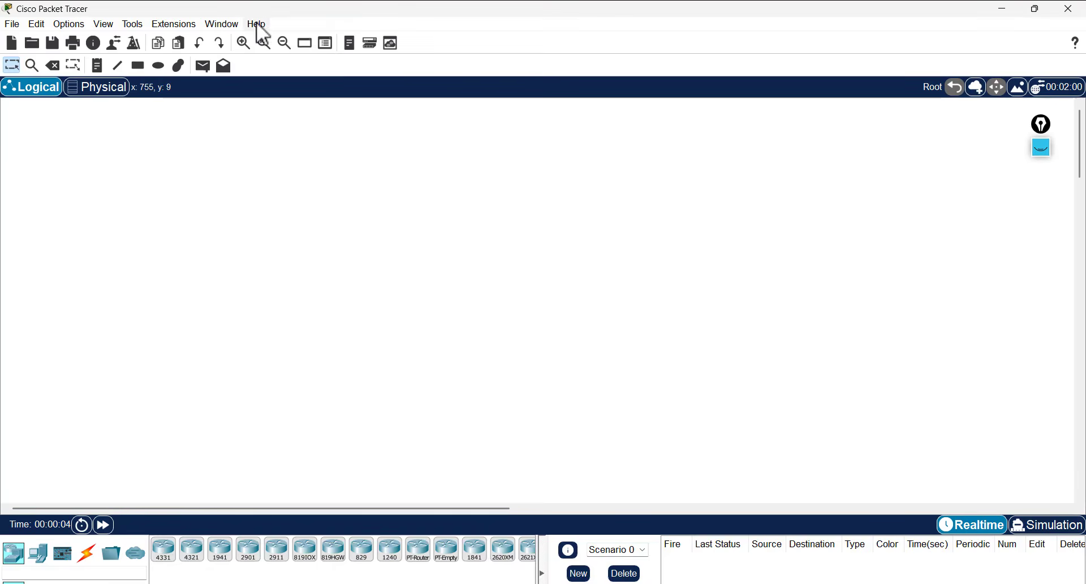
# - View Packet Tracer's About information from the Help menu, then close it
pyautogui.click(258, 25)
pyautogui.click(296, 97)
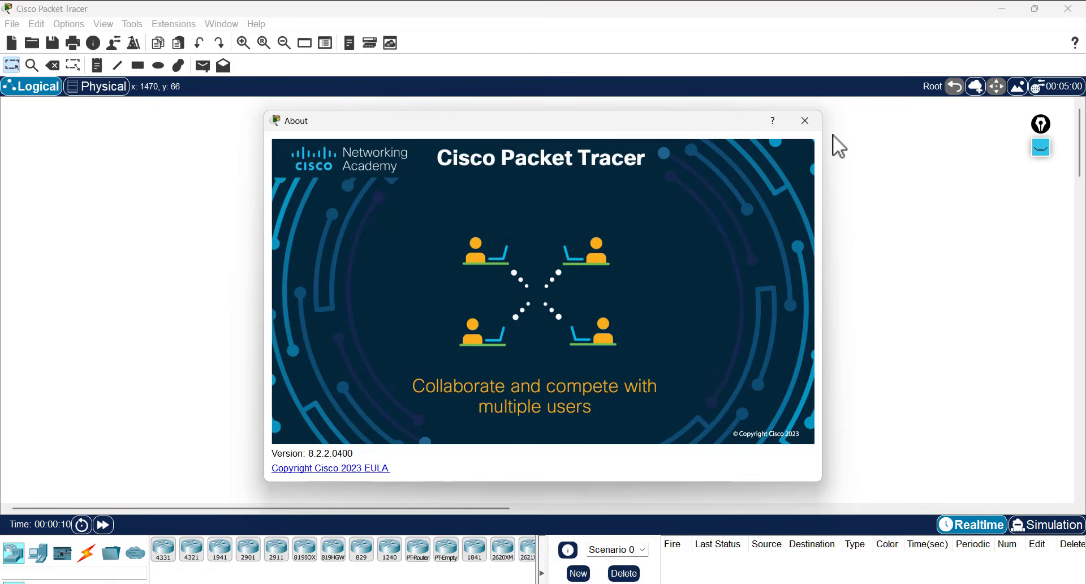
pyautogui.click(804, 127)
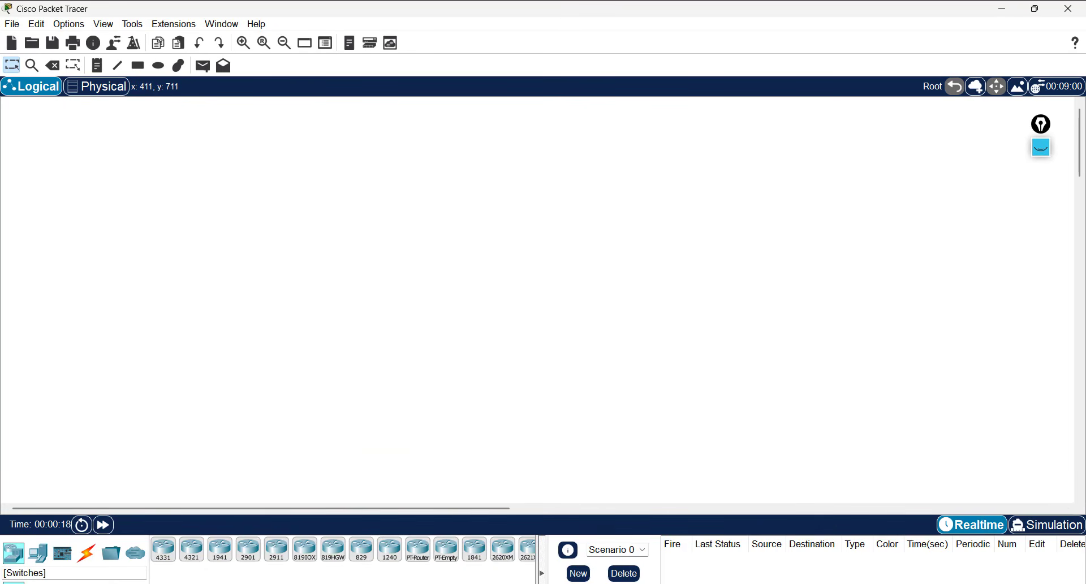
# - Place a 2960 switch (Switch0) on the logical workspace and move it up and left
pyautogui.click(37, 582)
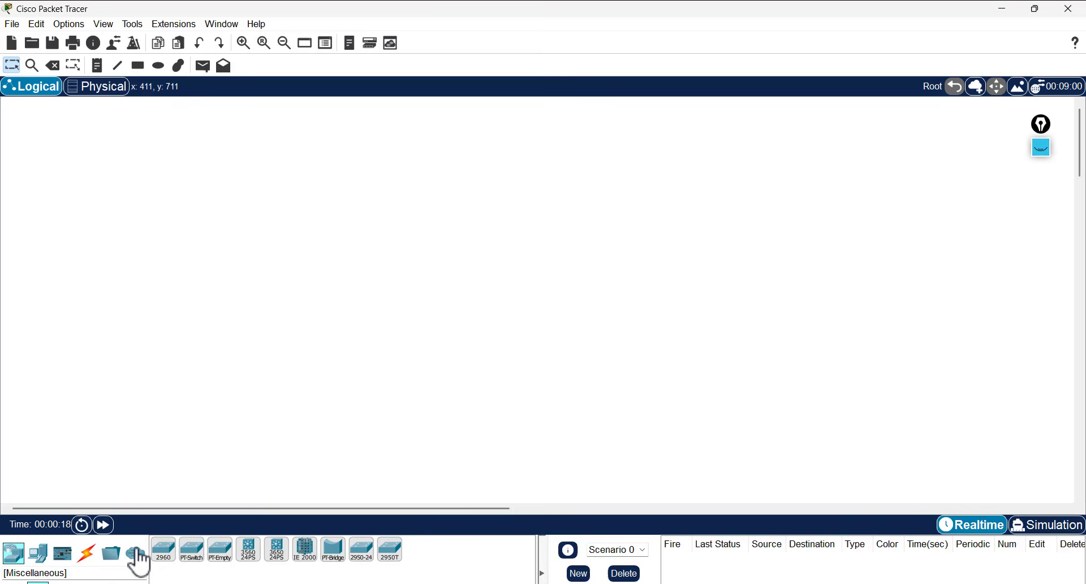
pyautogui.click(171, 558)
pyautogui.click(372, 244)
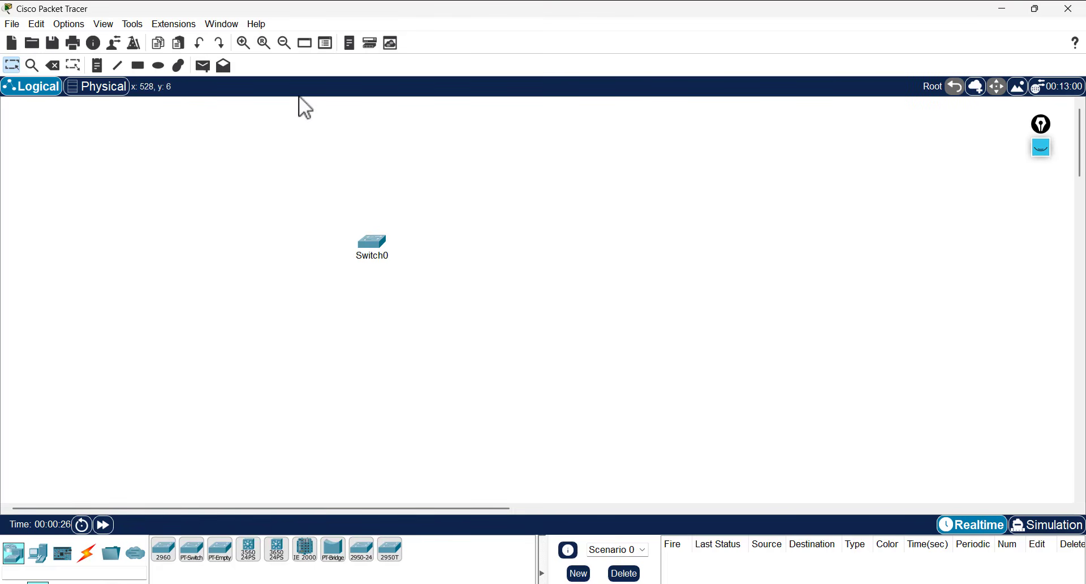
pyautogui.scroll(1, 340, 140)
pyautogui.moveTo(513, 279); pyautogui.dragTo(346, 193)
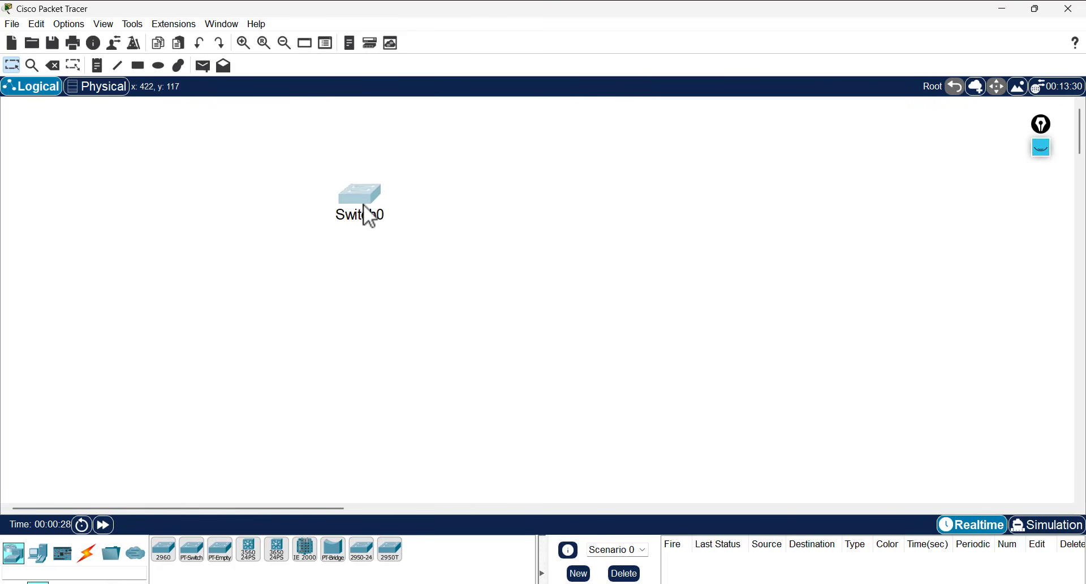
# - Open Switch0's CLI tab and press Enter to reach the user-mode Switch> prompt
pyautogui.doubleClick(373, 203)
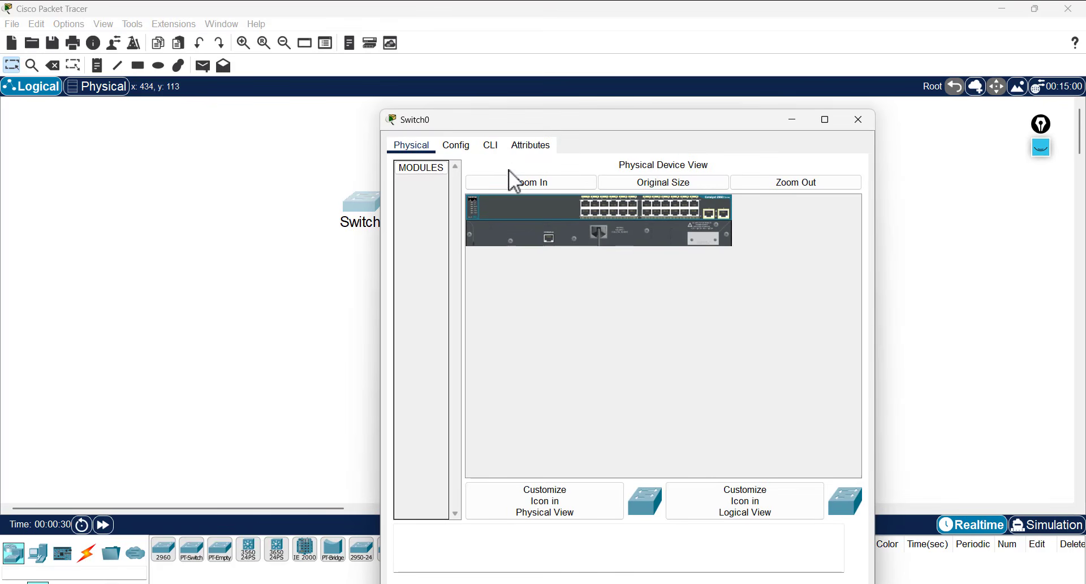
pyautogui.click(491, 146)
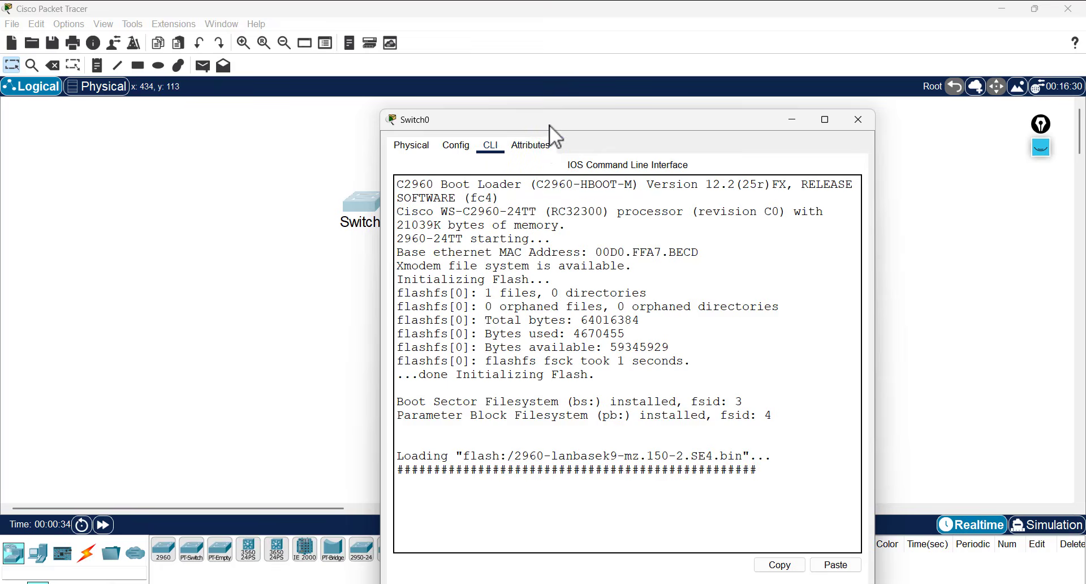
pyautogui.moveTo(550, 126); pyautogui.dragTo(654, 90)
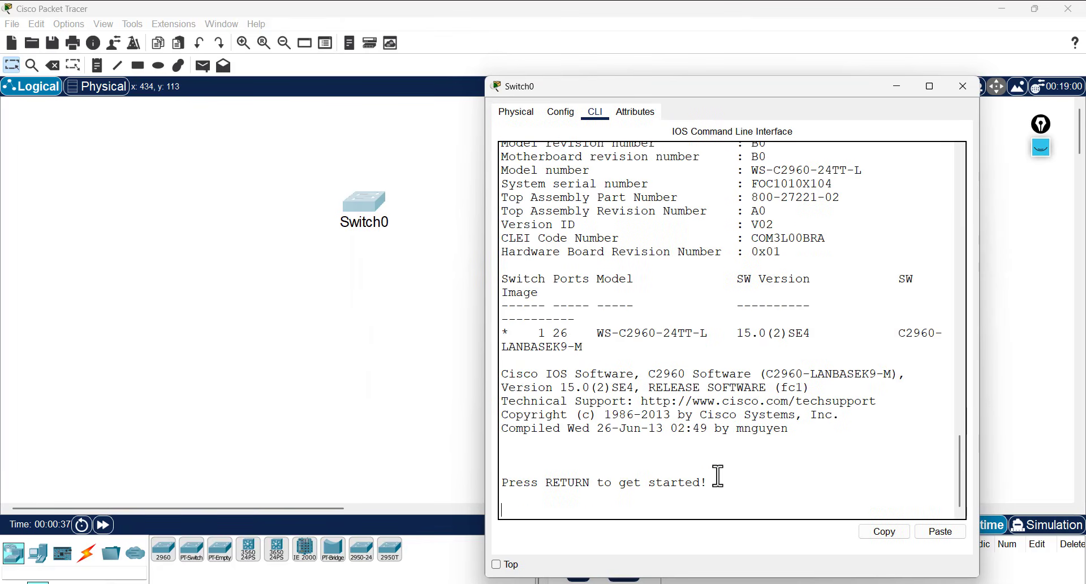
pyautogui.press('Return')
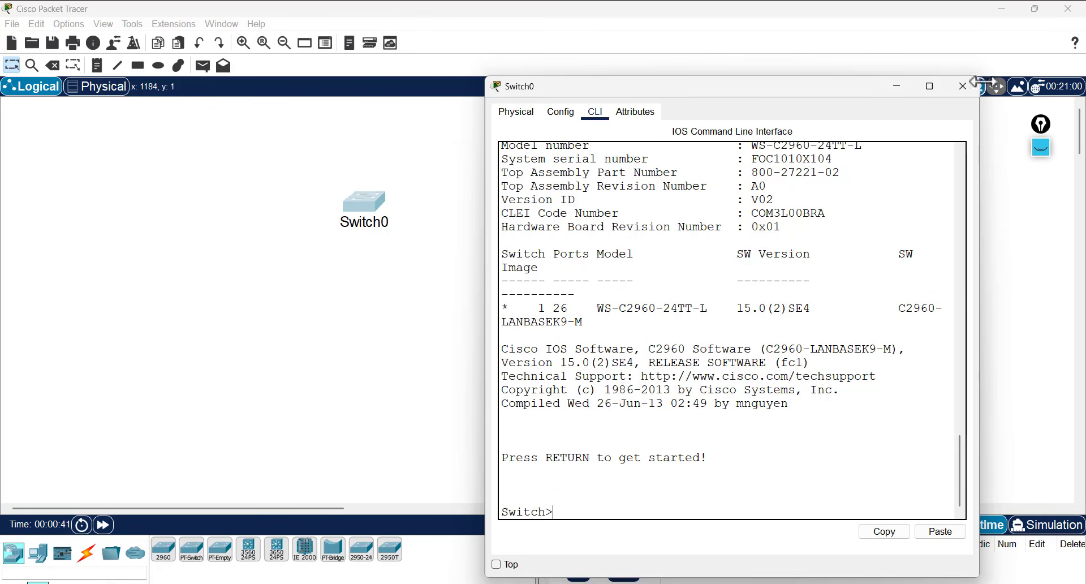
# - Reopen Switch0's CLI window and highlight the IOS, Copyright and Compiled banner lines
pyautogui.click(963, 86)
pyautogui.click(372, 198)
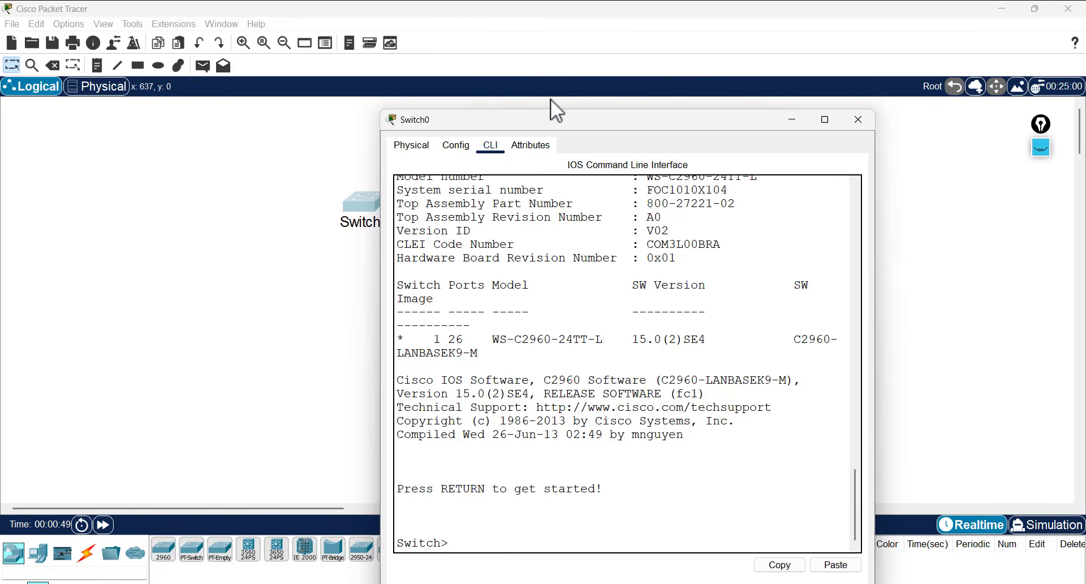
pyautogui.moveTo(562, 115); pyautogui.dragTo(637, 76)
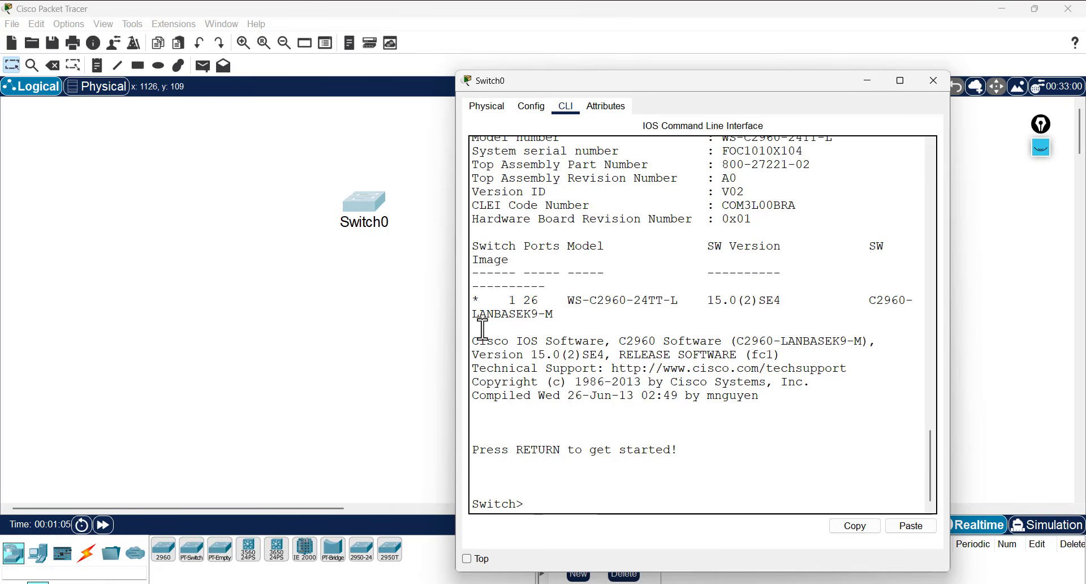
pyautogui.moveTo(474, 350); pyautogui.dragTo(566, 321)
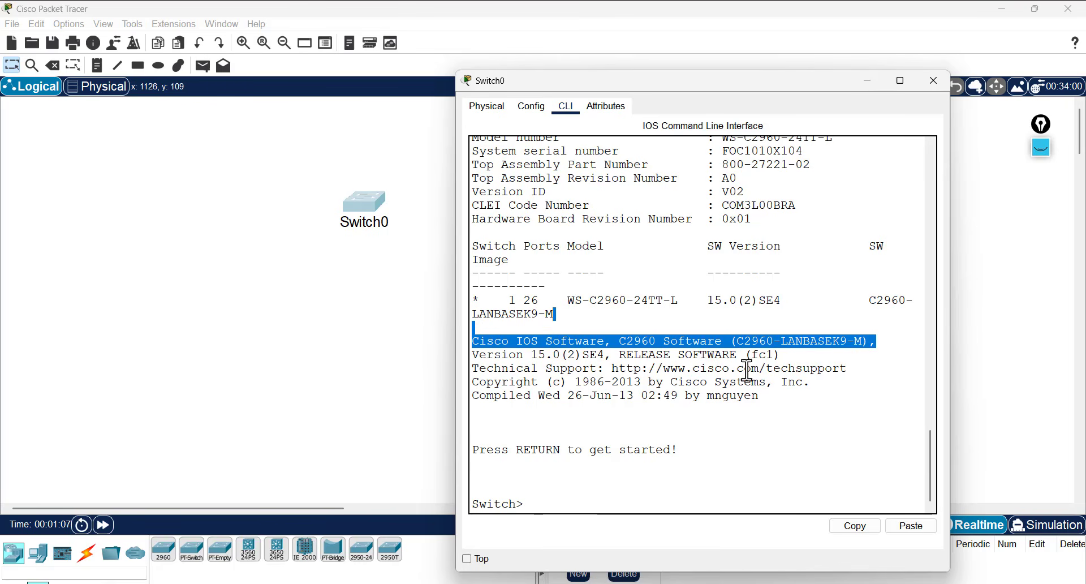
pyautogui.tripleClick(521, 383)
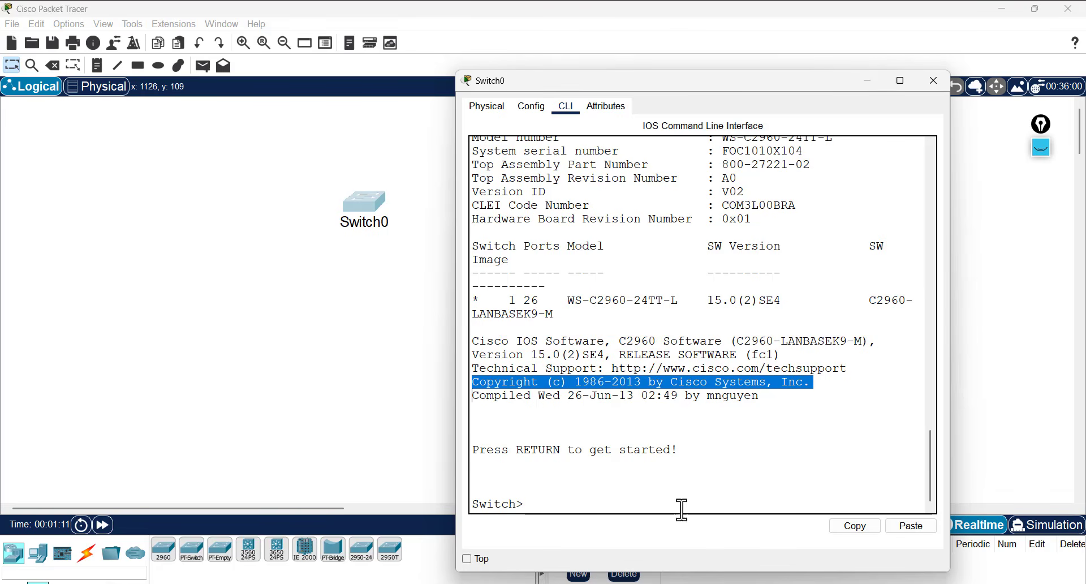
pyautogui.click(583, 480)
pyautogui.doubleClick(500, 395)
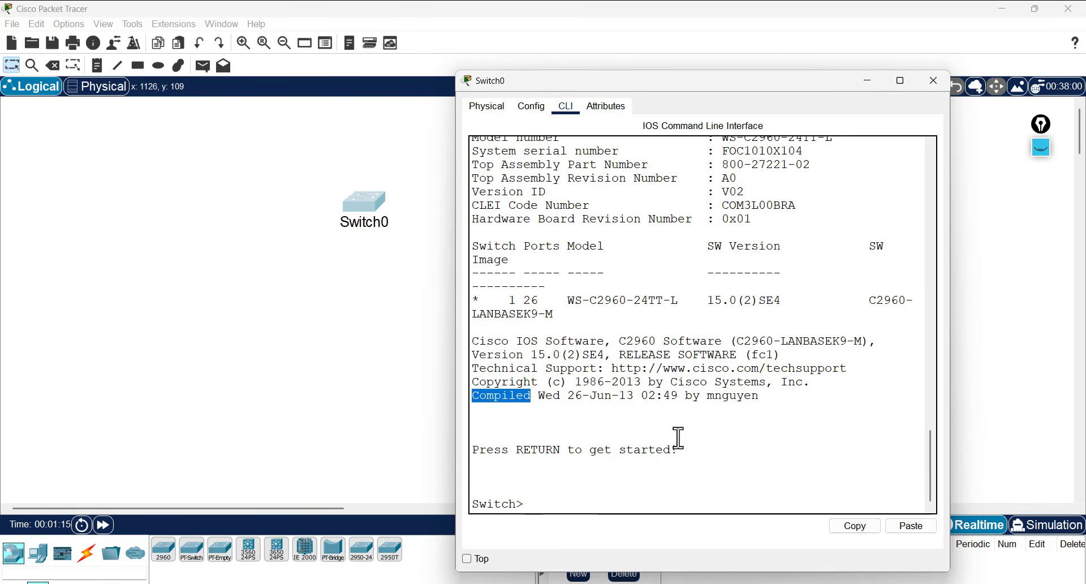
pyautogui.click(626, 502)
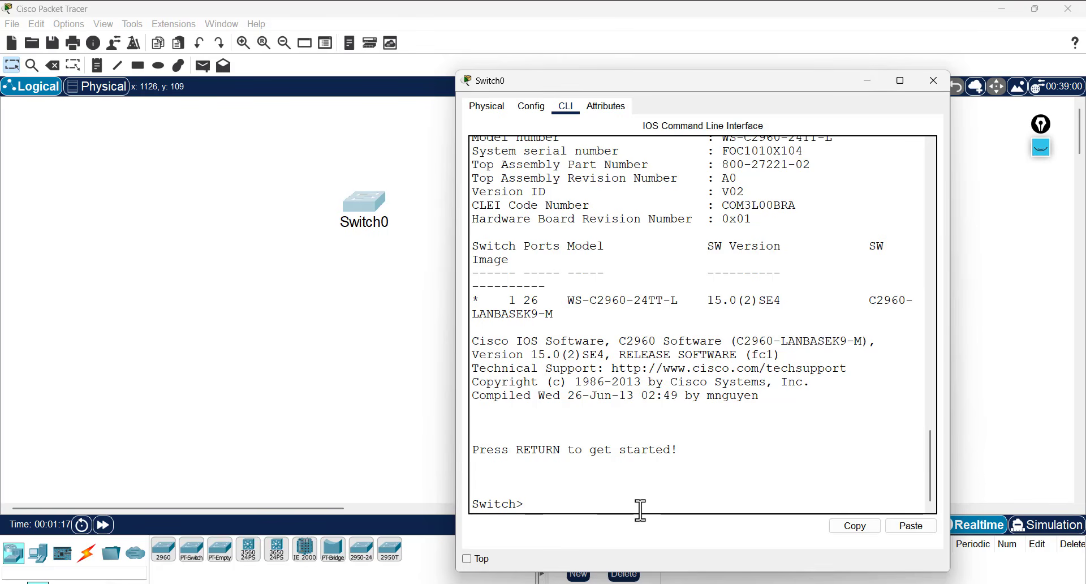
# - Add two fresh Switch> prompt lines, highlight the prompt, and switch to PowerPoint
pyautogui.press('Return')
pyautogui.press('Return')
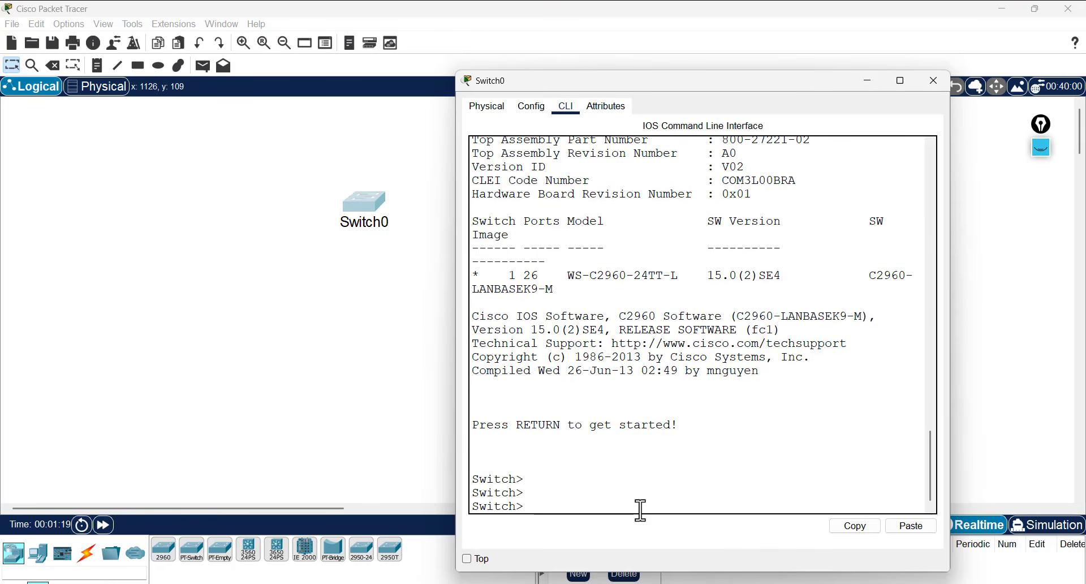
pyautogui.press('Return')
pyautogui.press('Return')
pyautogui.press('Return')
pyautogui.press('Return')
pyautogui.press('Return')
pyautogui.press('Return')
pyautogui.press('Return')
pyautogui.press('Return')
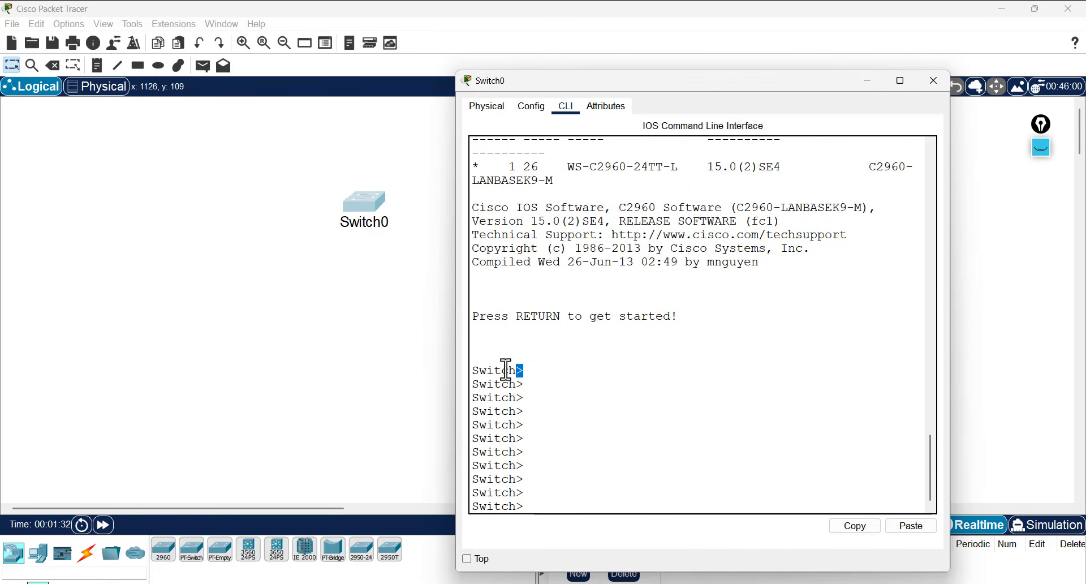
pyautogui.doubleClick(498, 370)
pyautogui.moveTo(526, 371); pyautogui.dragTo(462, 371)
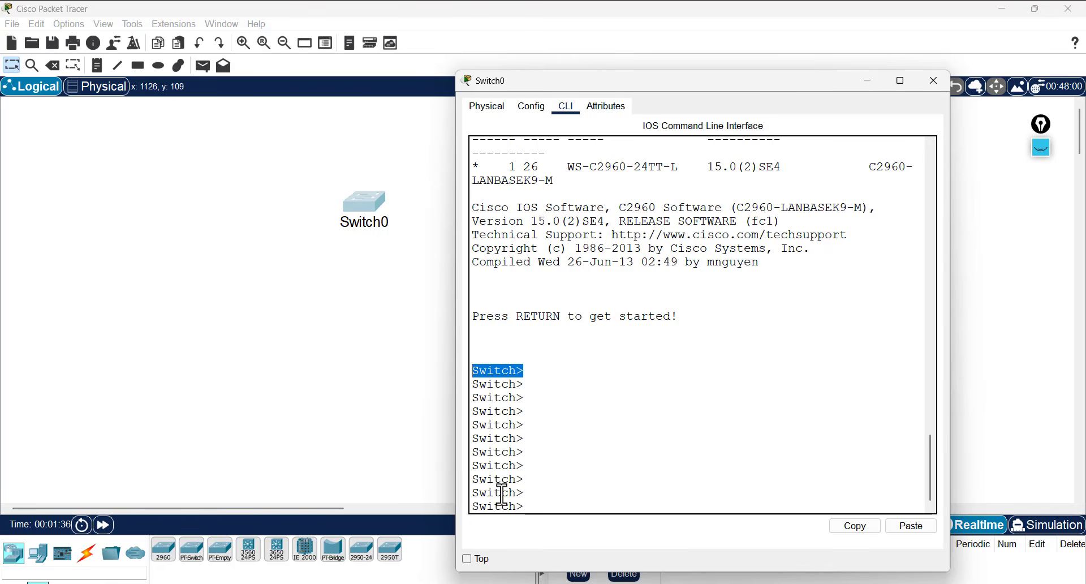
pyautogui.hotkey('alt', 'Tab')
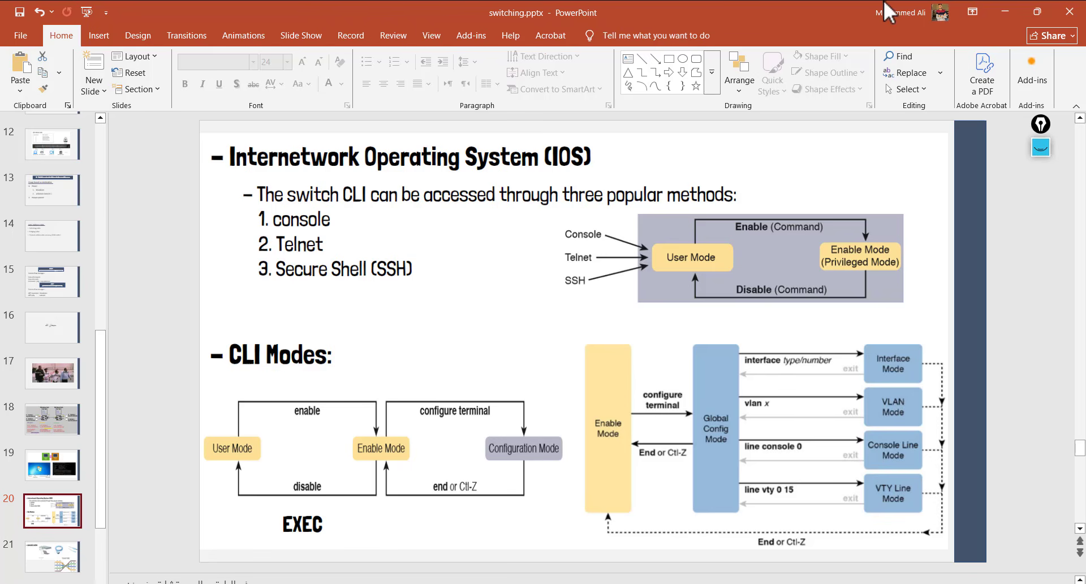
# - Return to Packet Tracer and enter ? at the Switch> prompt to list user-mode commands
pyautogui.click(998, 10)
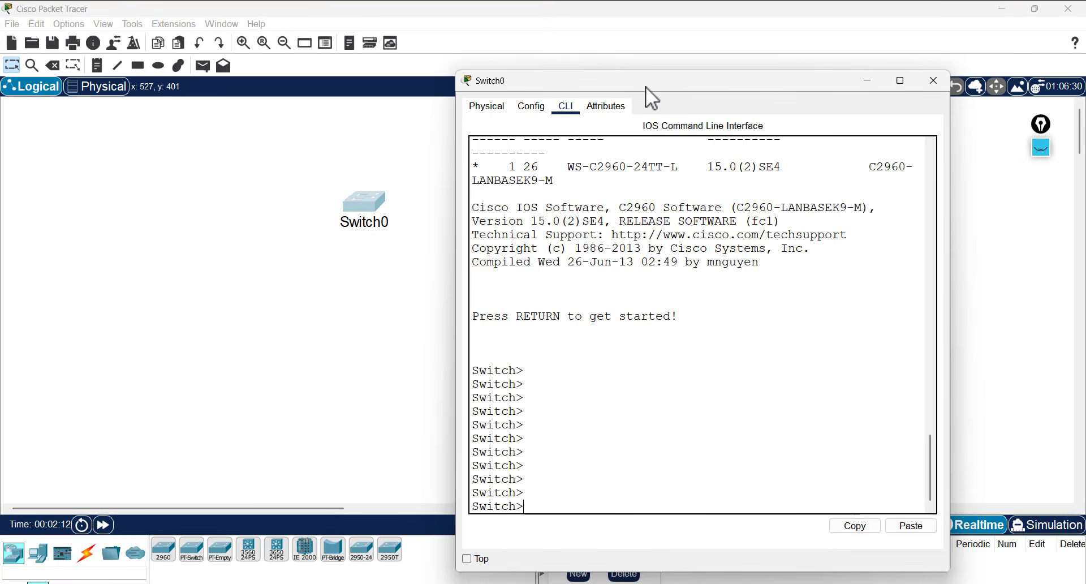
pyautogui.moveTo(658, 39); pyautogui.dragTo(667, 16)
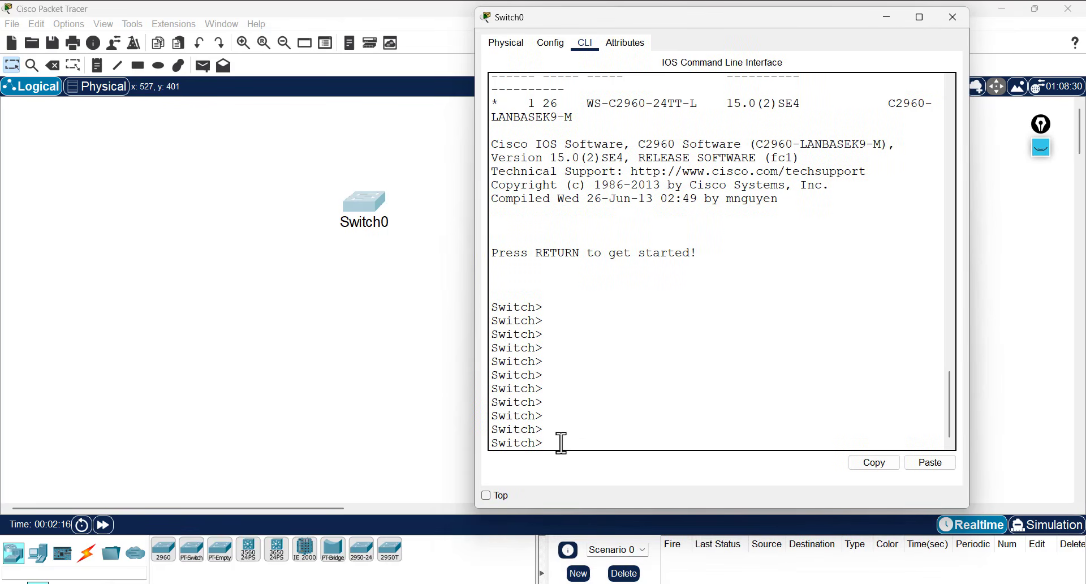
pyautogui.moveTo(558, 443); pyautogui.dragTo(529, 443)
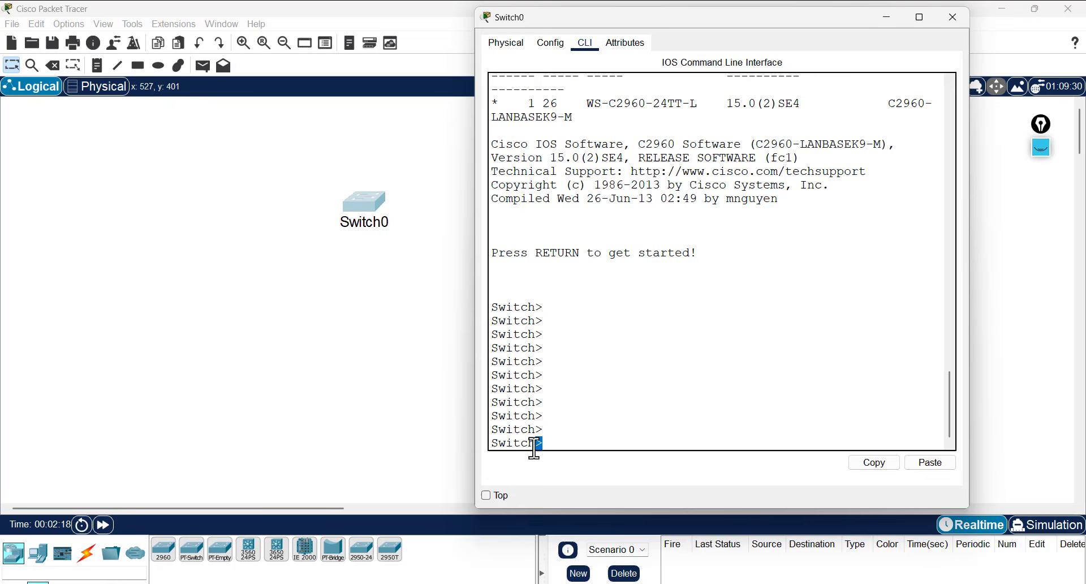
pyautogui.click(565, 442)
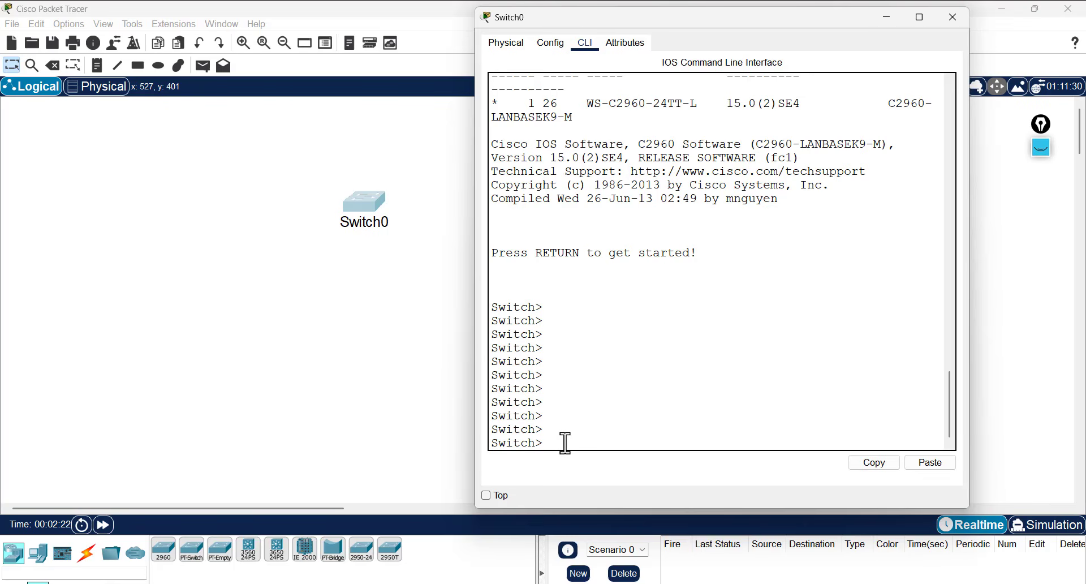
pyautogui.write('?')
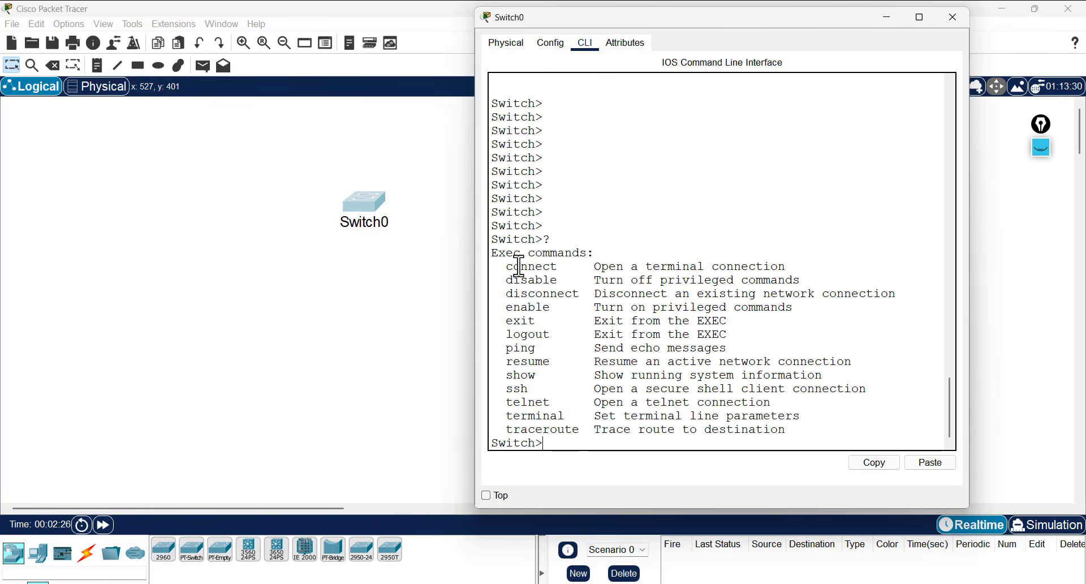
# - Highlight the Exec command list's show, ping and connect lines, then return to slide 20
pyautogui.moveTo(507, 266); pyautogui.dragTo(819, 428)
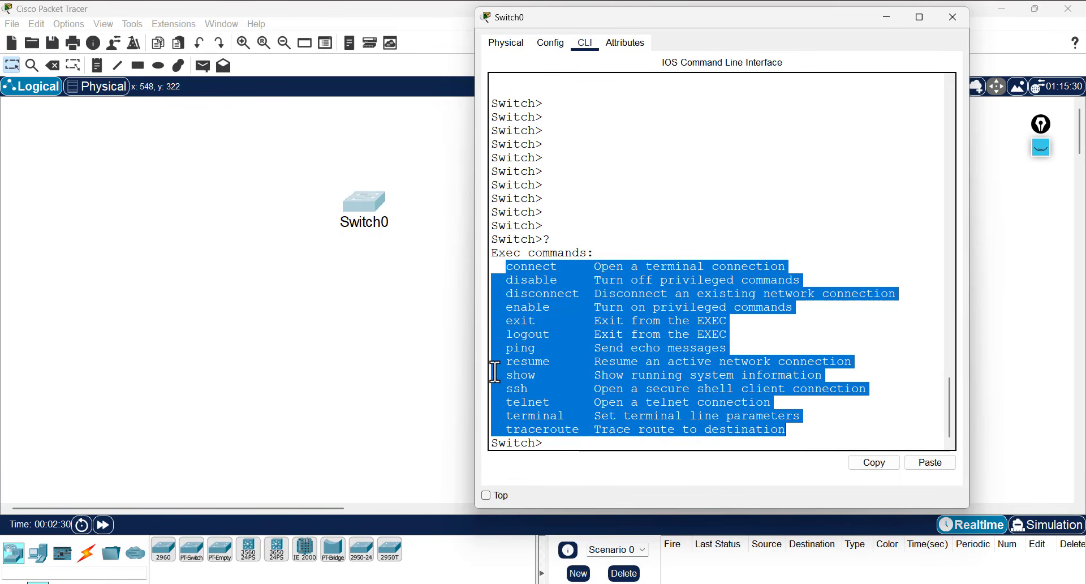
pyautogui.tripleClick(524, 373)
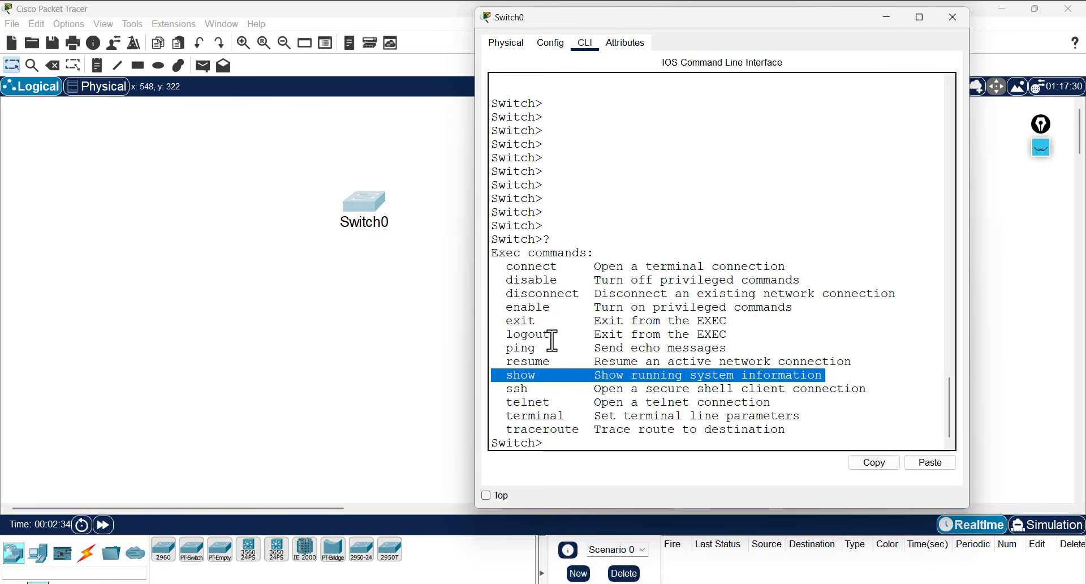
pyautogui.tripleClick(532, 347)
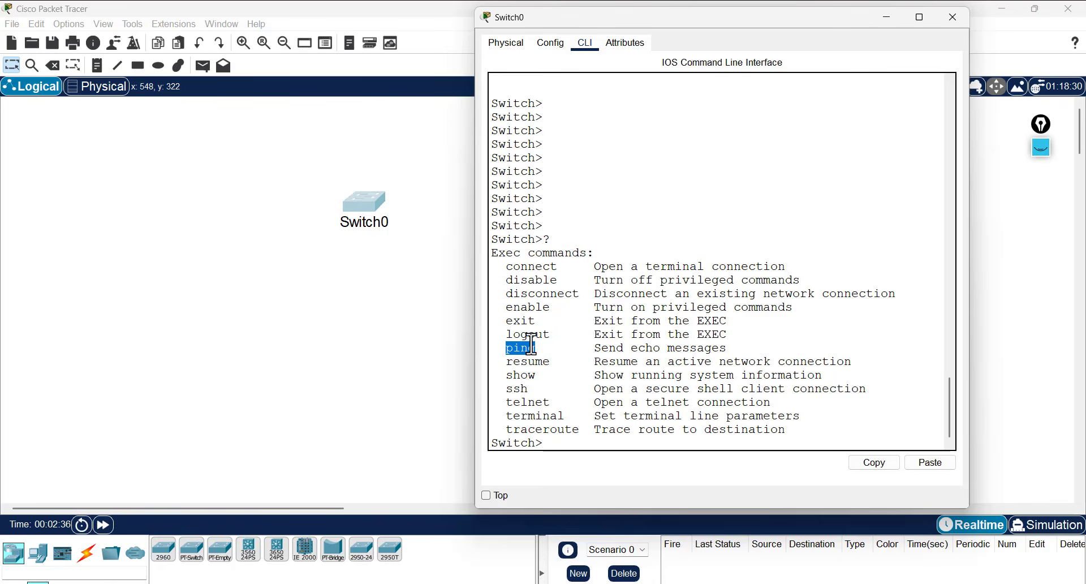
pyautogui.tripleClick(526, 269)
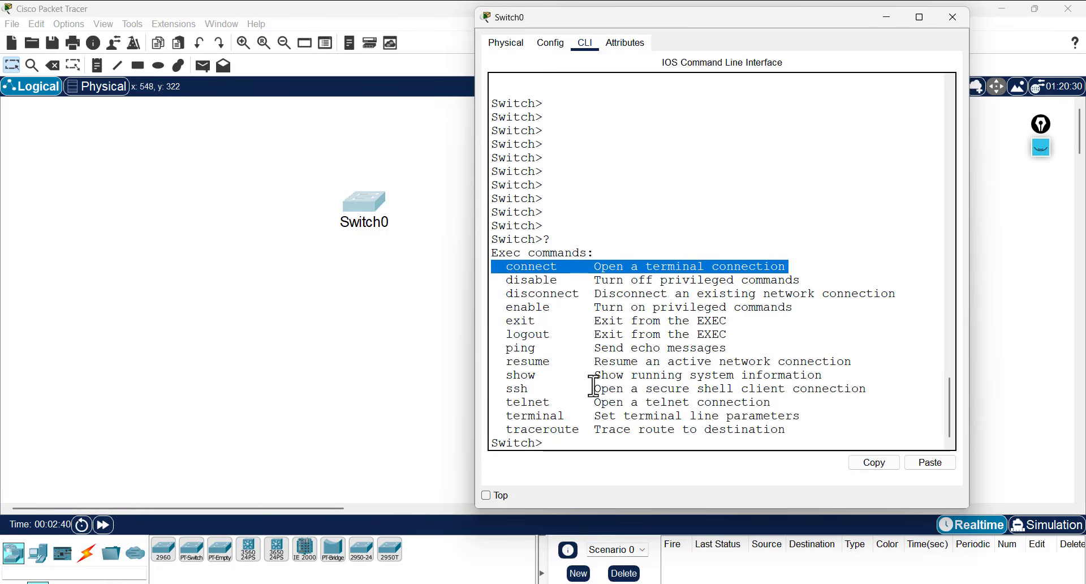
pyautogui.click(548, 443)
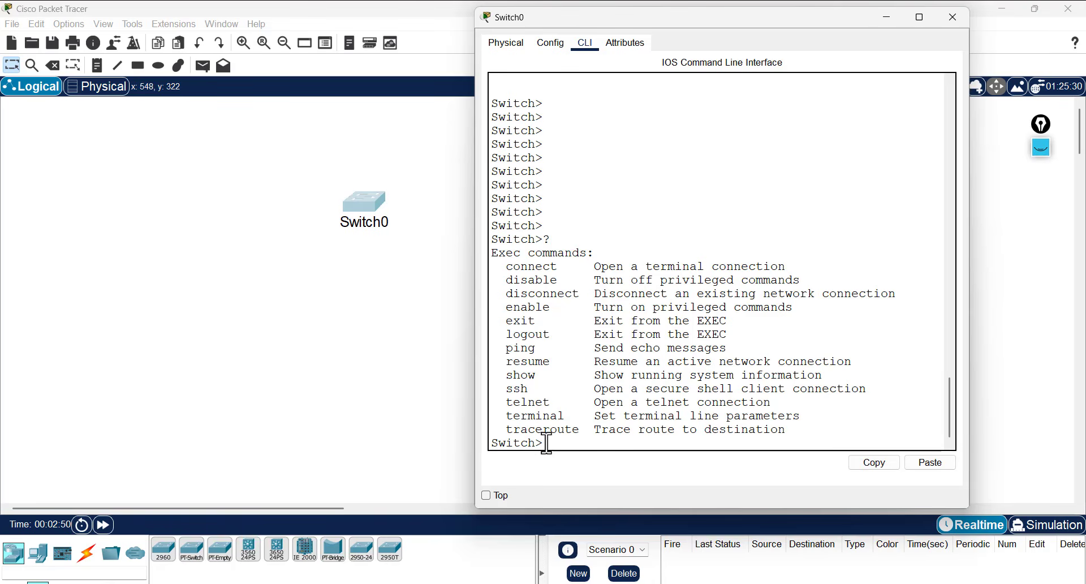
pyautogui.hotkey('alt', 'Tab')
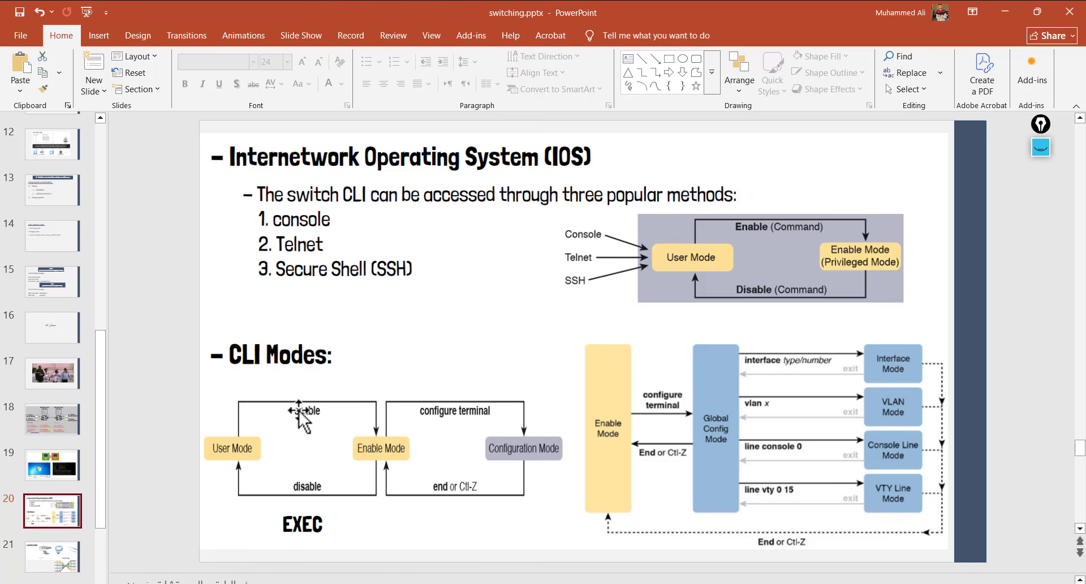
# - Switch back toward the Switch0 CLI and minimize PowerPoint to reveal Packet Tracer
pyautogui.hotkey('alt', 'Tab')
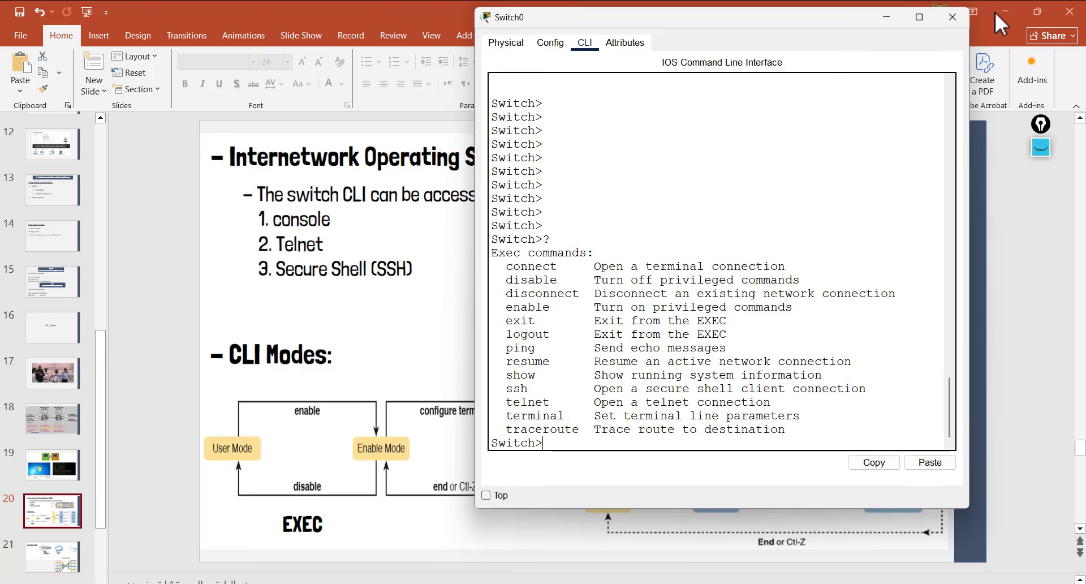
pyautogui.click(1001, 12)
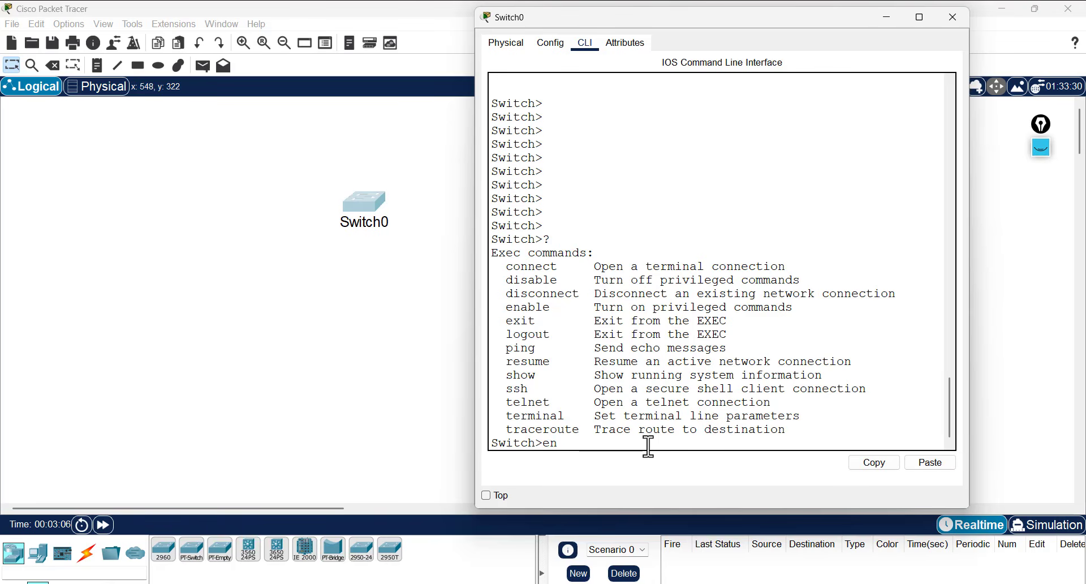
# - Complete en to enable and run it to reach the privileged Switch# prompt
pyautogui.press('Tab')
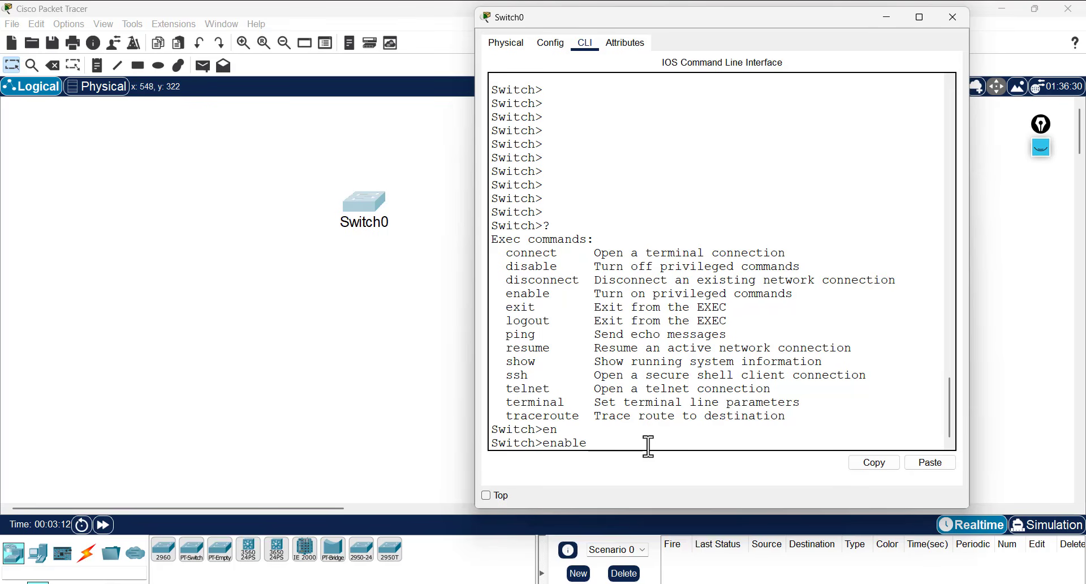
pyautogui.press('Return')
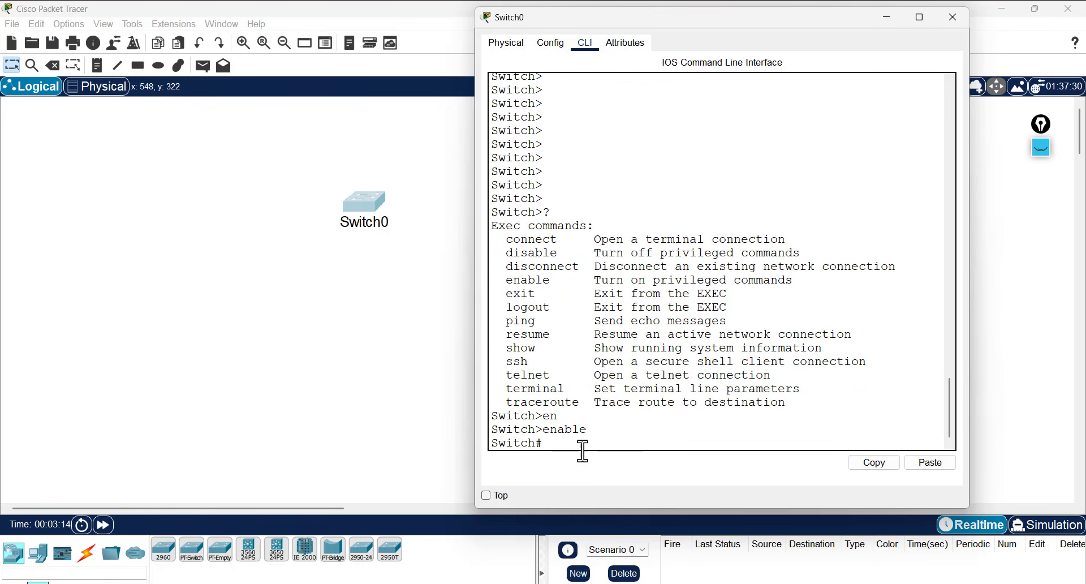
pyautogui.moveTo(545, 443)
pyautogui.mouseDown()
pyautogui.moveTo(531, 443)
pyautogui.moveTo(537, 429)
pyautogui.moveTo(537, 443)
pyautogui.mouseUp()
pyautogui.click(554, 444)
pyautogui.press('Return')
pyautogui.press('Return')
pyautogui.press('Return')
pyautogui.press('Return')
pyautogui.press('Return')
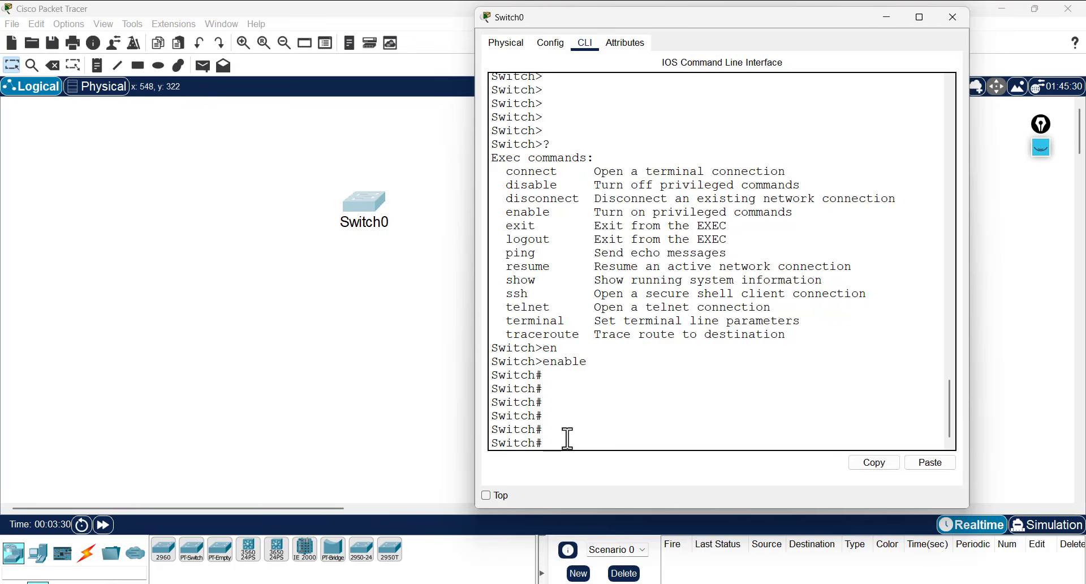
# - Enter ? at Switch# and highlight the clear, clock and configure entries
pyautogui.write('?')
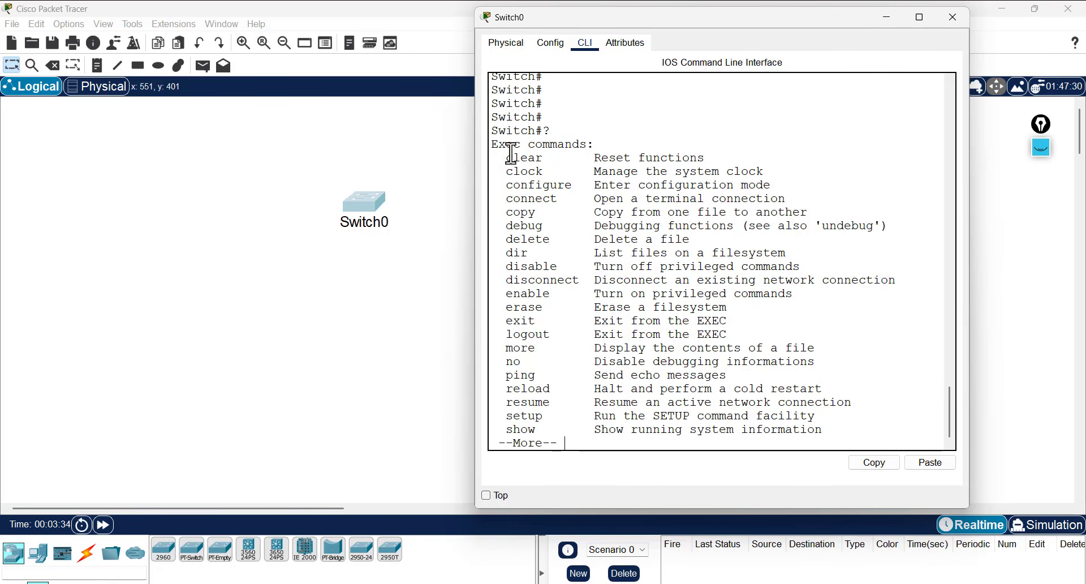
pyautogui.moveTo(512, 153); pyautogui.dragTo(549, 177)
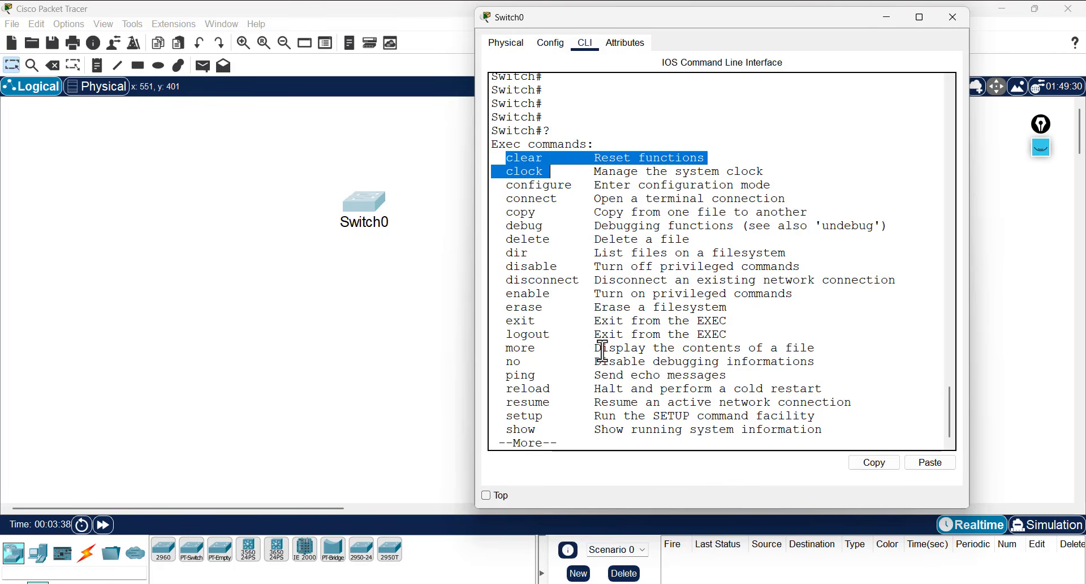
pyautogui.click(516, 163)
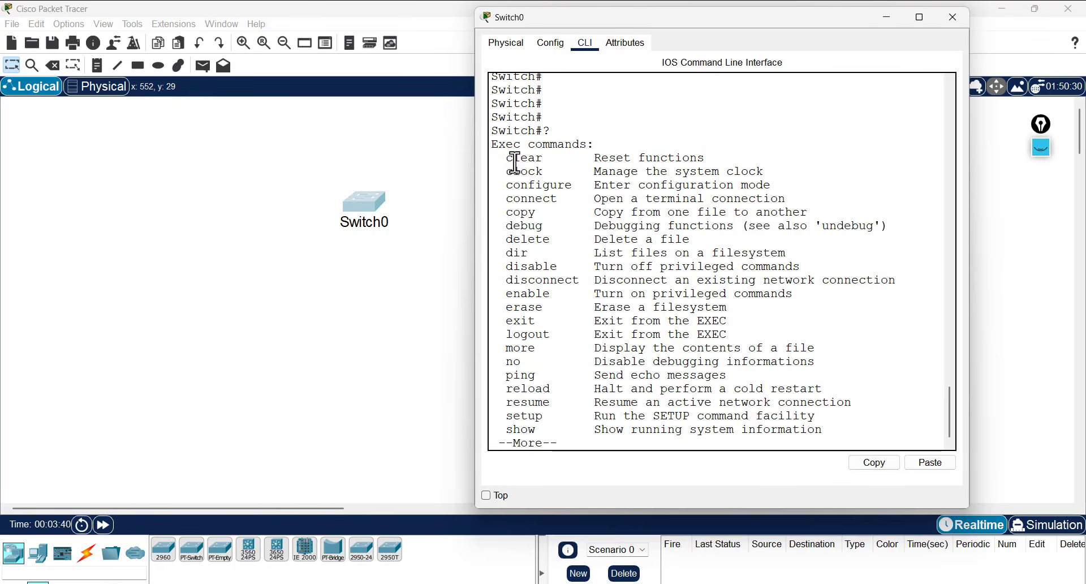
pyautogui.tripleClick(515, 163)
pyautogui.doubleClick(514, 172)
pyautogui.click(514, 175)
pyautogui.tripleClick(515, 172)
pyautogui.doubleClick(531, 186)
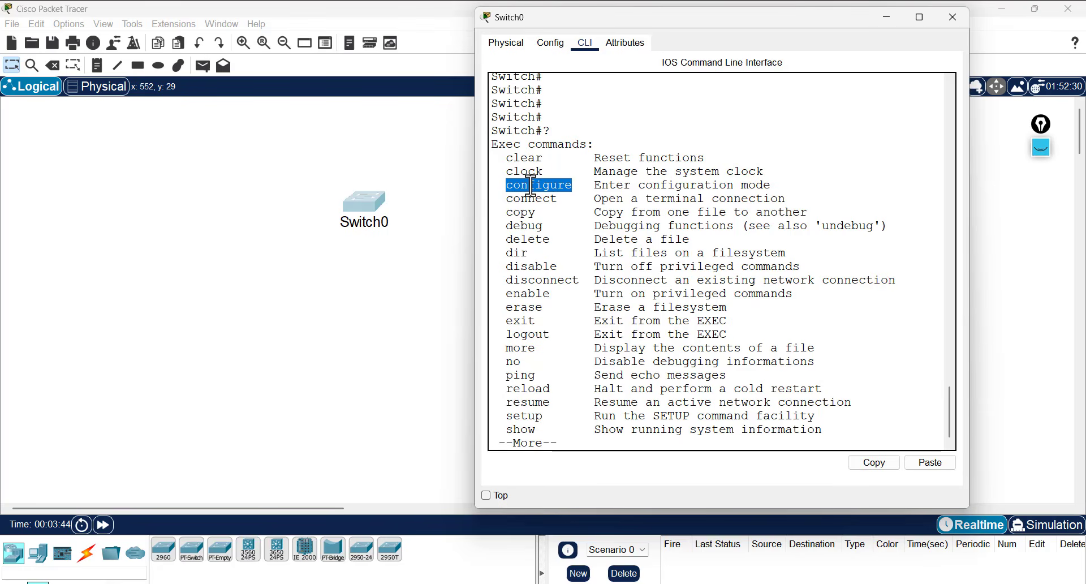
pyautogui.click(549, 181)
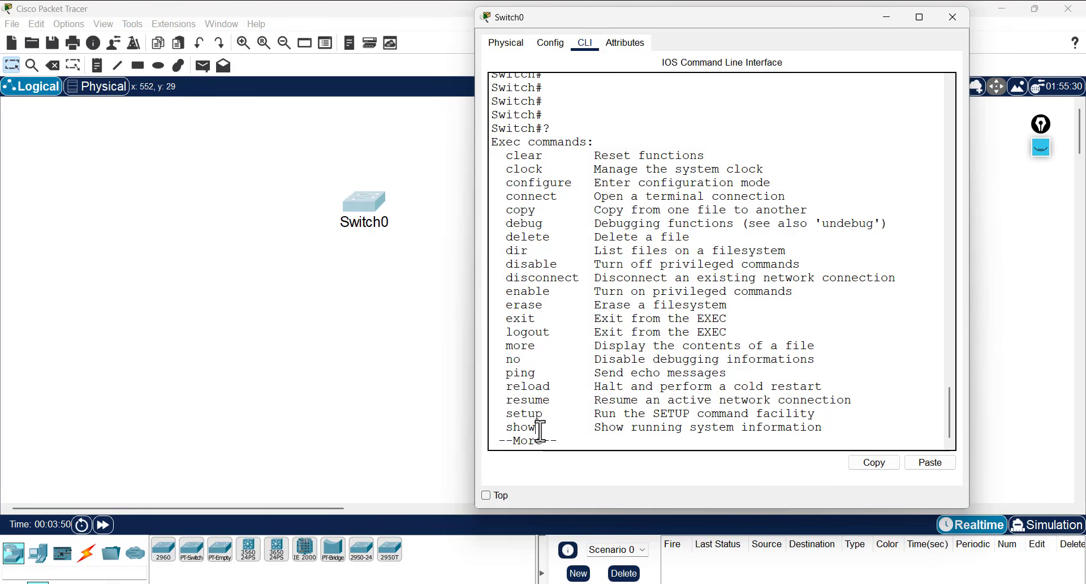
# - Page to the rest of the privileged command list and highlight the write entry
pyautogui.press('space')
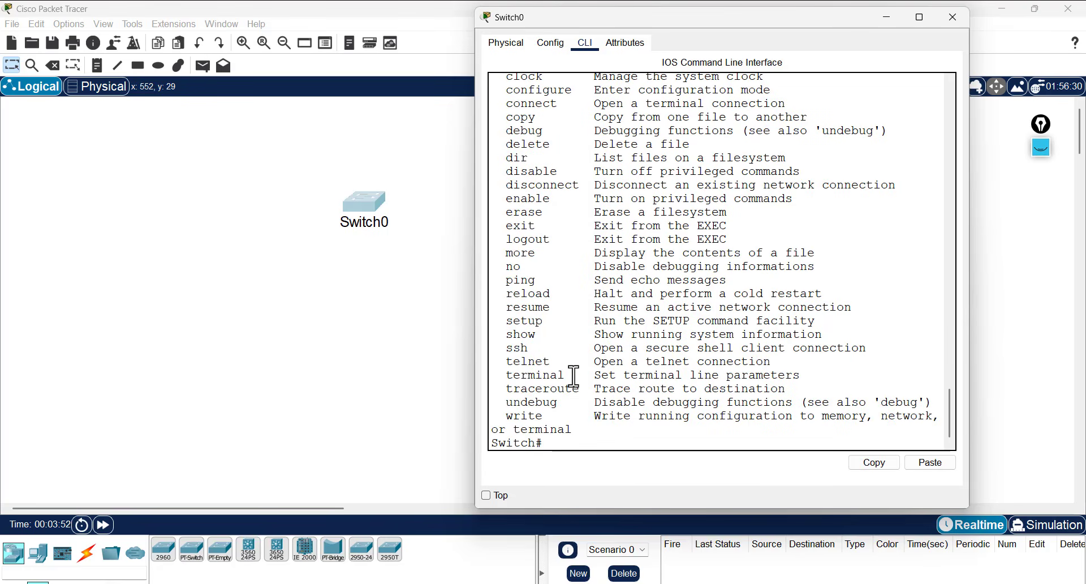
pyautogui.moveTo(506, 422); pyautogui.dragTo(653, 430)
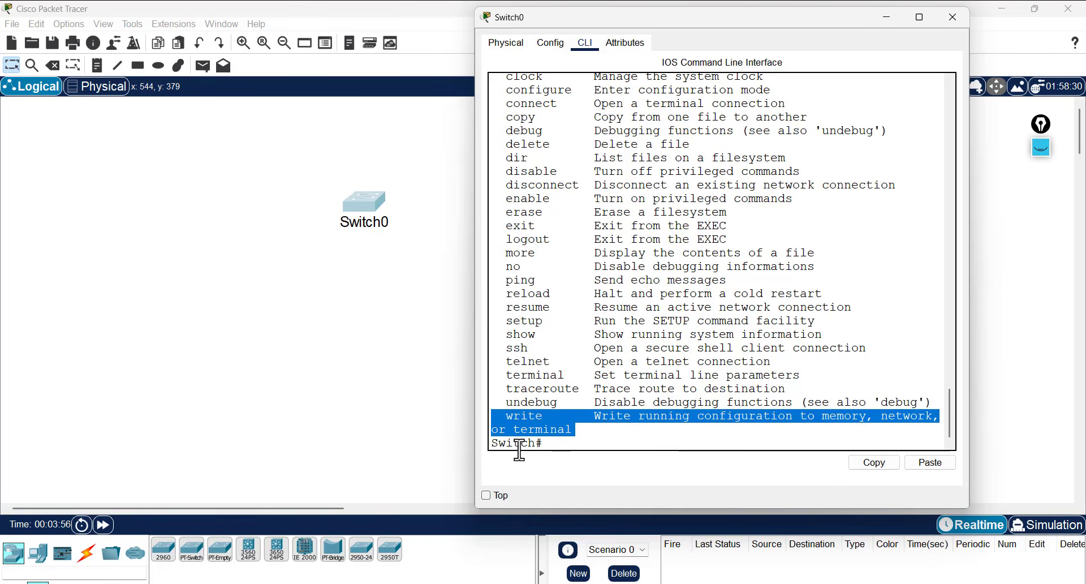
pyautogui.click(554, 447)
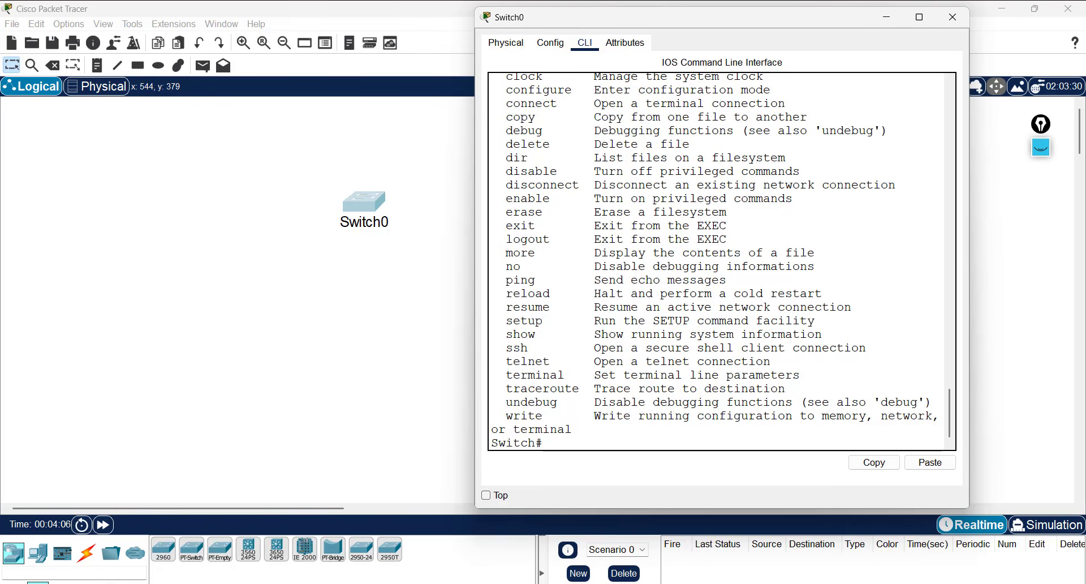
pyautogui.press('super')
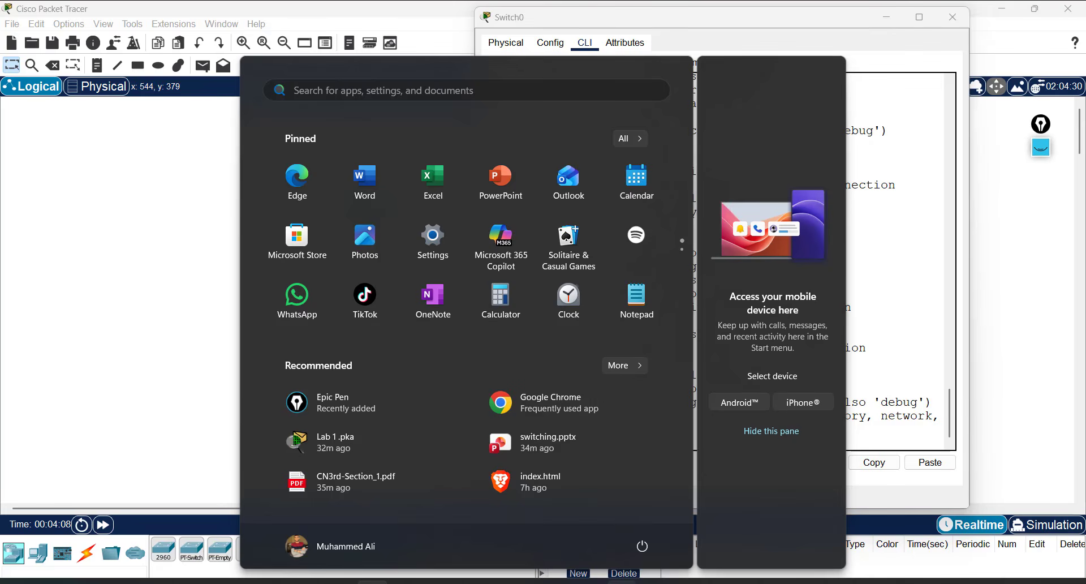
pyautogui.click(622, 583)
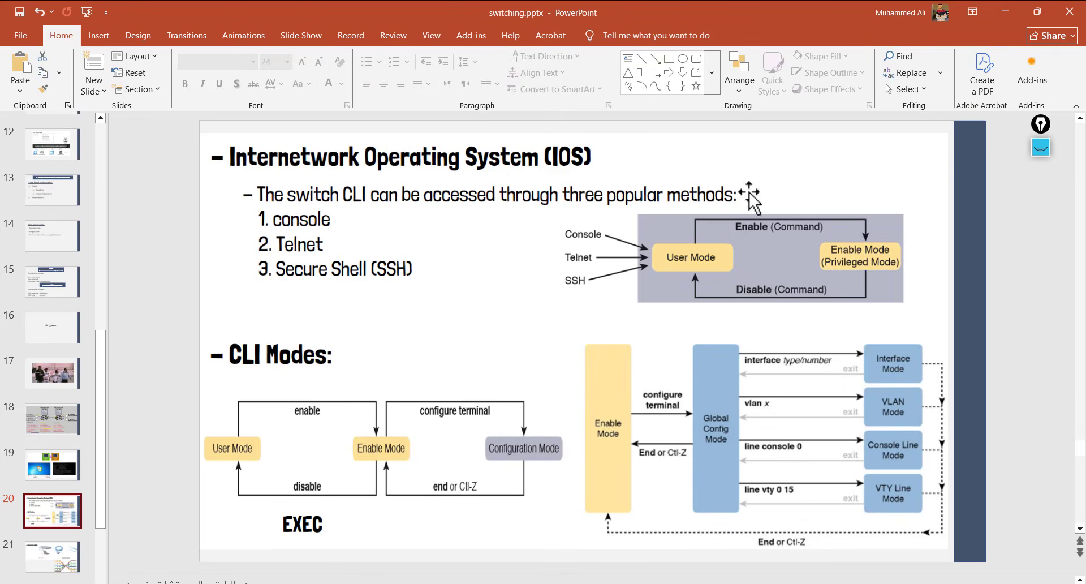
pyautogui.click(1005, 11)
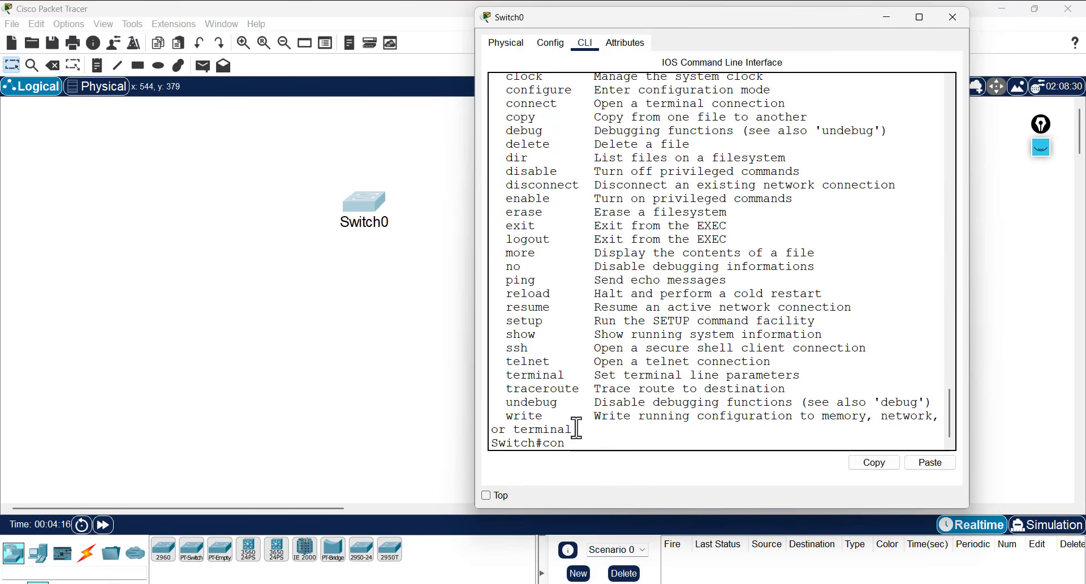
# - Complete conf t to configure terminal and enter global configuration mode, Switch(config)#
pyautogui.write('f')
pyautogui.press('Tab')
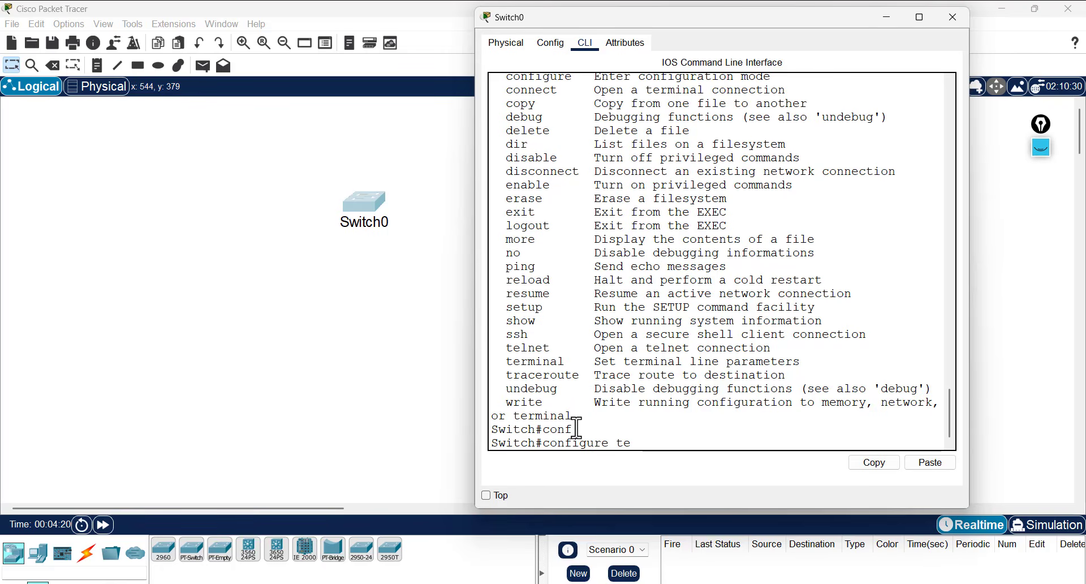
pyautogui.write('te')
pyautogui.press('Tab')
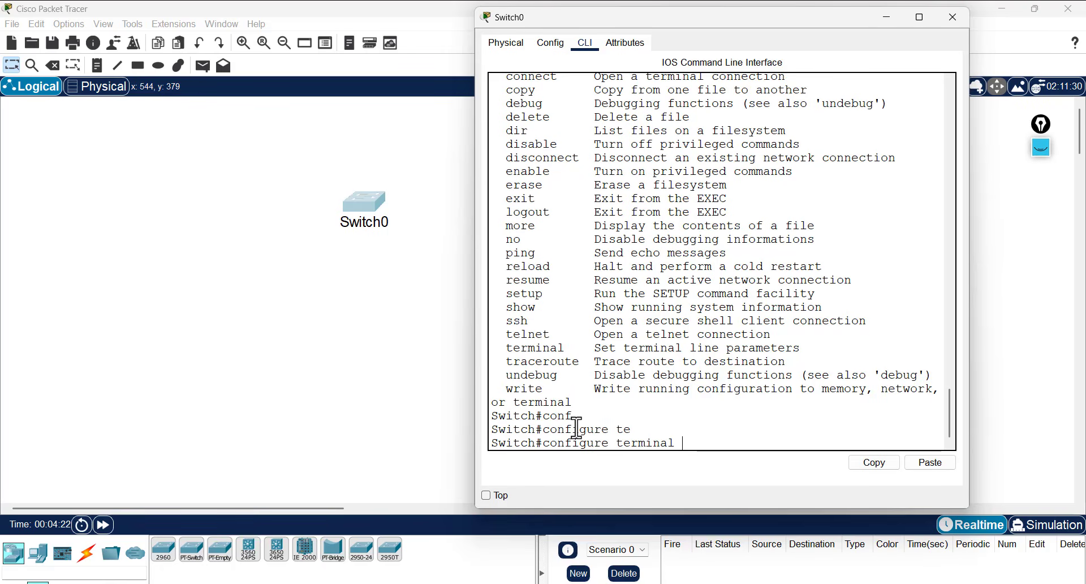
pyautogui.press('Return')
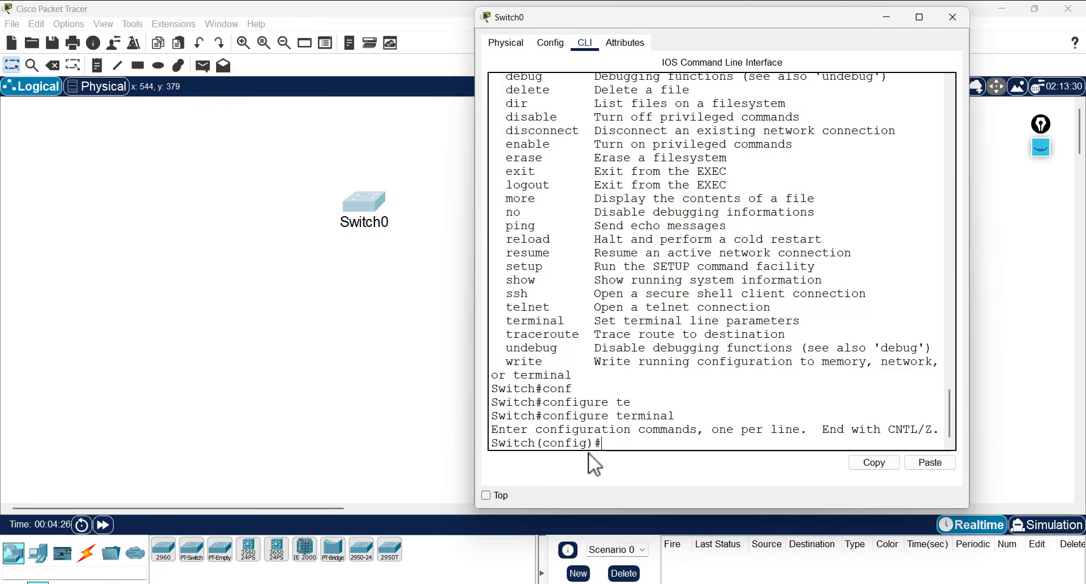
pyautogui.moveTo(589, 443); pyautogui.dragTo(543, 443)
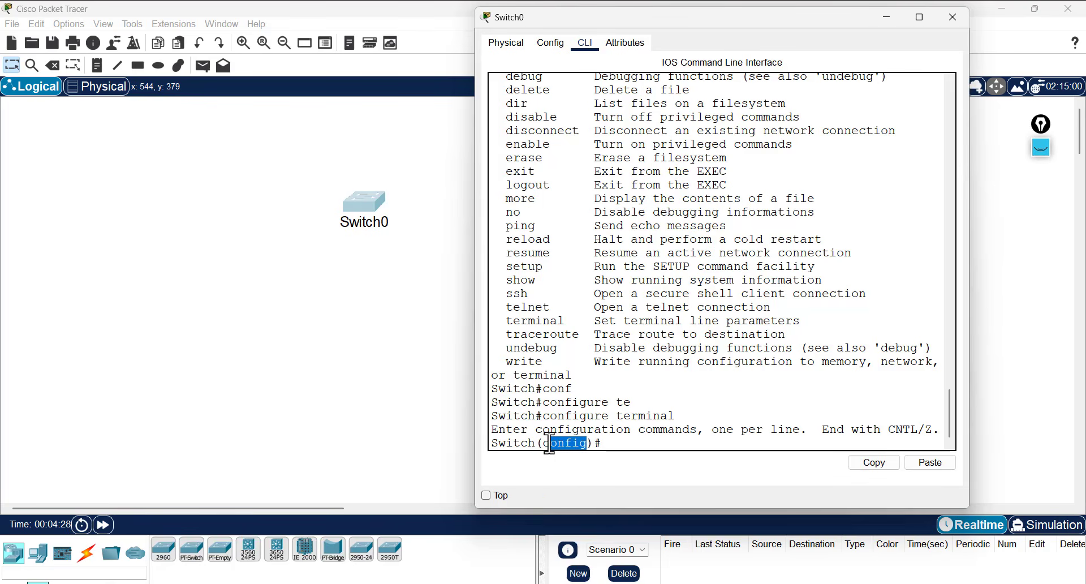
pyautogui.click(603, 445)
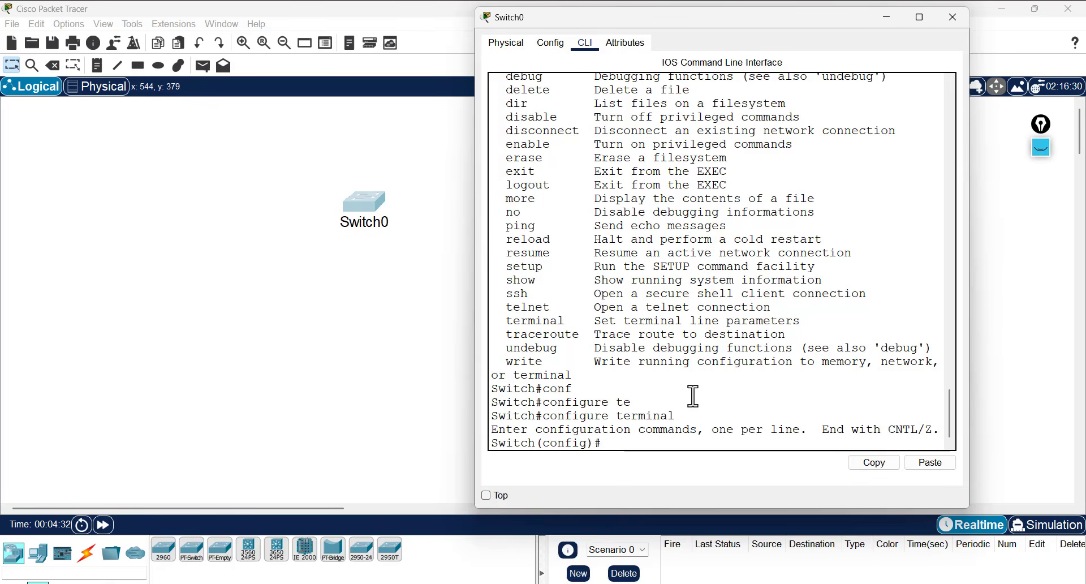
# - Run exit to return to the privileged Switch# prompt with a fresh prompt line
pyautogui.write('exi')
pyautogui.write('t')
pyautogui.press('Return')
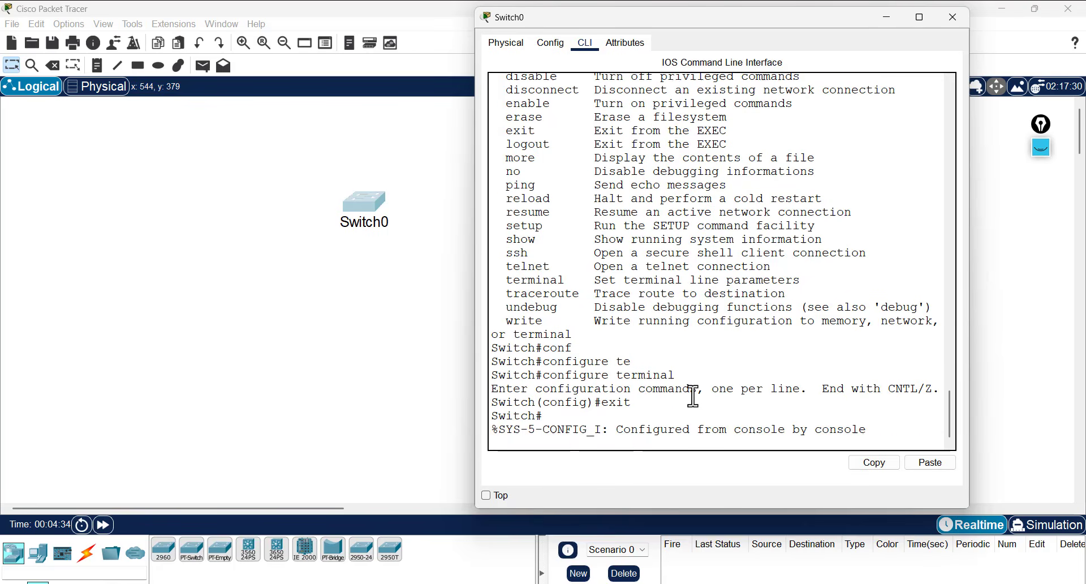
pyautogui.press('Return')
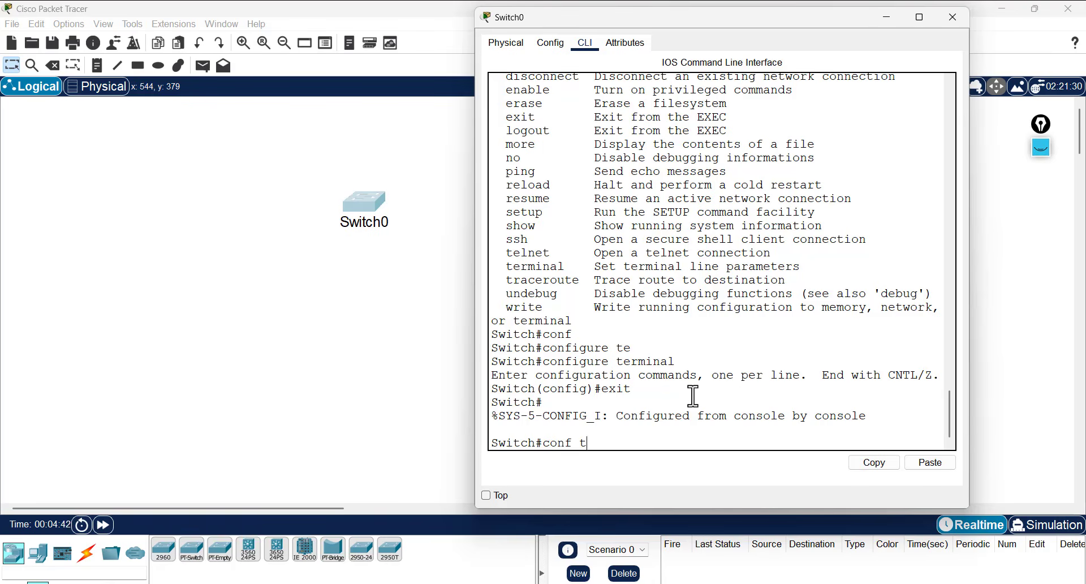
# - Run conf t to re-enter global configuration mode at Switch(config)#
pyautogui.write('conf t')
pyautogui.press('Return')
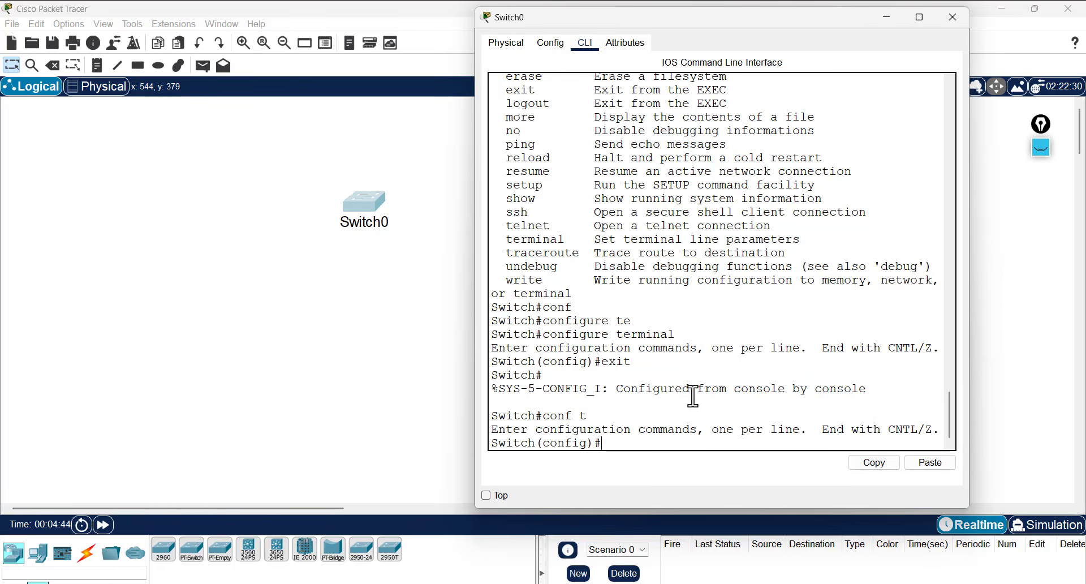
pyautogui.doubleClick(556, 443)
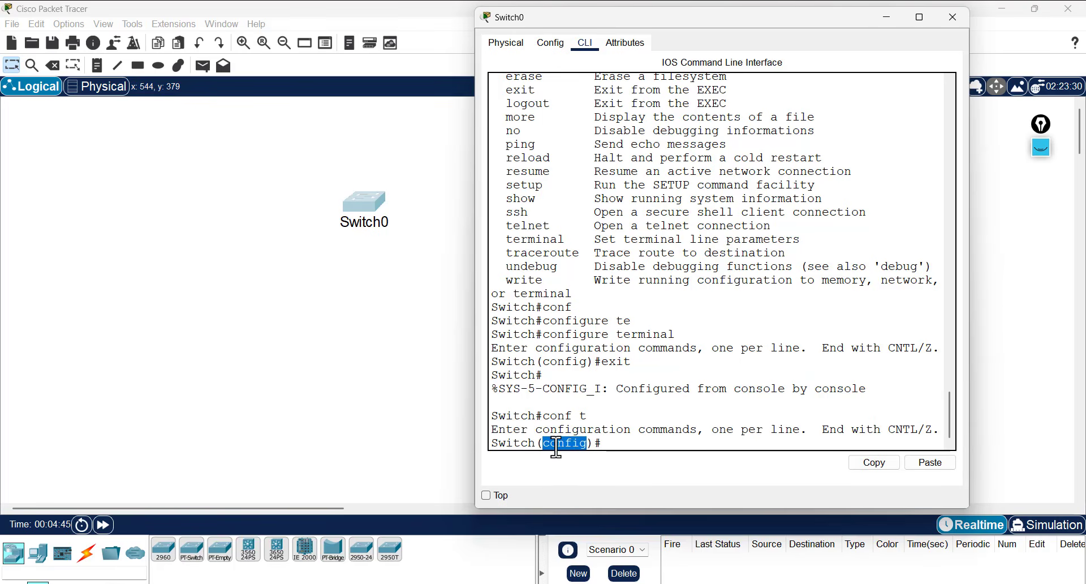
pyautogui.click(608, 444)
# - Enter ? to list configuration commands, page through them, and highlight hostname
pyautogui.write('?')
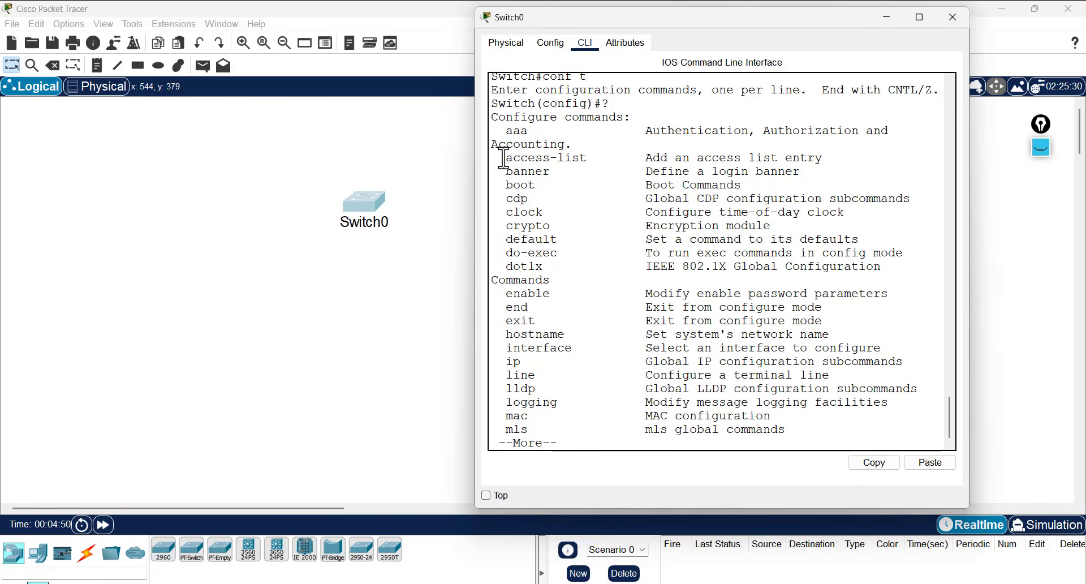
pyautogui.moveTo(499, 158); pyautogui.dragTo(580, 362)
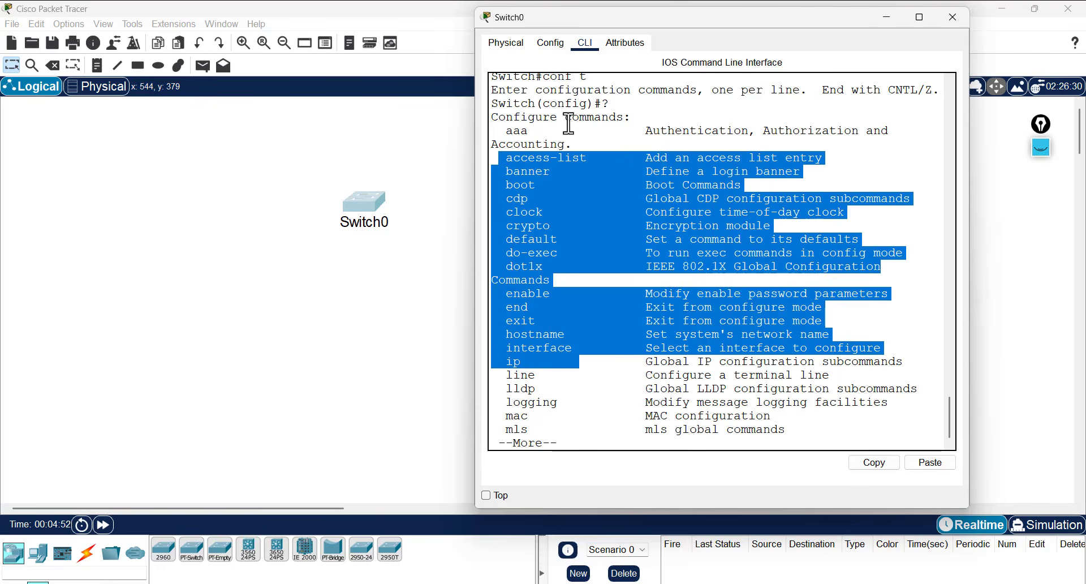
pyautogui.click(594, 368)
pyautogui.press('space')
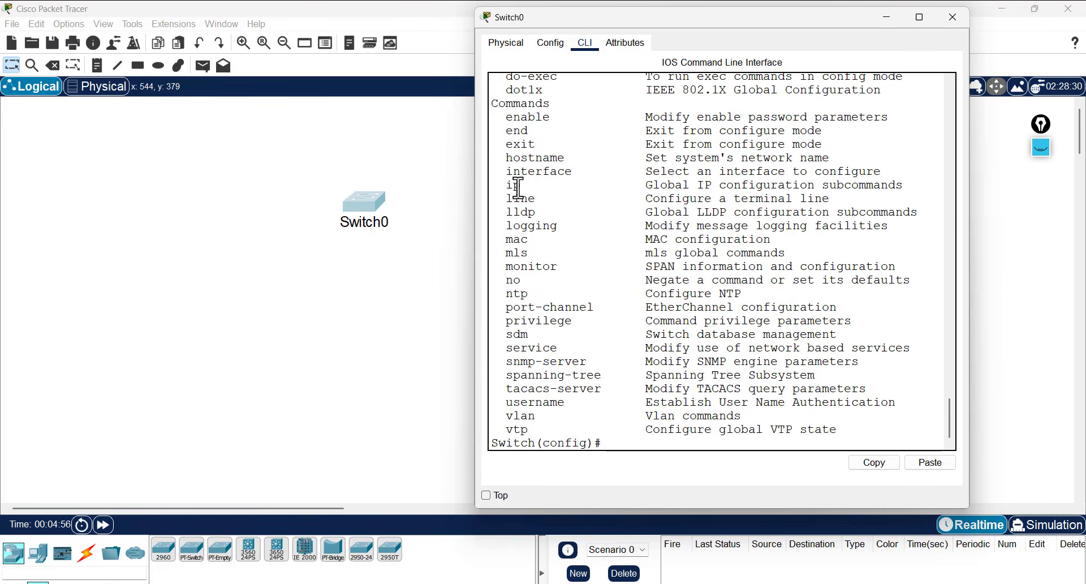
pyautogui.doubleClick(532, 157)
pyautogui.scroll(1, 630, 317)
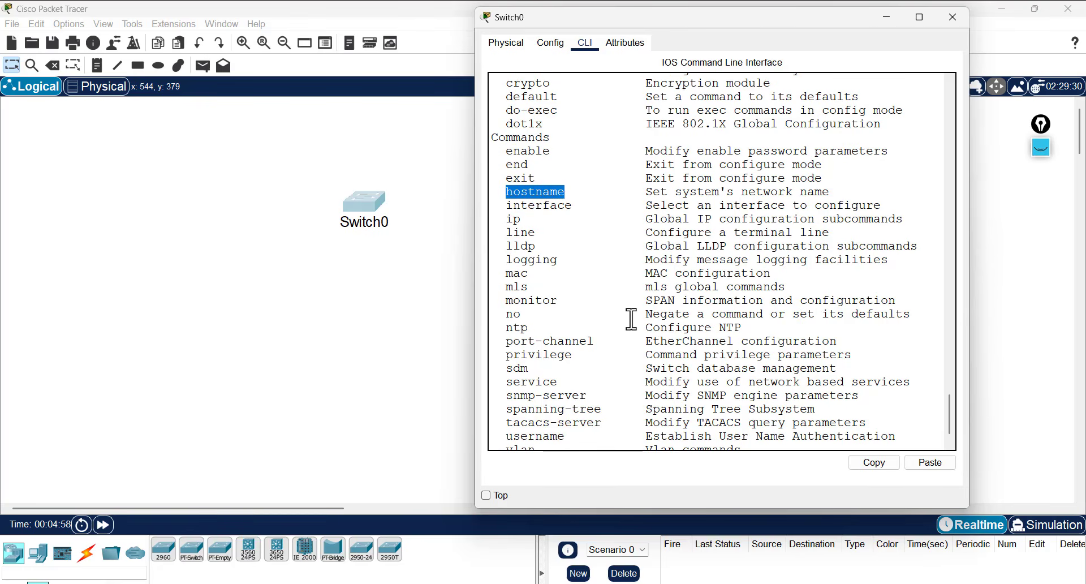
pyautogui.scroll(1, 542, 264)
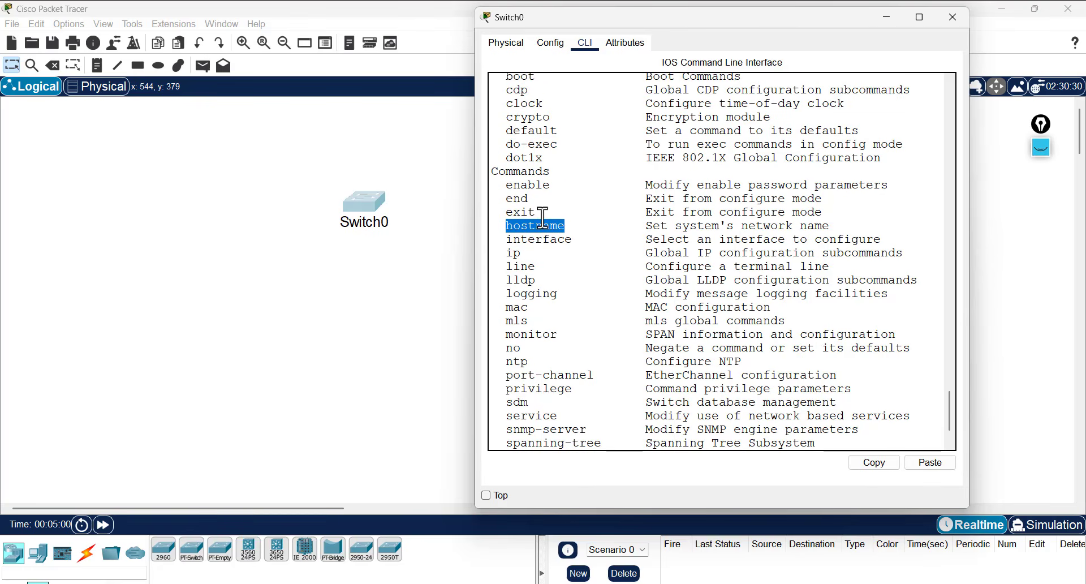
pyautogui.scroll(2, 542, 219)
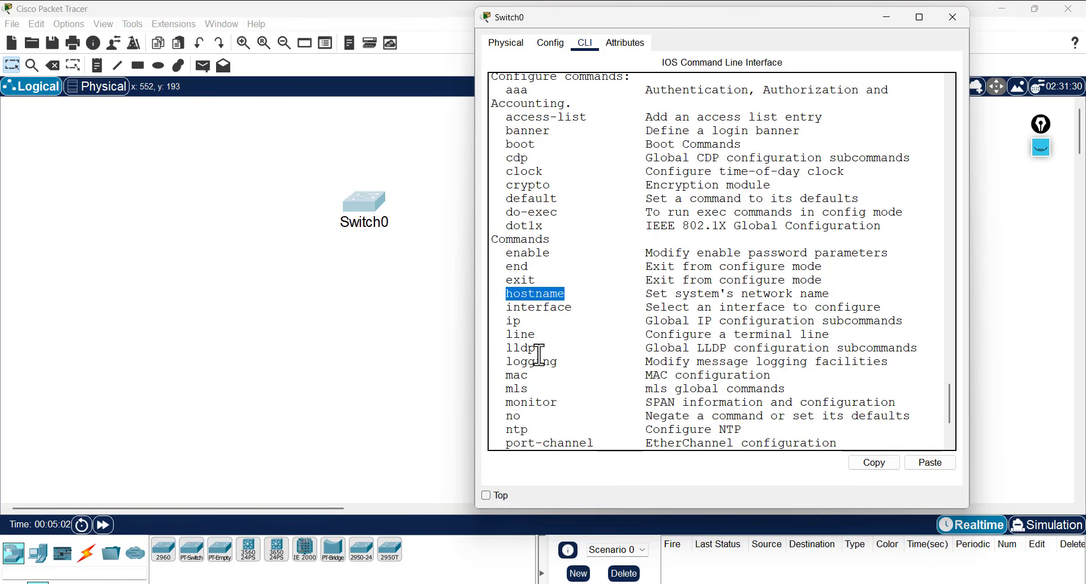
pyautogui.scroll(-4, 651, 363)
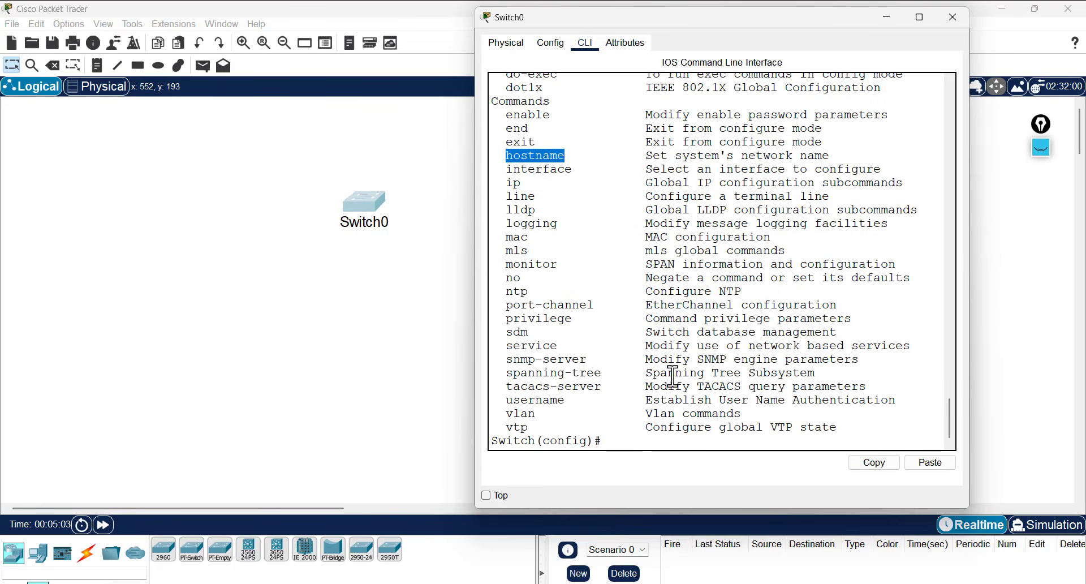
pyautogui.click(619, 447)
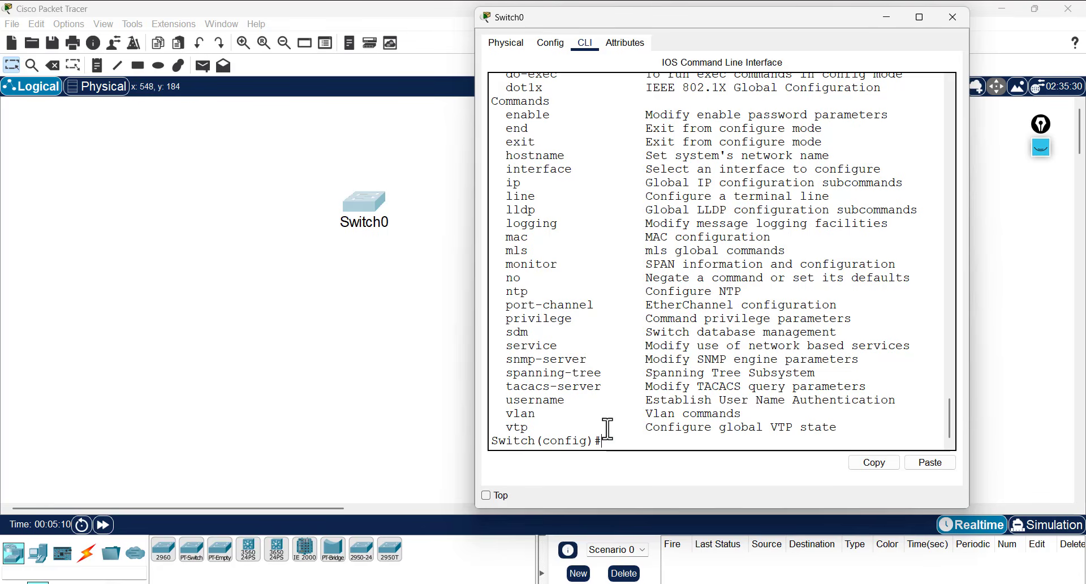
# - Bring the switching.pptx slides forward from the taskbar, then minimize PowerPoint
pyautogui.press('super')
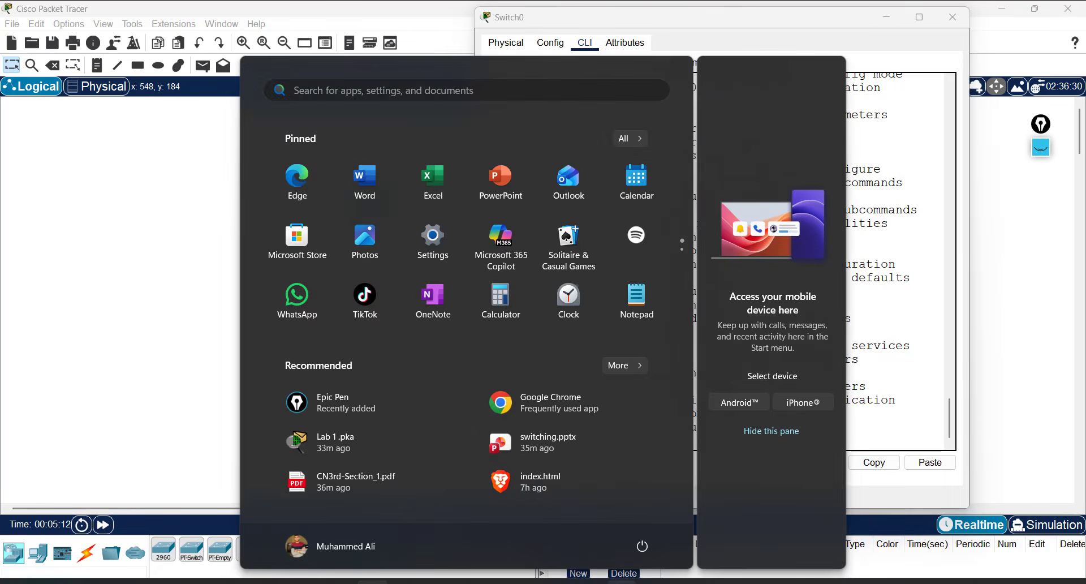
pyautogui.press('super')
pyautogui.click(611, 583)
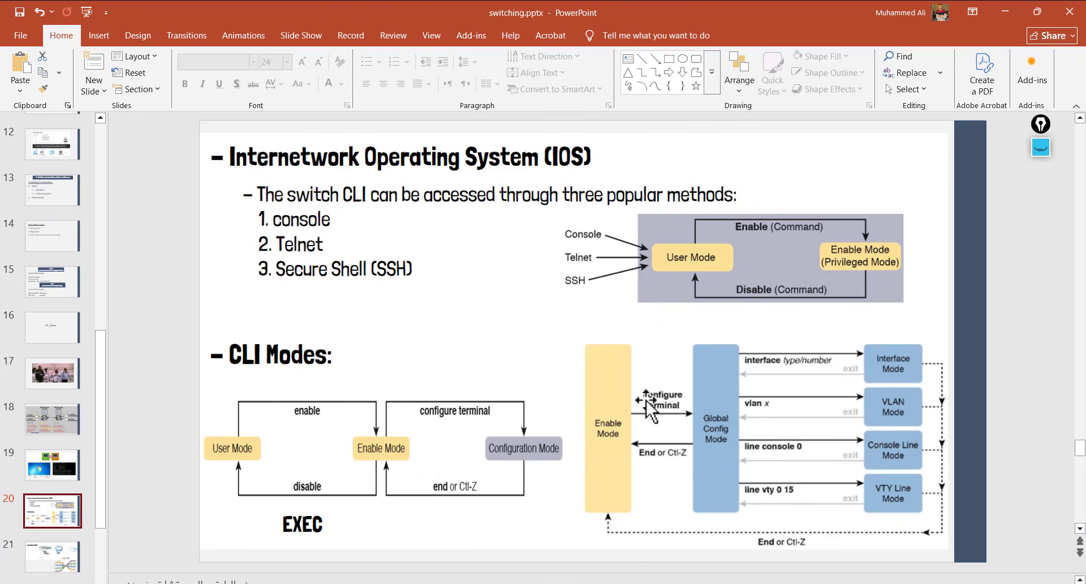
pyautogui.click(1005, 11)
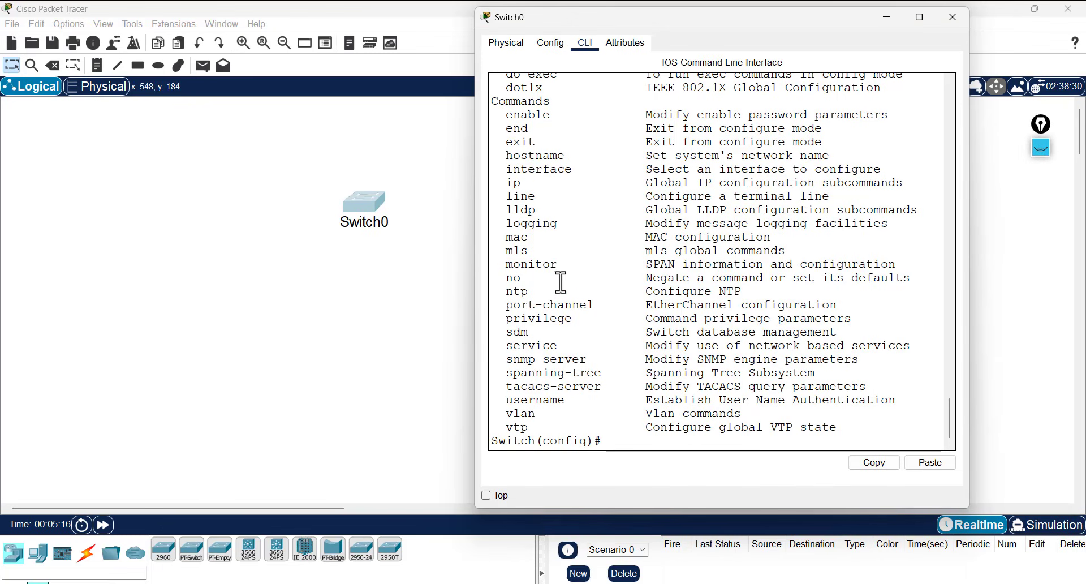
# - Run int f0/1 to enter interface configuration mode, Switch(config-if)#
pyautogui.write('int f0/')
pyautogui.press('Tab')
pyautogui.write('1')
pyautogui.press('Return')
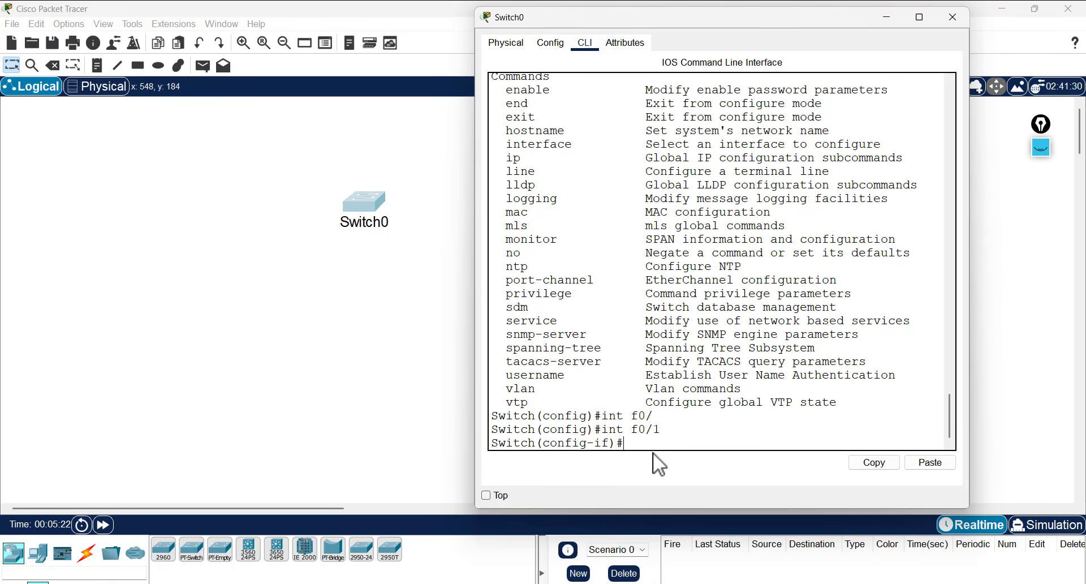
pyautogui.moveTo(595, 443); pyautogui.dragTo(609, 442)
pyautogui.click(620, 441)
pyautogui.moveTo(608, 443); pyautogui.dragTo(592, 443)
pyautogui.click(650, 449)
# - Exit back to global configuration and open the Start menu to reach PowerPoint
pyautogui.write('exit')
pyautogui.press('Return')
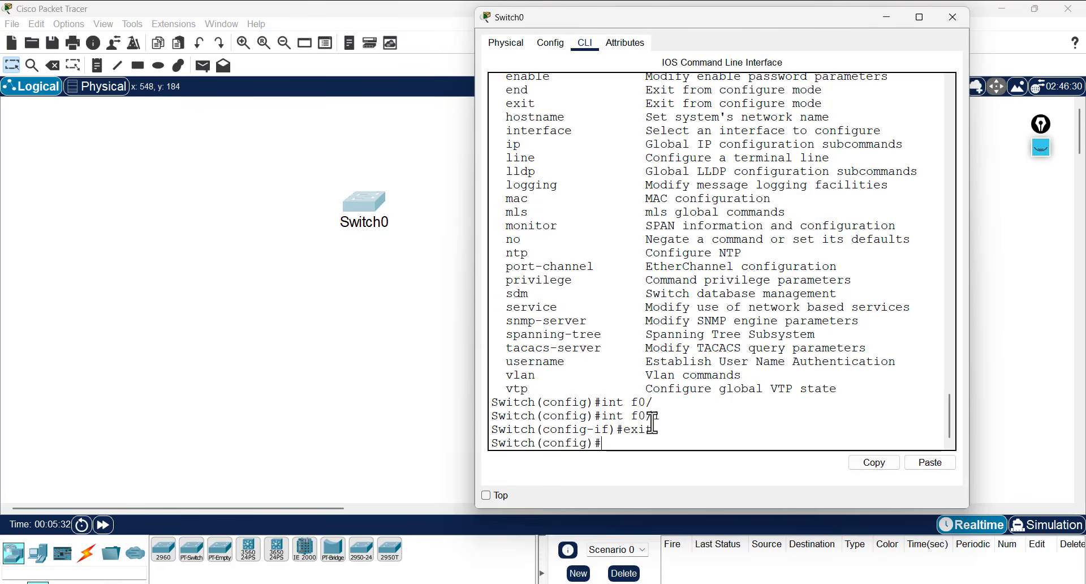
pyautogui.press('super')
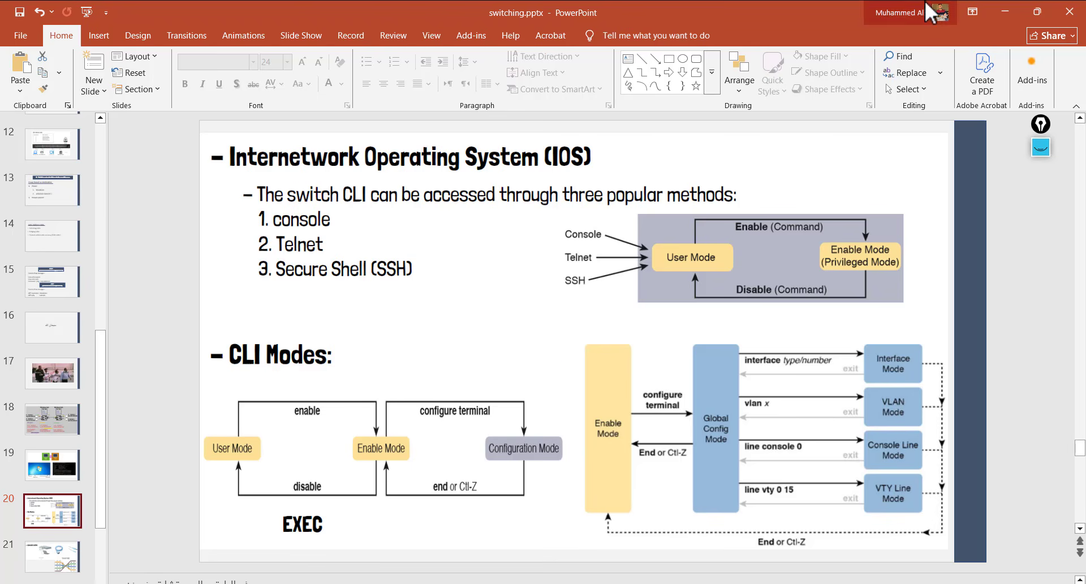
# - Place a PC (PC0) right of Switch0 and shift Switch0 down and left
pyautogui.click(1013, 9)
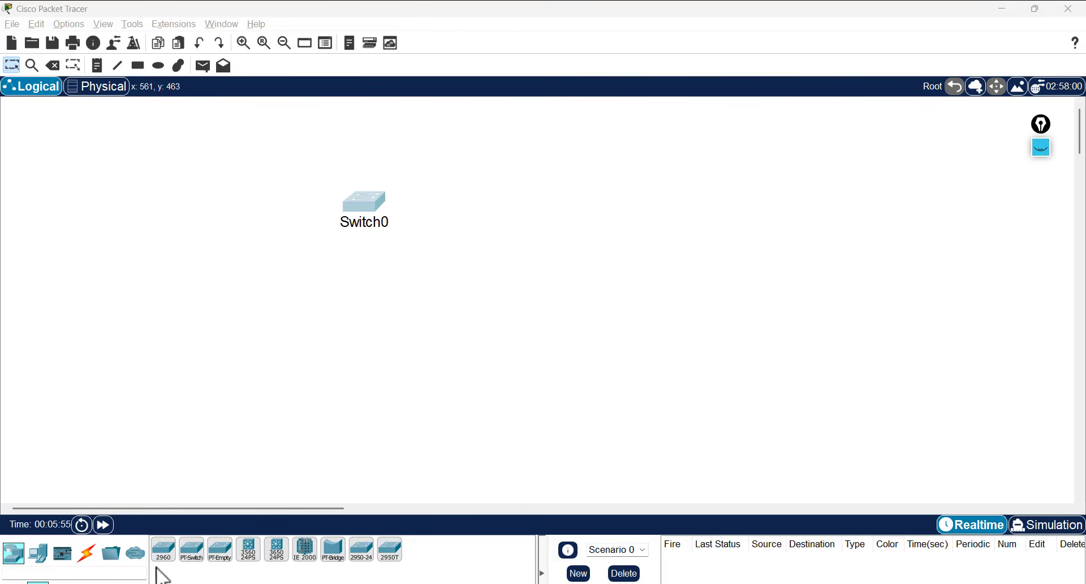
pyautogui.click(38, 555)
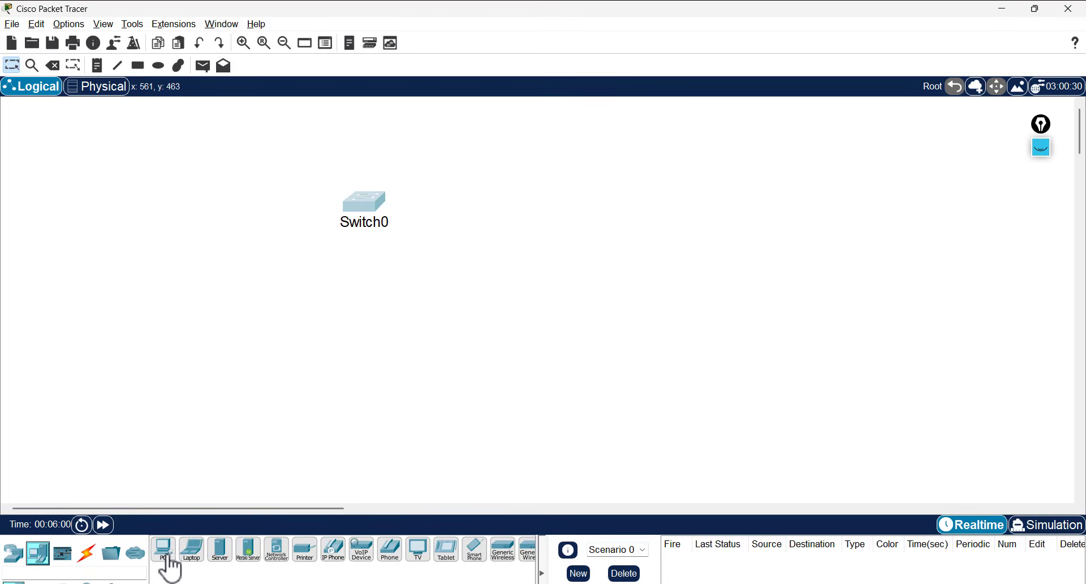
pyautogui.click(172, 560)
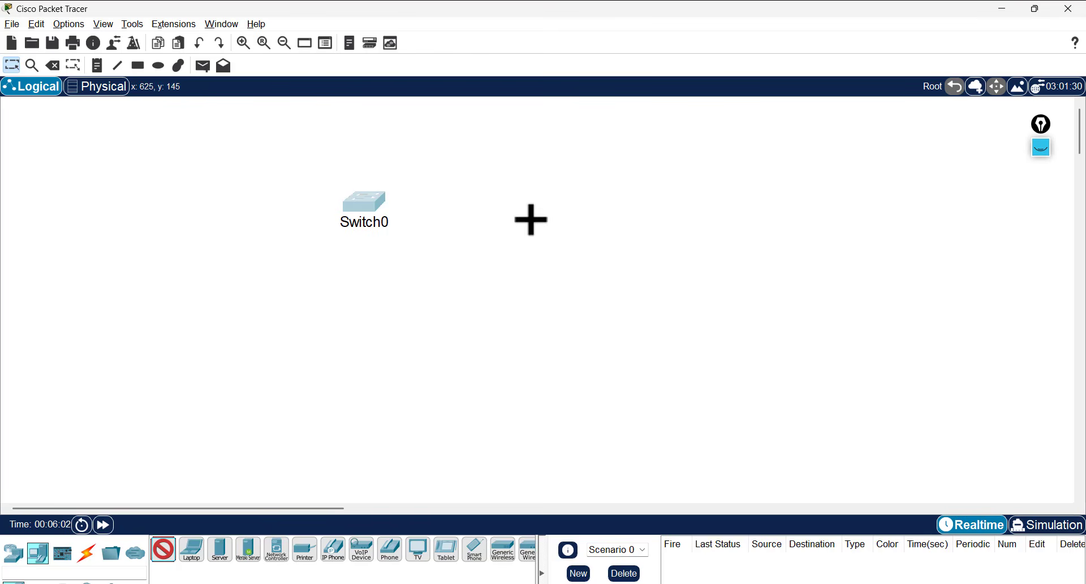
pyautogui.click(535, 222)
pyautogui.moveTo(382, 212)
pyautogui.mouseDown()
pyautogui.moveTo(352, 242)
pyautogui.moveTo(332, 237)
pyautogui.mouseUp()
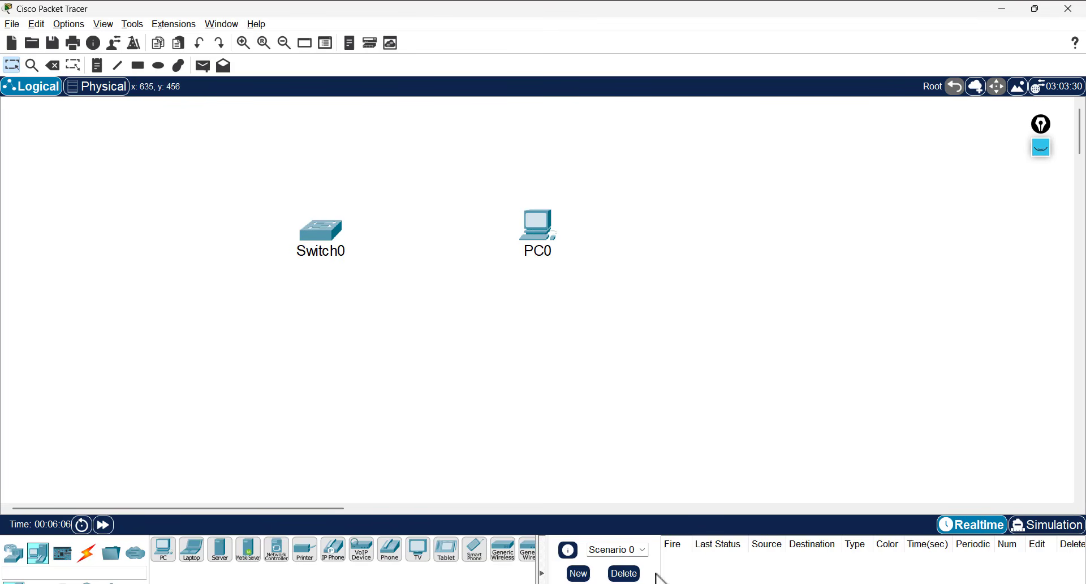
# - Glance at the switching.pptx slides, then minimize PowerPoint and reopen Switch0's CLI
pyautogui.press('super')
pyautogui.click(679, 583)
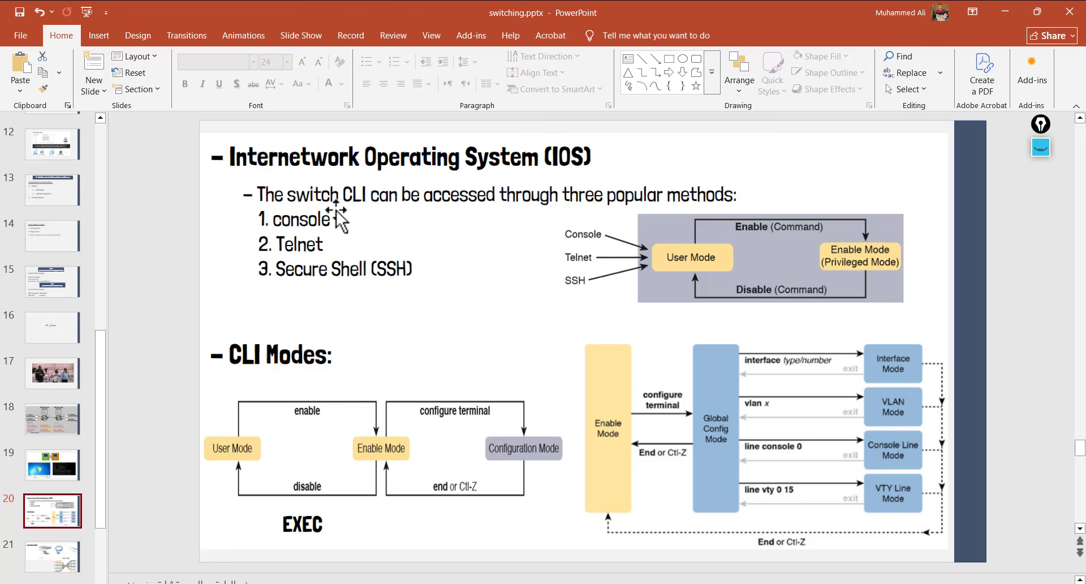
pyautogui.click(1010, 11)
pyautogui.click(297, 245)
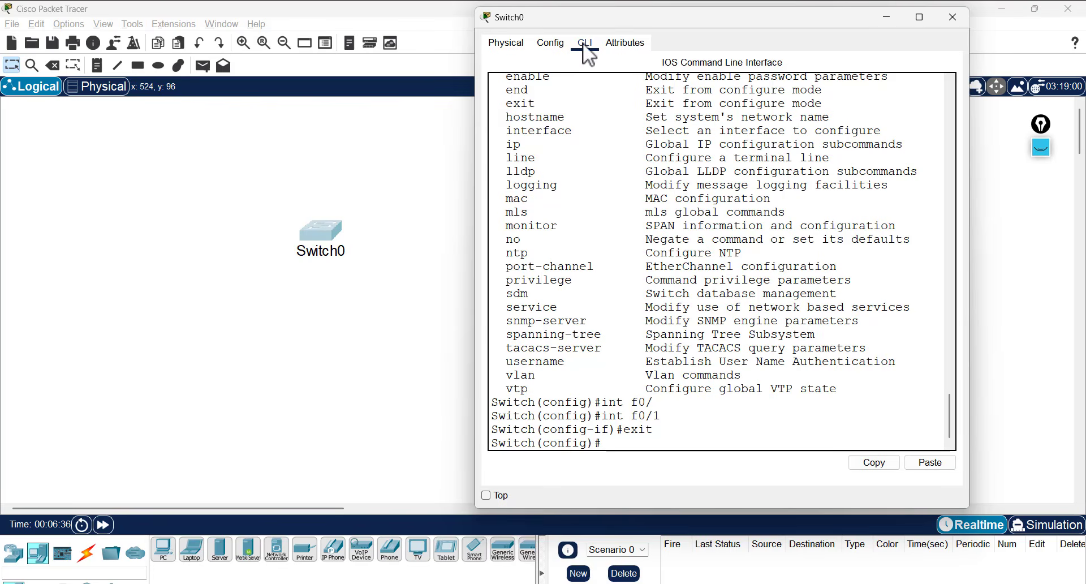
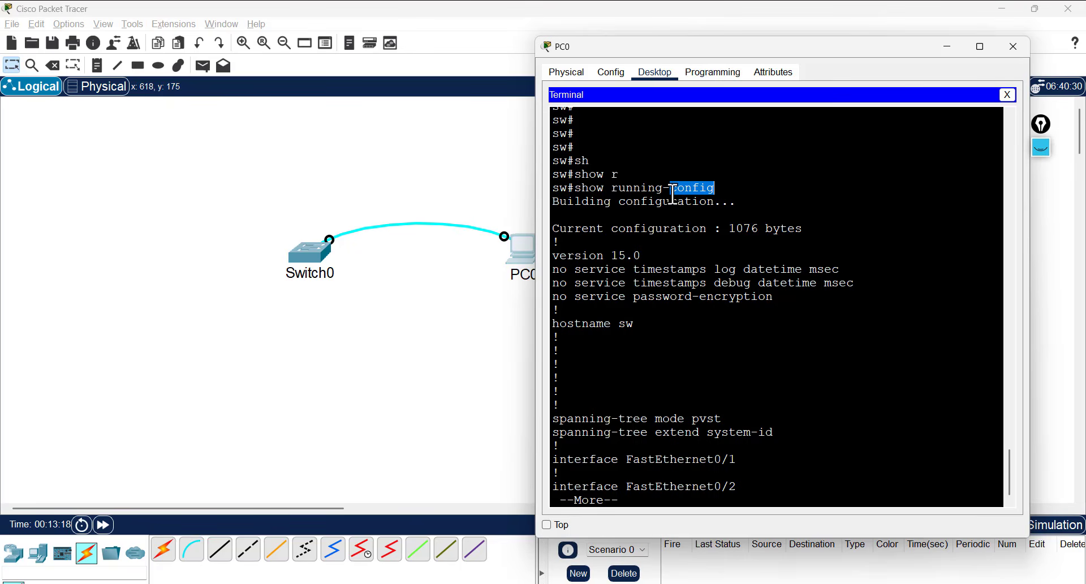
# - Page through show running-config, noting version 15.0, hostname sw, interface Vlan1 and the unprotected line con 0
pyautogui.tripleClick(673, 194)
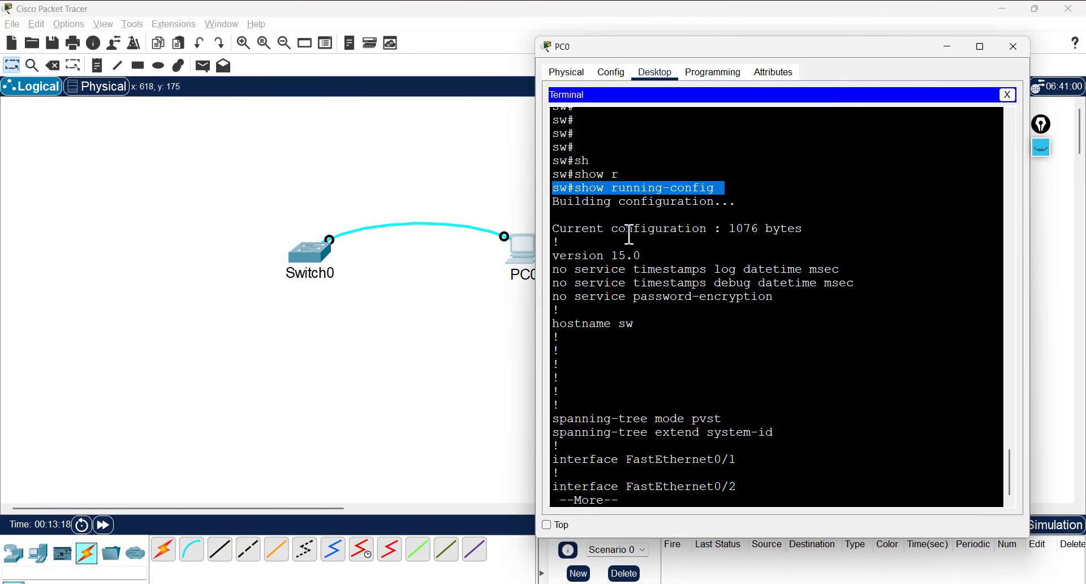
pyautogui.doubleClick(587, 255)
pyautogui.moveTo(621, 255); pyautogui.dragTo(656, 254)
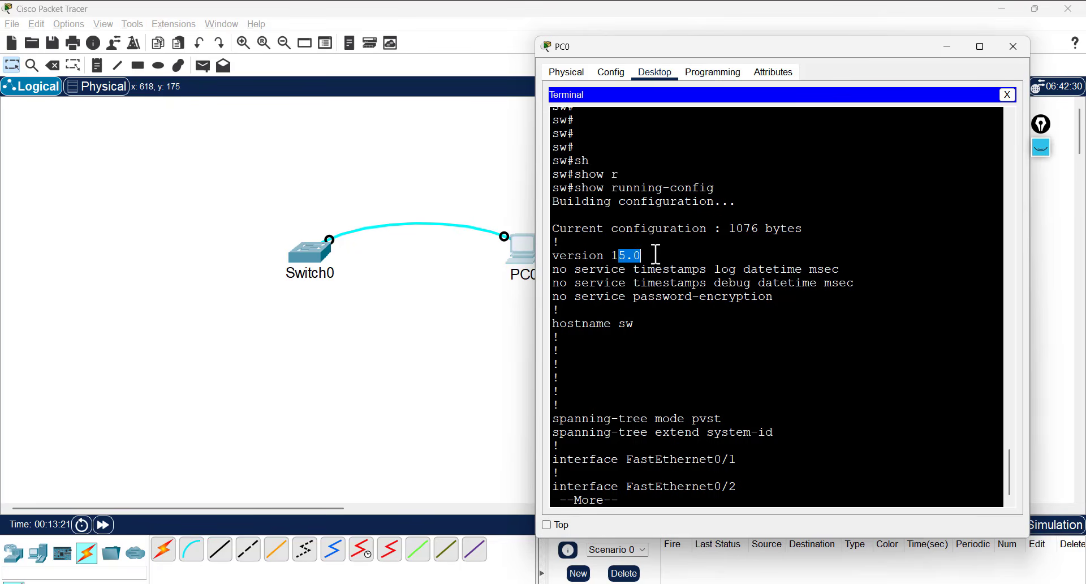
pyautogui.click(631, 310)
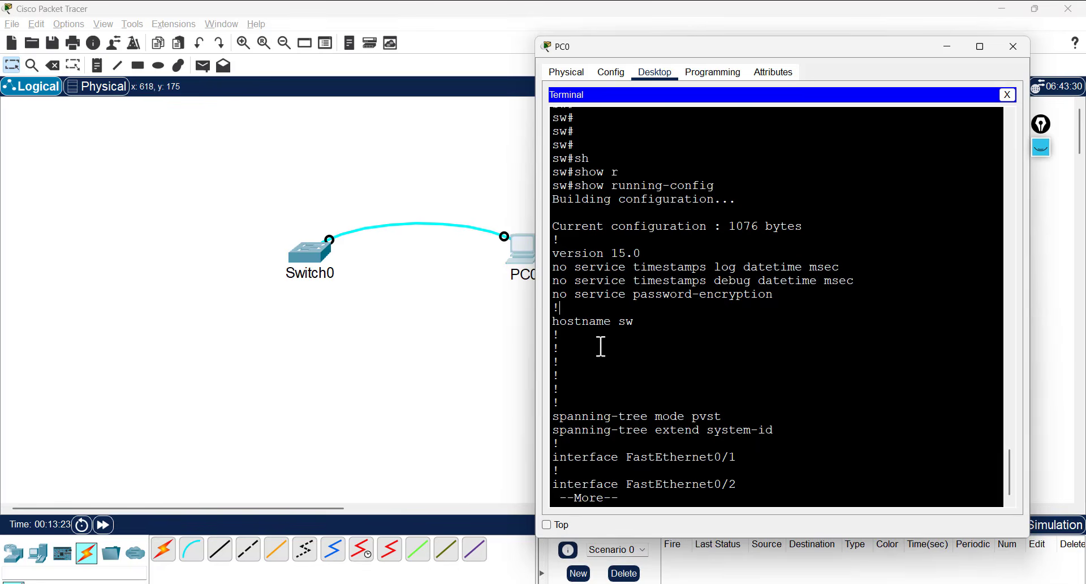
pyautogui.doubleClick(625, 322)
pyautogui.press('space')
pyautogui.press('space')
pyautogui.press('space')
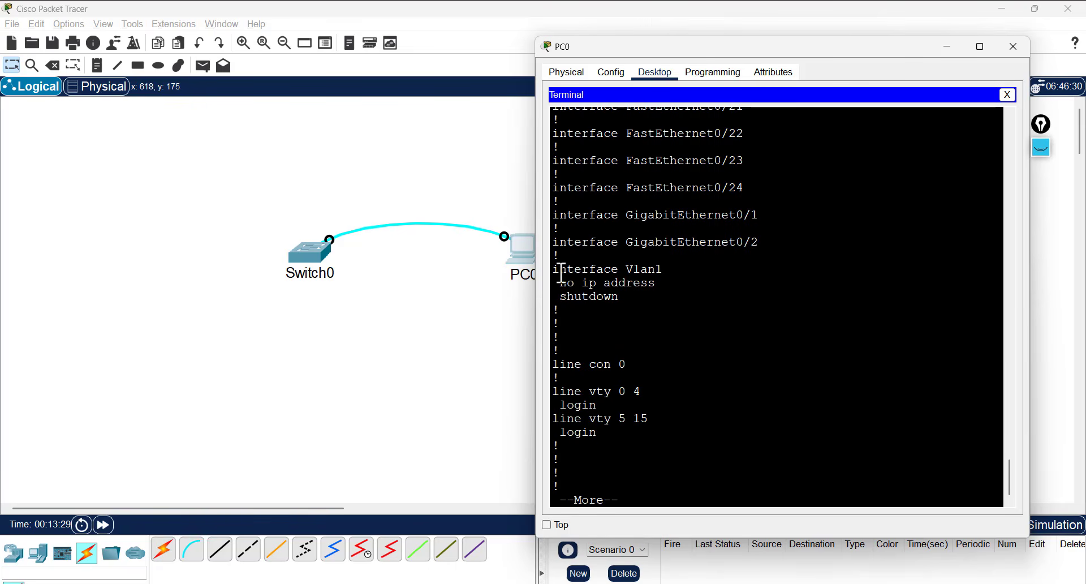
pyautogui.moveTo(560, 270); pyautogui.dragTo(661, 272)
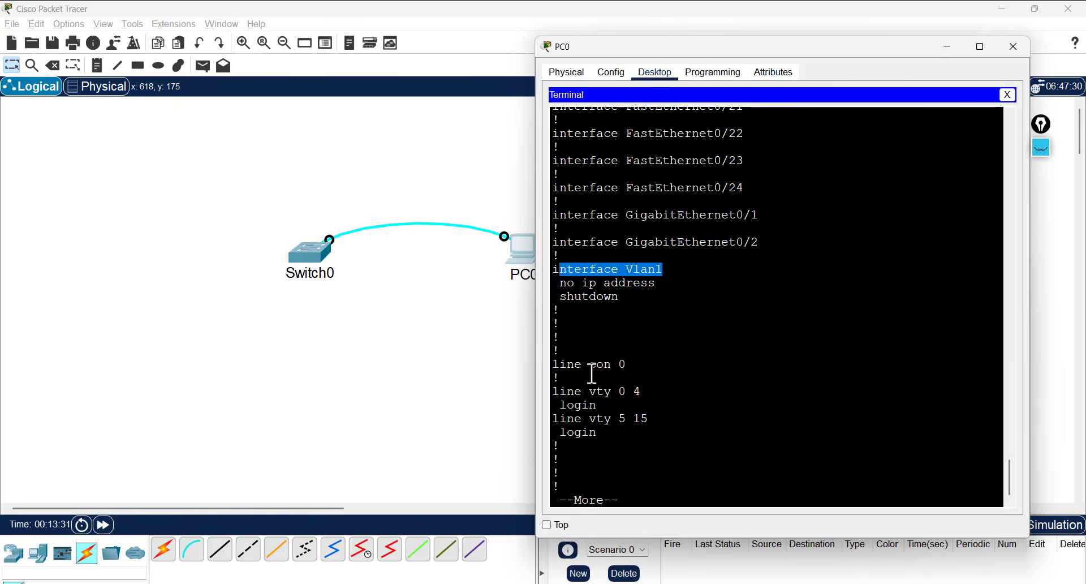
pyautogui.moveTo(555, 366); pyautogui.dragTo(647, 385)
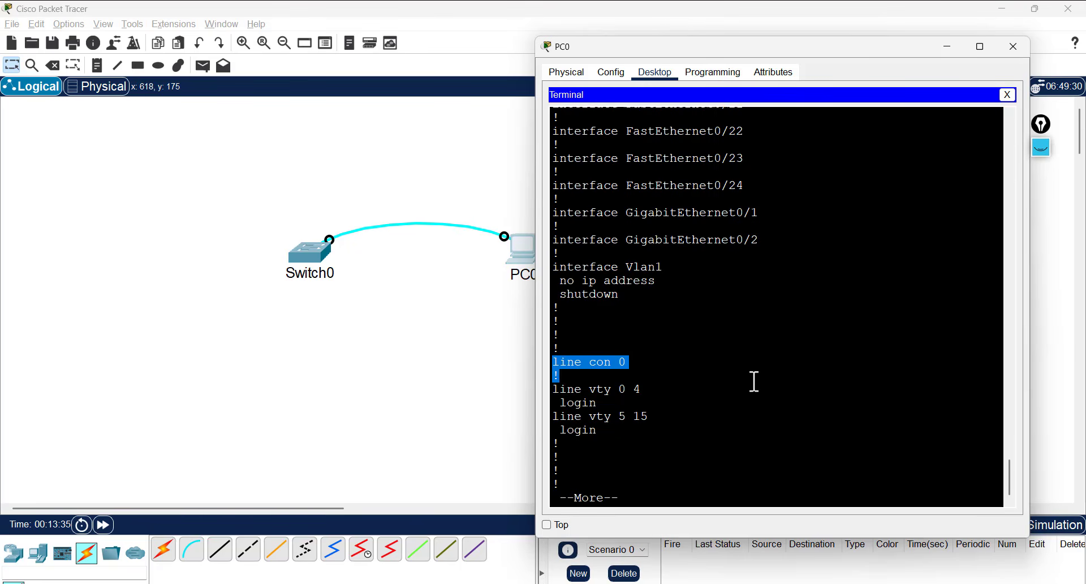
pyautogui.press('space')
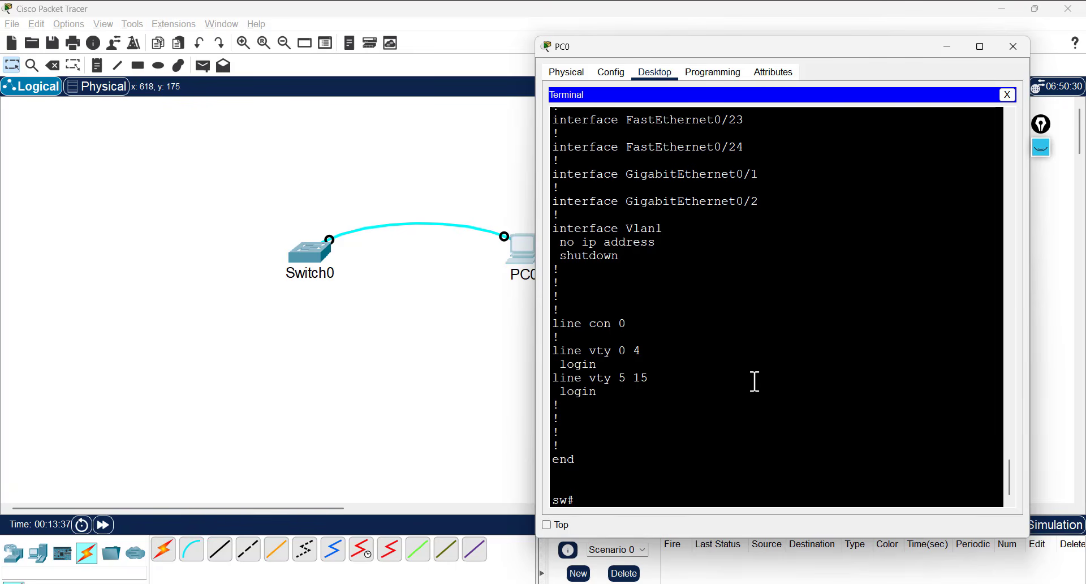
pyautogui.write('show sta')
# - Run show startup-config and confirm the startup-config is not present
pyautogui.press('Tab')
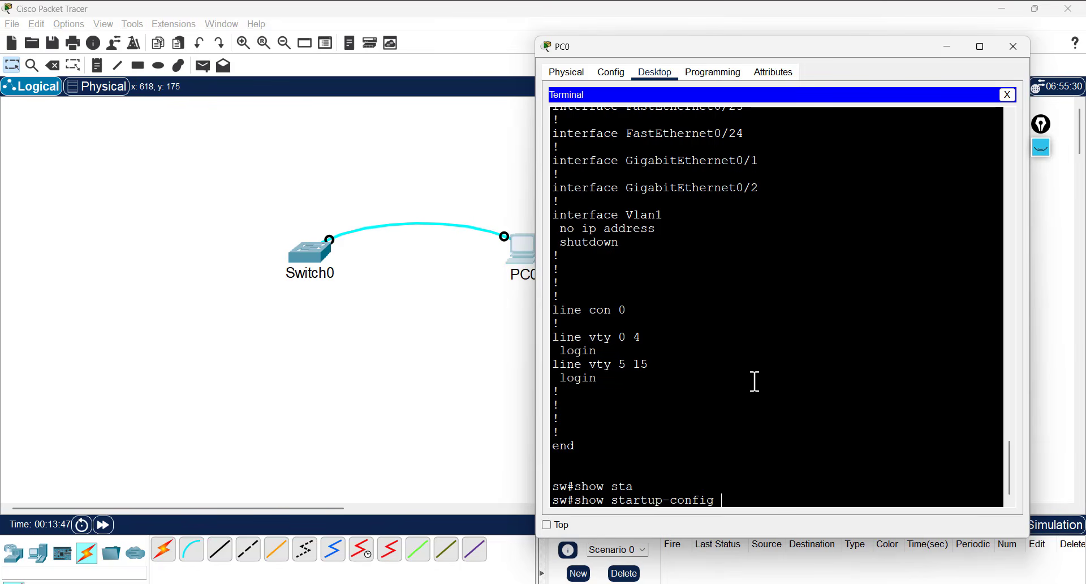
pyautogui.press('Return')
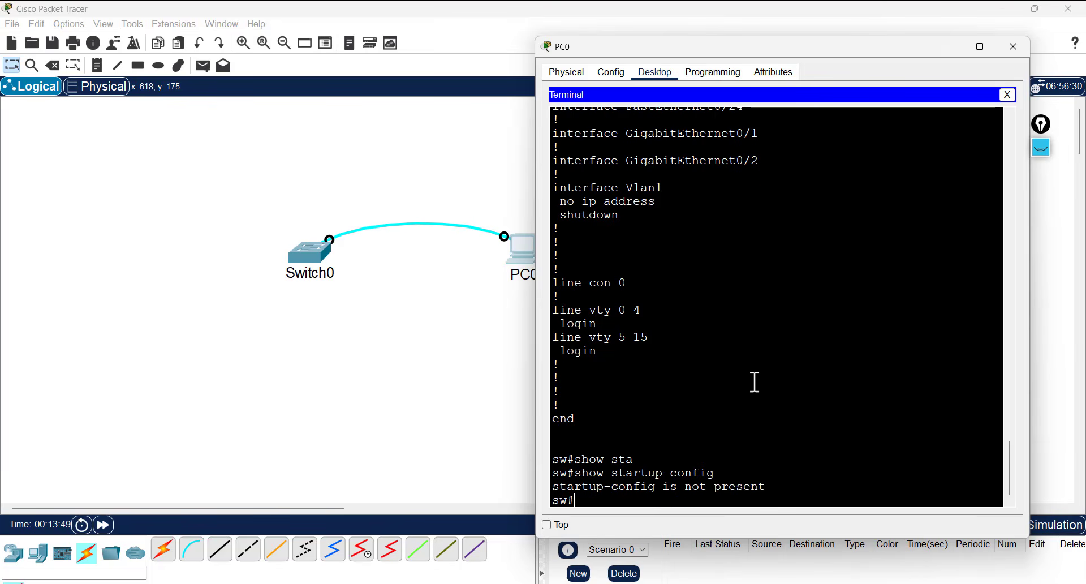
pyautogui.tripleClick(611, 489)
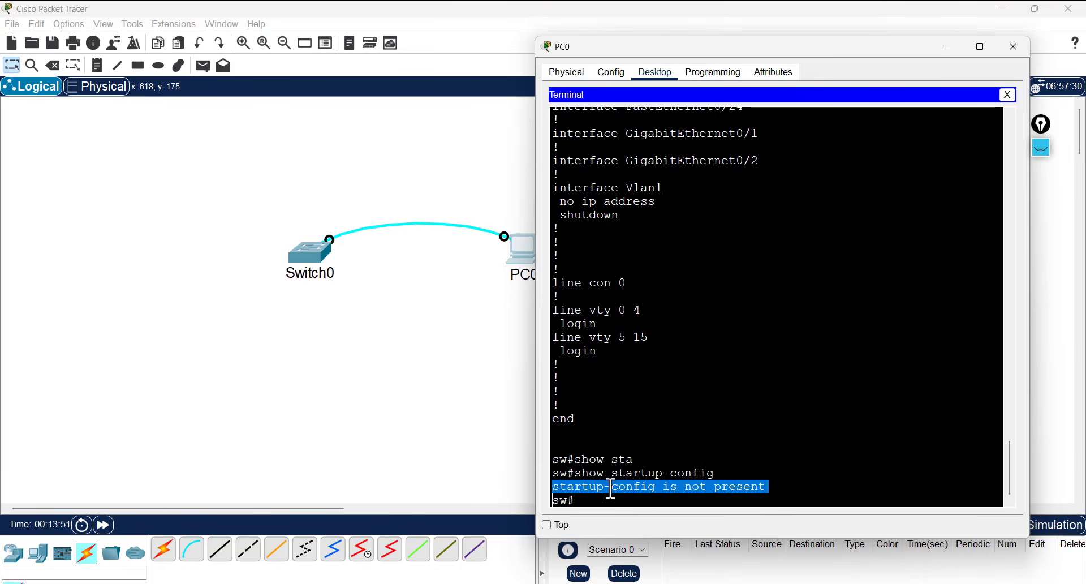
pyautogui.click(773, 464)
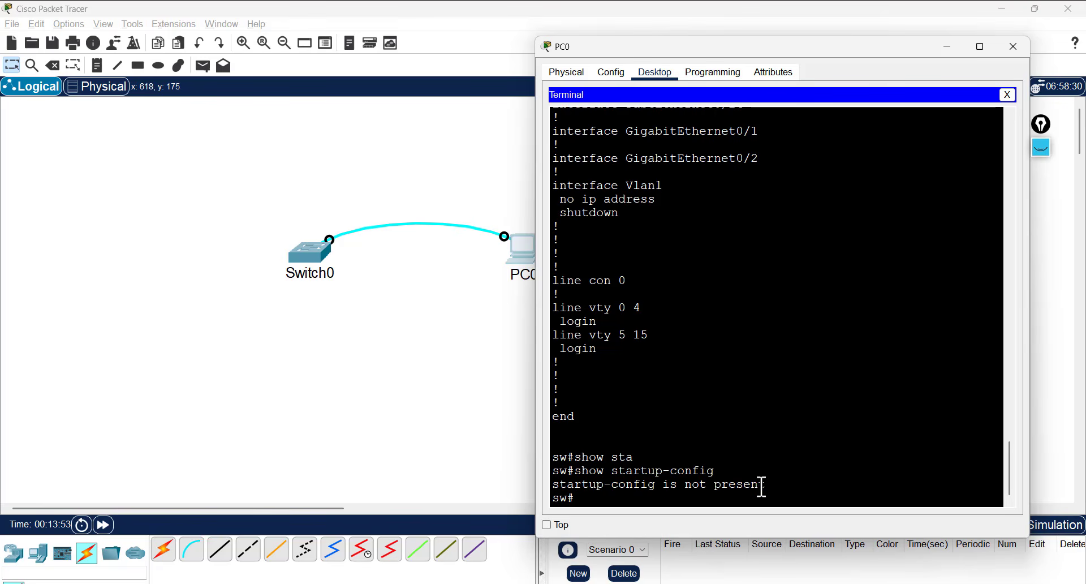
pyautogui.press('Return')
pyautogui.press('Return')
pyautogui.press('Return')
pyautogui.press('Return')
pyautogui.press('Return')
pyautogui.press('Return')
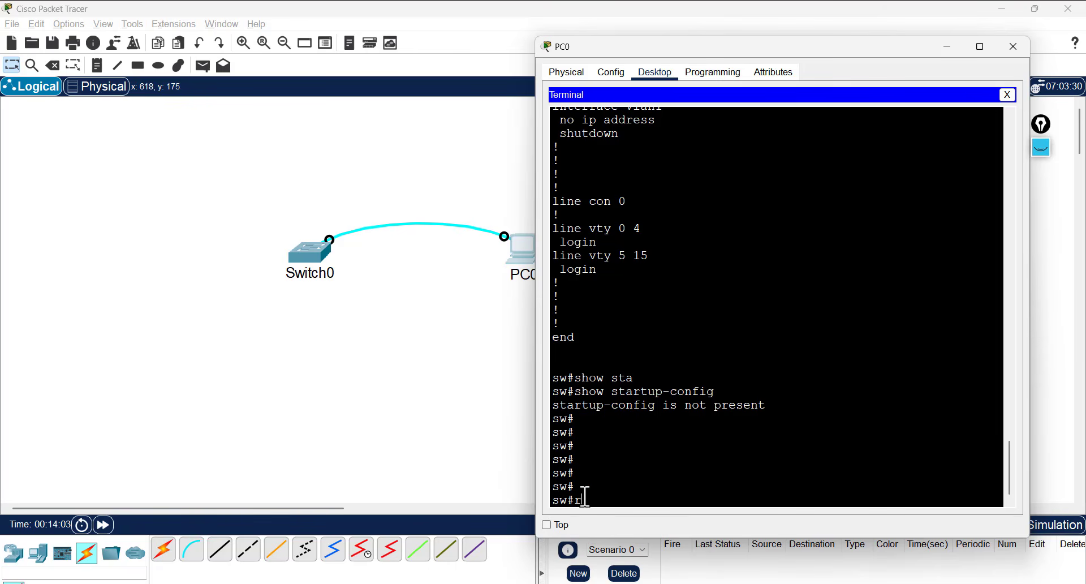
# - Reload the switch, answering no to saving the modified configuration
pyautogui.write('e')
pyautogui.press('Tab')
pyautogui.write('p')
pyautogui.press('Tab')
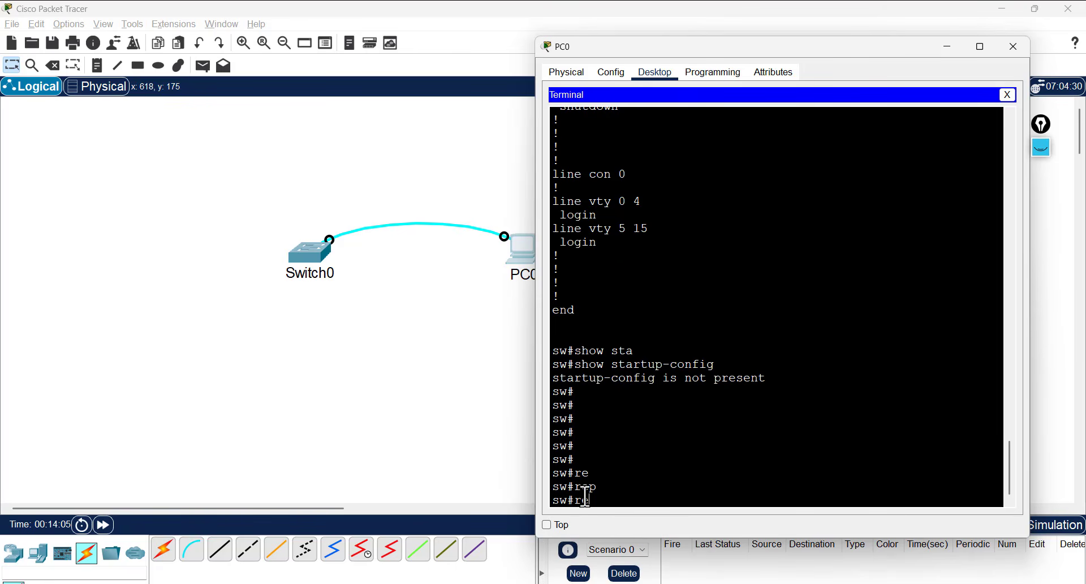
pyautogui.write('b')
pyautogui.press('Tab')
pyautogui.write('o')
pyautogui.press('Tab')
pyautogui.press('BackSpace')
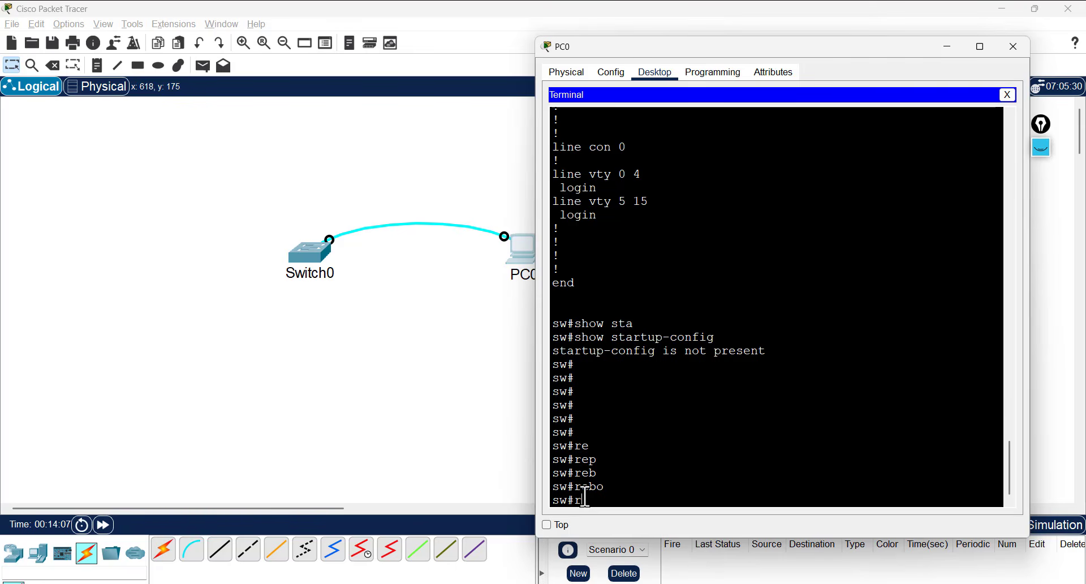
pyautogui.write('el')
pyautogui.press('Tab')
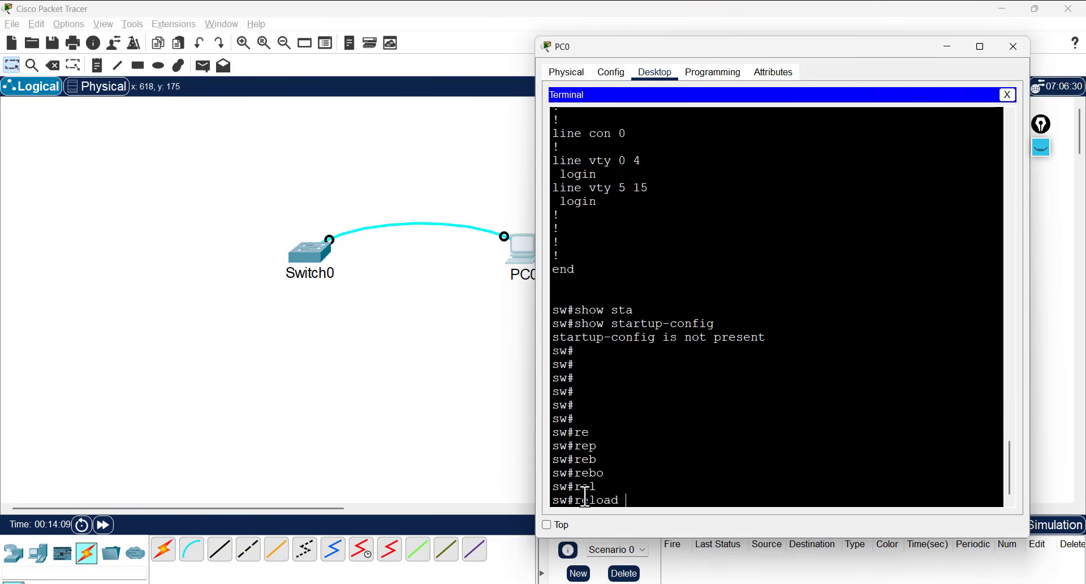
pyautogui.press('Return')
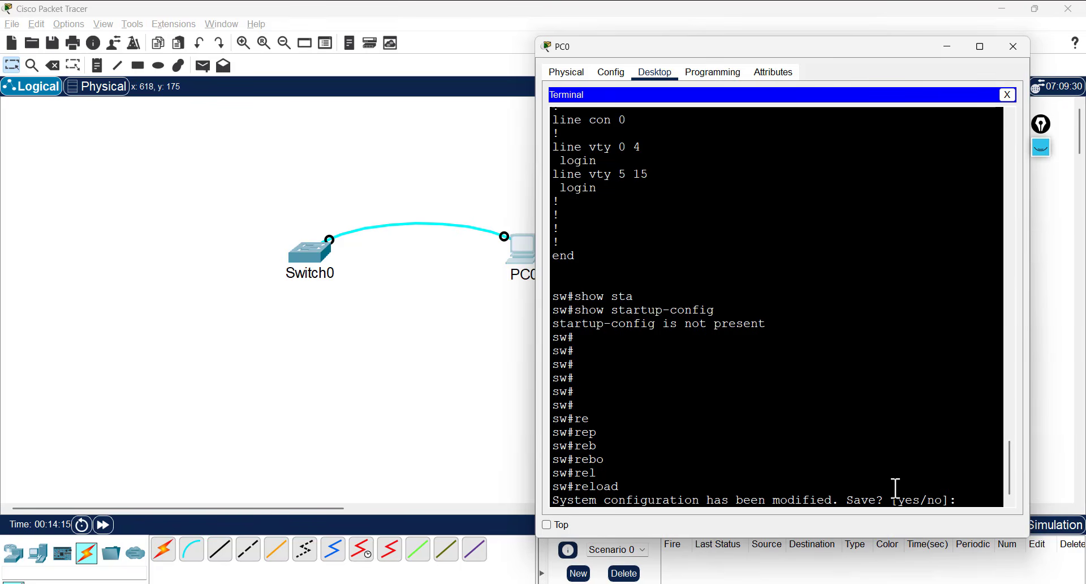
pyautogui.write('no')
pyautogui.press('Return')
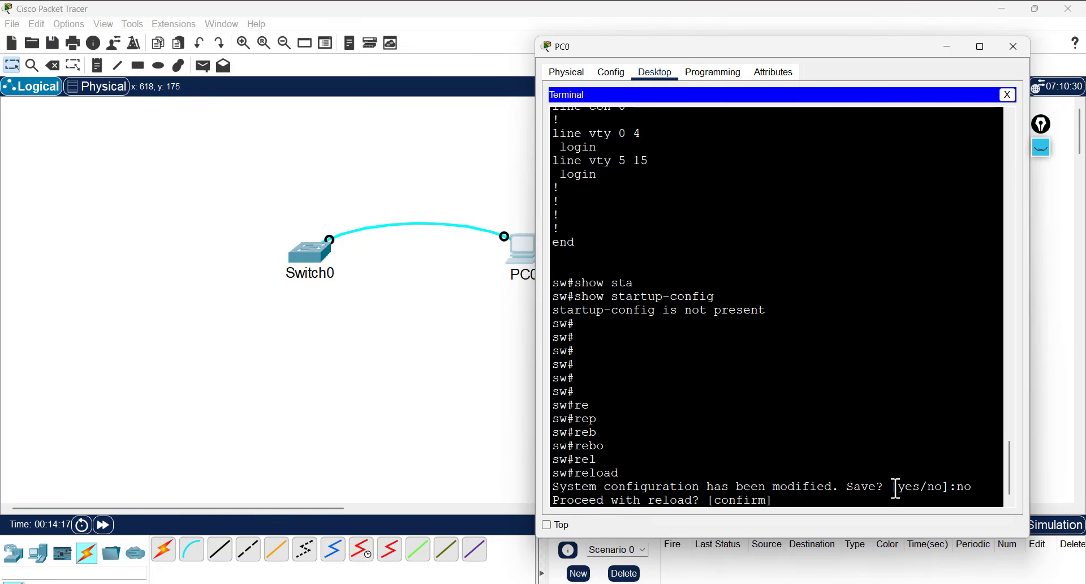
pyautogui.press('Return')
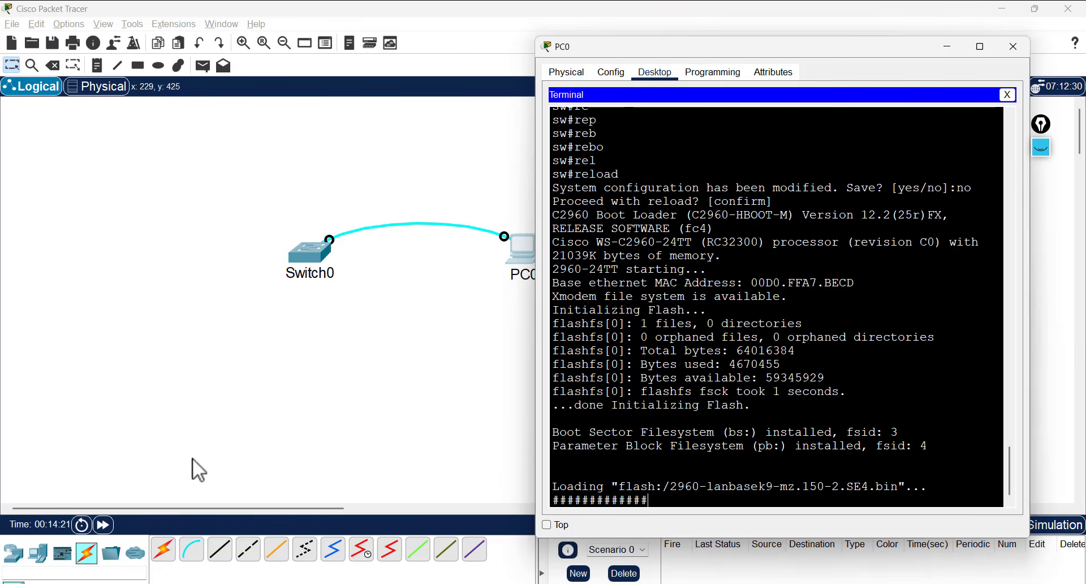
# - Fast-forward through the reboot and wake PC0's console, showing the default Switch hostname
pyautogui.click(115, 529)
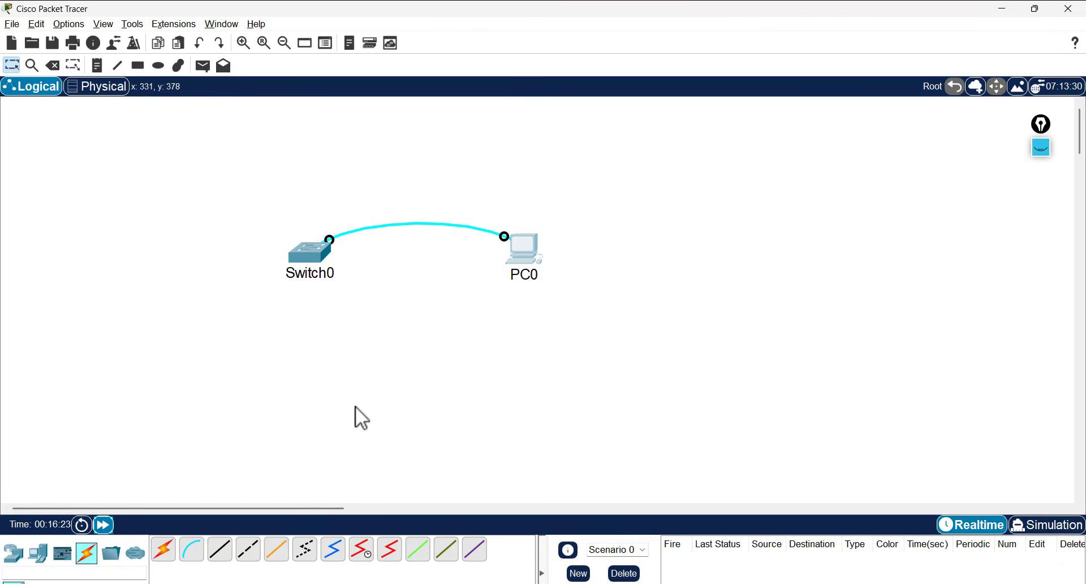
pyautogui.click(529, 249)
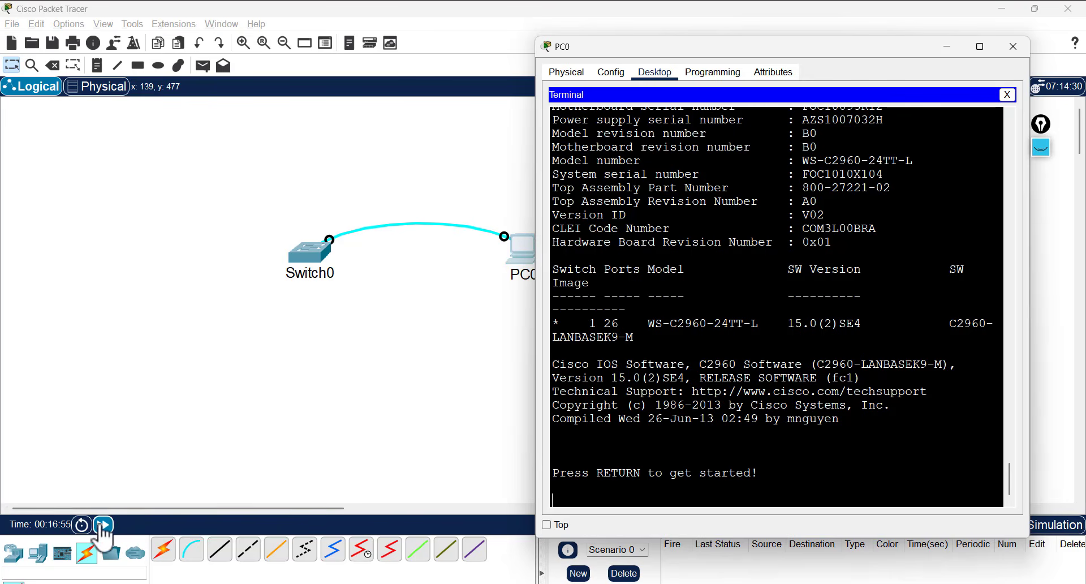
pyautogui.press('Return')
pyautogui.press('Return')
pyautogui.press('Return')
pyautogui.press('Return')
pyautogui.press('Return')
pyautogui.press('Return')
pyautogui.press('Return')
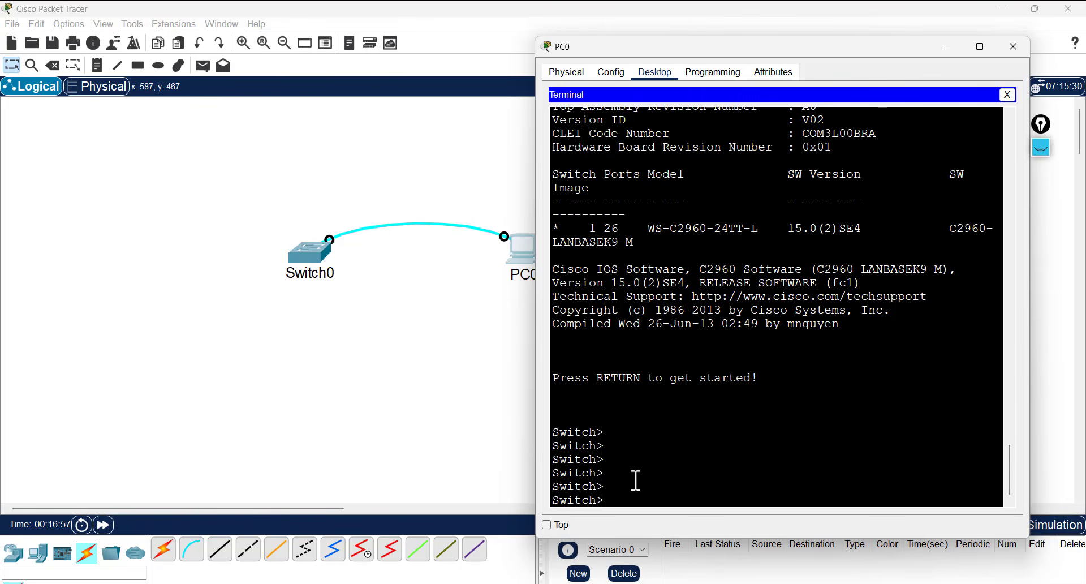
pyautogui.doubleClick(575, 417)
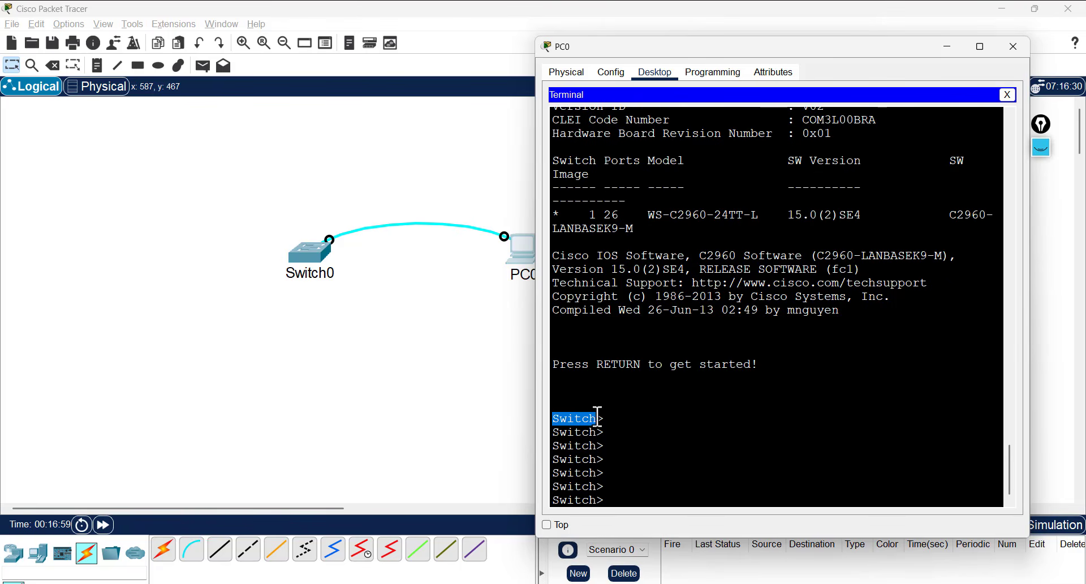
pyautogui.click(630, 487)
# - Enter privileged and global configuration mode and set the hostname to sw
pyautogui.write('en')
pyautogui.press('Return')
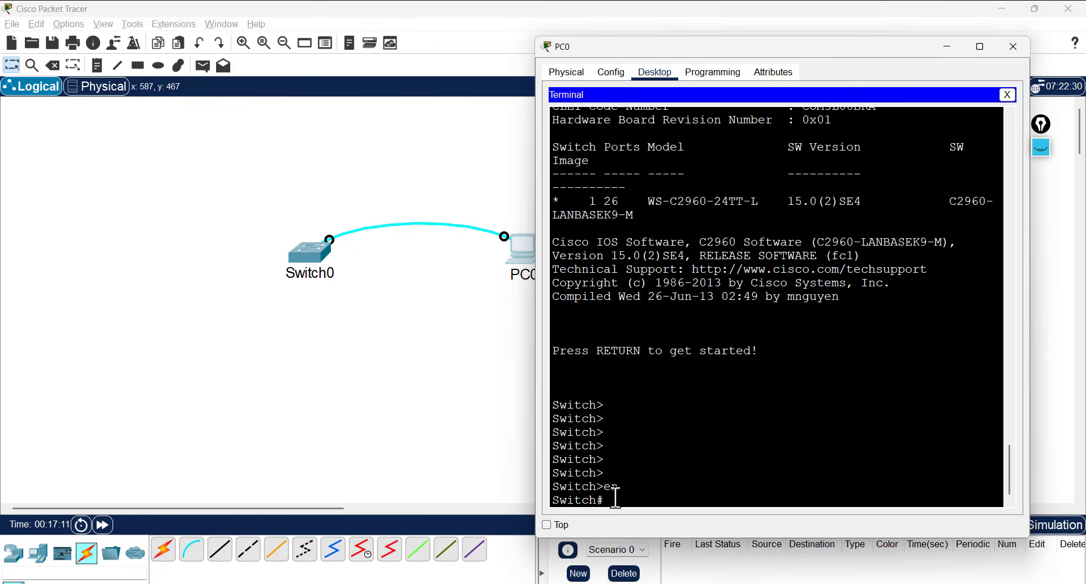
pyautogui.write('conf t')
pyautogui.press('Return')
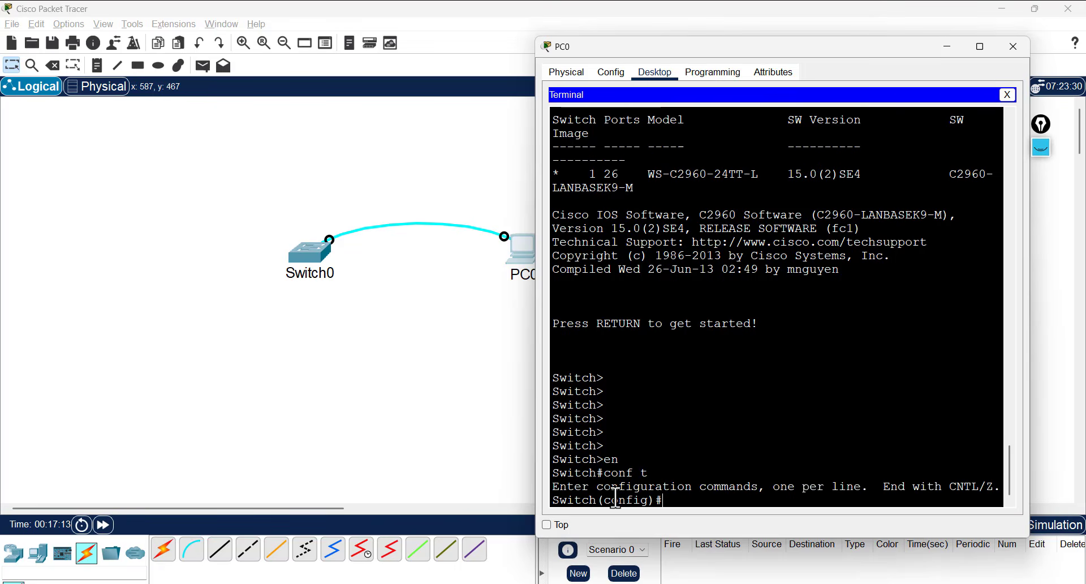
pyautogui.write('hos')
pyautogui.press('Tab')
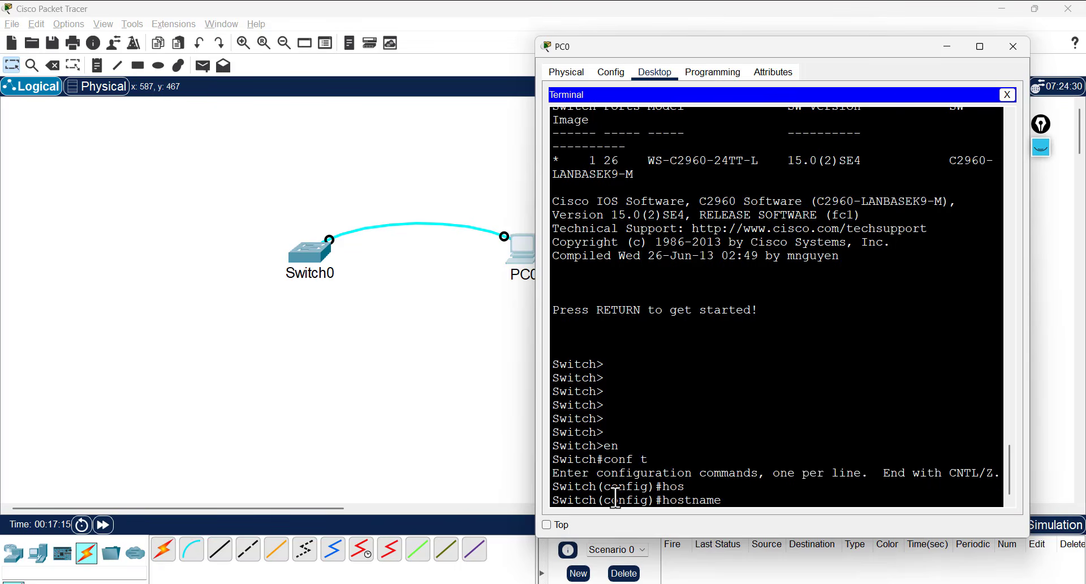
pyautogui.write('sw')
pyautogui.press('Return')
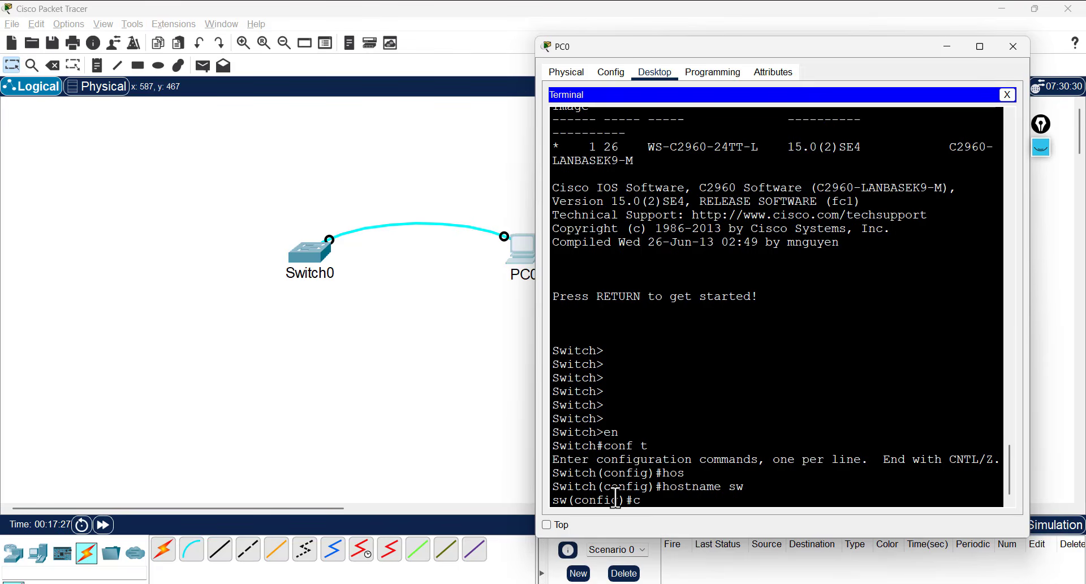
# - Exit configuration mode back to the sw# prompt and begin the copy command
pyautogui.write('op')
pyautogui.press('Tab')
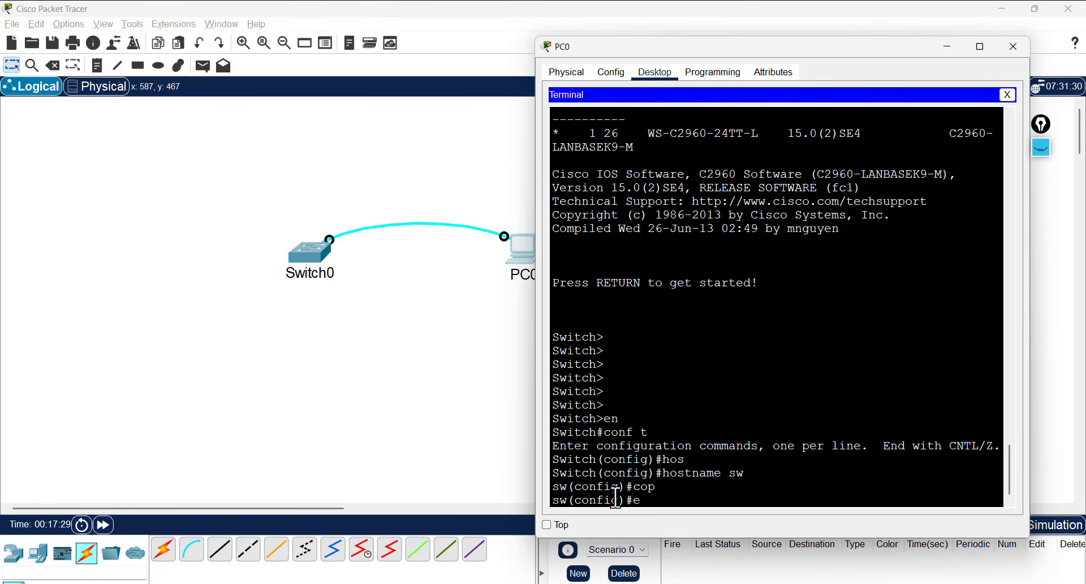
pyautogui.write('xi')
pyautogui.press('Tab')
pyautogui.press('Return')
pyautogui.press('Return')
pyautogui.press('Return')
pyautogui.press('Return')
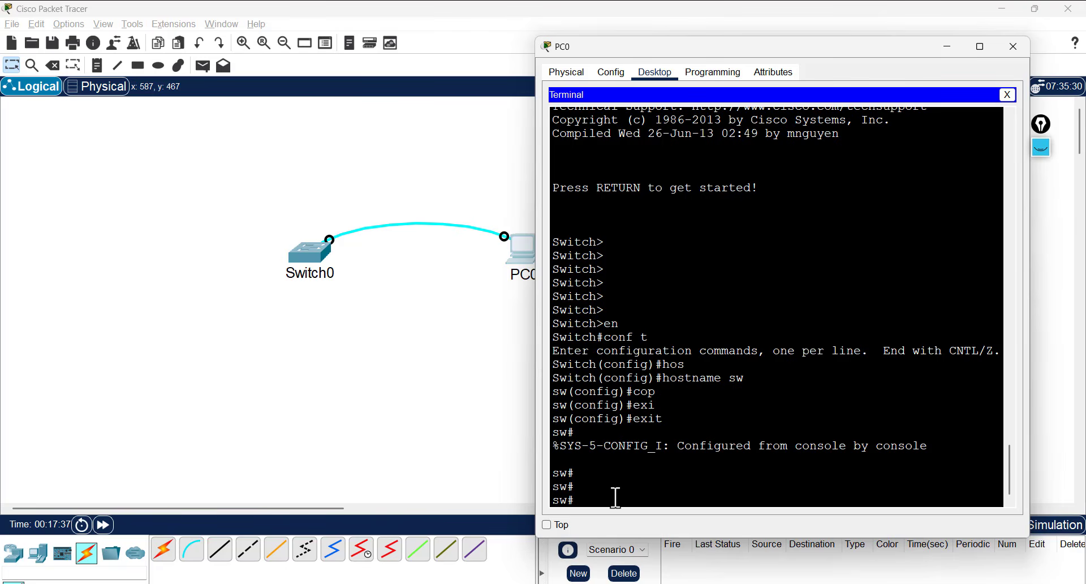
pyautogui.write('co')
pyautogui.press('Tab')
pyautogui.write('p')
pyautogui.press('Tab')
pyautogui.press('Tab')
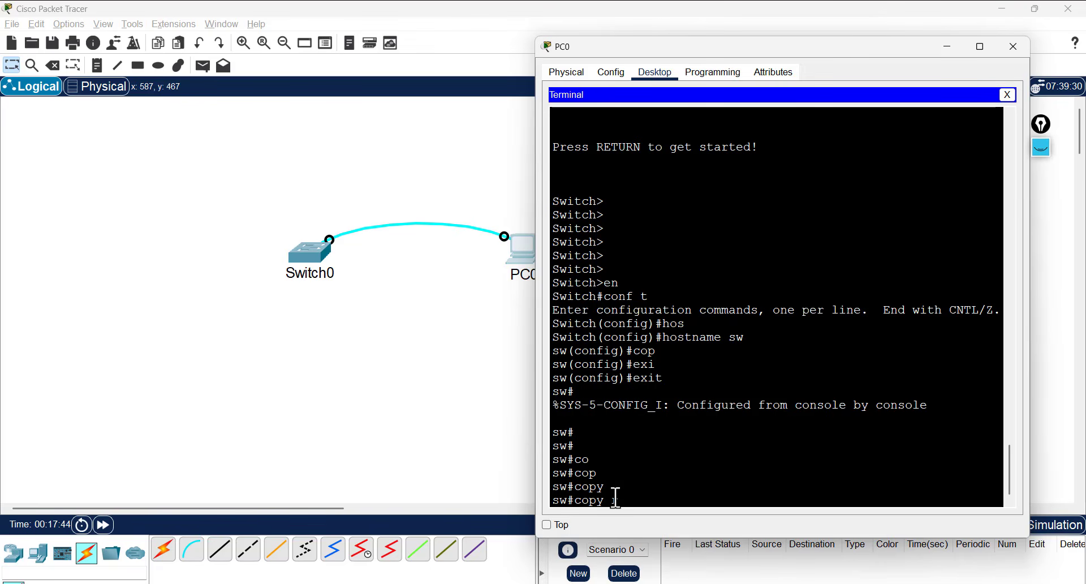
# - Save running-config to startup-config, accepting the default destination filename
pyautogui.write('ru')
pyautogui.press('Tab')
pyautogui.write('s')
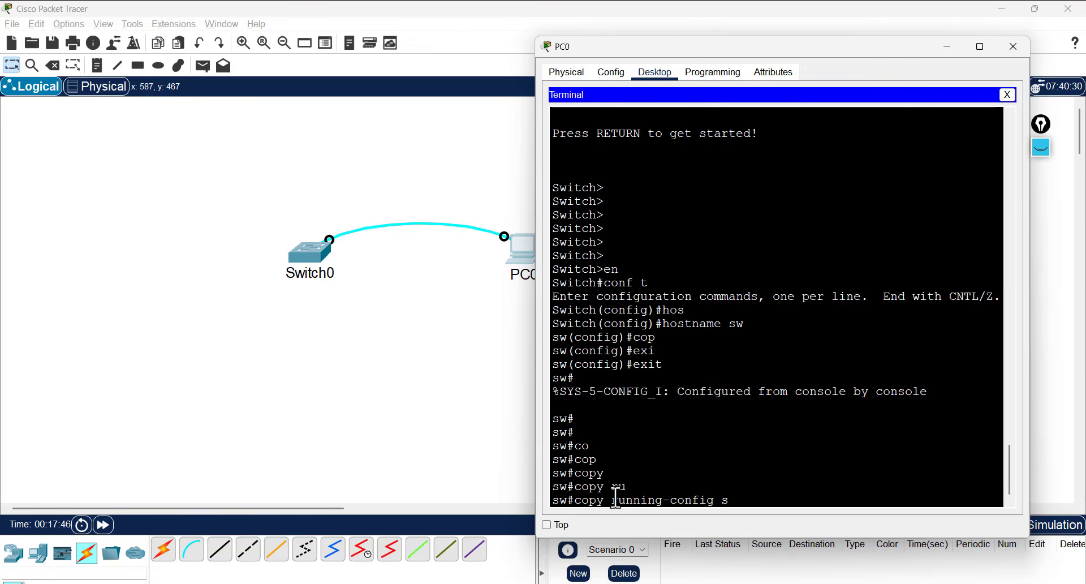
pyautogui.write('t')
pyautogui.press('Tab')
pyautogui.press('Return')
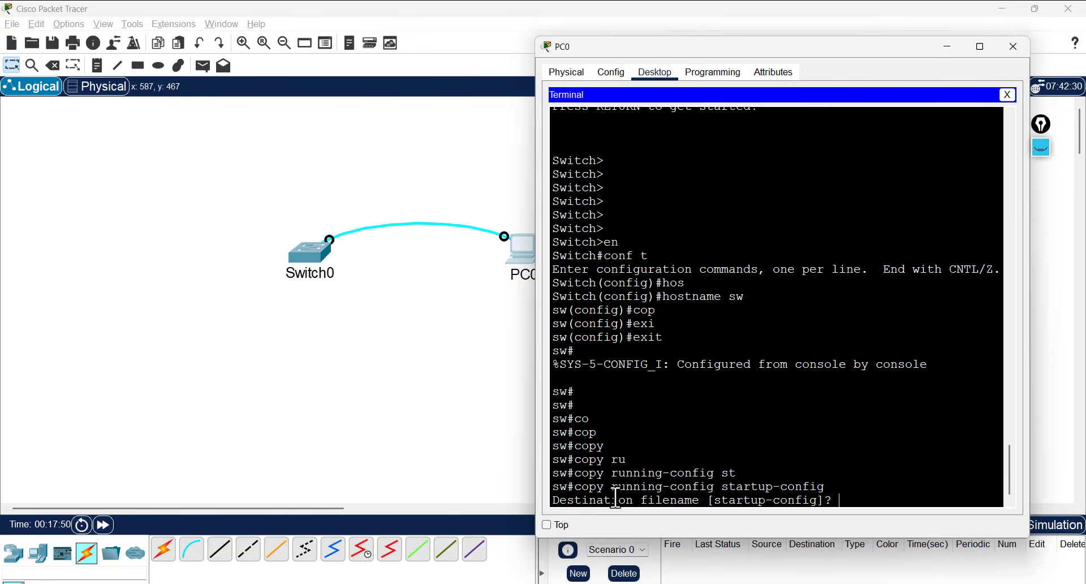
pyautogui.press('Return')
pyautogui.press('Return')
pyautogui.press('Return')
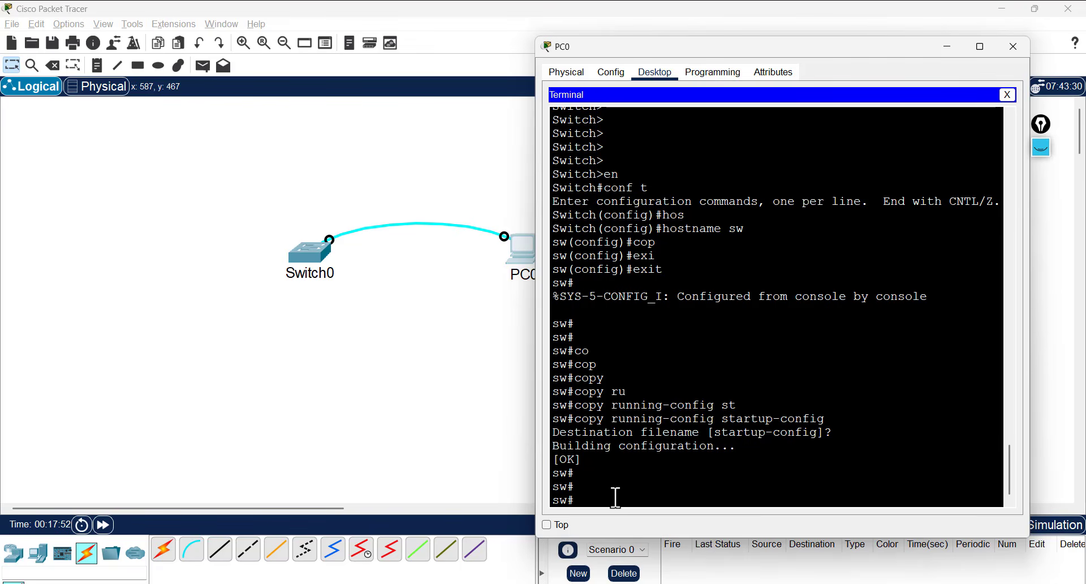
pyautogui.press('Return')
pyautogui.press('Return')
# - Reload the switch and fast-forward simulation time so it boots
pyautogui.write('relo')
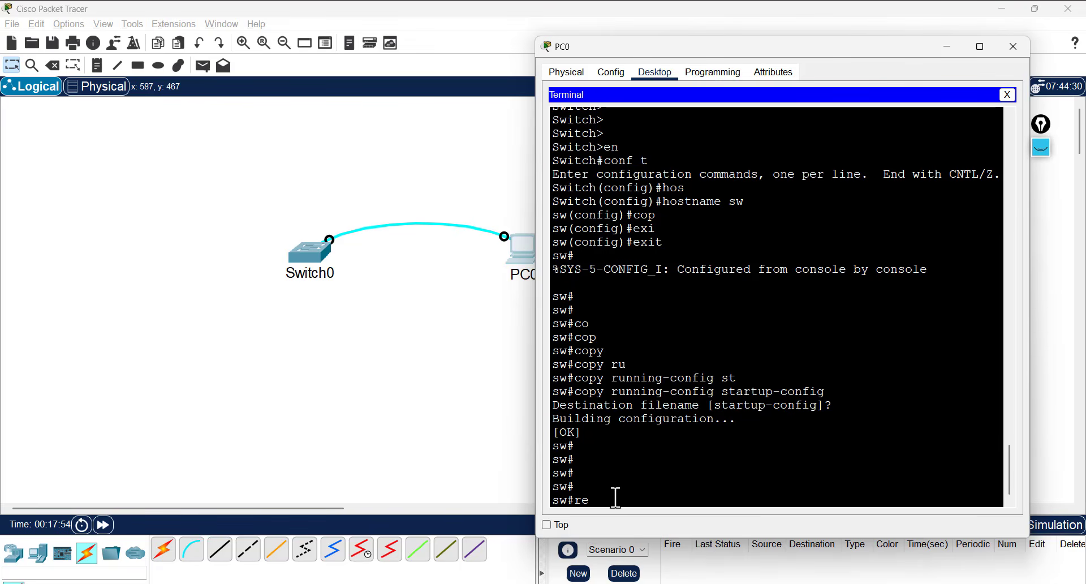
pyautogui.press('Tab')
pyautogui.press('Return')
pyautogui.press('Return')
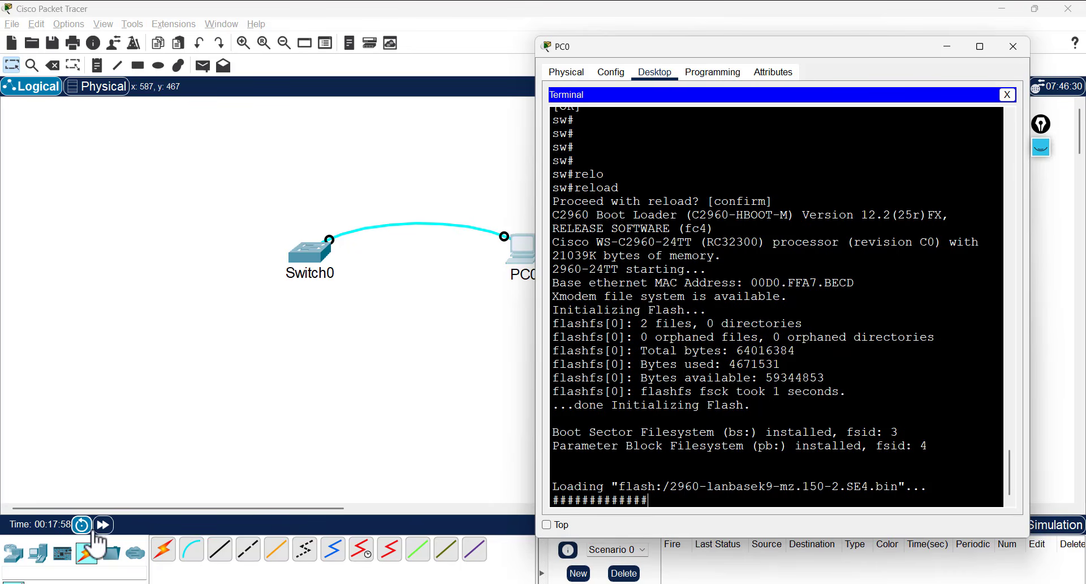
pyautogui.click(103, 526)
pyautogui.click(102, 526)
pyautogui.click(103, 527)
# - Wake the rebooted switch's console in PC0 and enter privileged mode
pyautogui.click(526, 263)
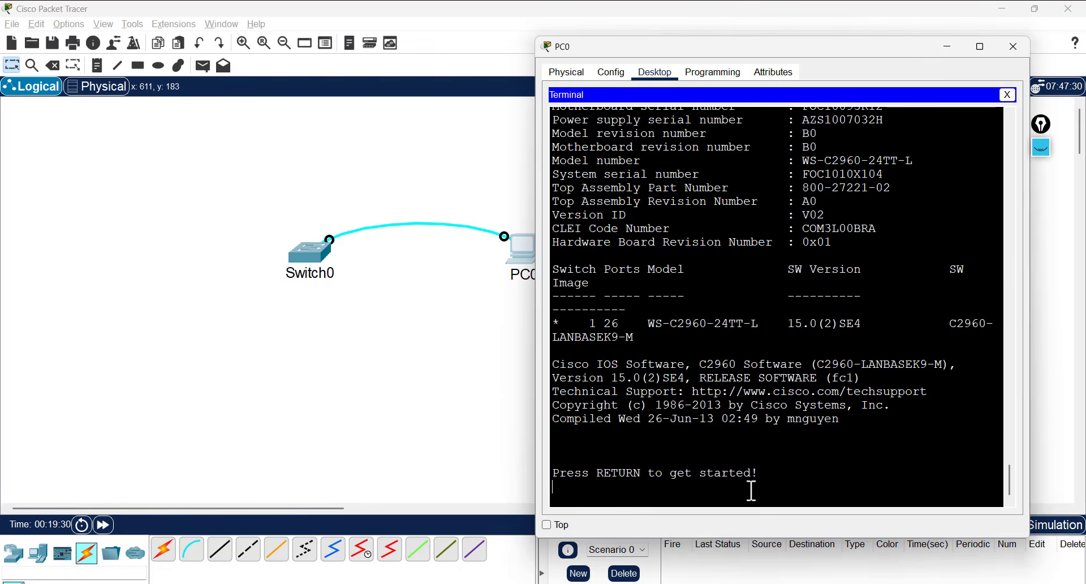
pyautogui.press('Return')
pyautogui.press('Return')
pyautogui.press('Return')
pyautogui.press('Return')
pyautogui.press('Return')
pyautogui.press('Return')
pyautogui.write('e')
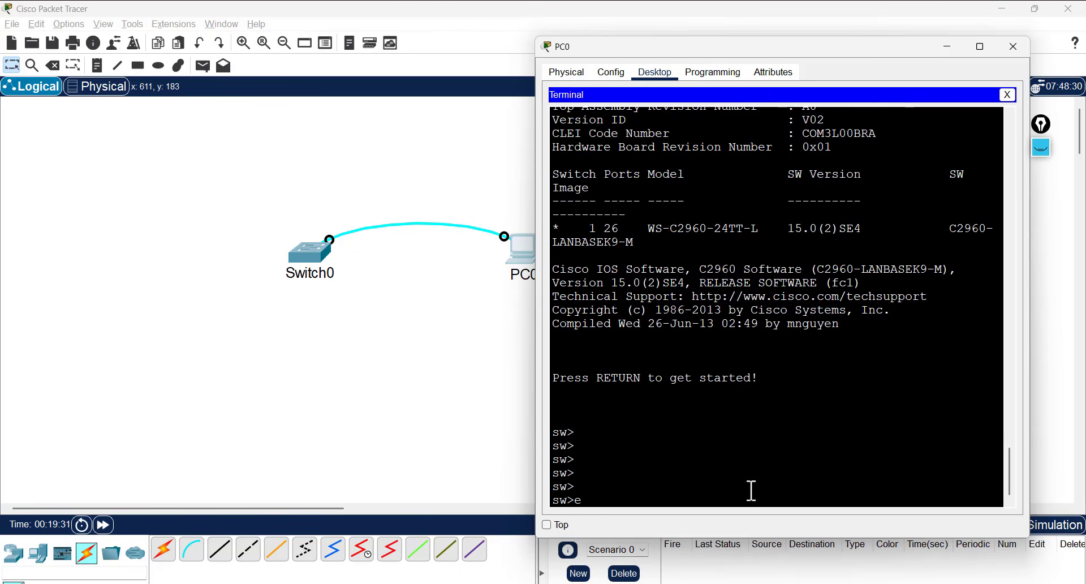
pyautogui.write('n')
pyautogui.press('Return')
# - Show the startup-config to confirm hostname sw was kept, then enter conf t
pyautogui.write('sh s')
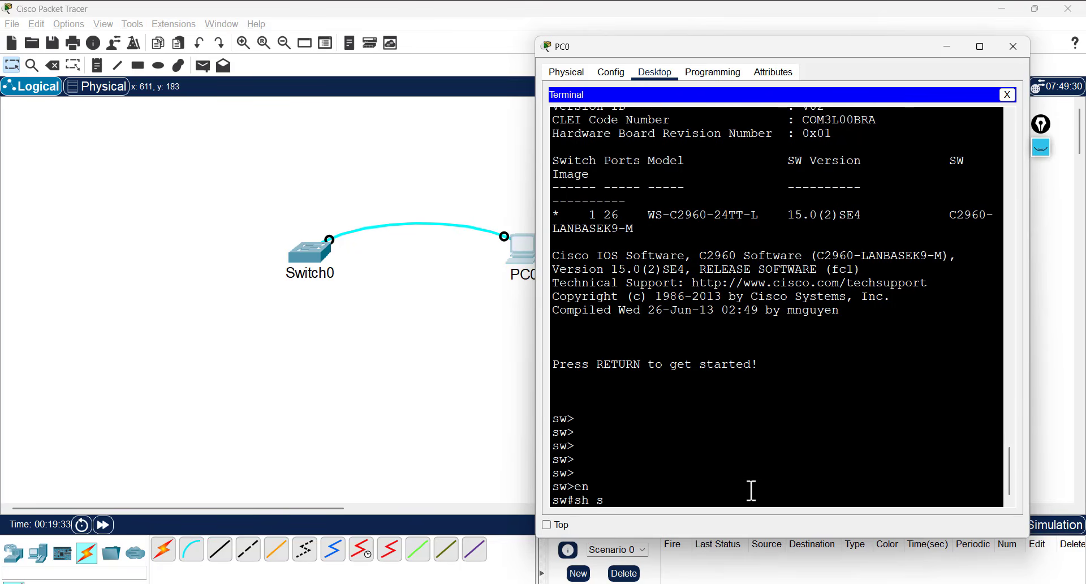
pyautogui.write('ta')
pyautogui.press('Tab')
pyautogui.press('Return')
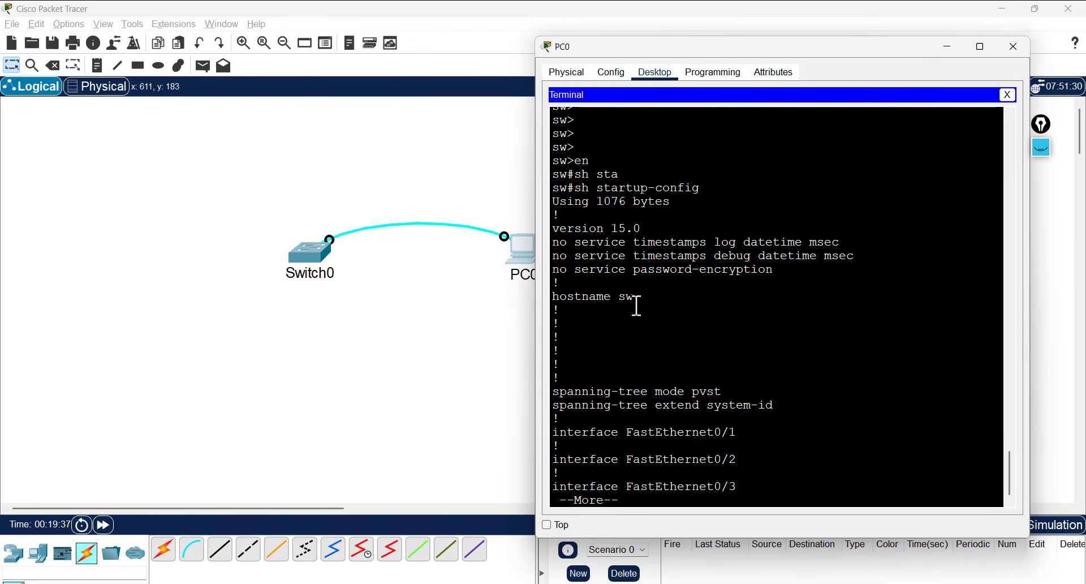
pyautogui.doubleClick(619, 301)
pyautogui.click(662, 371)
pyautogui.press('Return')
pyautogui.press('Return')
pyautogui.press('space')
pyautogui.press('space')
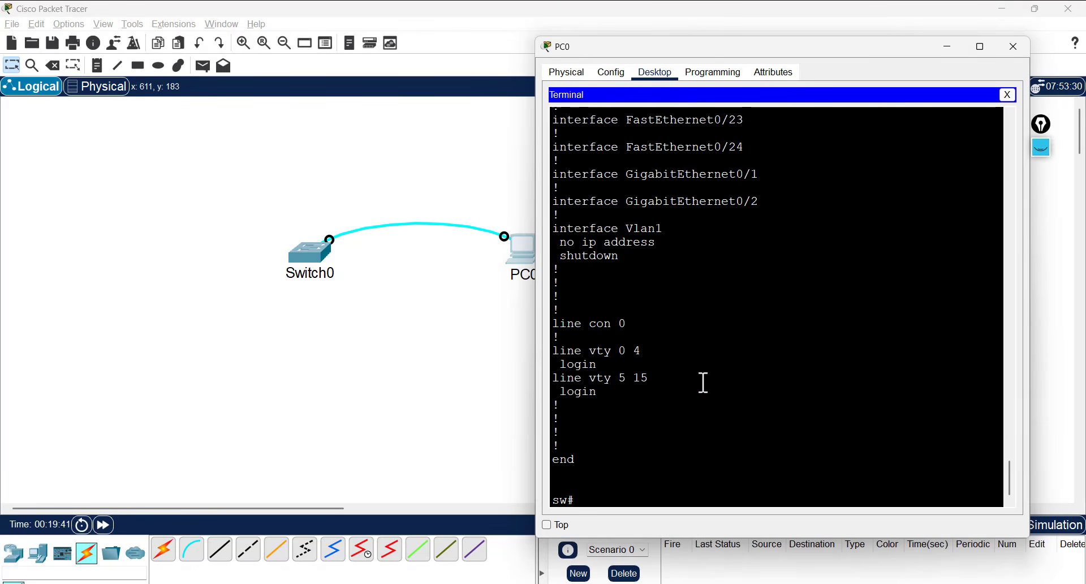
pyautogui.write('conf t')
pyautogui.press('Return')
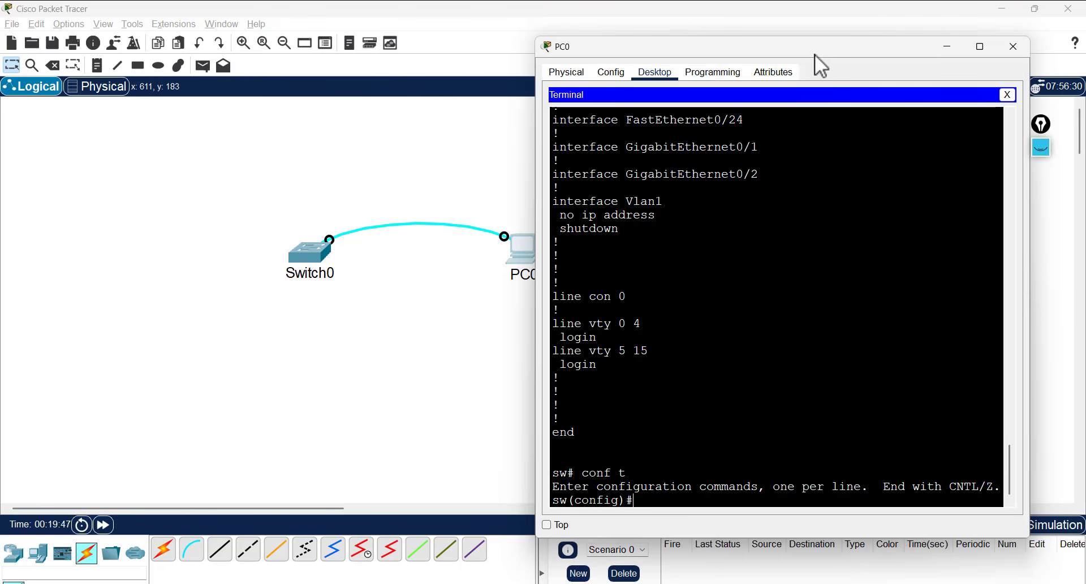
pyautogui.moveTo(815, 54); pyautogui.dragTo(837, 46)
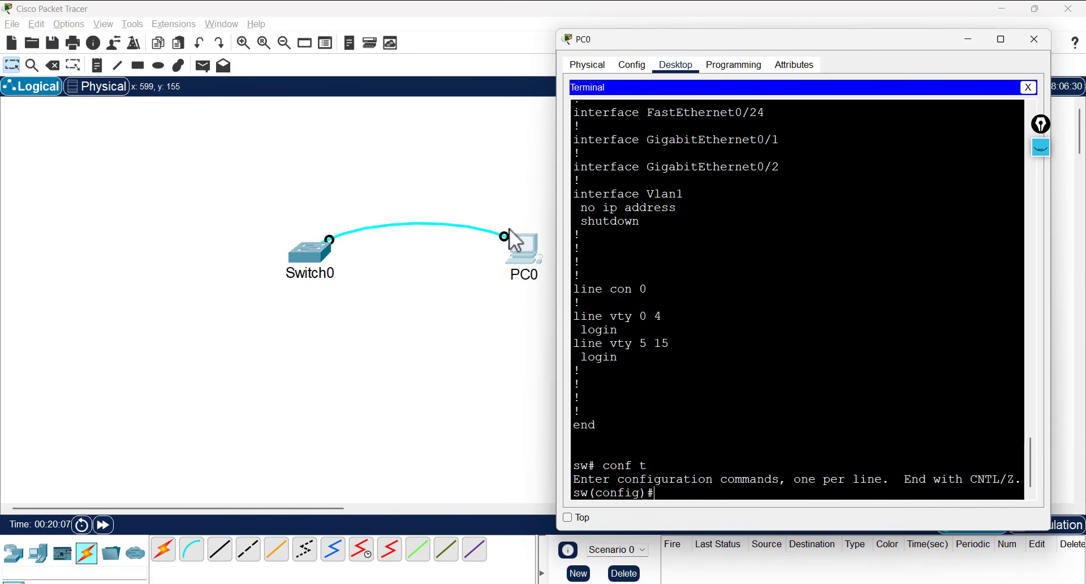
pyautogui.click(1041, 147)
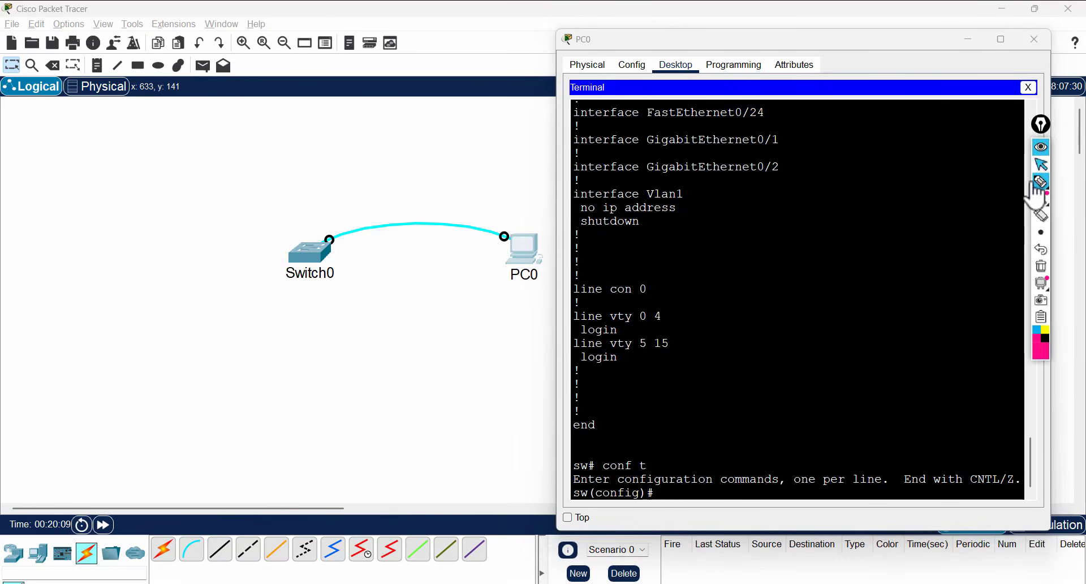
pyautogui.click(1040, 184)
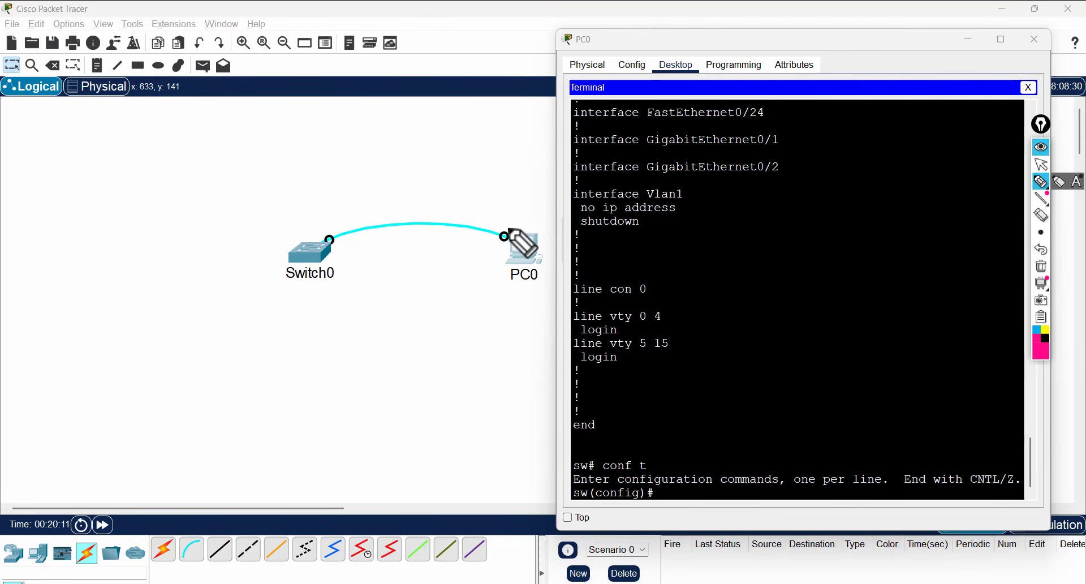
pyautogui.moveTo(505, 228)
pyautogui.mouseDown()
pyautogui.moveTo(513, 245)
pyautogui.moveTo(506, 232)
pyautogui.mouseUp()
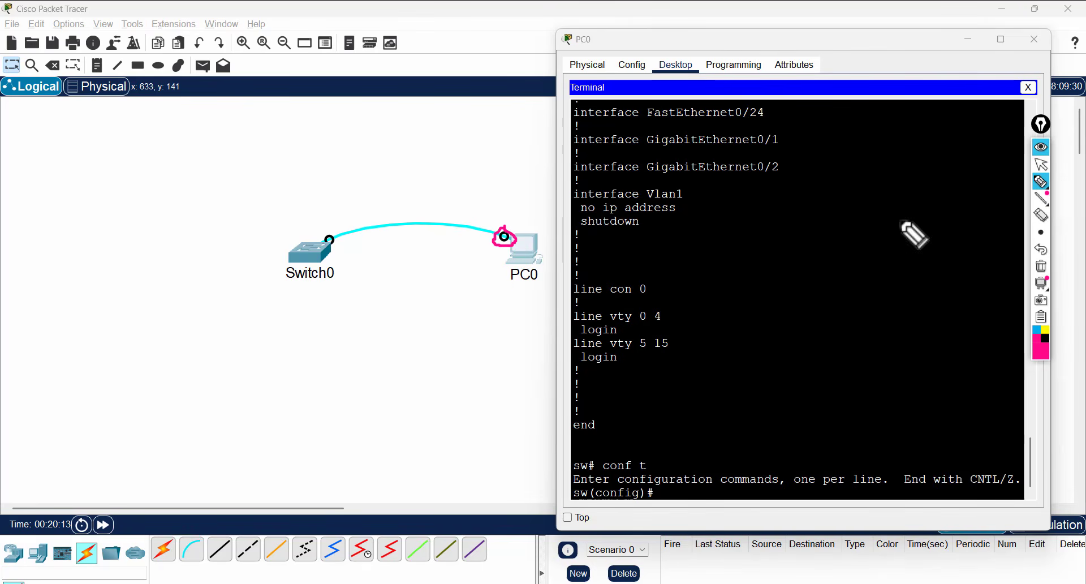
pyautogui.click(1042, 266)
pyautogui.click(1042, 147)
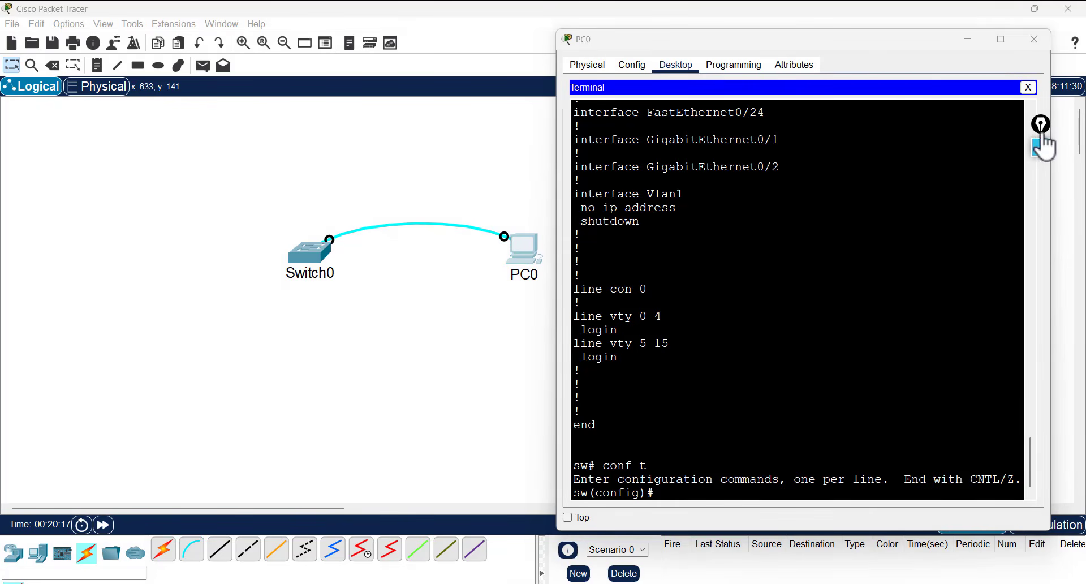
# - Enter line console 0 configuration mode, pointing out the line number and config-line prompt
pyautogui.press('Return')
pyautogui.press('Return')
pyautogui.press('Return')
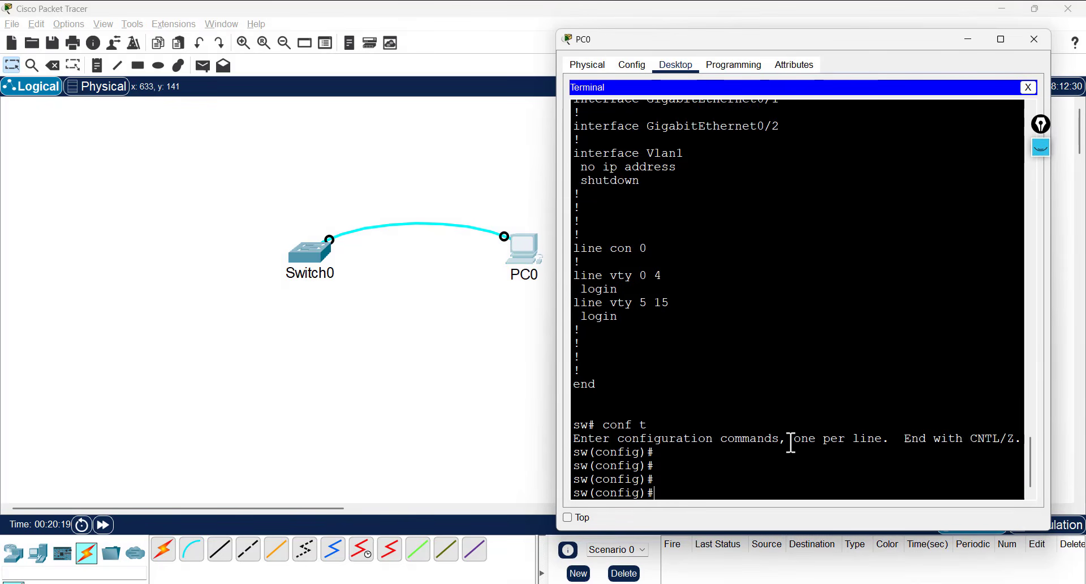
pyautogui.write('li')
pyautogui.write('n')
pyautogui.press('Tab')
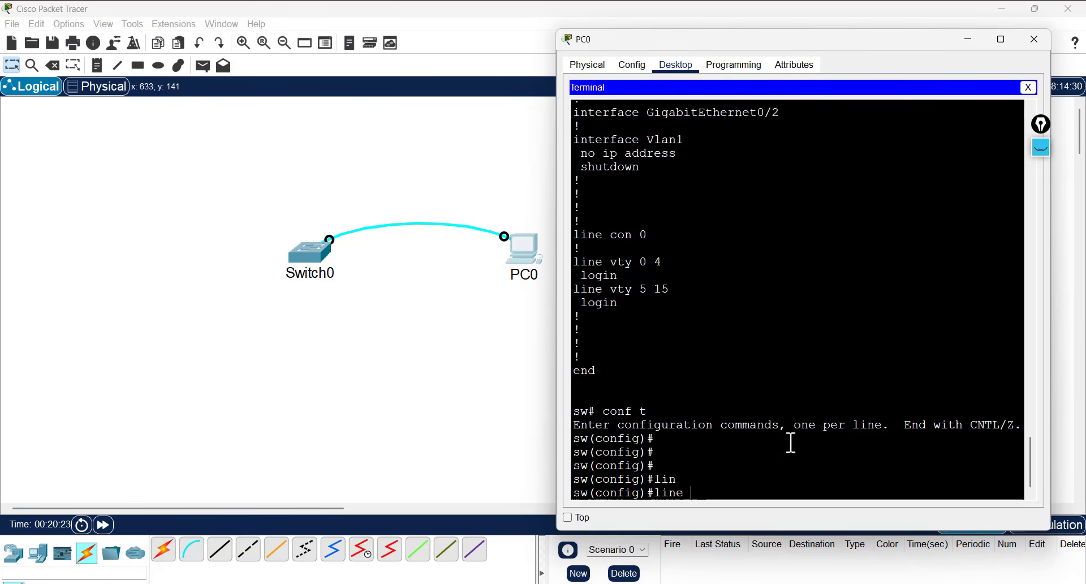
pyautogui.write('co')
pyautogui.press('Tab')
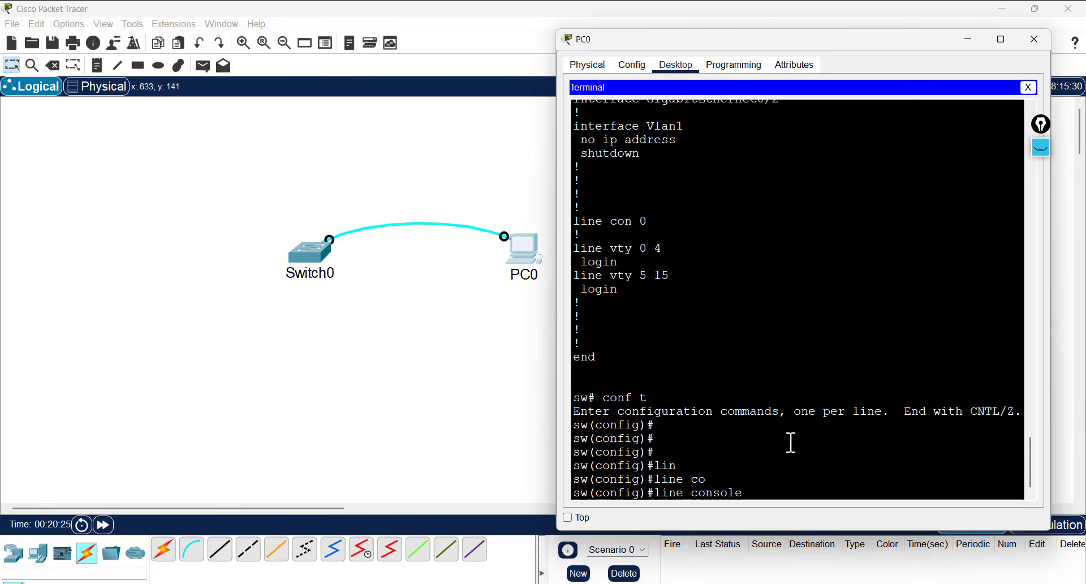
pyautogui.write('0')
pyautogui.doubleClick(752, 492)
pyautogui.click(769, 493)
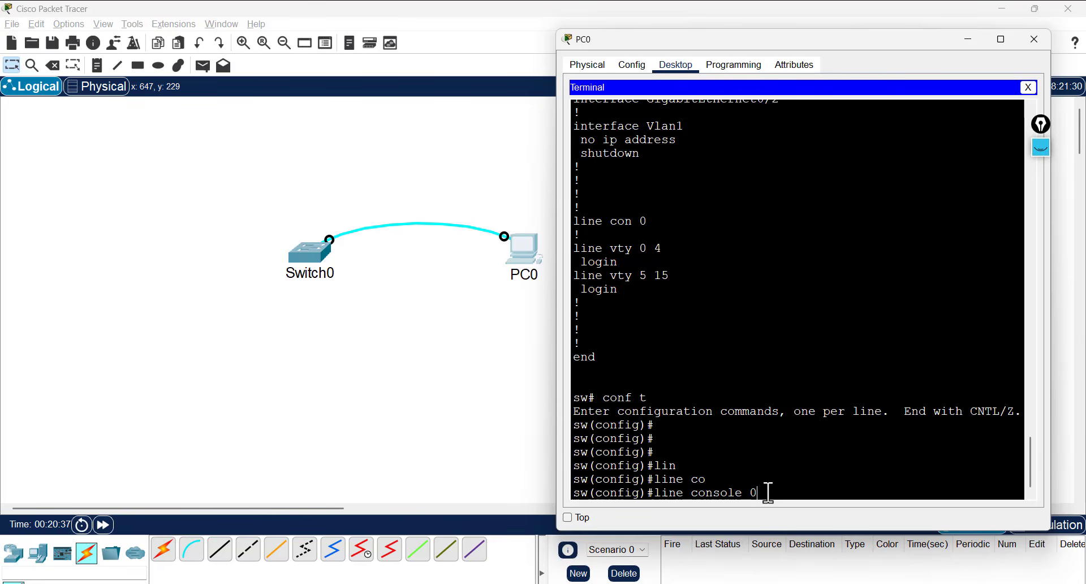
pyautogui.press('Return')
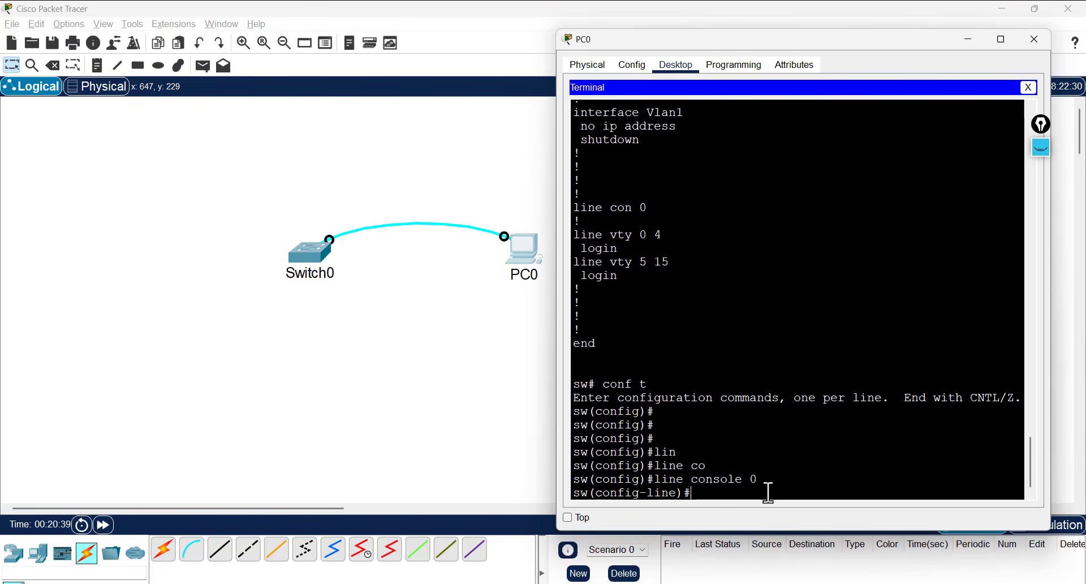
pyautogui.doubleClick(667, 493)
pyautogui.click(731, 487)
# - Set the console line password, then exit configuration mode twice
pyautogui.write('pas')
pyautogui.press('Tab')
pyautogui.write('123')
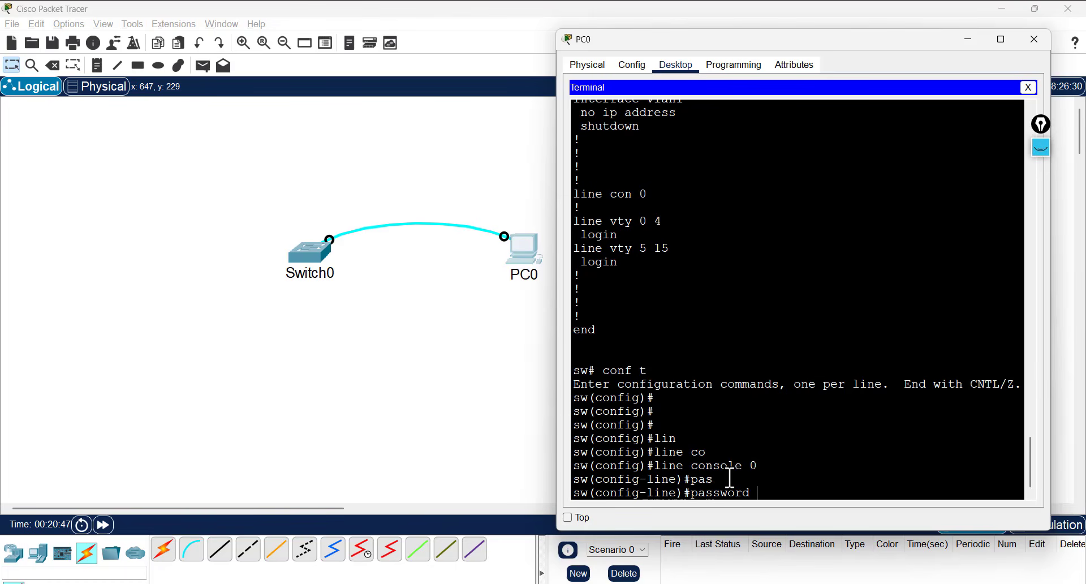
pyautogui.press('Return')
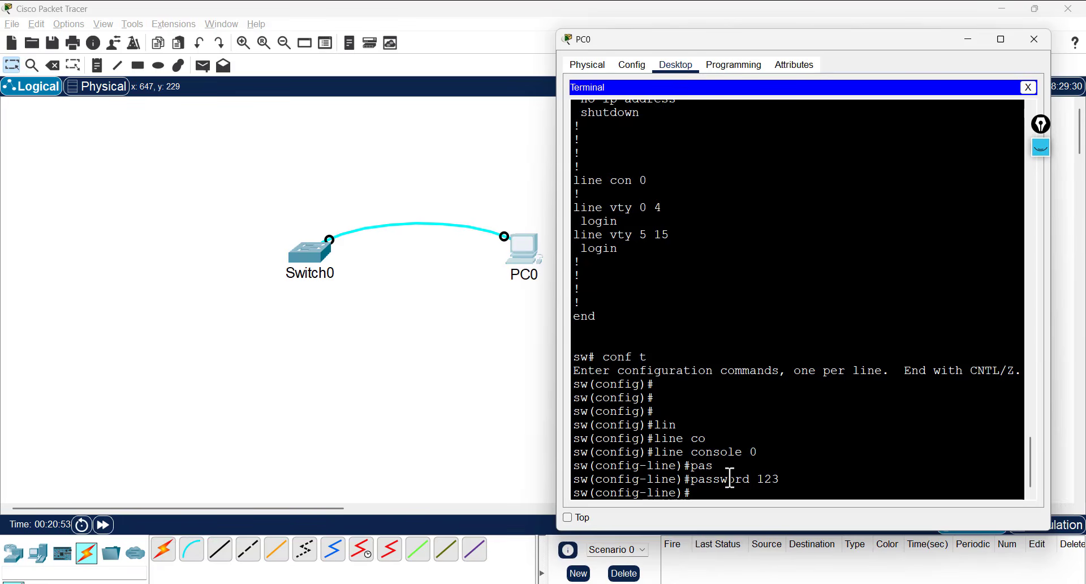
pyautogui.write('exit')
pyautogui.press('Return')
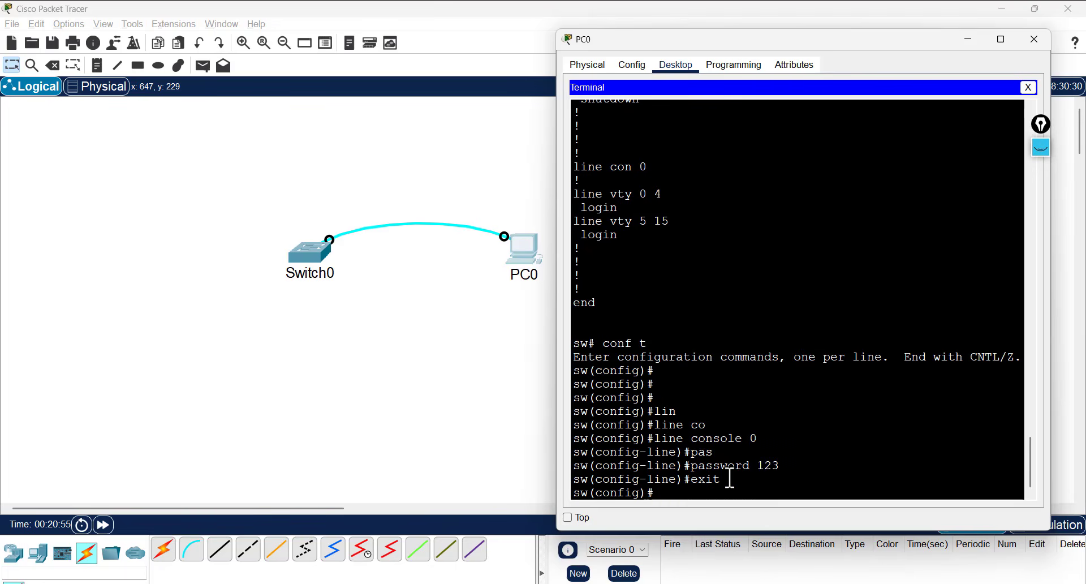
pyautogui.write('exit')
pyautogui.press('Return')
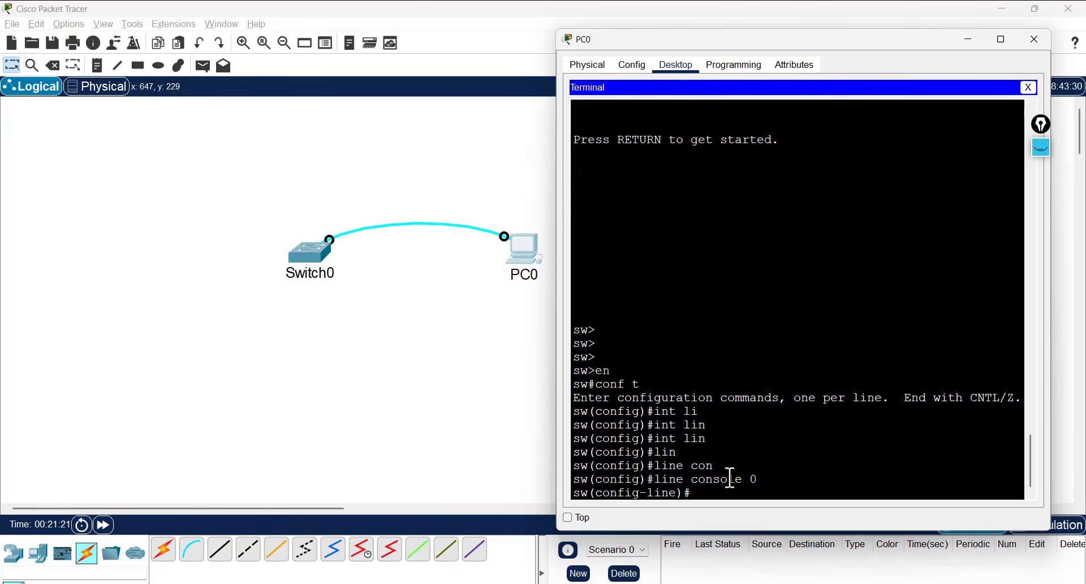
# - Enter the login command on console line 0, highlighting it before applying
pyautogui.write('login')
pyautogui.doubleClick(717, 496)
pyautogui.click(744, 493)
pyautogui.moveTo(723, 493); pyautogui.dragTo(694, 493)
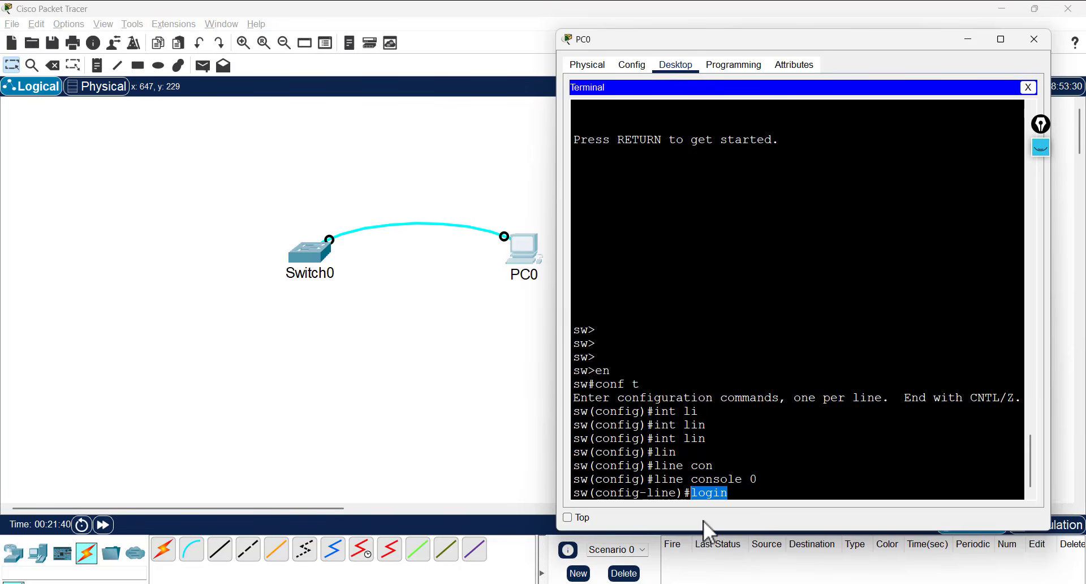
pyautogui.press('Return')
pyautogui.press('Return')
pyautogui.press('Return')
# - Exit out of configuration and log out to reach the User Access Verification prompt
pyautogui.write('exi')
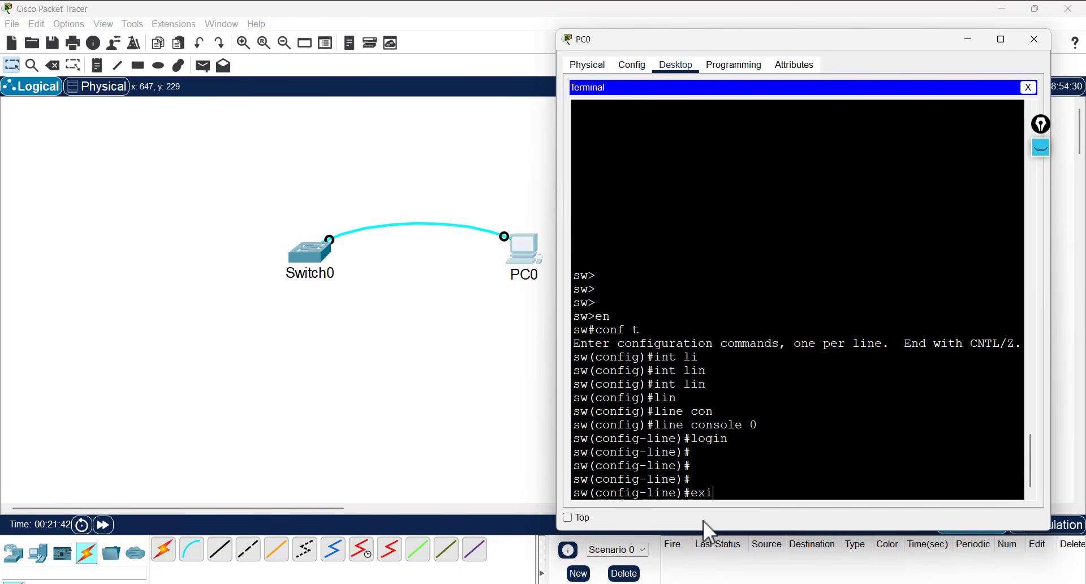
pyautogui.write('t')
pyautogui.press('Return')
pyautogui.write('exit')
pyautogui.press('Return')
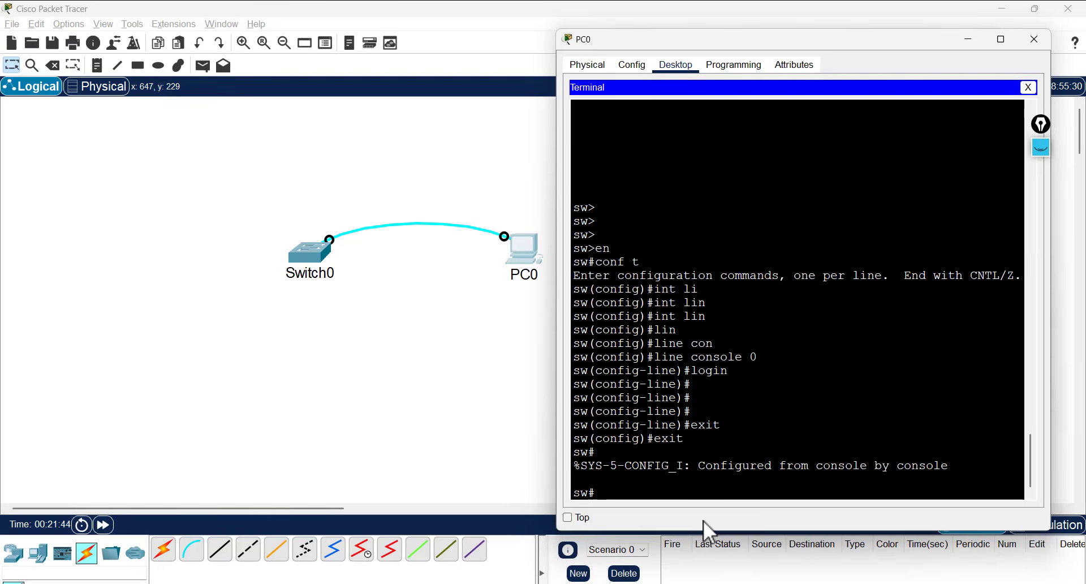
pyautogui.write('exit')
pyautogui.press('Return')
pyautogui.press('Return')
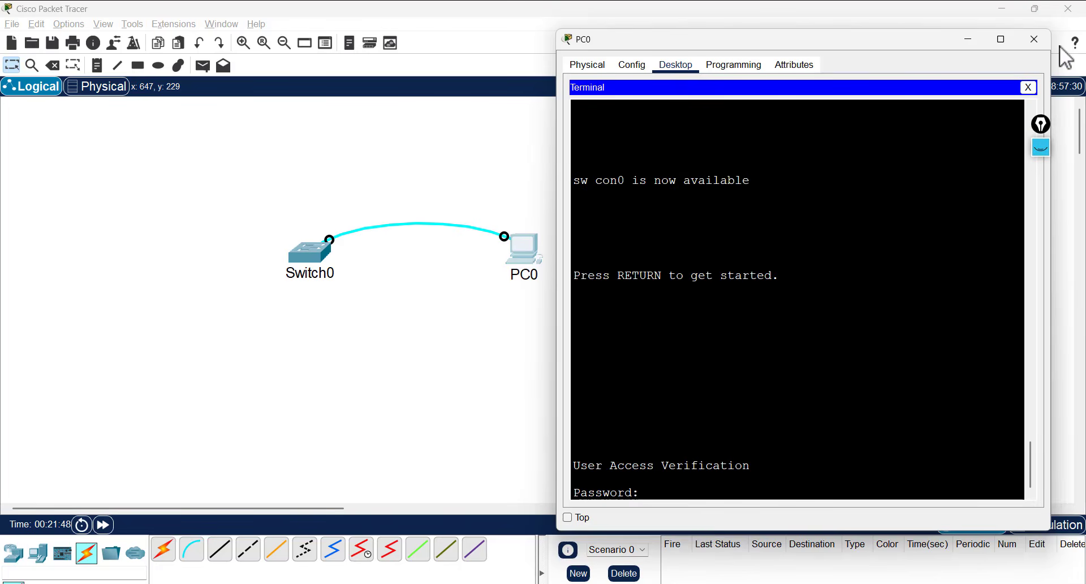
# - Close and reopen PC0, open its Terminal with default settings, and wake the console
pyautogui.click(1035, 40)
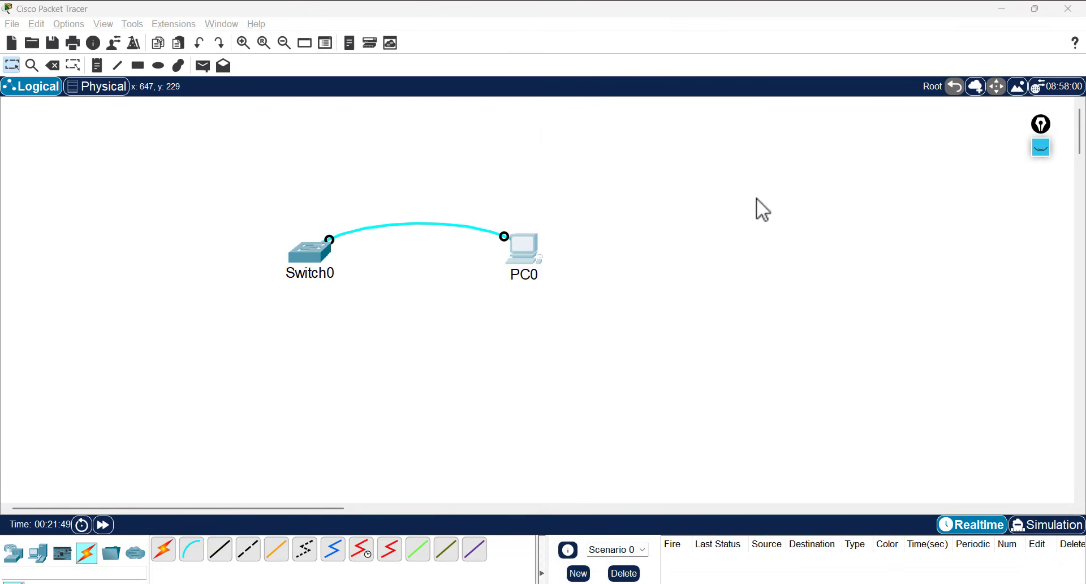
pyautogui.click(521, 250)
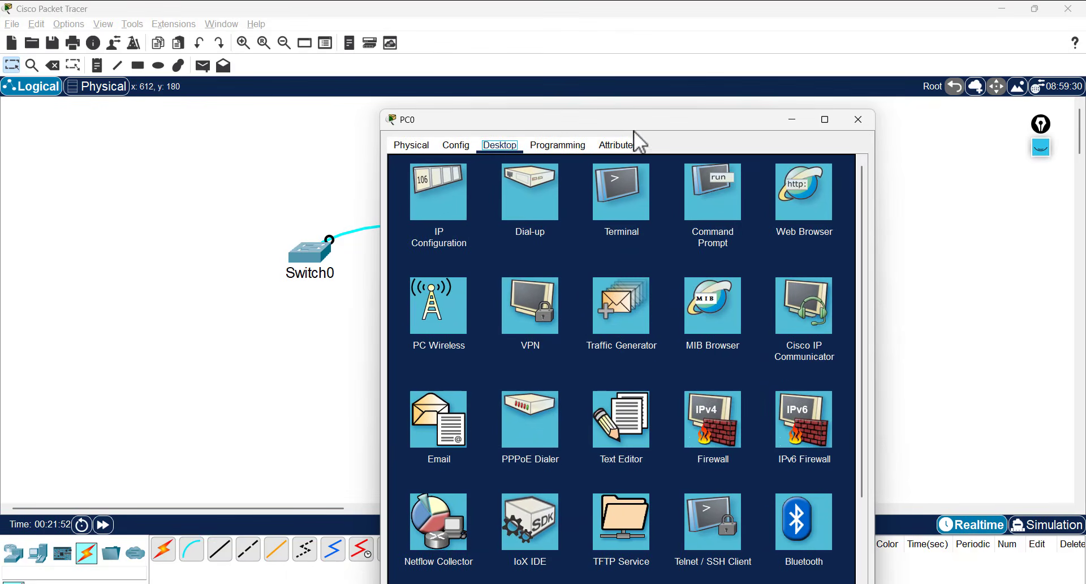
pyautogui.click(647, 209)
pyautogui.moveTo(724, 126); pyautogui.dragTo(866, 83)
pyautogui.click(961, 257)
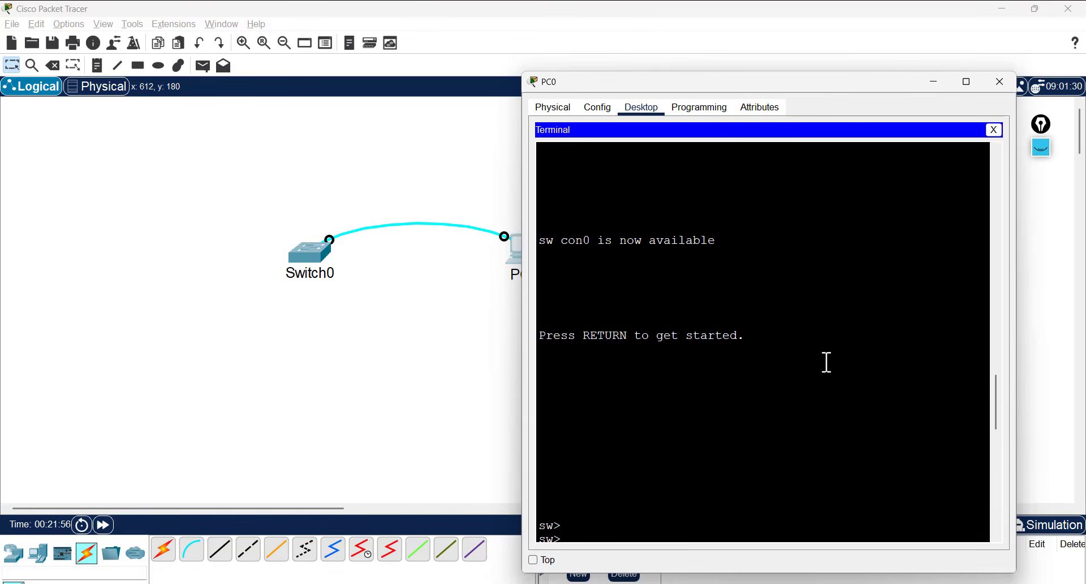
pyautogui.scroll(-2, 820, 367)
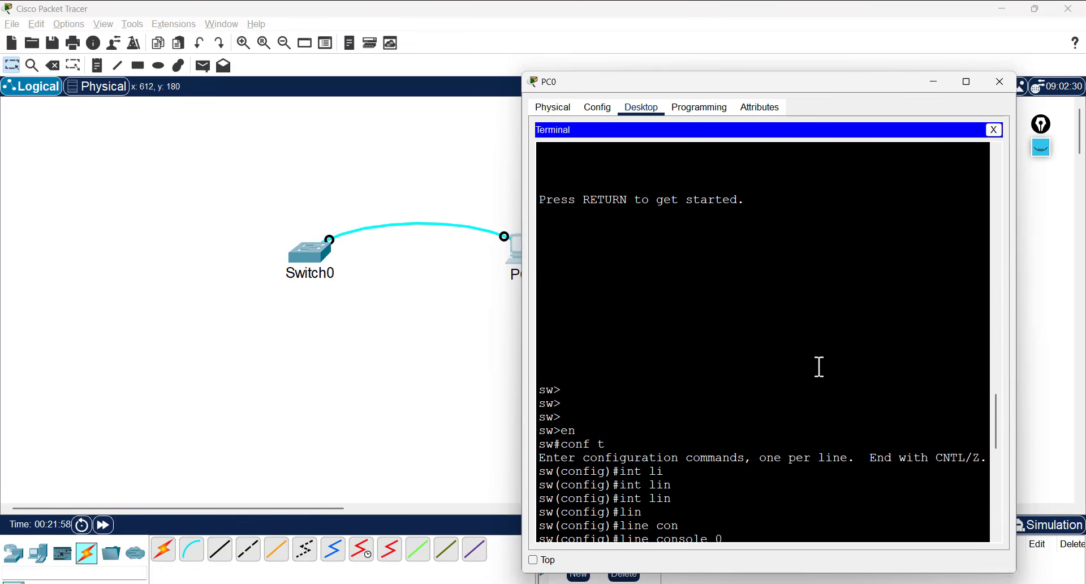
pyautogui.press('Return')
pyautogui.press('Return')
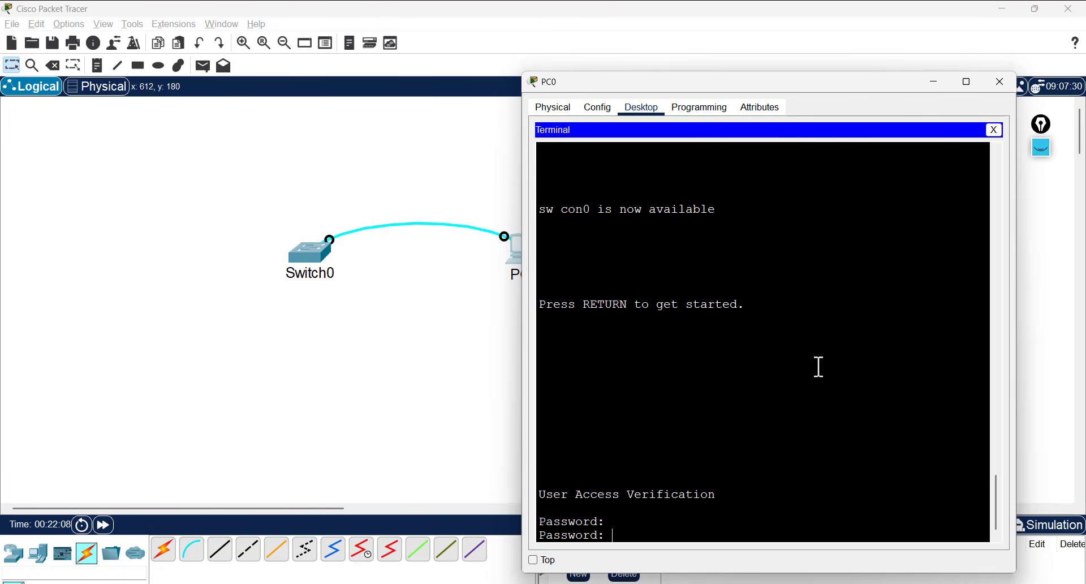
# - Submit password attempts at the prompt until '% Bad passwords' appears with a fresh prompt
pyautogui.press('Return')
pyautogui.press('Return')
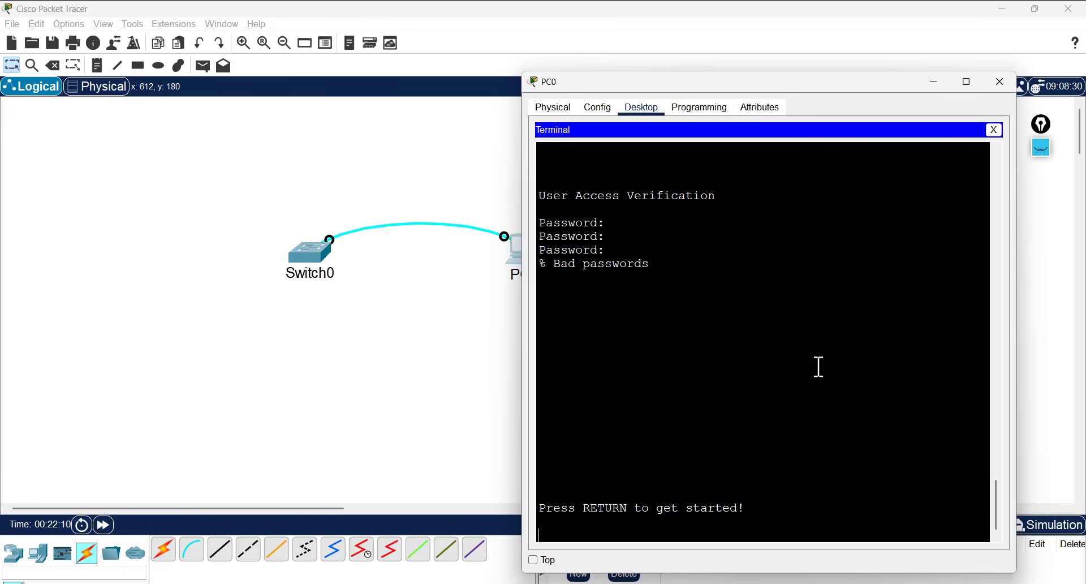
pyautogui.press('Return')
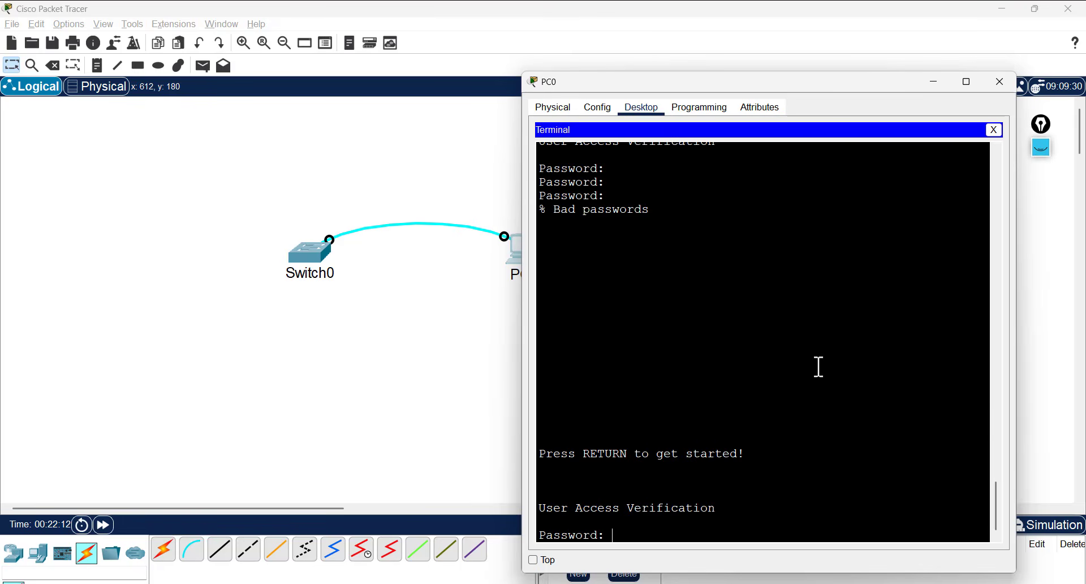
pyautogui.tripleClick(601, 534)
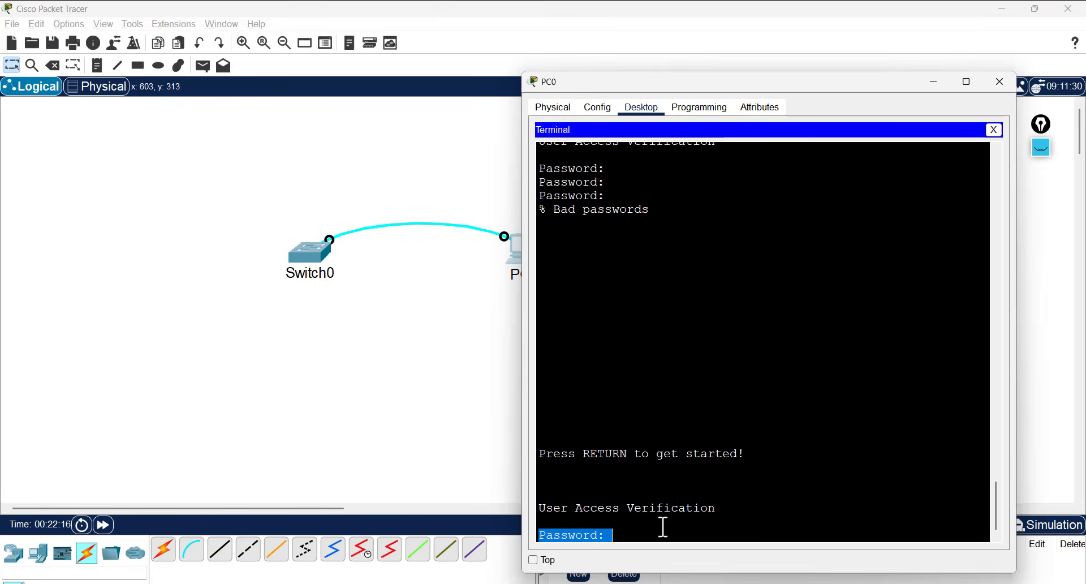
pyautogui.moveTo(842, 82); pyautogui.dragTo(874, 35)
pyautogui.click(740, 481)
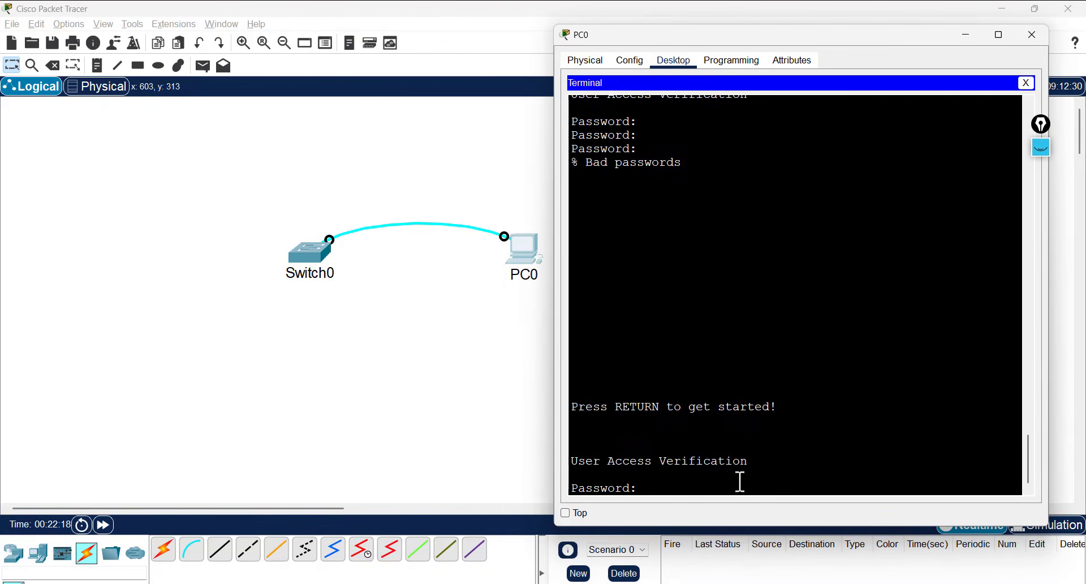
pyautogui.press('Return')
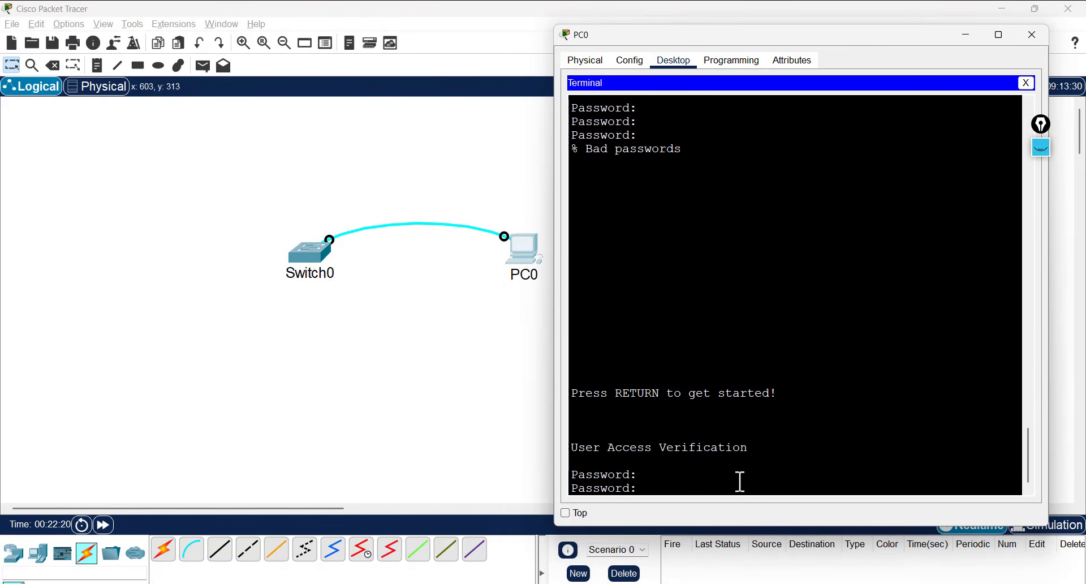
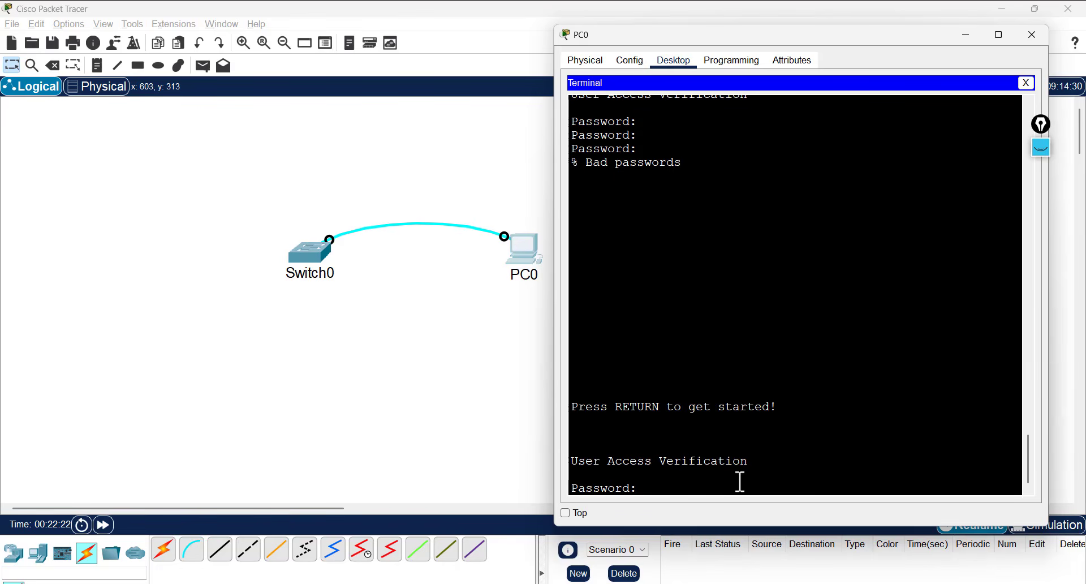
# - Log in with the console password and enter privileged mode with 'en'
pyautogui.press('Return')
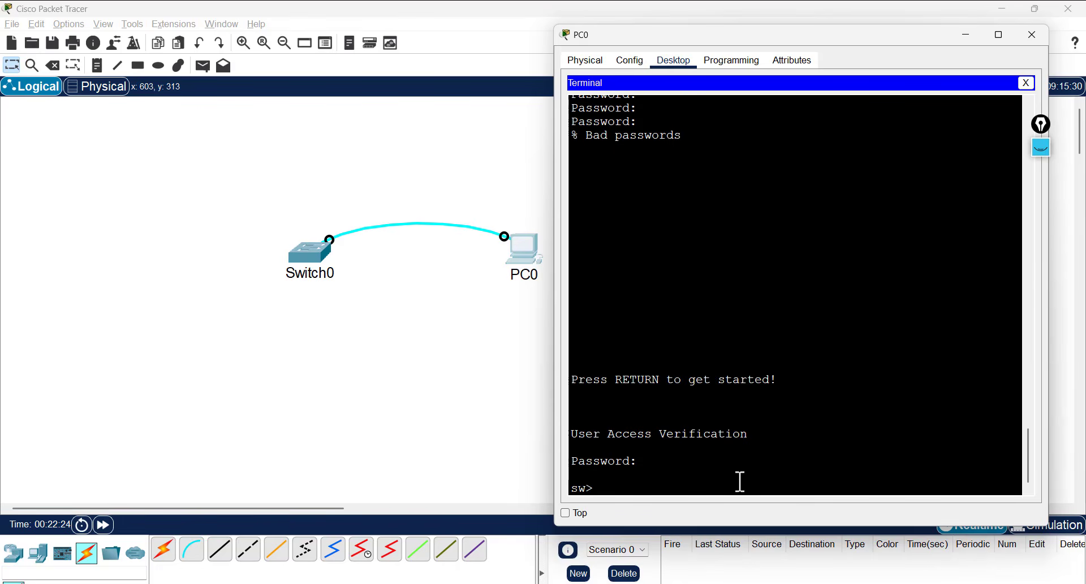
pyautogui.press('Return')
pyautogui.write('en')
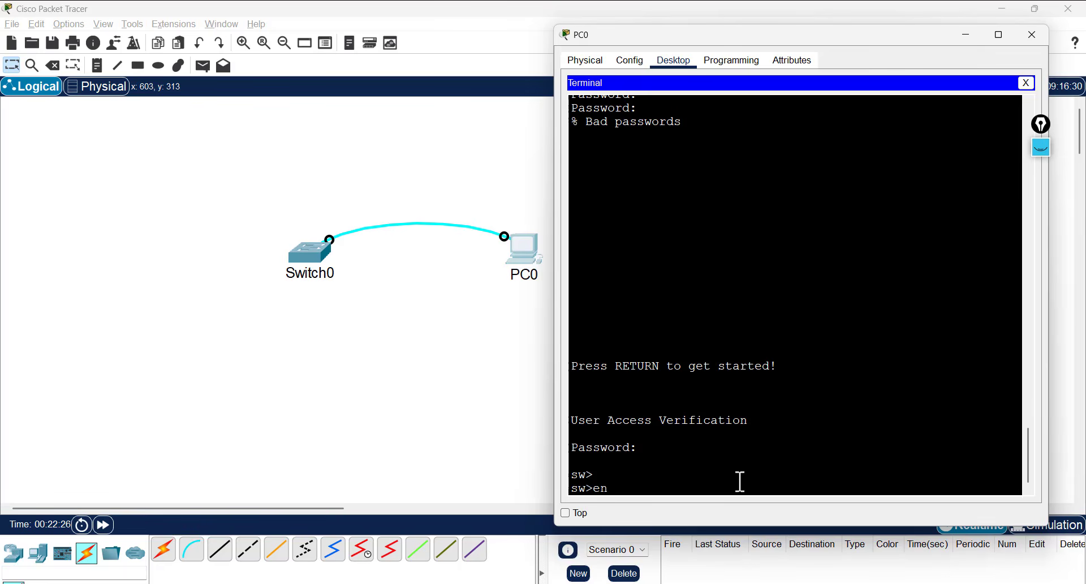
pyautogui.press('Return')
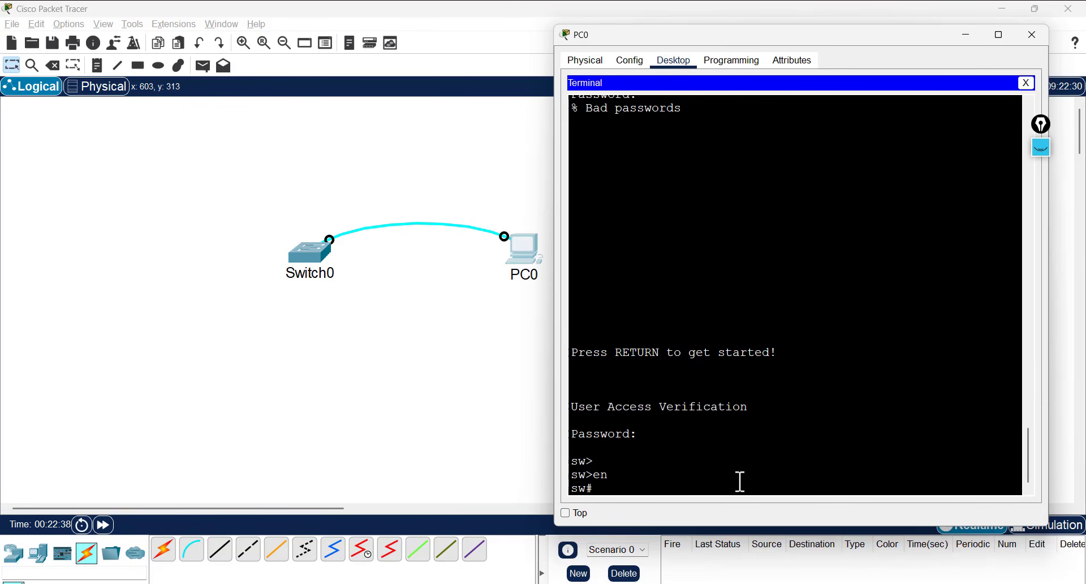
# - Abort the DNS lookup caused by the mistyped 'cont' command with Ctrl+Shift+6
pyautogui.write('cont')
pyautogui.press('Return')
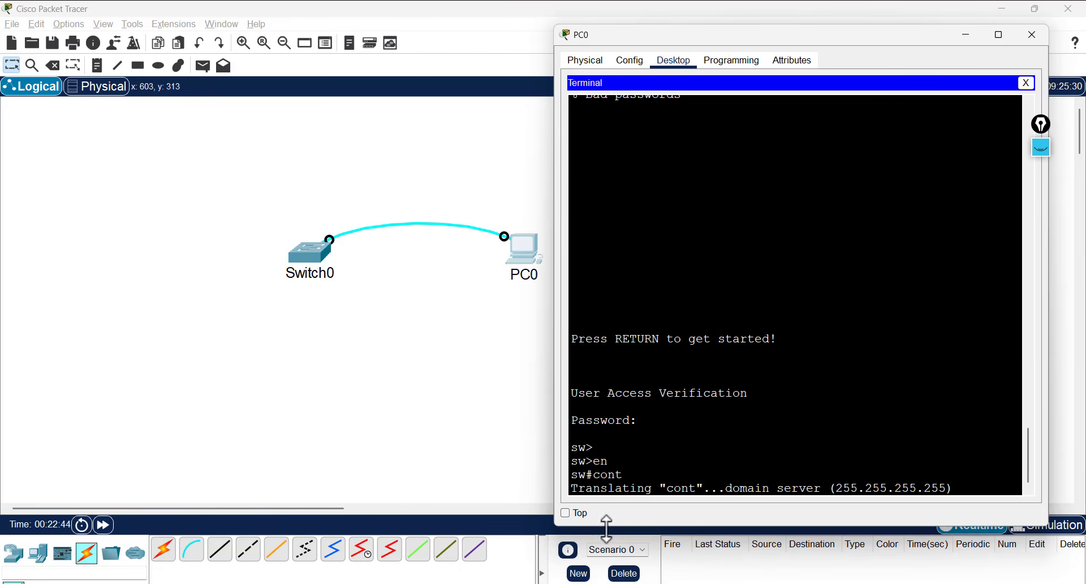
pyautogui.tripleClick(624, 494)
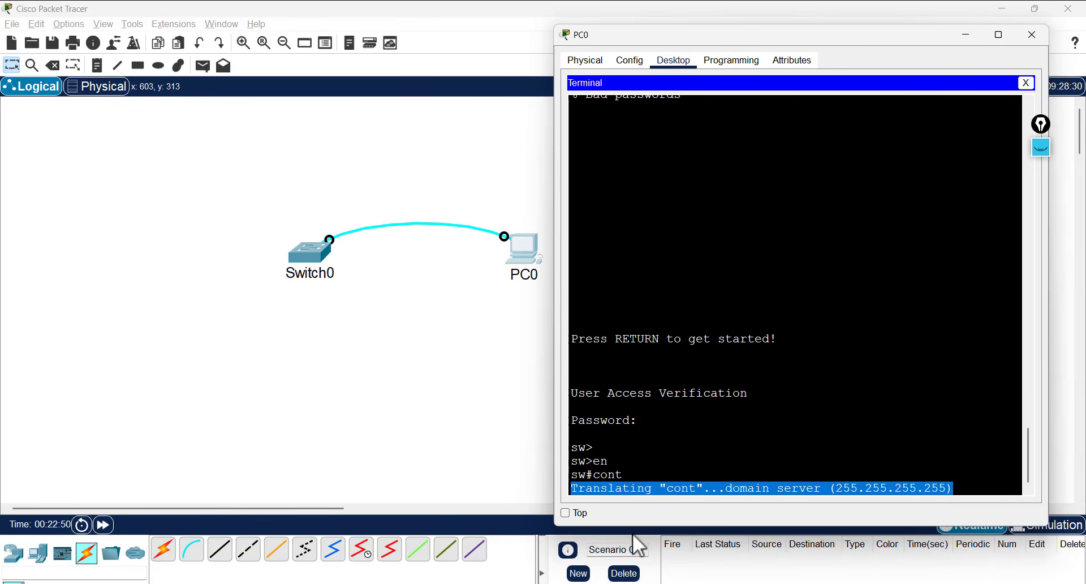
pyautogui.hotkey('ctrl', 'shift', '6')
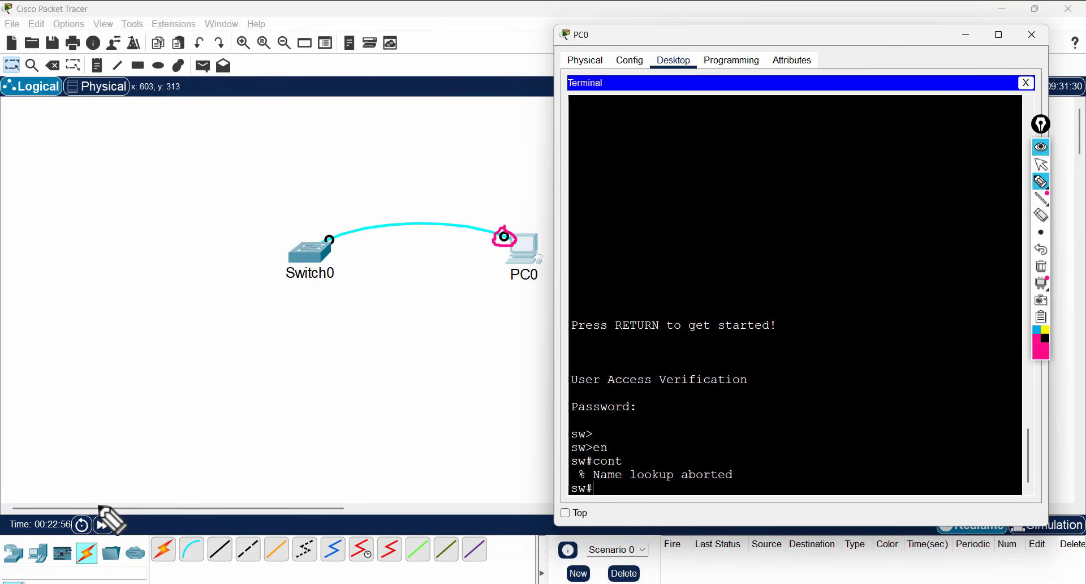
# - Clear the screen annotations and return focus to the switch terminal
pyautogui.moveTo(98, 505)
pyautogui.mouseDown()
pyautogui.moveTo(88, 518)
pyautogui.moveTo(95, 538)
pyautogui.moveTo(122, 525)
pyautogui.moveTo(93, 503)
pyautogui.mouseUp()
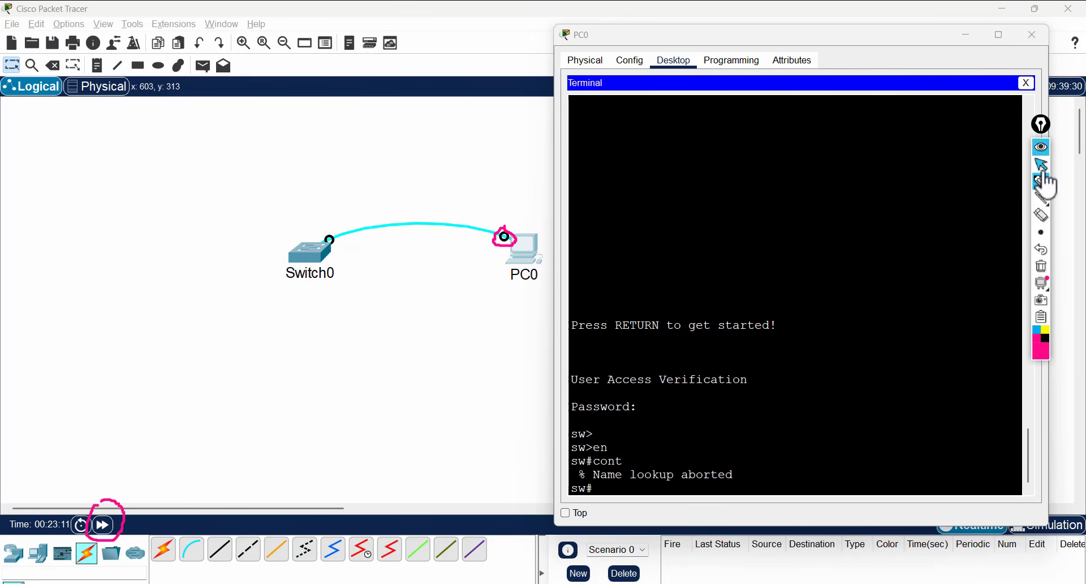
pyautogui.click(1041, 266)
pyautogui.click(1044, 148)
pyautogui.click(838, 350)
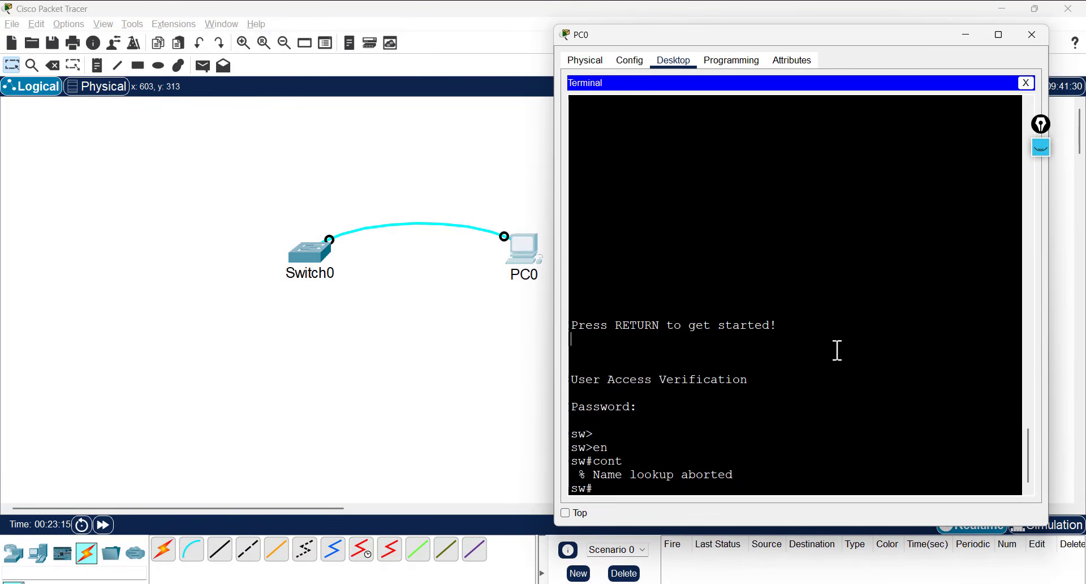
# - After a few throwaway prompt lines, enter global configuration mode with 'conf t'
pyautogui.press('Return')
pyautogui.press('Return')
pyautogui.press('Return')
pyautogui.write('dfsdfsd')
pyautogui.press('Return')
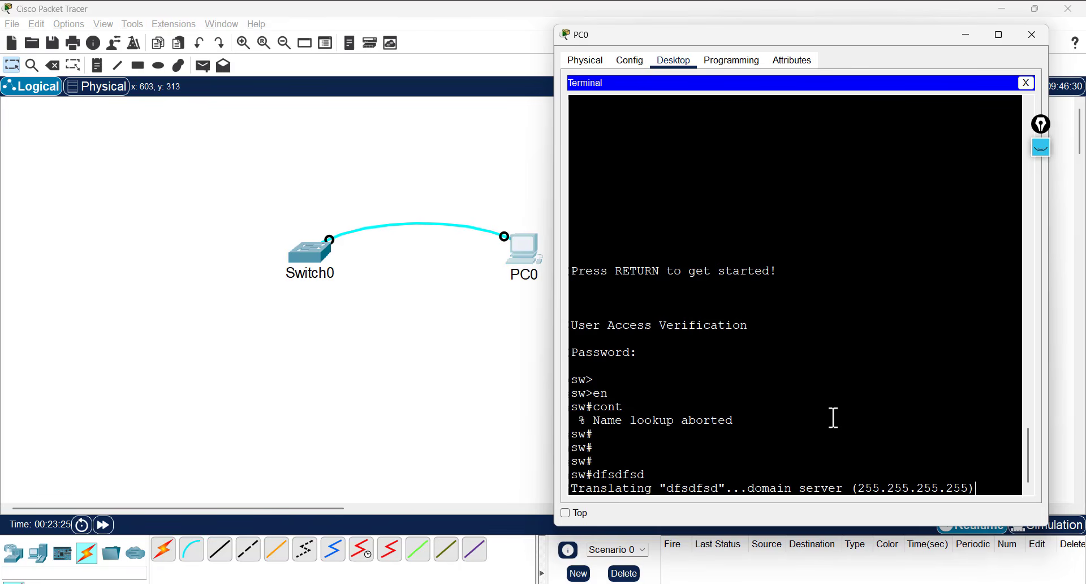
pyautogui.press('Tab')
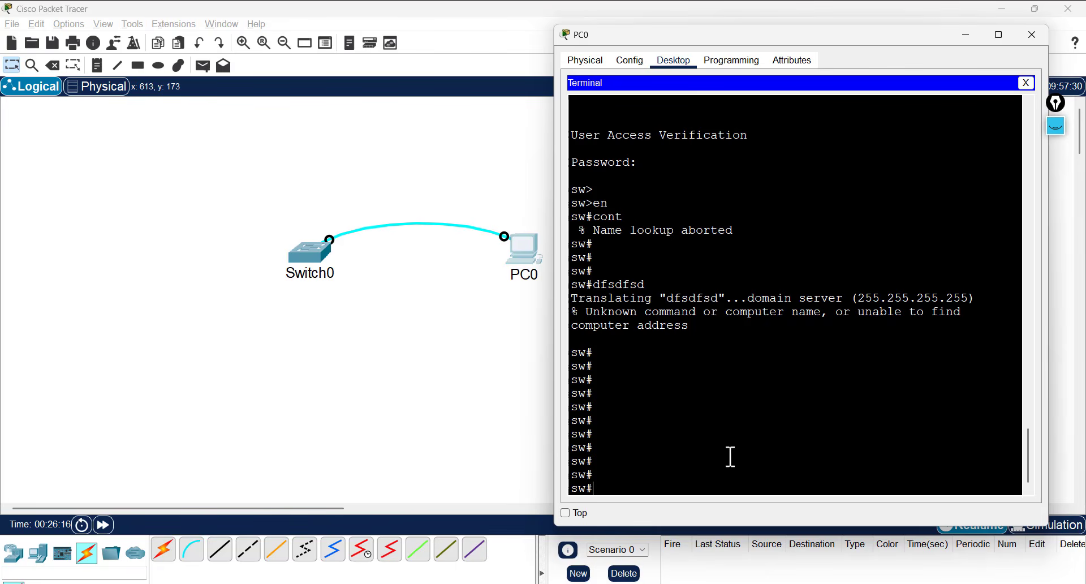
pyautogui.write('conf t')
pyautogui.press('Return')
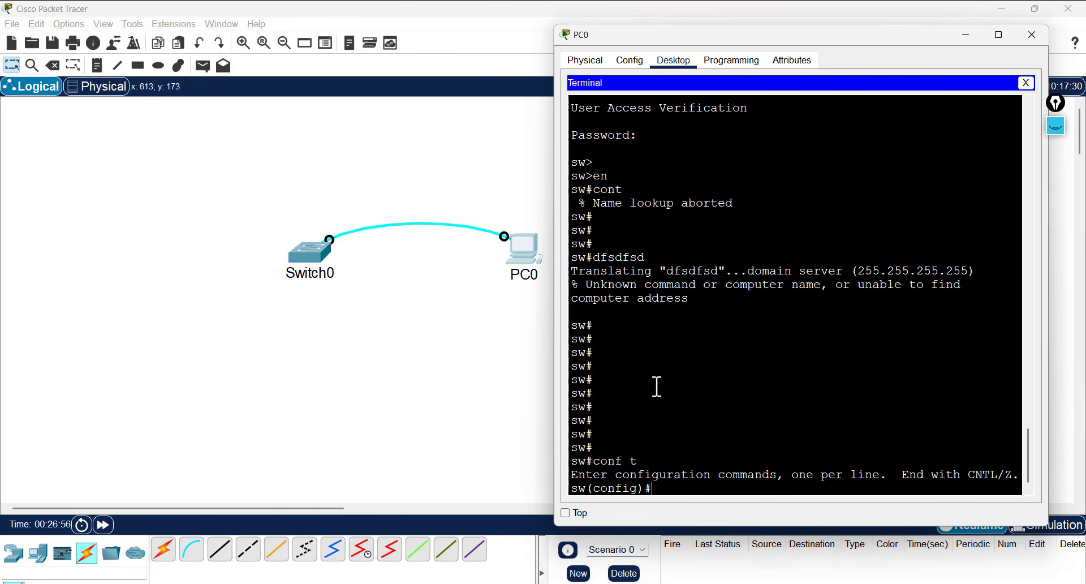
# - Exit configuration mode and end the switch console session
pyautogui.write('exit')
pyautogui.press('Return')
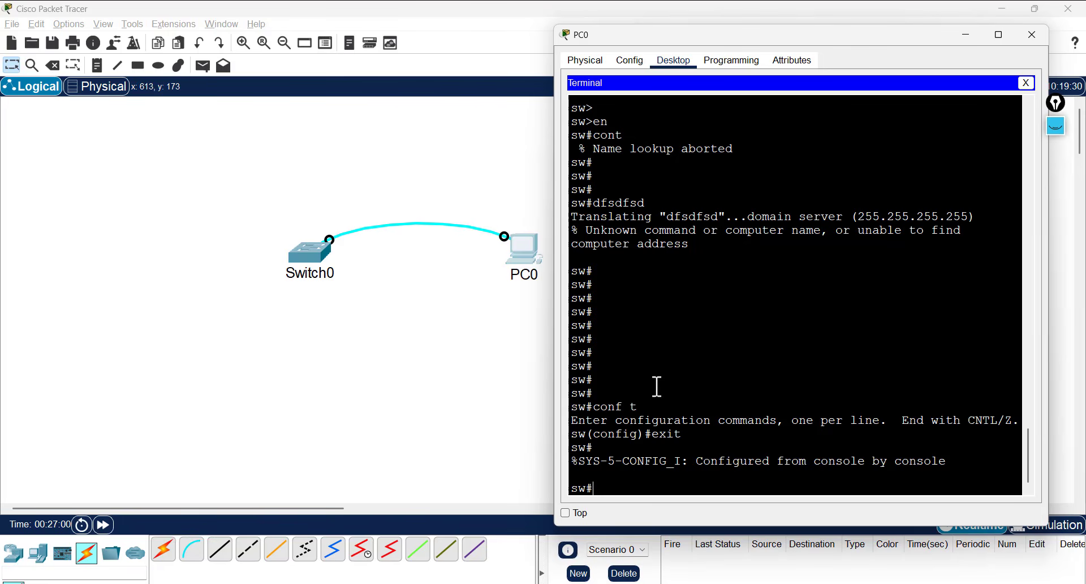
pyautogui.write('es')
pyautogui.press('BackSpace')
pyautogui.press('BackSpace')
pyautogui.write('exit')
pyautogui.press('Return')
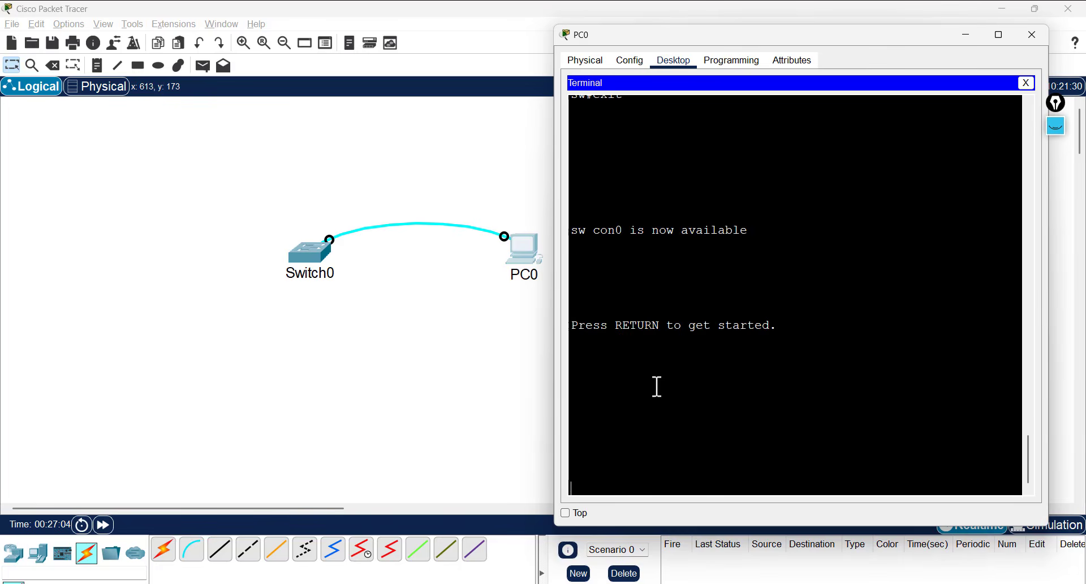
# - Log back in with the console password, then run 'en' and 'conf t'
pyautogui.press('Return')
pyautogui.press('Return')
pyautogui.press('Return')
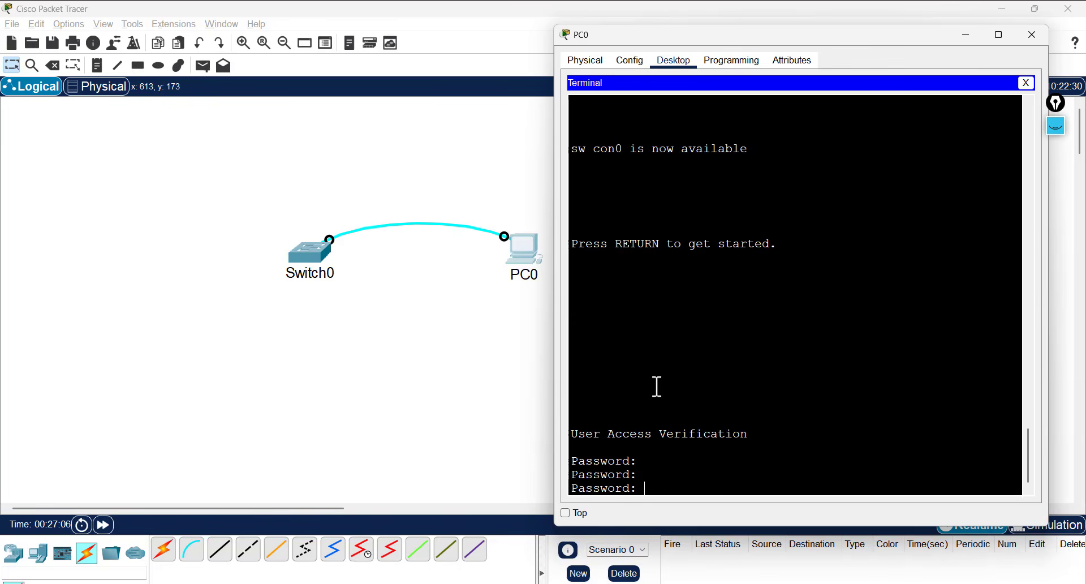
pyautogui.press('Return')
pyautogui.write('en')
pyautogui.press('Return')
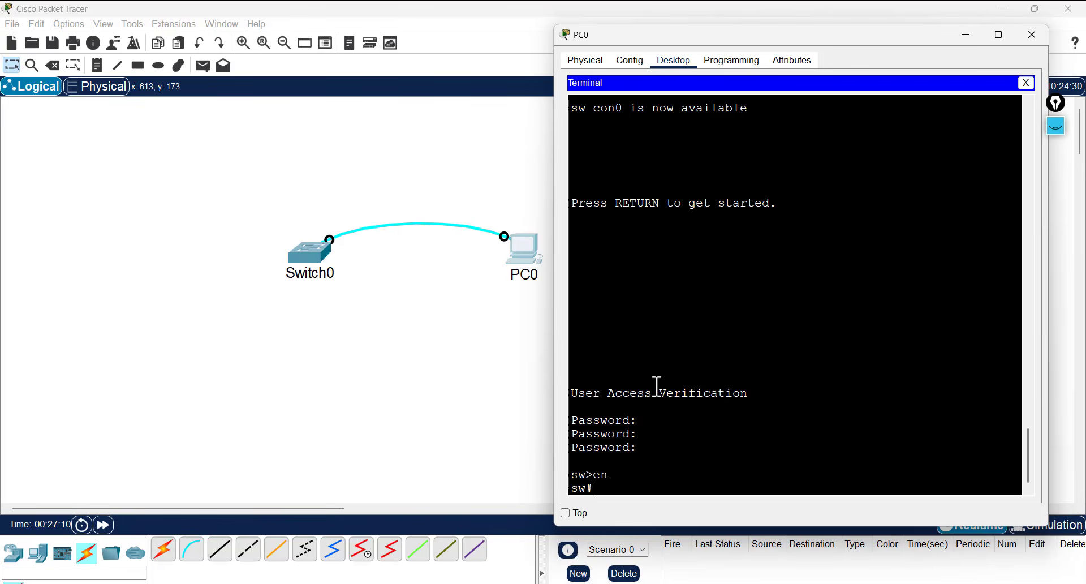
pyautogui.write('conf t')
pyautogui.press('Return')
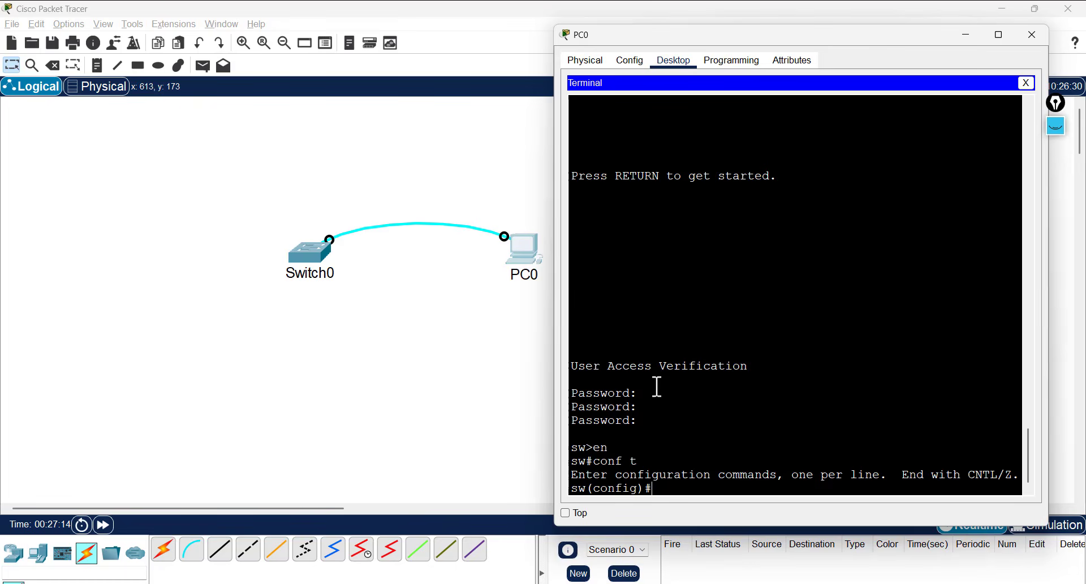
# - Set the switch's enable password using the 'enable password' command
pyautogui.write('en')
pyautogui.press('Tab')
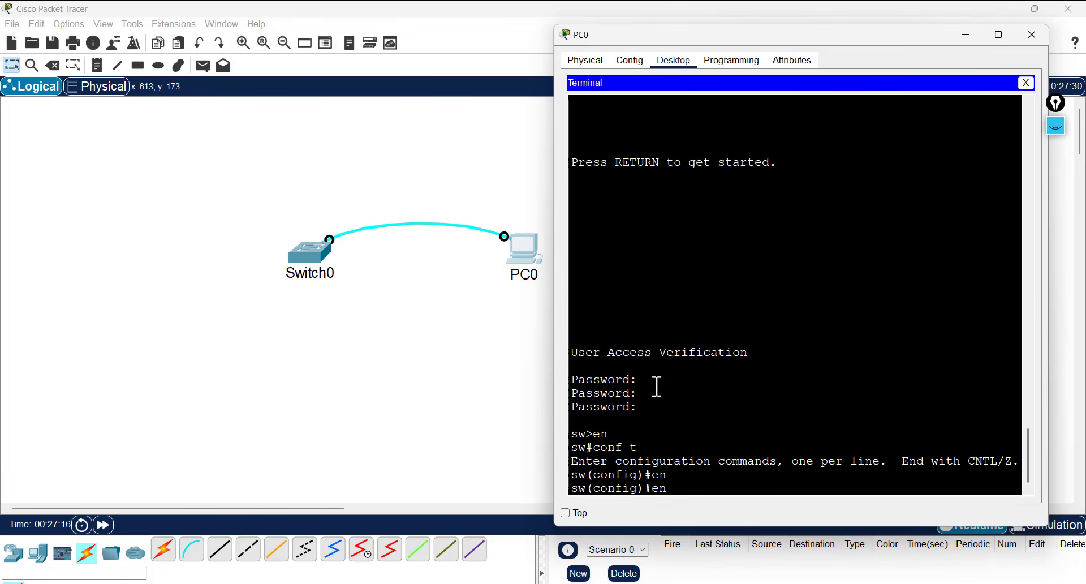
pyautogui.write('a')
pyautogui.press('Tab')
pyautogui.write('pa')
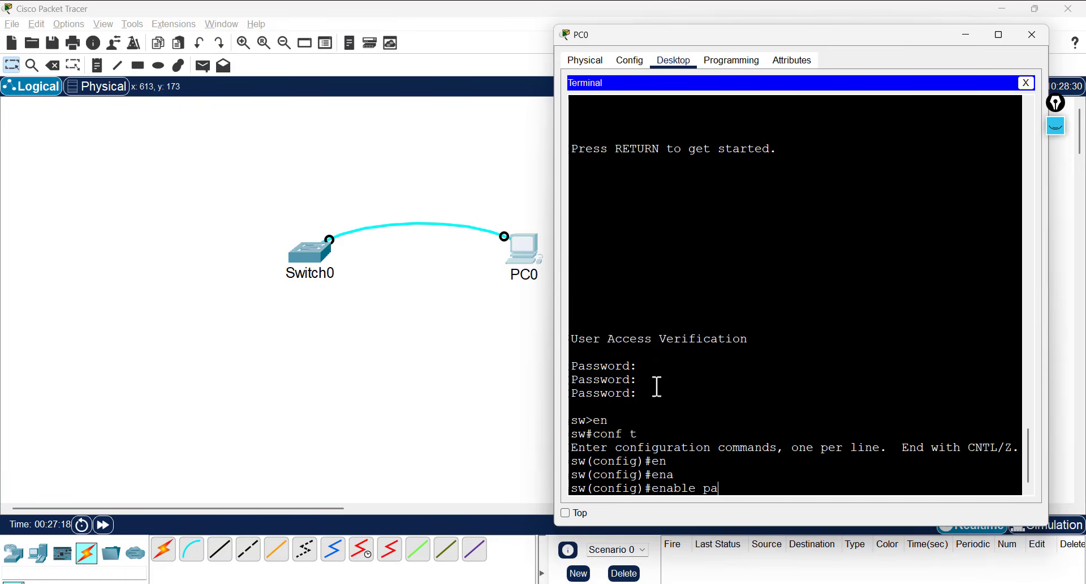
pyautogui.press('Tab')
pyautogui.press('Return')
pyautogui.press('Up')
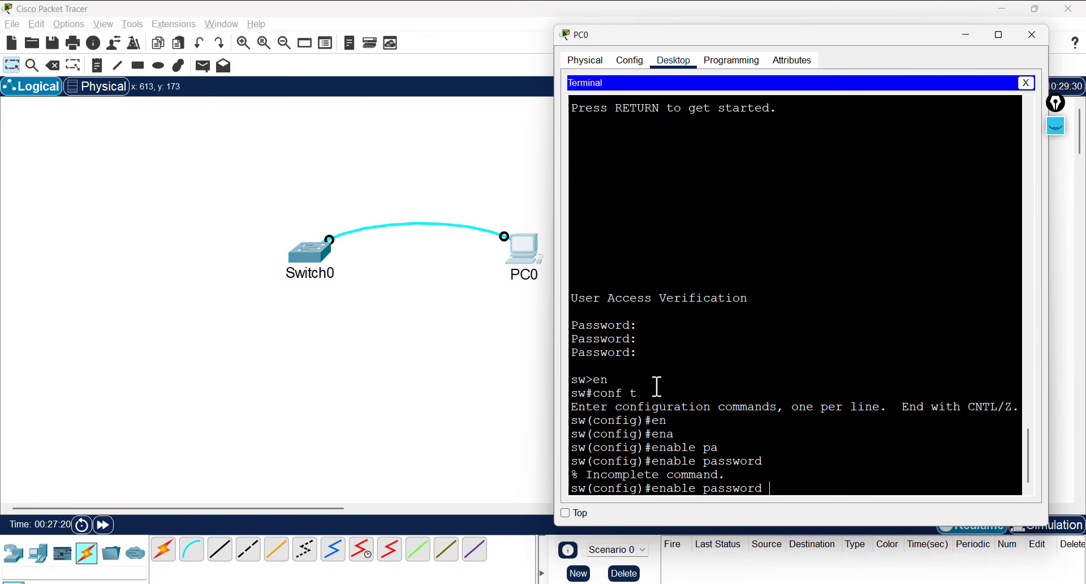
pyautogui.write('12345')
pyautogui.press('Return')
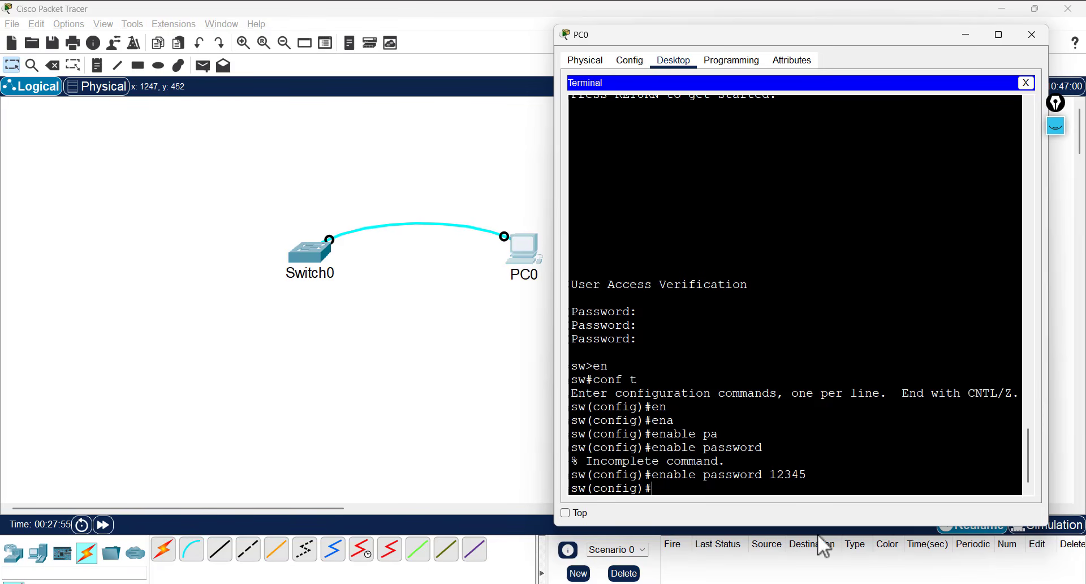
# - Exit configuration mode and log out of the switch console session
pyautogui.moveTo(866, 34); pyautogui.dragTo(825, 26)
pyautogui.click(875, 369)
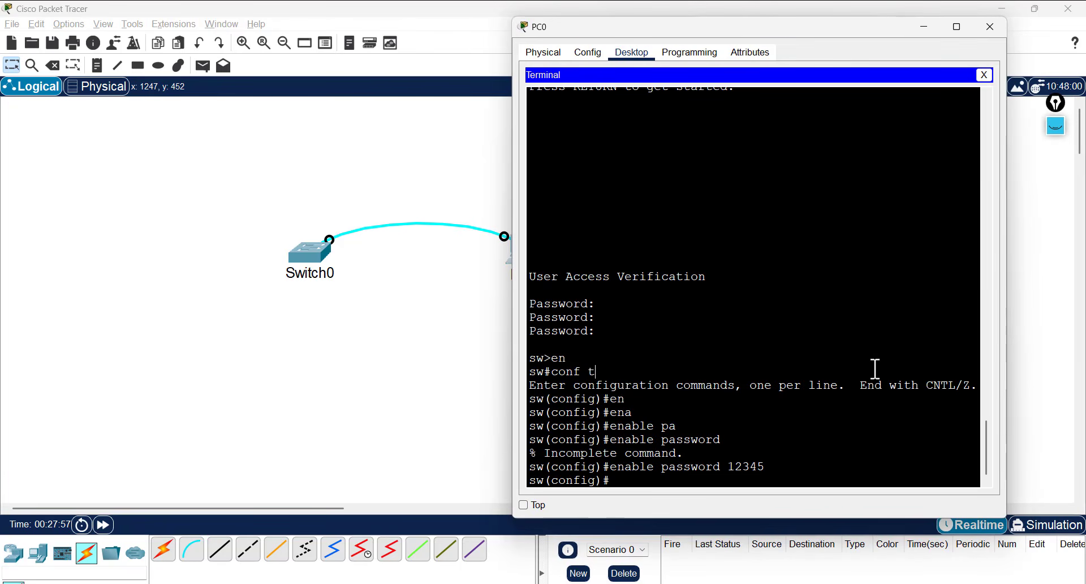
pyautogui.write('exit')
pyautogui.press('Return')
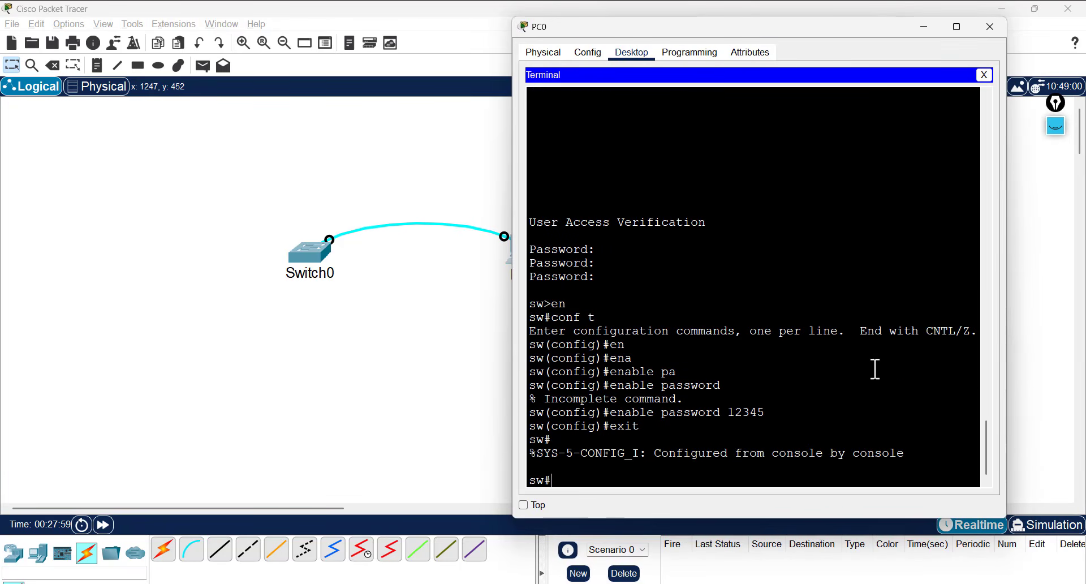
pyautogui.write('en')
pyautogui.press('Return')
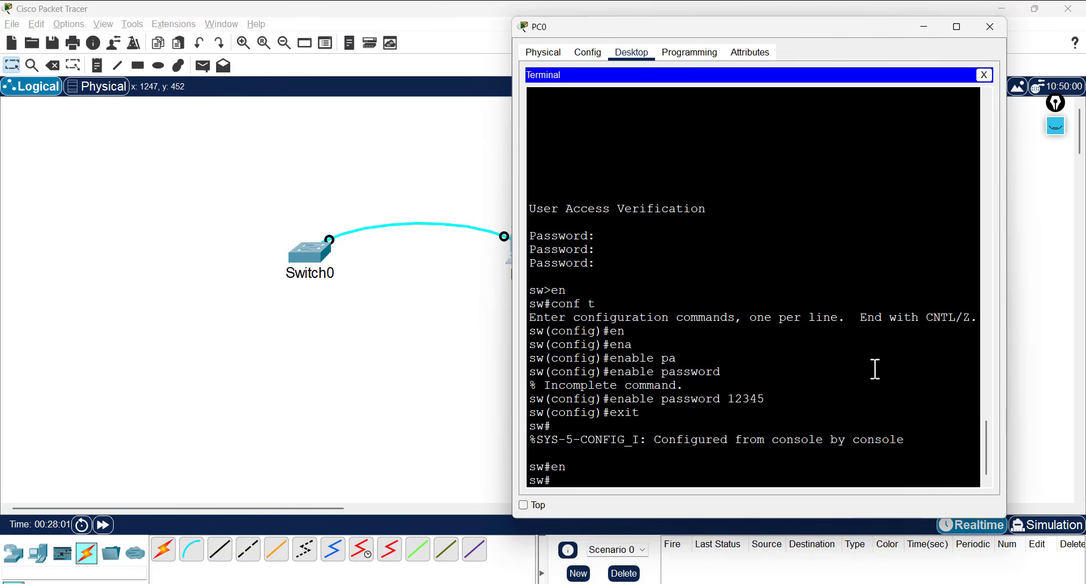
pyautogui.write('exit')
pyautogui.press('Return')
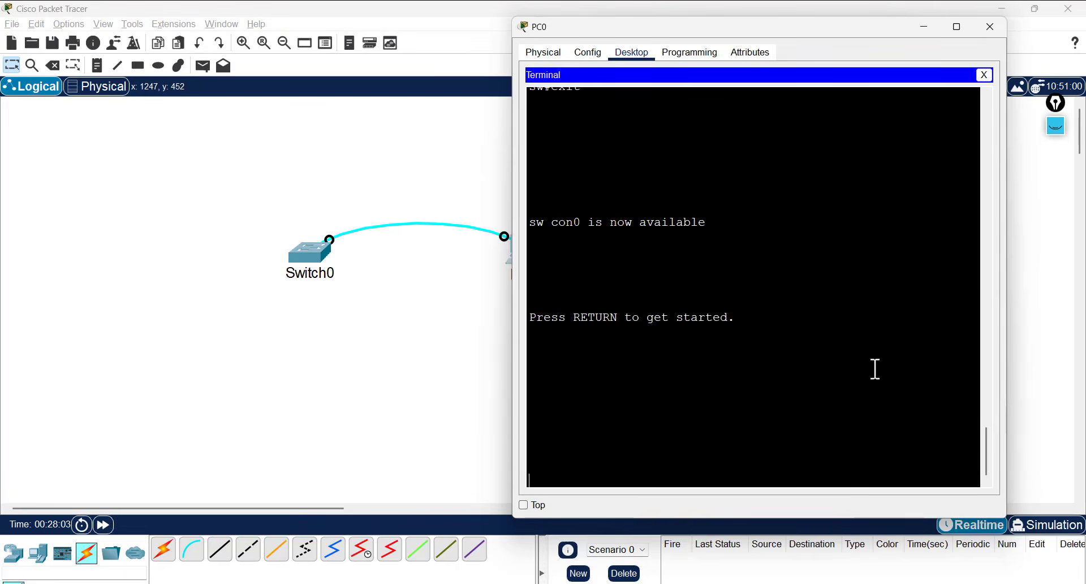
# - Log back in with the console password and reach sw# using the enable password
pyautogui.press('Return')
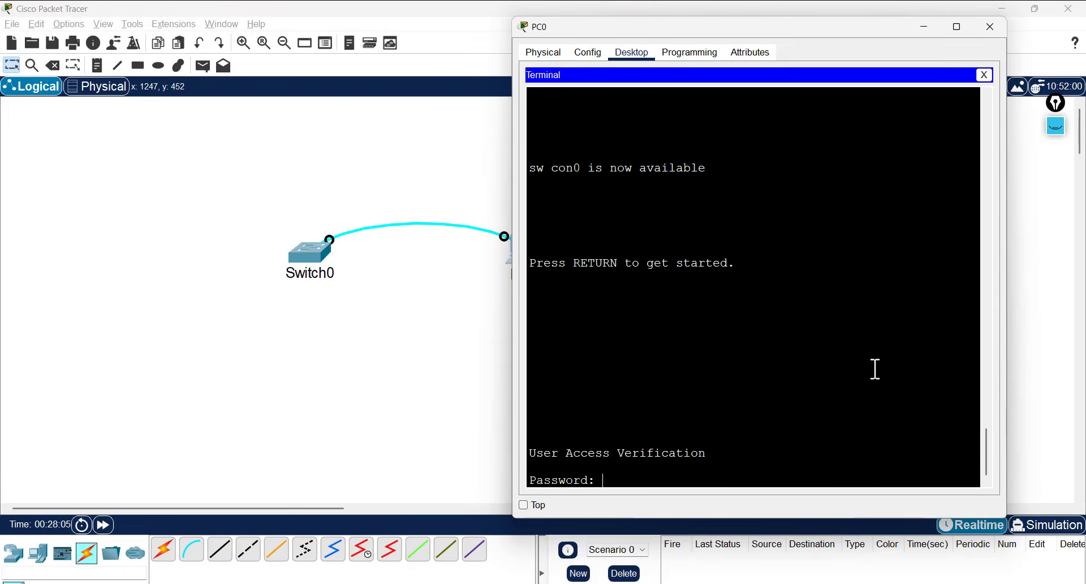
pyautogui.press('Return')
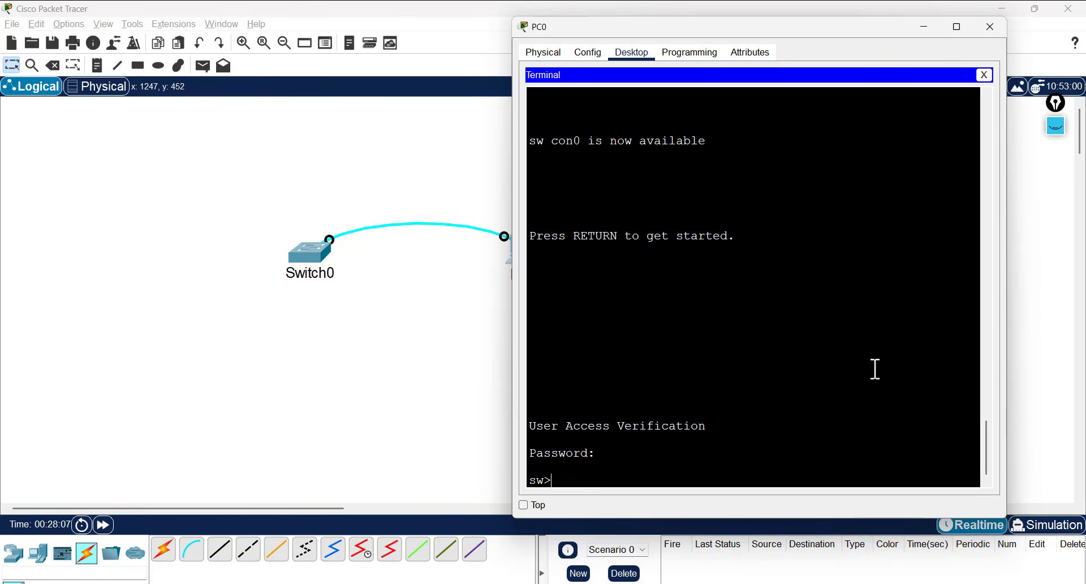
pyautogui.write('en')
pyautogui.press('Return')
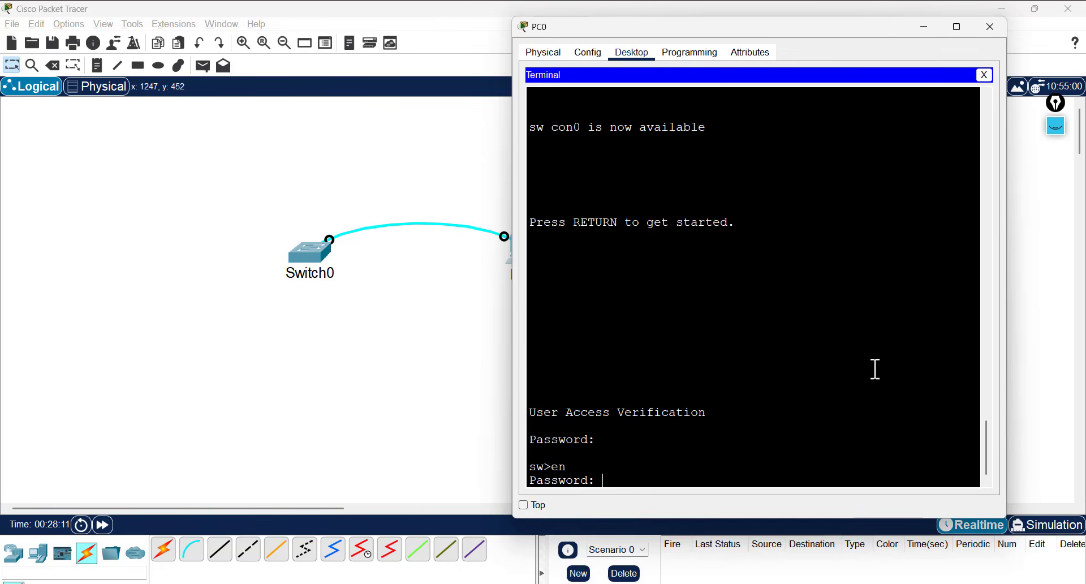
pyautogui.press('Return')
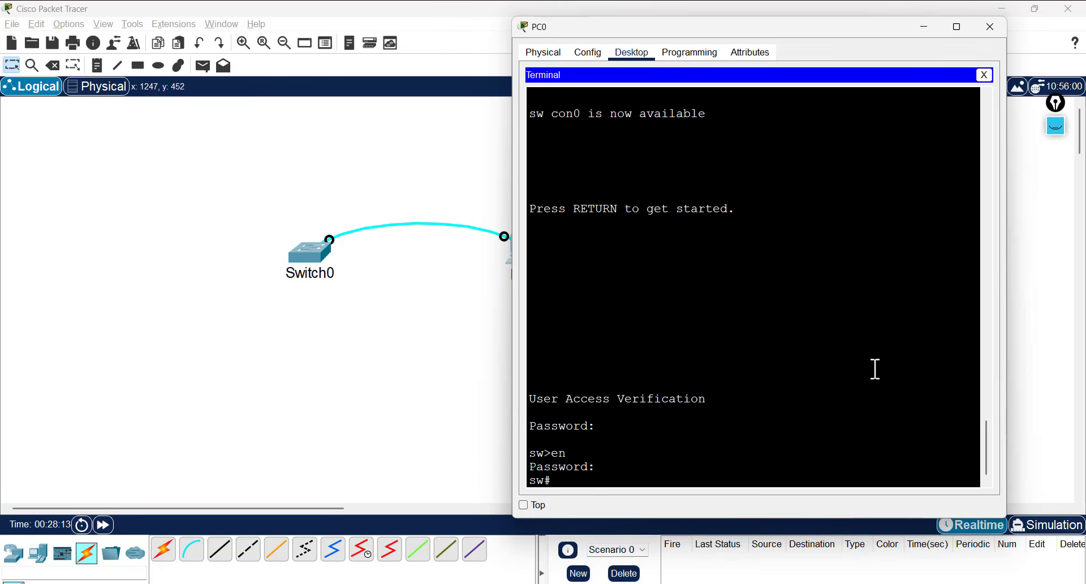
pyautogui.press('Return')
pyautogui.press('Return')
pyautogui.press('Return')
pyautogui.press('Return')
pyautogui.press('Return')
pyautogui.press('Return')
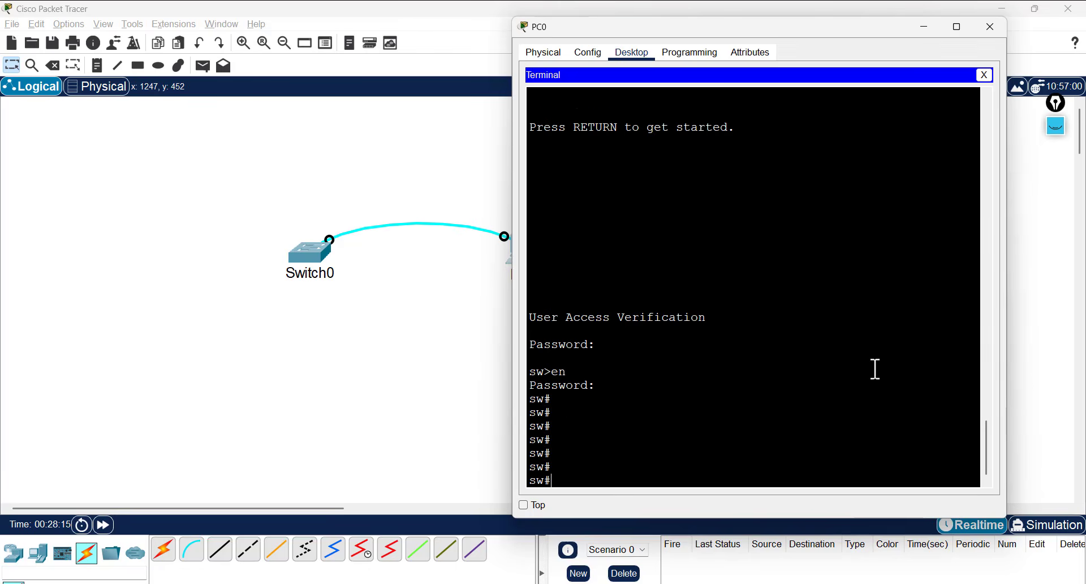
pyautogui.write('sho')
# - Run 'show running-config' and page through it, spotting the plain-text enable and console passwords
pyautogui.press('Tab')
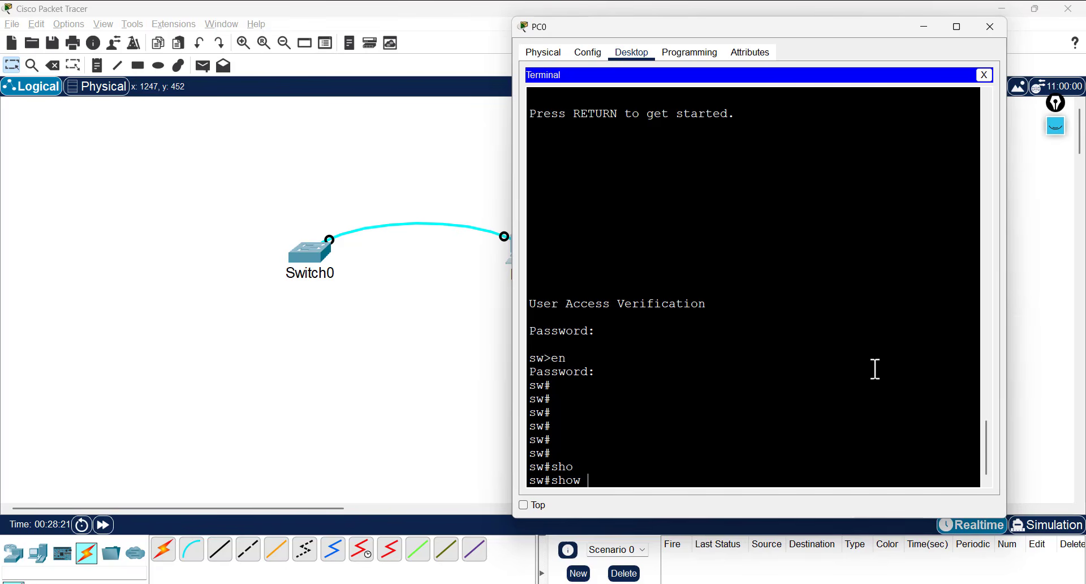
pyautogui.write('ru')
pyautogui.press('Tab')
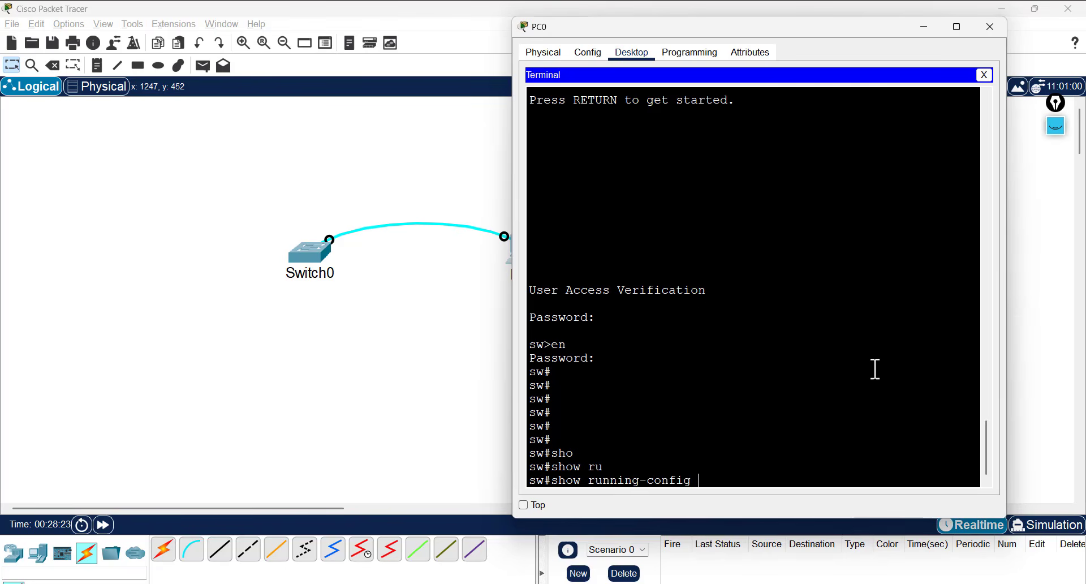
pyautogui.press('Return')
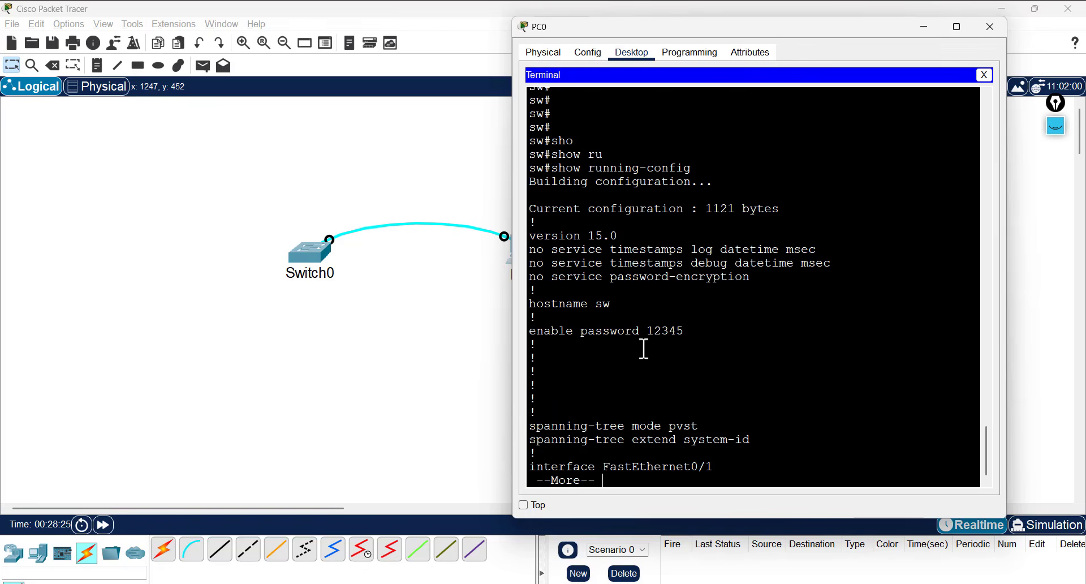
pyautogui.doubleClick(667, 332)
pyautogui.press('space')
pyautogui.press('space')
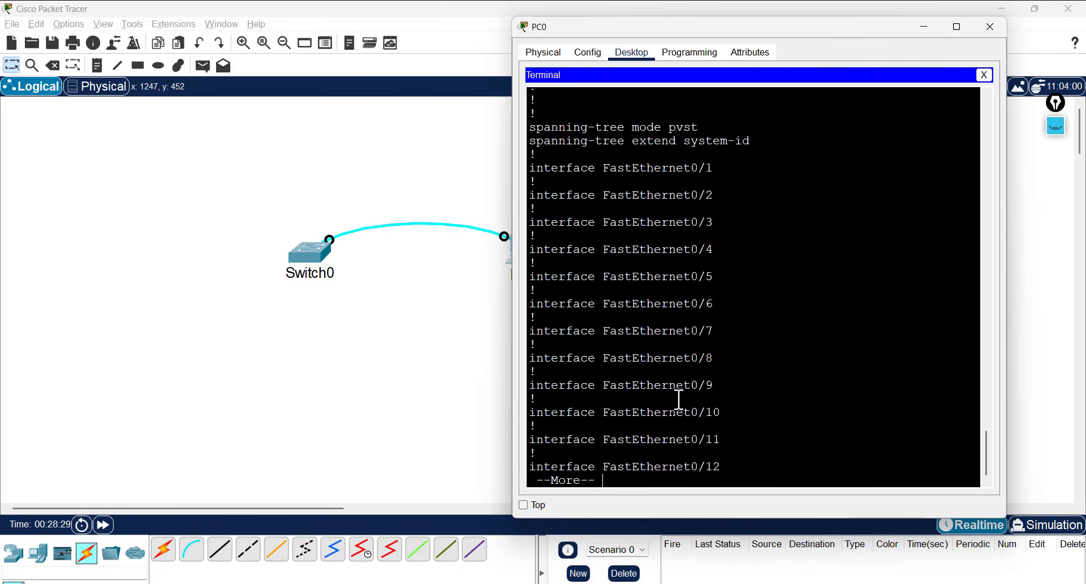
pyautogui.doubleClick(614, 385)
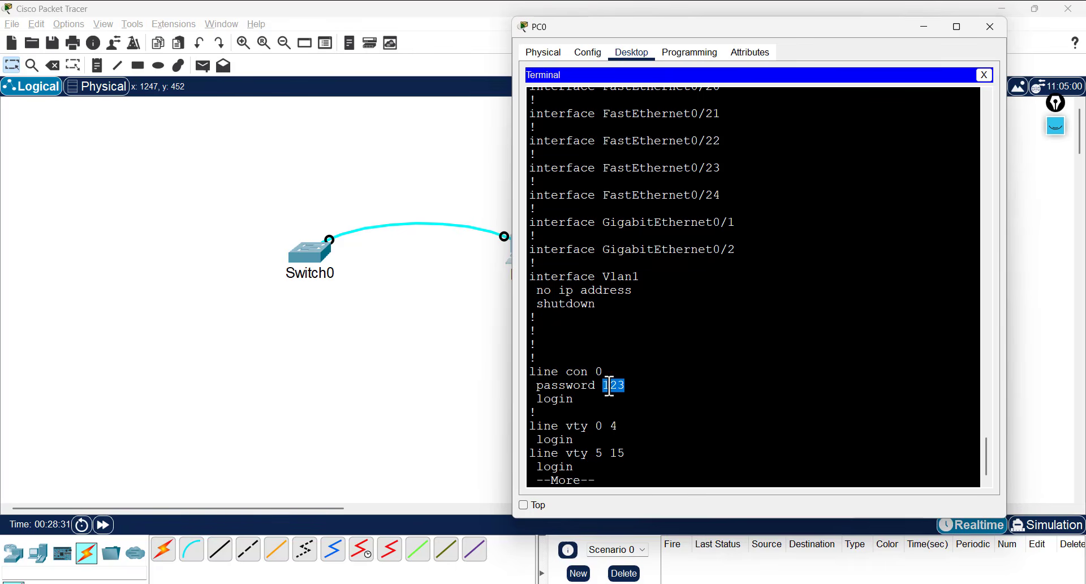
pyautogui.click(635, 439)
pyautogui.press('space')
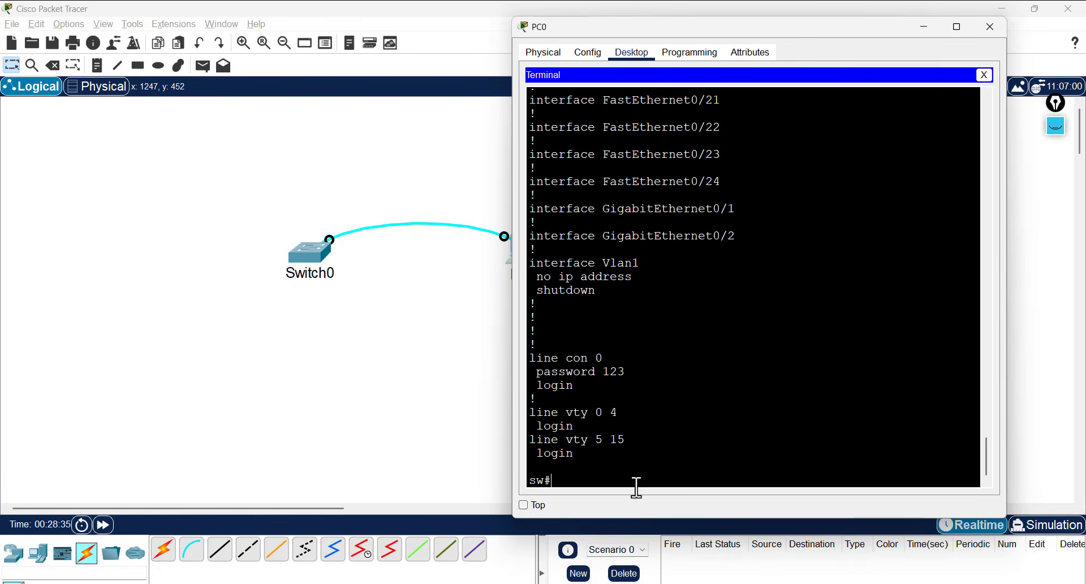
# - Enable 'service password-encryption' in global configuration mode
pyautogui.write('conf t')
pyautogui.press('Return')
pyautogui.write('ser')
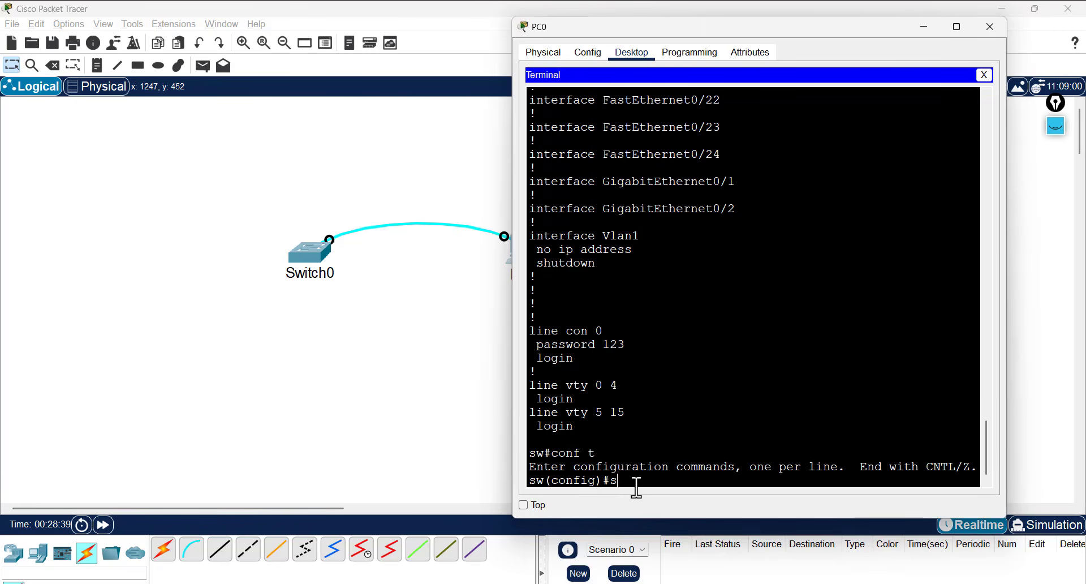
pyautogui.press('Tab')
pyautogui.write('pas')
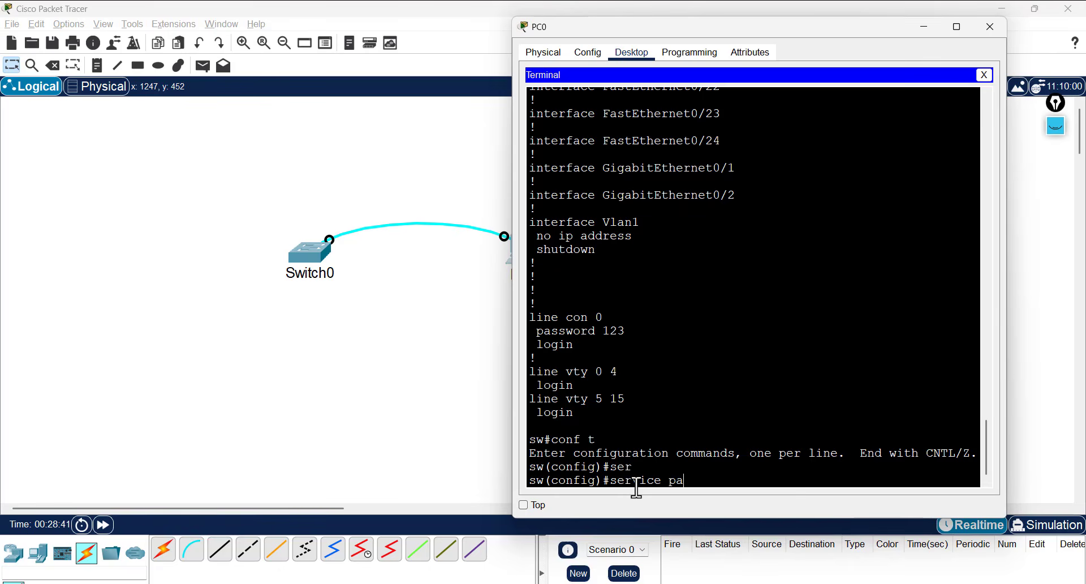
pyautogui.press('Tab')
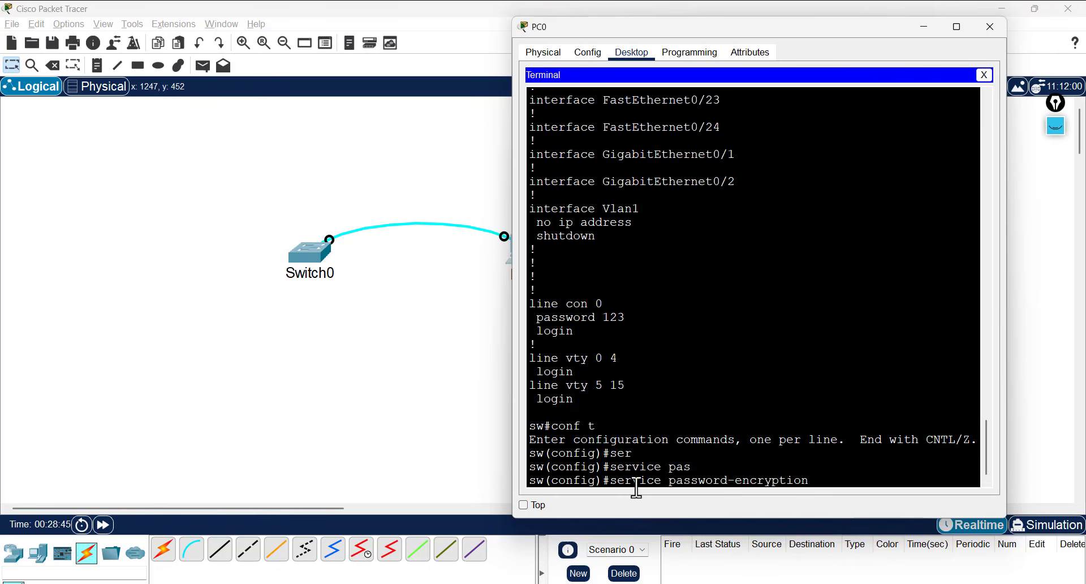
pyautogui.press('Return')
# - Exit configuration mode and enter 'show running-config' to view the type 7 encrypted passwords
pyautogui.write('e')
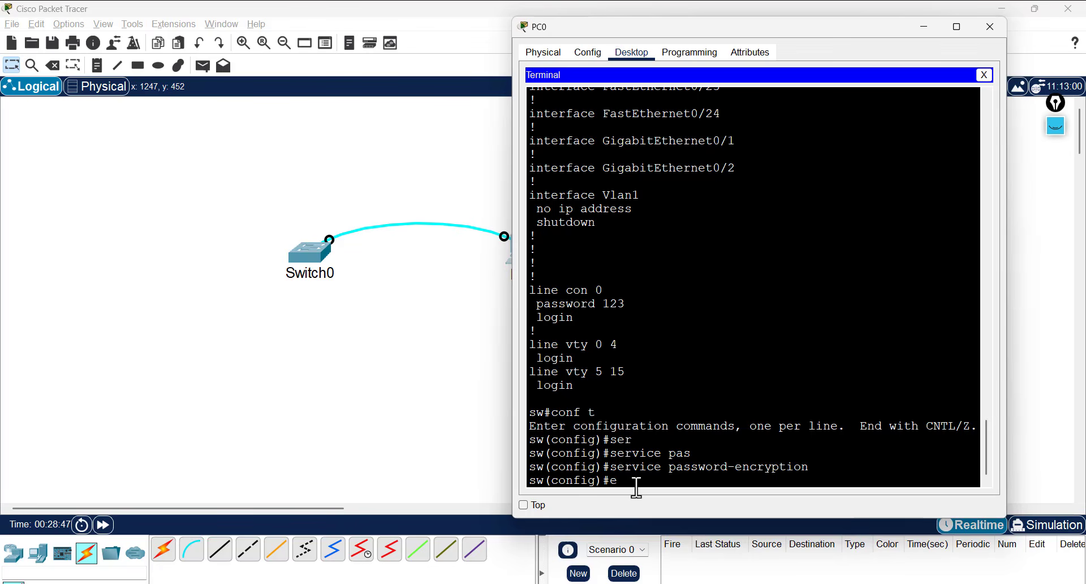
pyautogui.write('x')
pyautogui.press('Return')
pyautogui.press('Return')
pyautogui.write('show running-config')
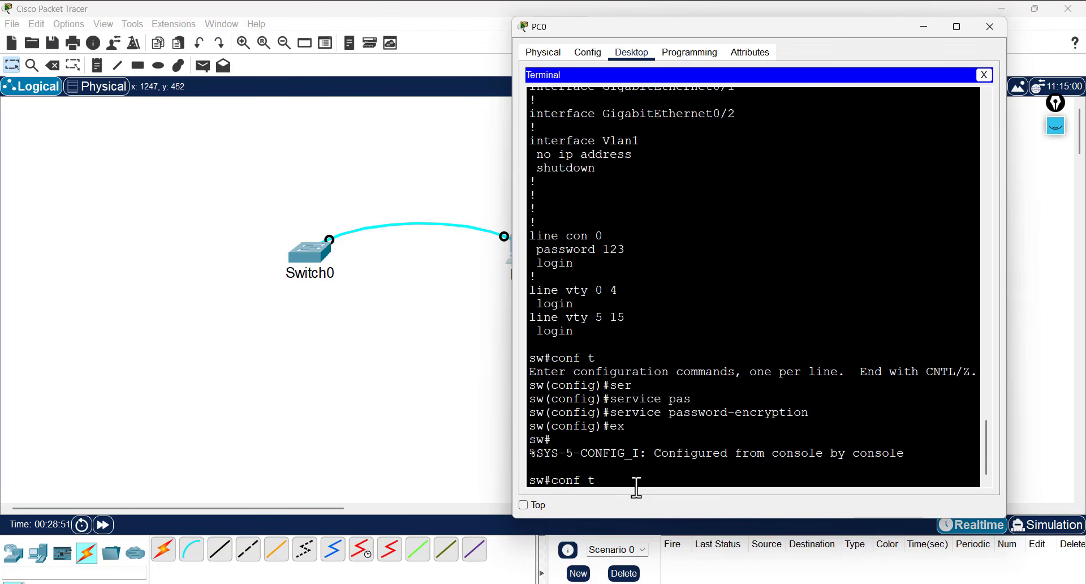
pyautogui.press('Up')
pyautogui.press('Down')
pyautogui.press('Return')
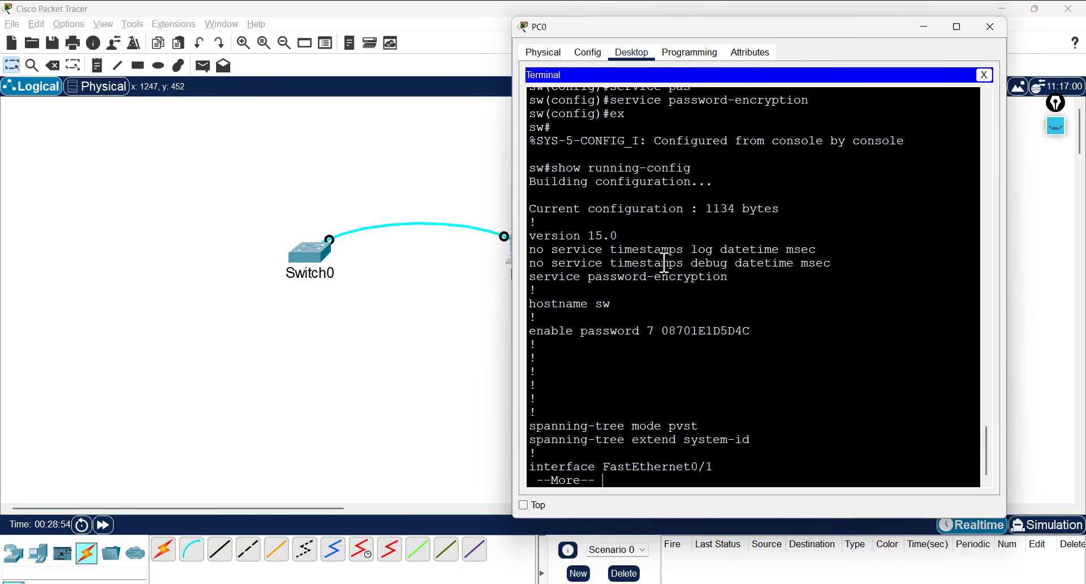
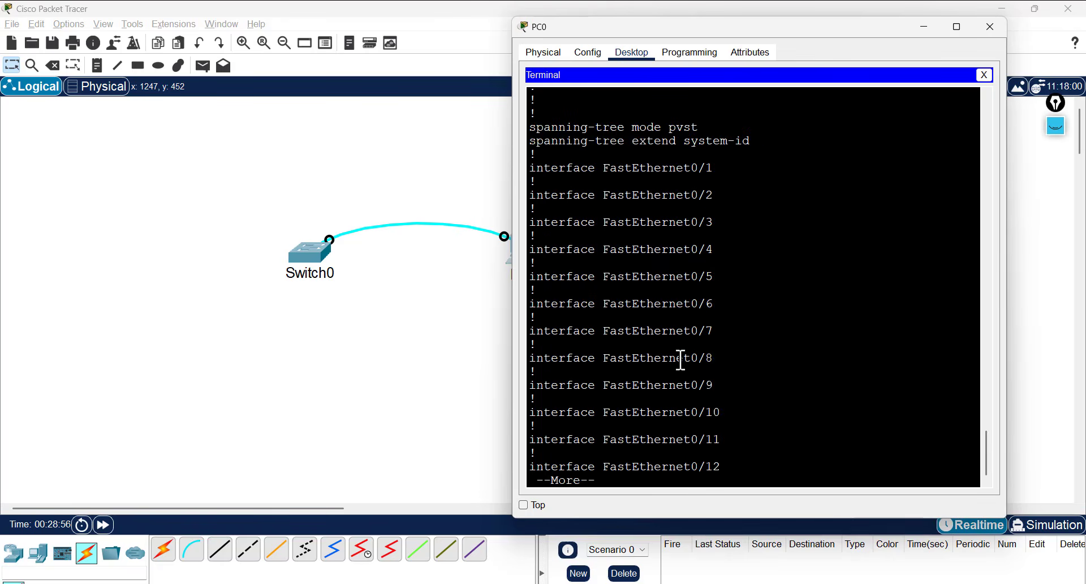
# - Page through the running-config and highlight line con 0's 'password 7' entry, login and vty lines
pyautogui.press('space')
pyautogui.press('space')
pyautogui.doubleClick(660, 290)
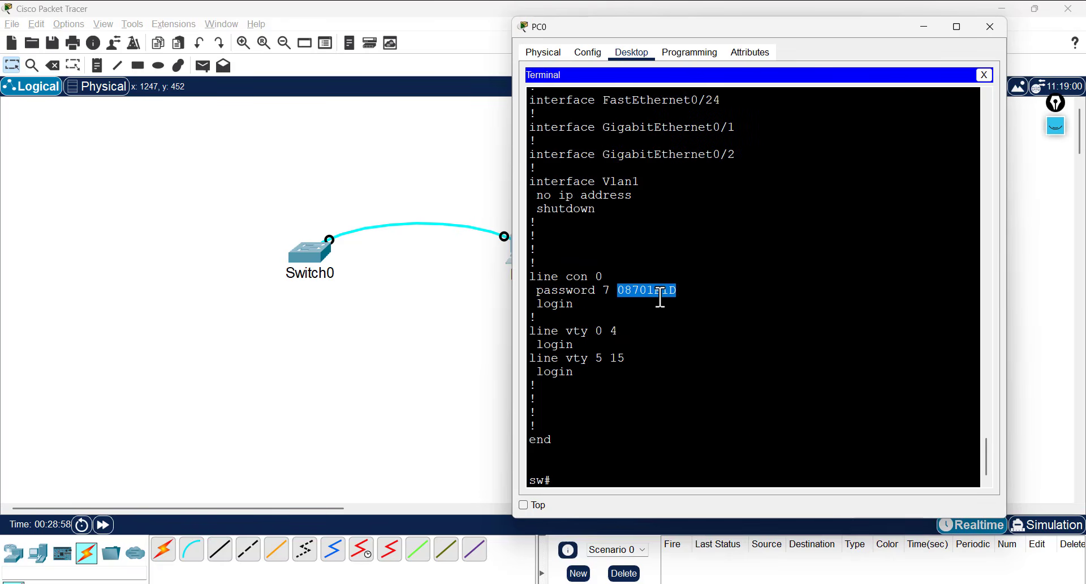
pyautogui.moveTo(529, 276); pyautogui.dragTo(687, 291)
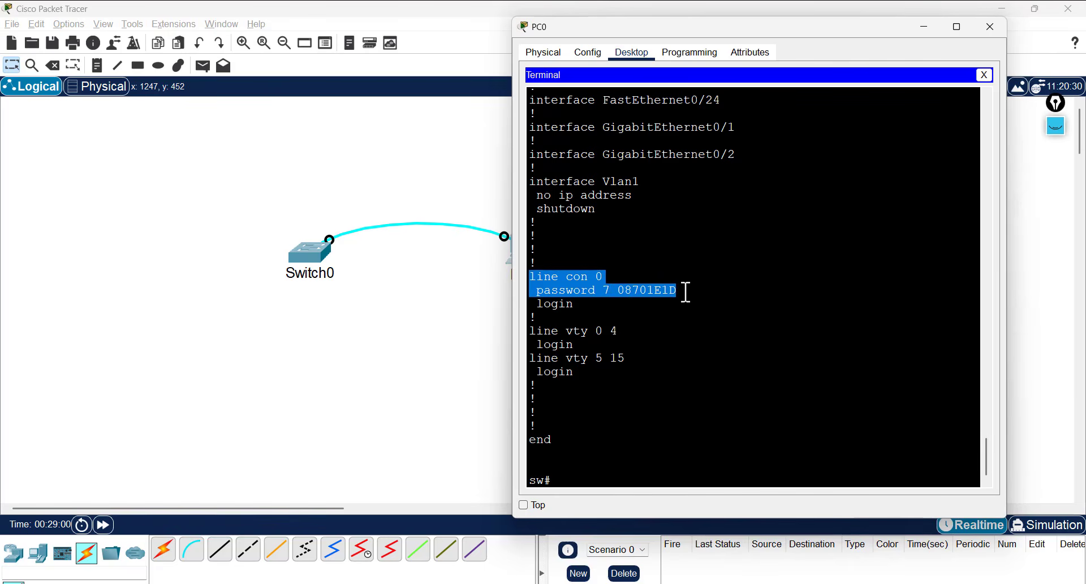
pyautogui.doubleClick(563, 303)
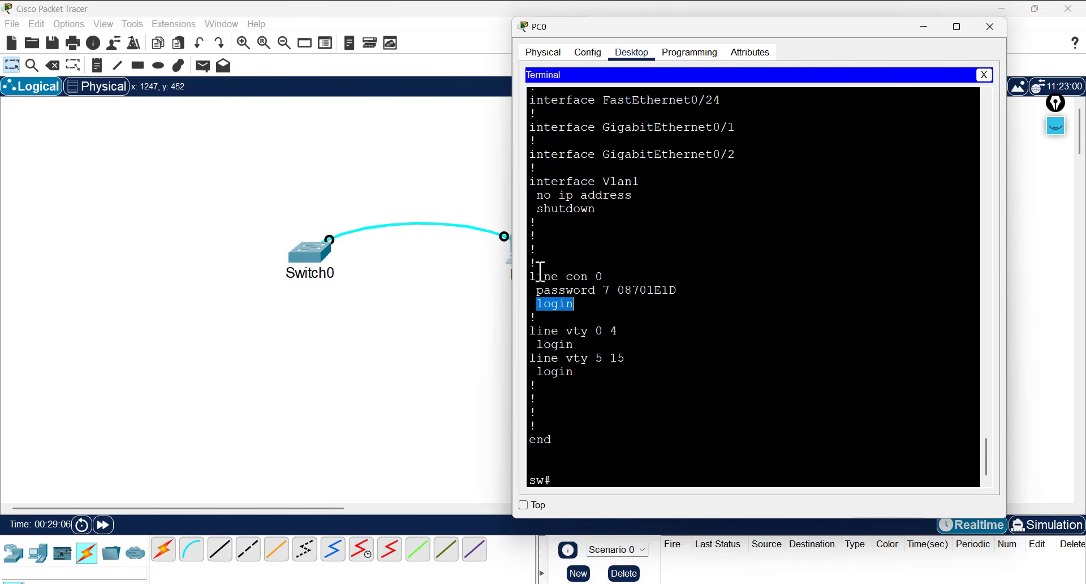
pyautogui.moveTo(530, 270); pyautogui.dragTo(603, 291)
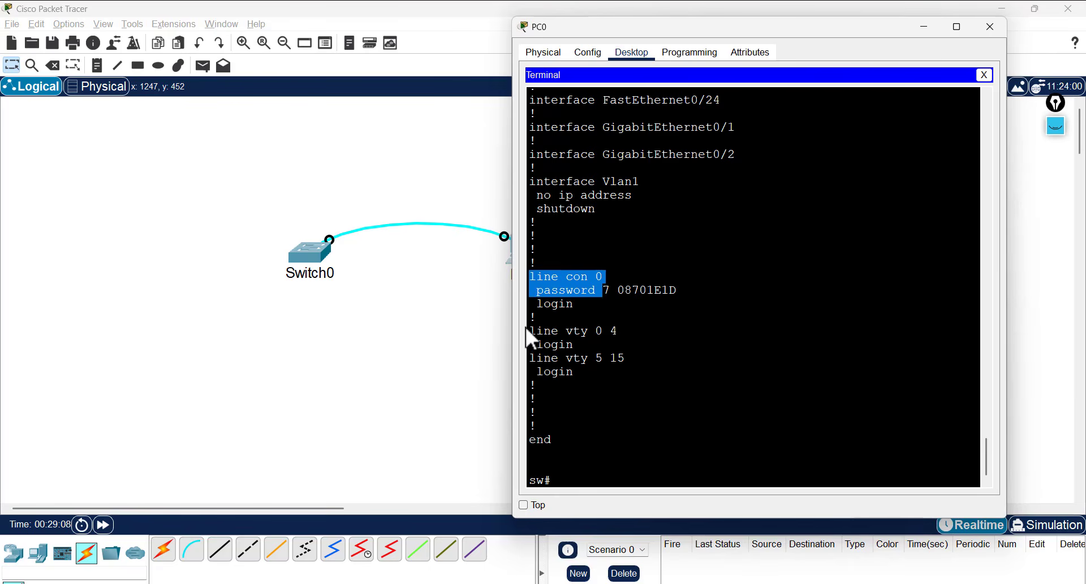
pyautogui.moveTo(536, 330); pyautogui.dragTo(616, 375)
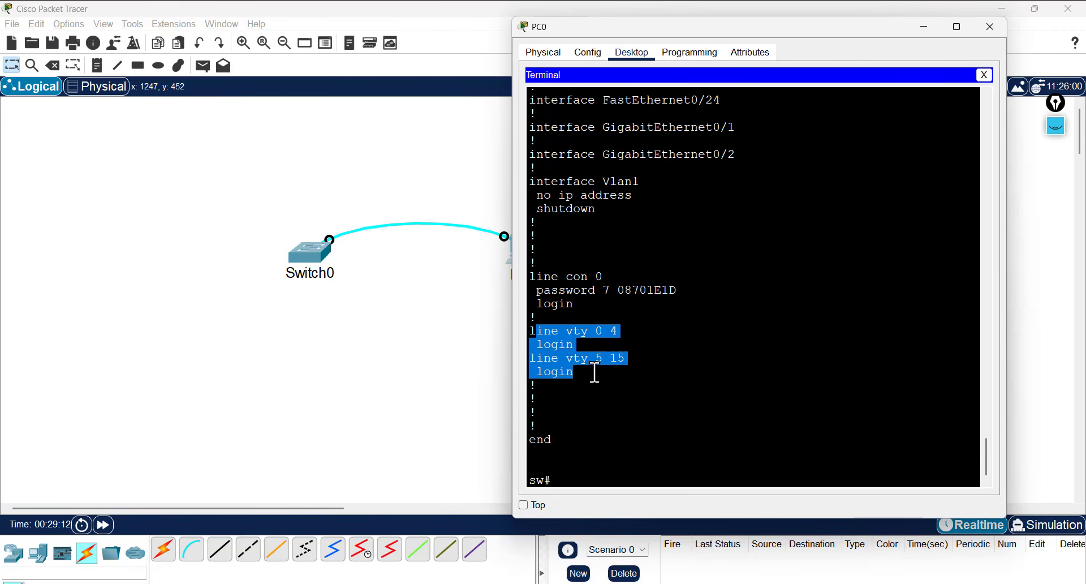
pyautogui.click(631, 357)
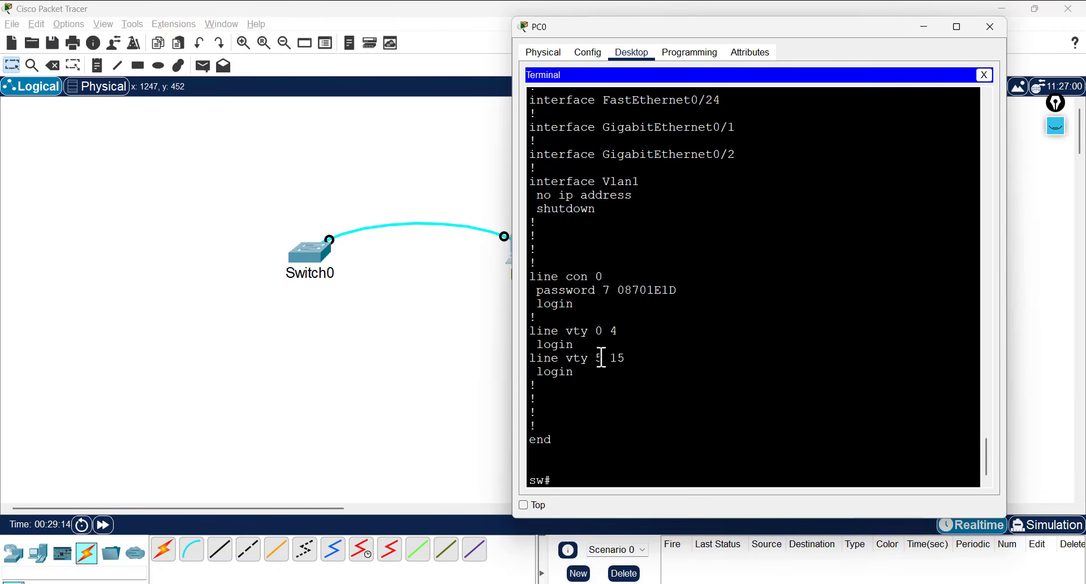
pyautogui.press('Return')
pyautogui.press('Return')
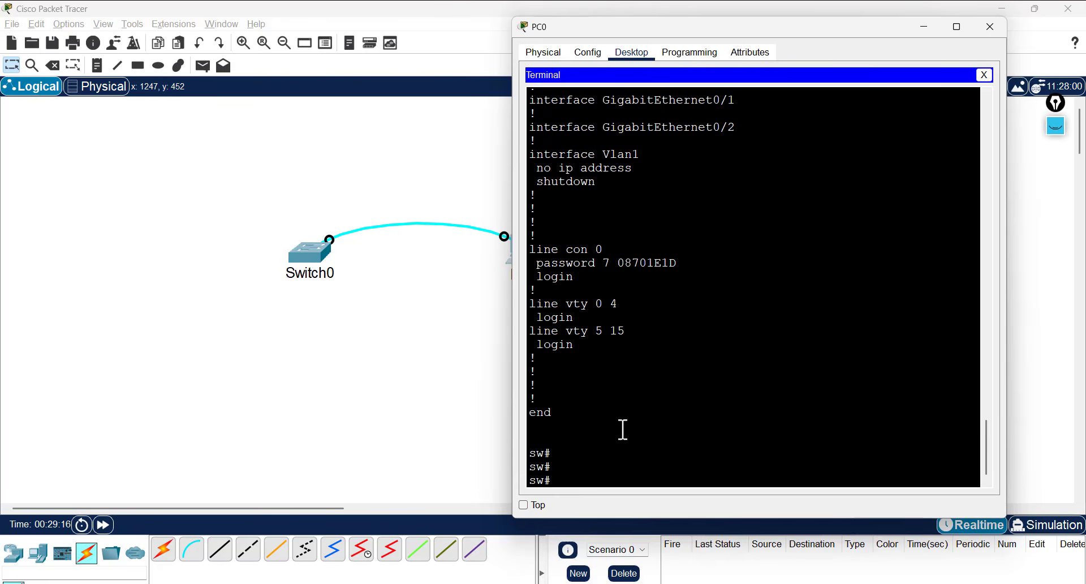
# - Run 'show startup-config' and page through it, noting password encryption is still disabled
pyautogui.write('sho sta')
pyautogui.press('Tab')
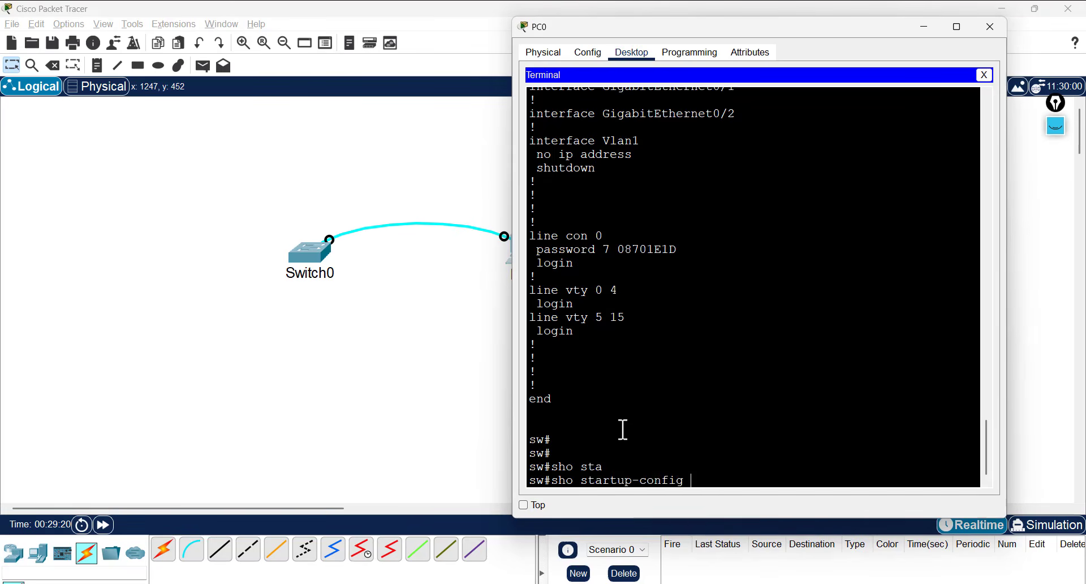
pyautogui.press('Return')
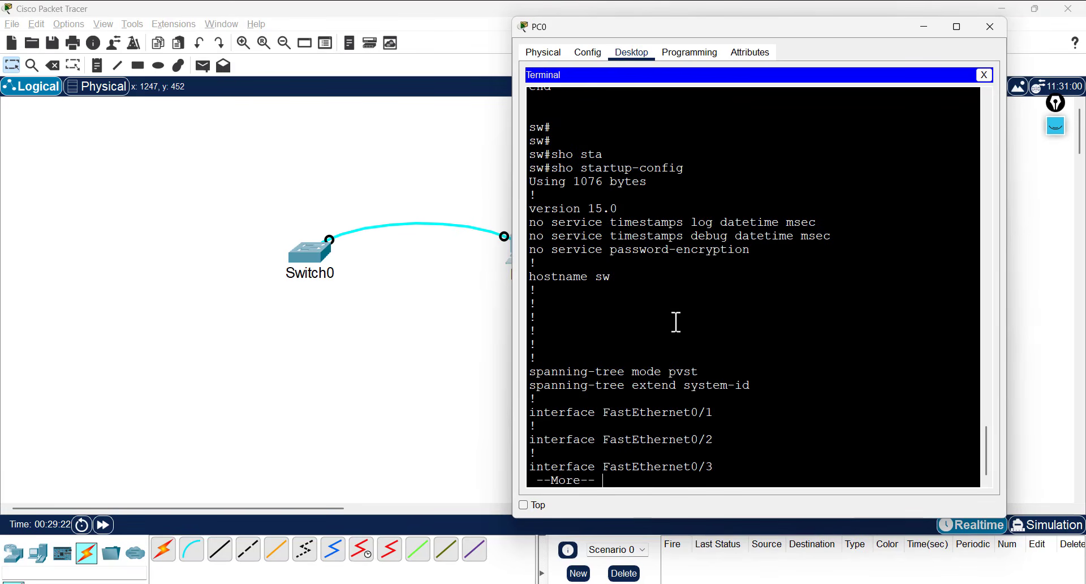
pyautogui.doubleClick(703, 254)
pyautogui.click(589, 305)
pyautogui.press('space')
pyautogui.press('space')
pyautogui.press('space')
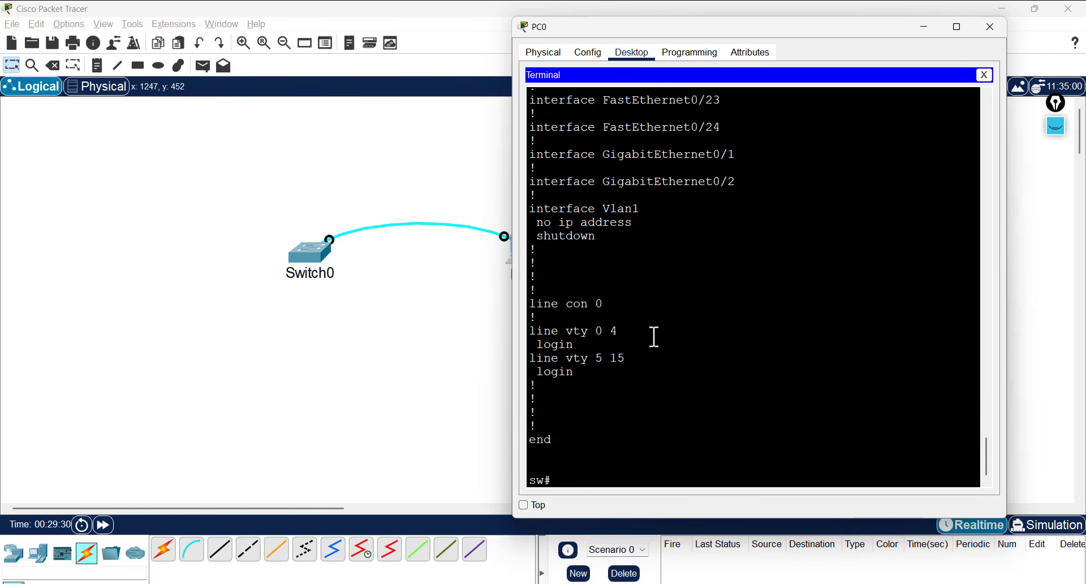
# - Save the running-config to startup-config with the 'wr' command
pyautogui.write('cop')
pyautogui.press('Tab')
pyautogui.press('Tab')
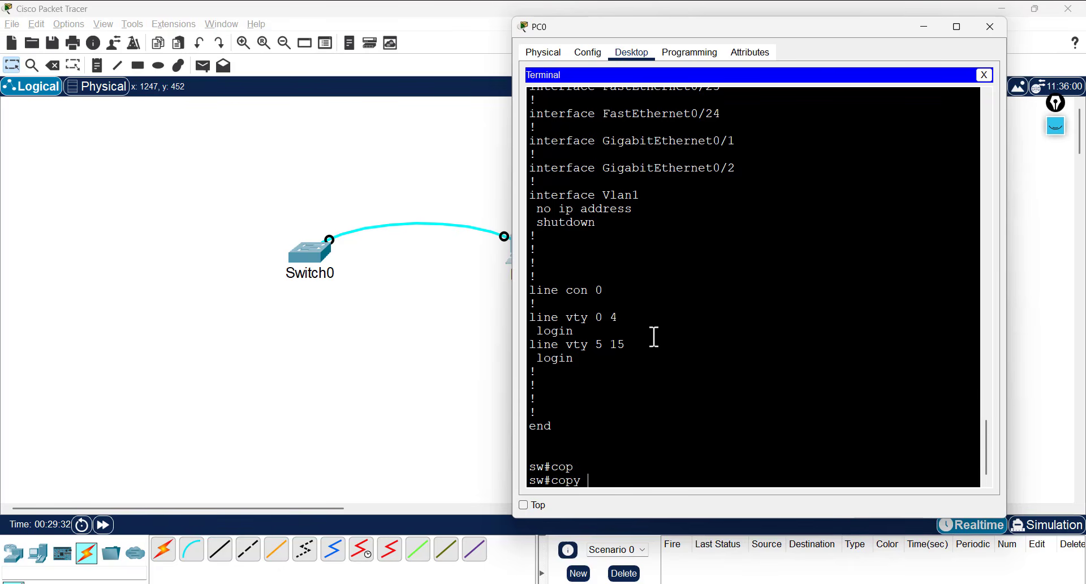
pyautogui.write('r')
pyautogui.press('Tab')
pyautogui.press('BackSpace')
pyautogui.press('BackSpace')
pyautogui.press('BackSpace')
pyautogui.press('BackSpace')
pyautogui.press('BackSpace')
pyautogui.press('BackSpace')
pyautogui.press('BackSpace')
pyautogui.press('BackSpace')
pyautogui.press('BackSpace')
pyautogui.press('BackSpace')
pyautogui.press('BackSpace')
pyautogui.press('BackSpace')
pyautogui.press('BackSpace')
pyautogui.press('BackSpace')
pyautogui.press('BackSpace')
pyautogui.press('BackSpace')
pyautogui.press('BackSpace')
pyautogui.press('BackSpace')
pyautogui.press('BackSpace')
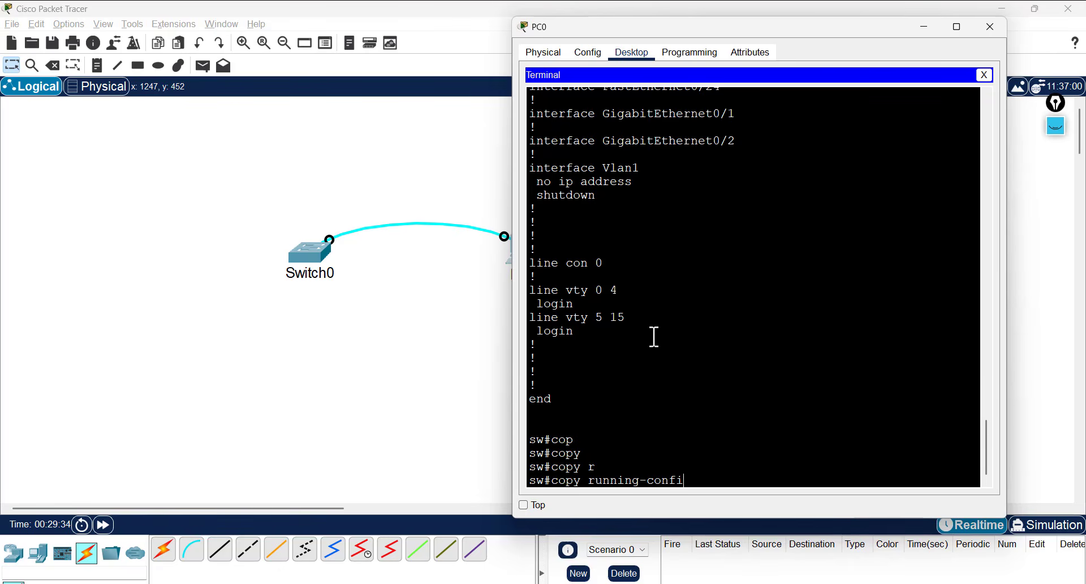
pyautogui.write('wr')
pyautogui.press('Tab')
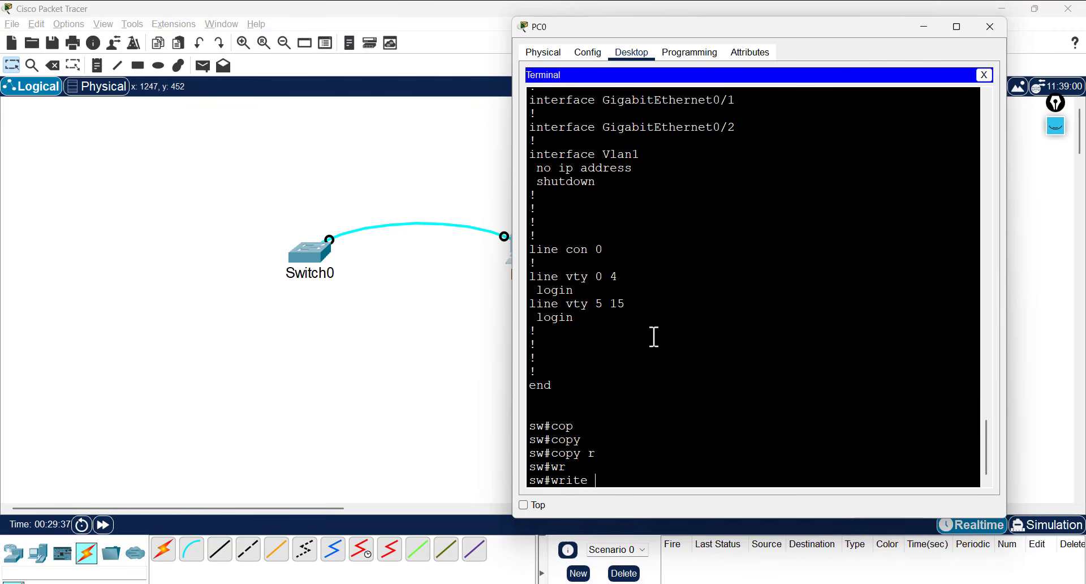
pyautogui.press('BackSpace')
pyautogui.press('BackSpace')
pyautogui.press('BackSpace')
pyautogui.press('BackSpace')
pyautogui.press('Return')
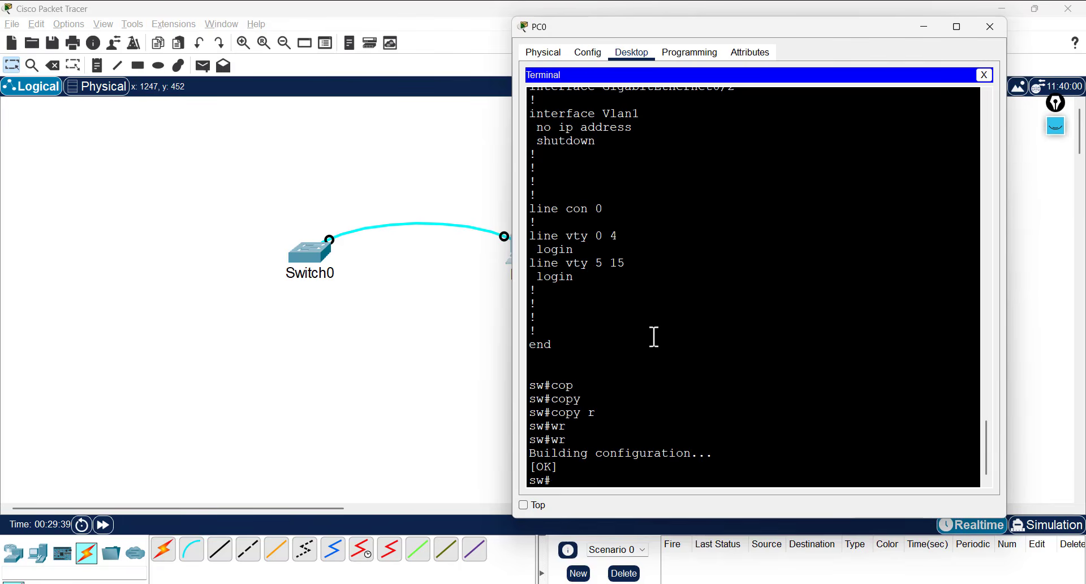
# - Run 'show startup-config' and highlight the encrypted 'enable password 7' line
pyautogui.write('sho startup-config')
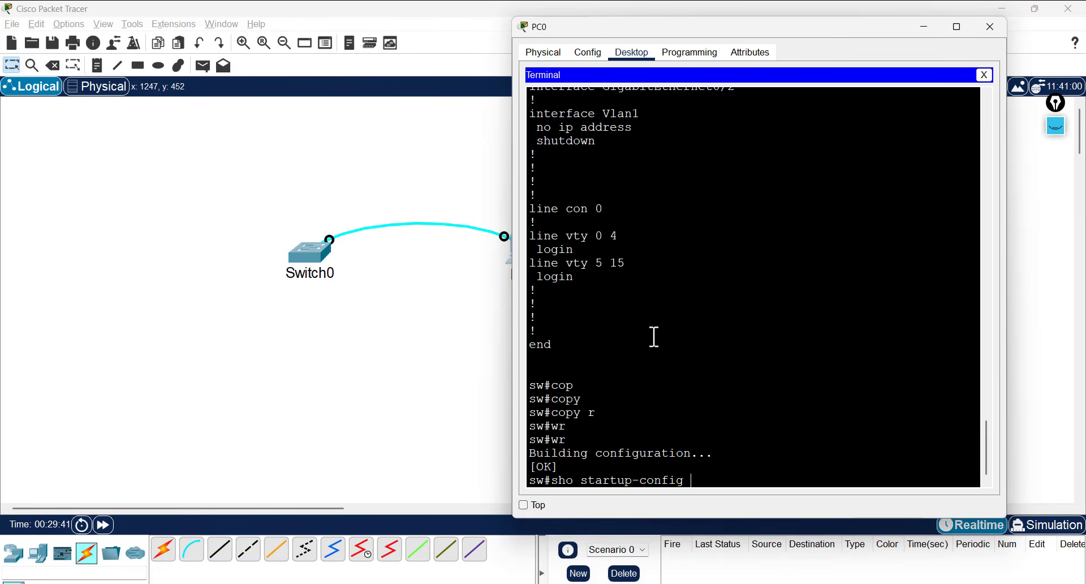
pyautogui.press('Return')
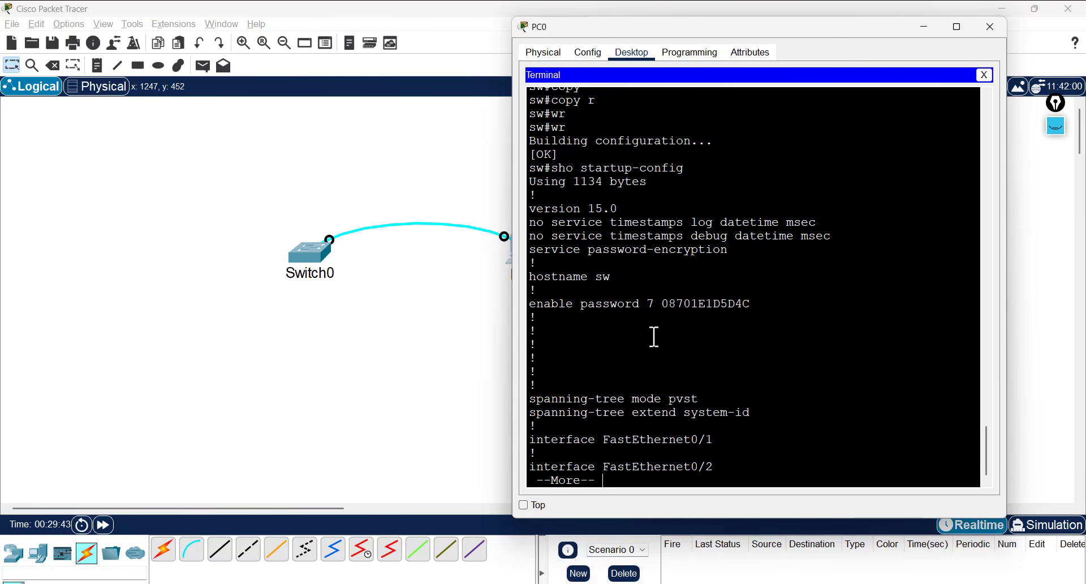
pyautogui.doubleClick(711, 303)
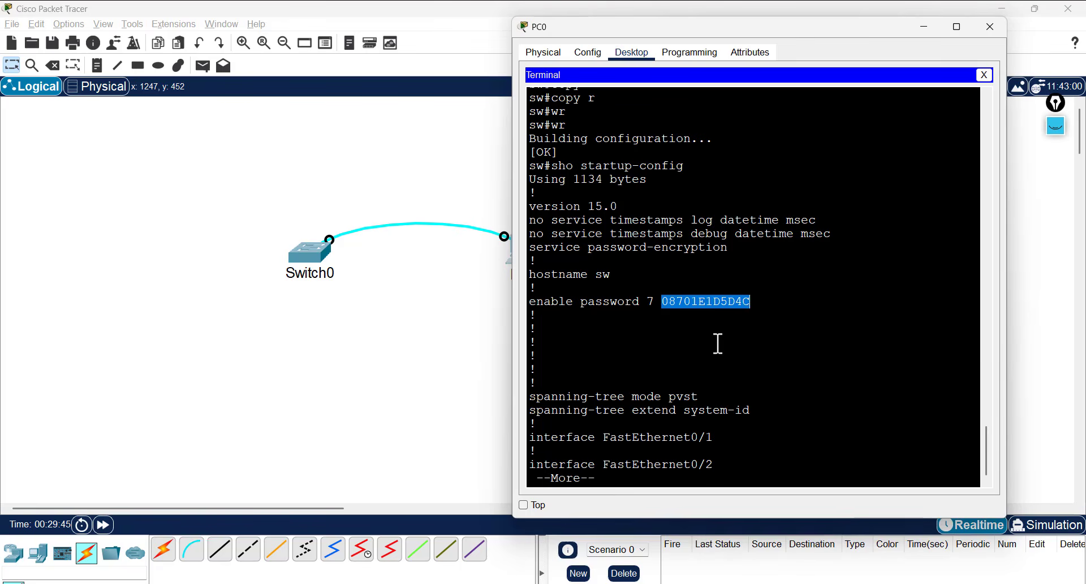
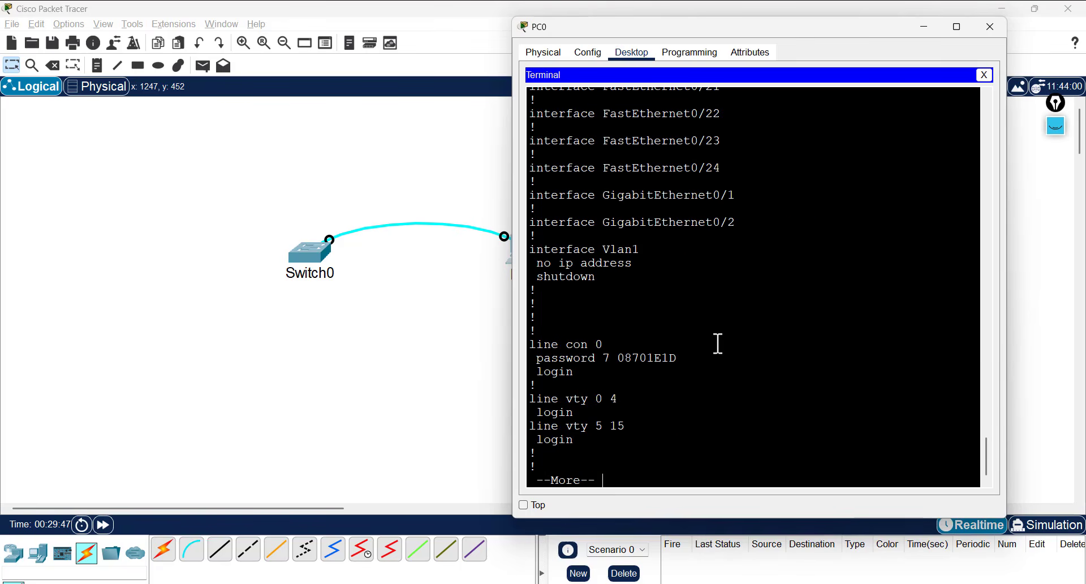
# - Finish the configuration listing and enter global configuration mode with 'conf t'
pyautogui.press('space')
pyautogui.write('conf t')
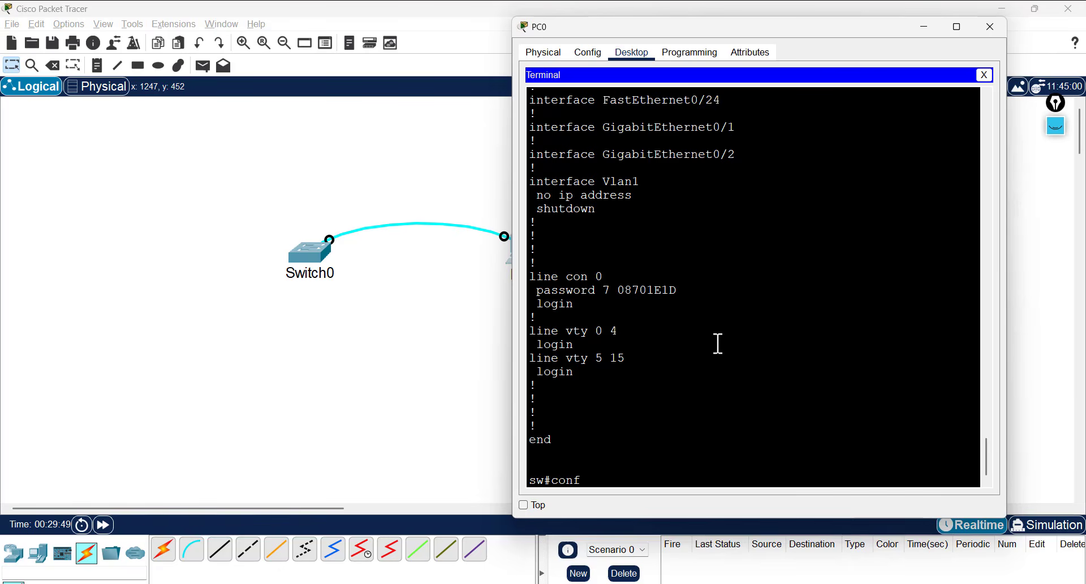
pyautogui.press('Return')
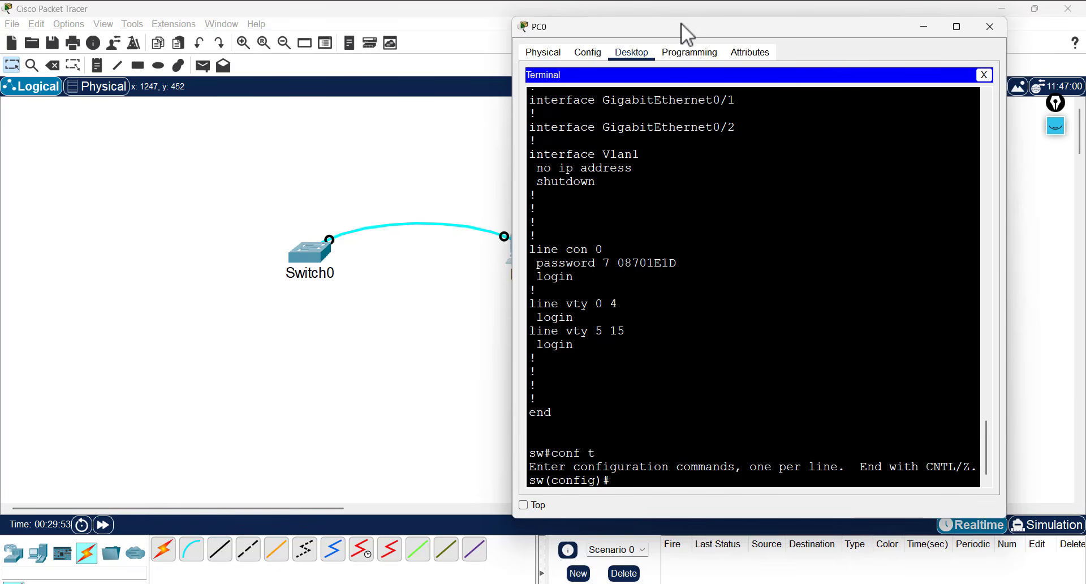
pyautogui.moveTo(679, 27); pyautogui.dragTo(726, 26)
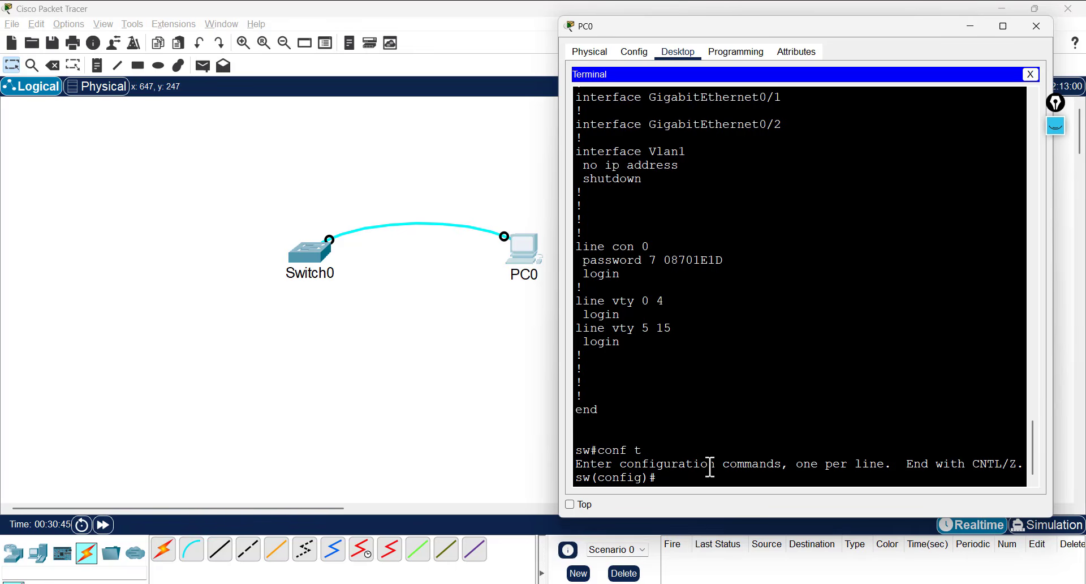
# - Enter line configuration for vty lines 0 15 using Tab completion
pyautogui.write('l')
pyautogui.write('i')
pyautogui.press('Tab')
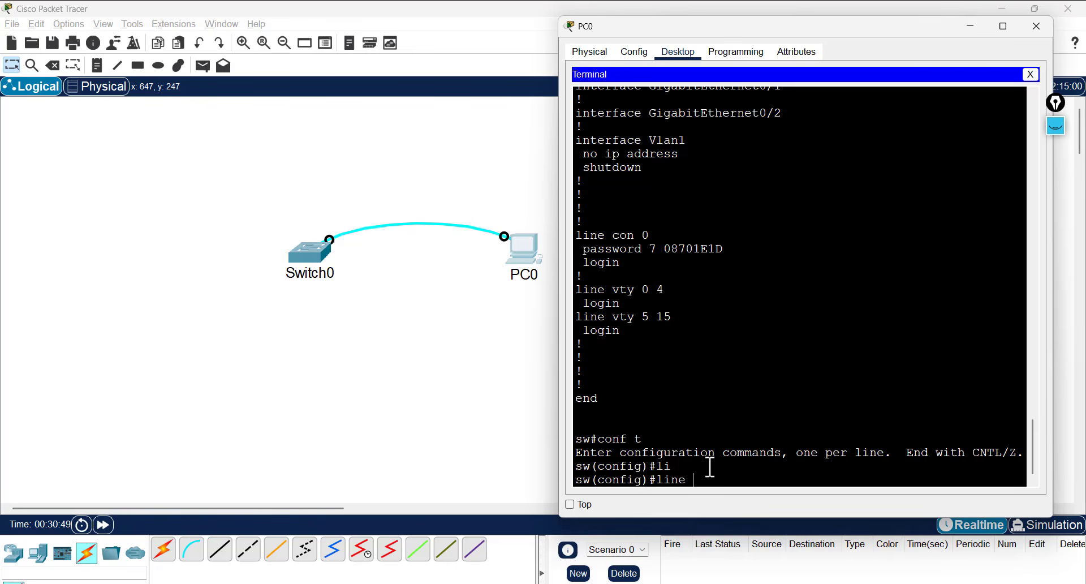
pyautogui.write('vt')
pyautogui.press('Tab')
pyautogui.write('0 ')
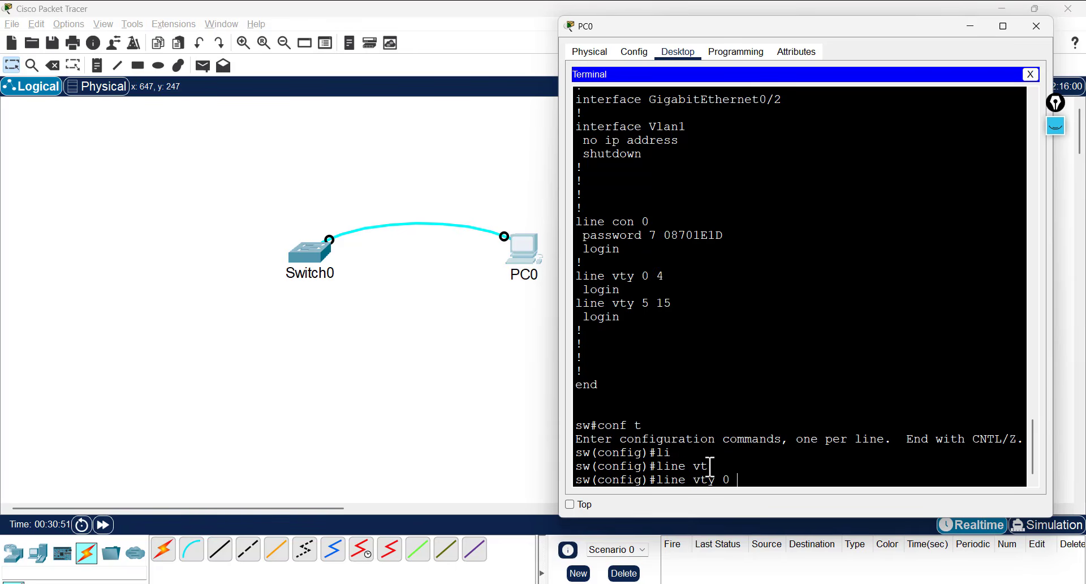
pyautogui.write('15')
pyautogui.press('BackSpace')
pyautogui.press('BackSpace')
pyautogui.write('15')
pyautogui.press('Return')
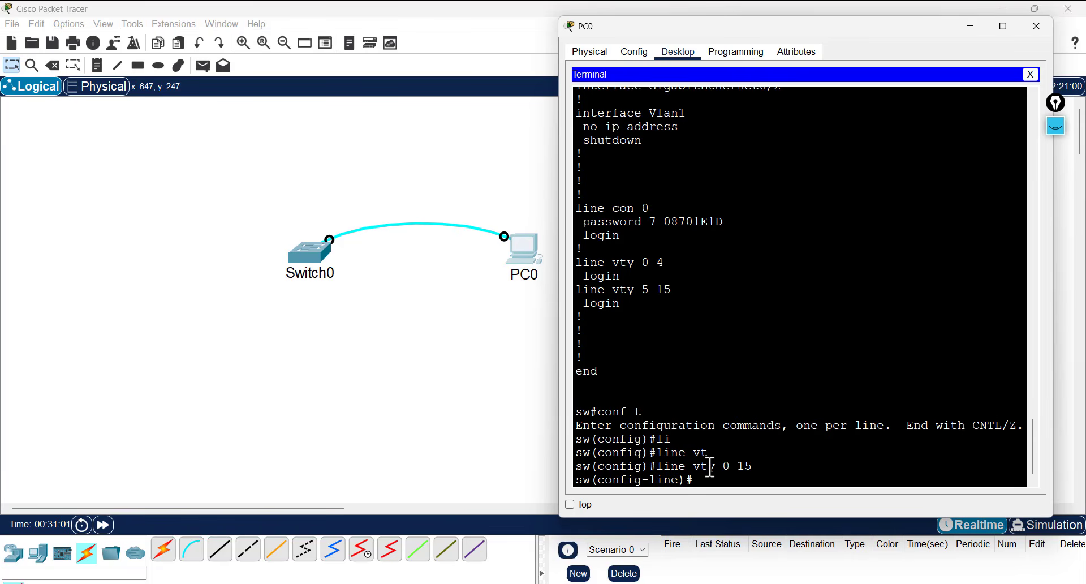
# - Set a password on the vty lines and require login
pyautogui.write('pas')
pyautogui.press('Tab')
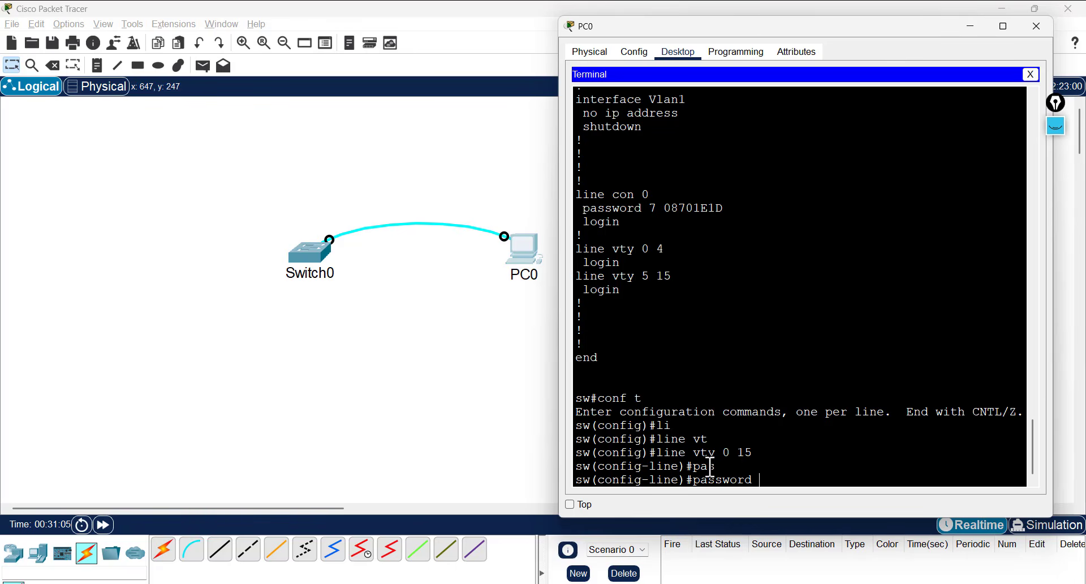
pyautogui.write('cisco')
pyautogui.press('Return')
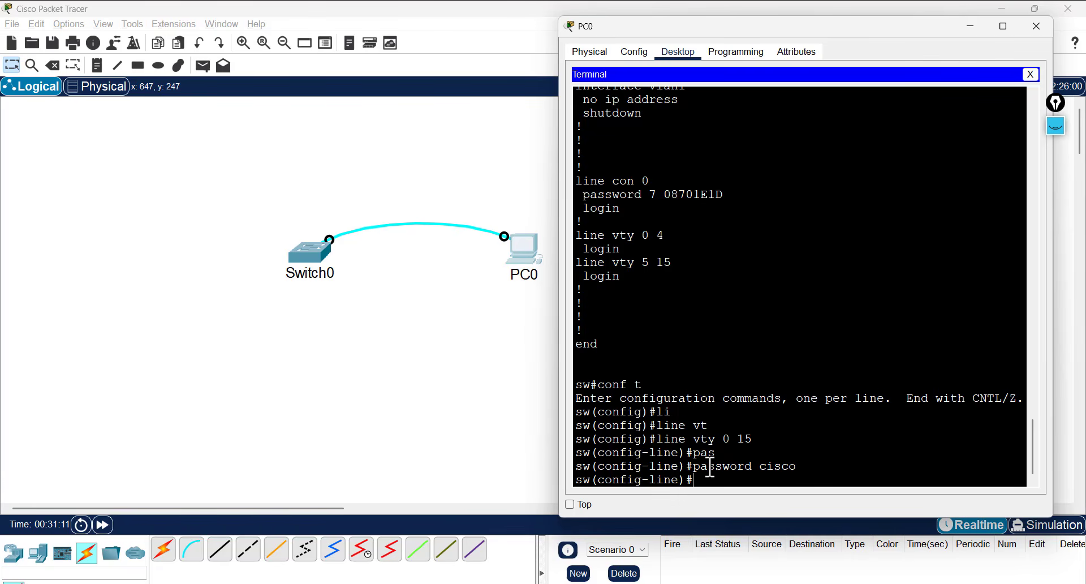
pyautogui.write('logi')
pyautogui.press('Tab')
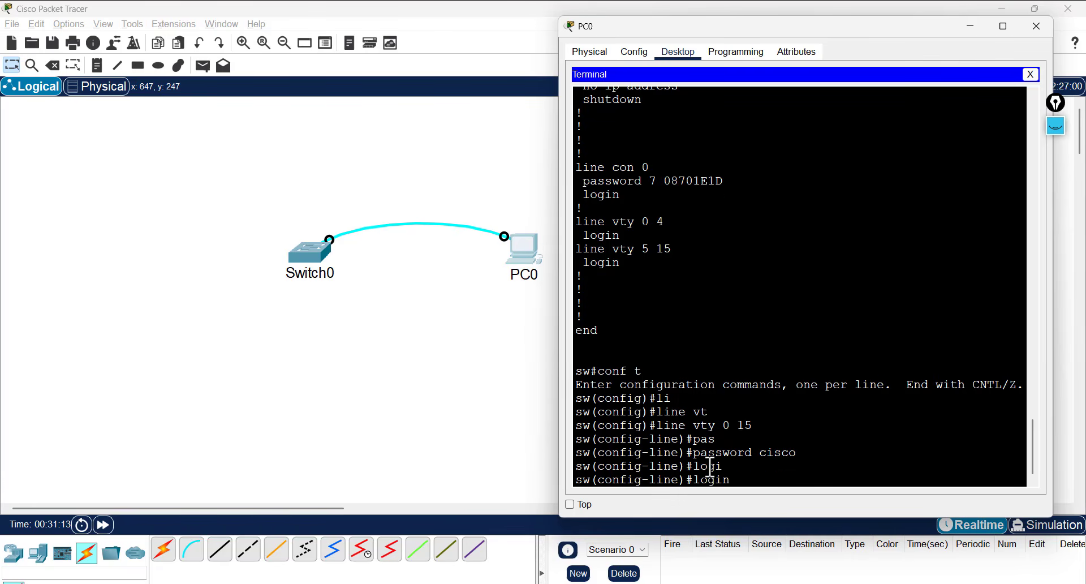
pyautogui.press('Return')
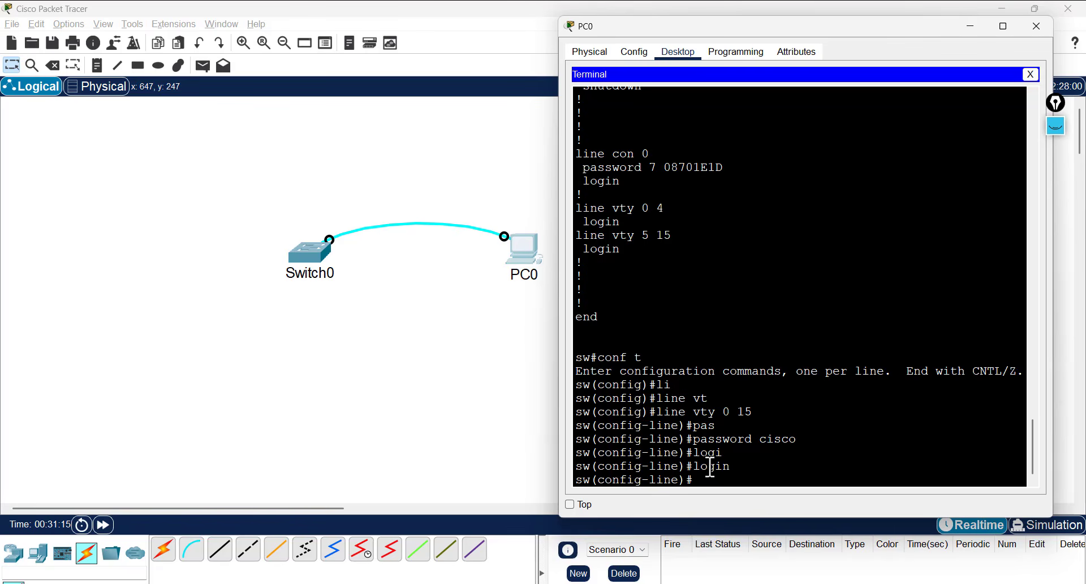
# - Try Tab-completing 'sec', then circle the vty password and login commands on screen
pyautogui.write('se')
pyautogui.press('Tab')
pyautogui.write('c')
pyautogui.press('Tab')
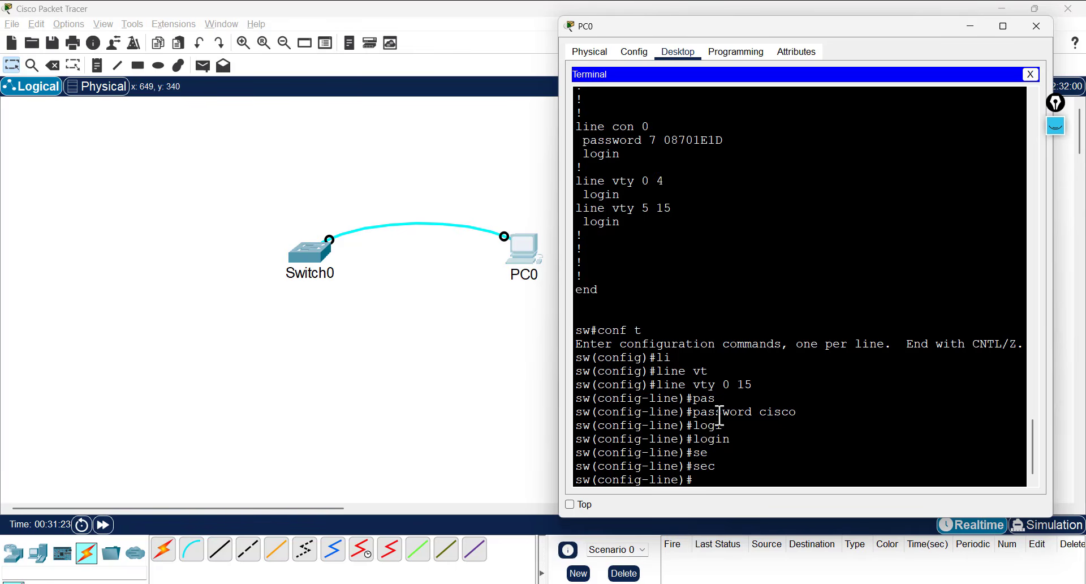
pyautogui.click(1056, 126)
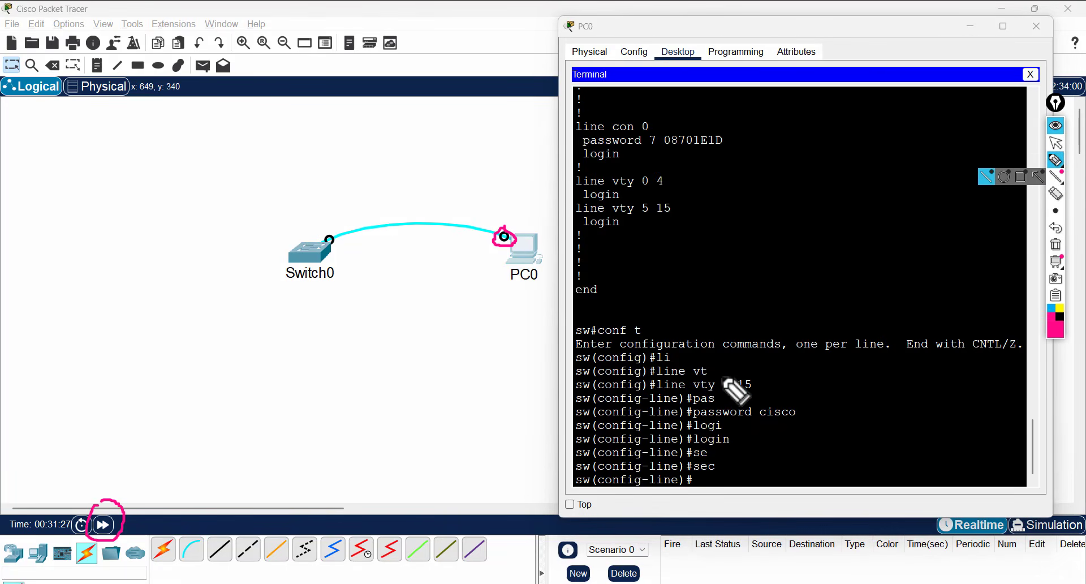
pyautogui.moveTo(651, 374)
pyautogui.mouseDown()
pyautogui.moveTo(731, 374)
pyautogui.moveTo(804, 408)
pyautogui.moveTo(777, 454)
pyautogui.moveTo(676, 447)
pyautogui.moveTo(633, 418)
pyautogui.moveTo(627, 390)
pyautogui.moveTo(666, 381)
pyautogui.mouseUp()
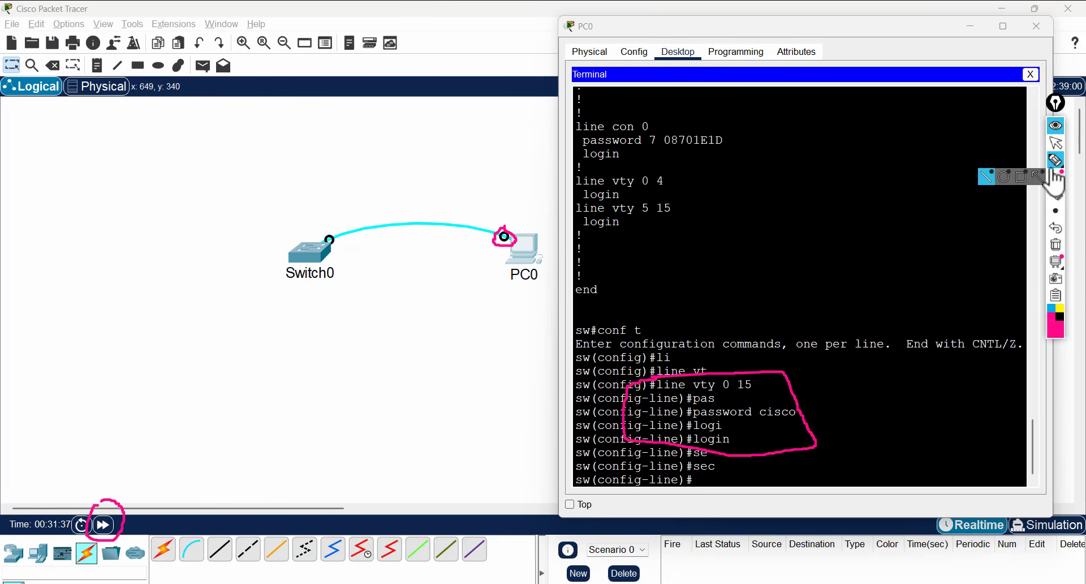
pyautogui.click(1057, 126)
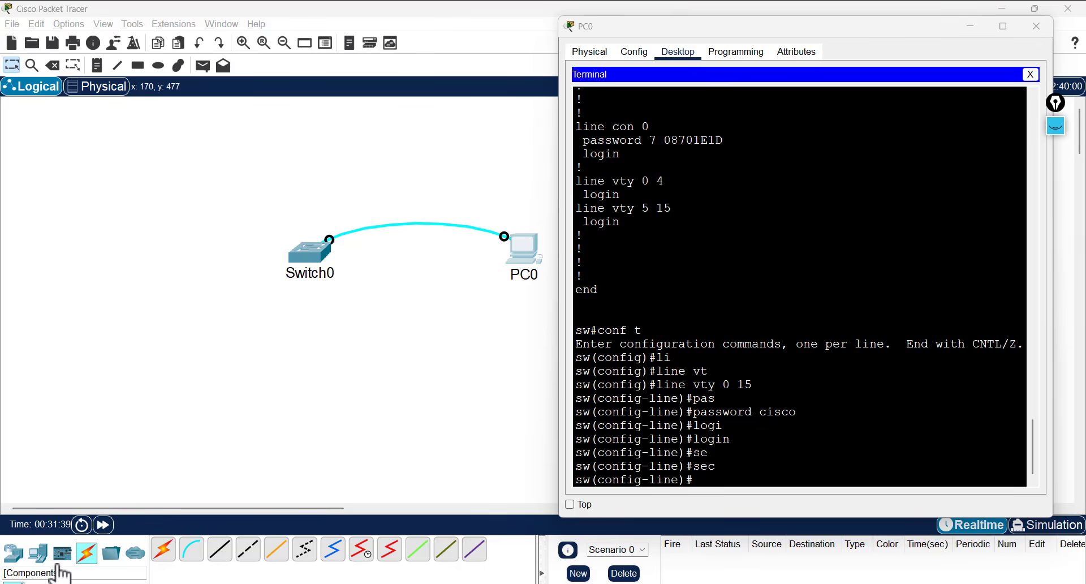
# - Place a Laptop0 on the canvas and close the PC0 terminal window
pyautogui.click(38, 552)
pyautogui.click(192, 551)
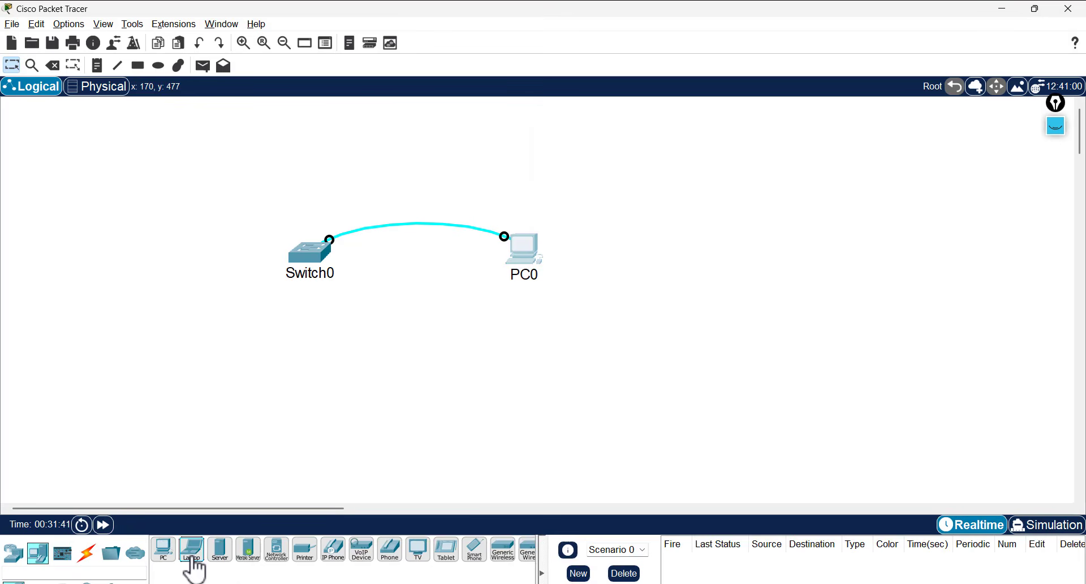
pyautogui.click(433, 350)
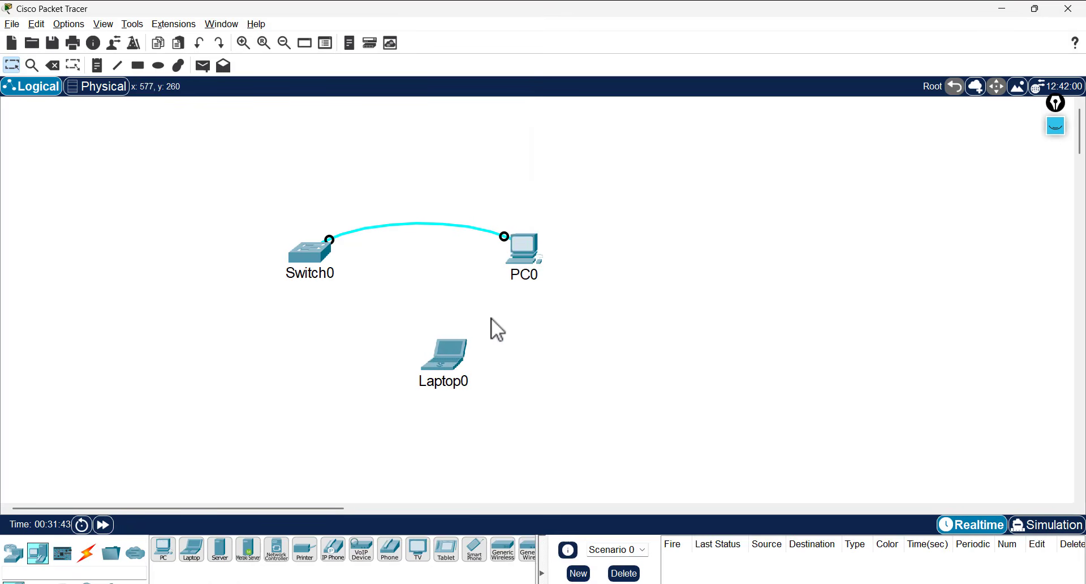
pyautogui.click(519, 247)
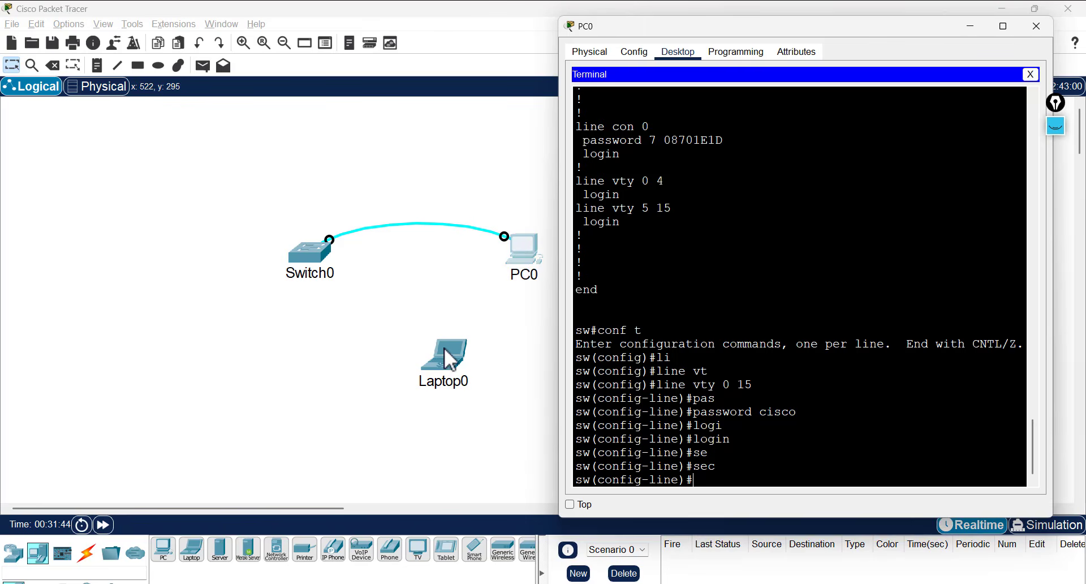
pyautogui.click(344, 282)
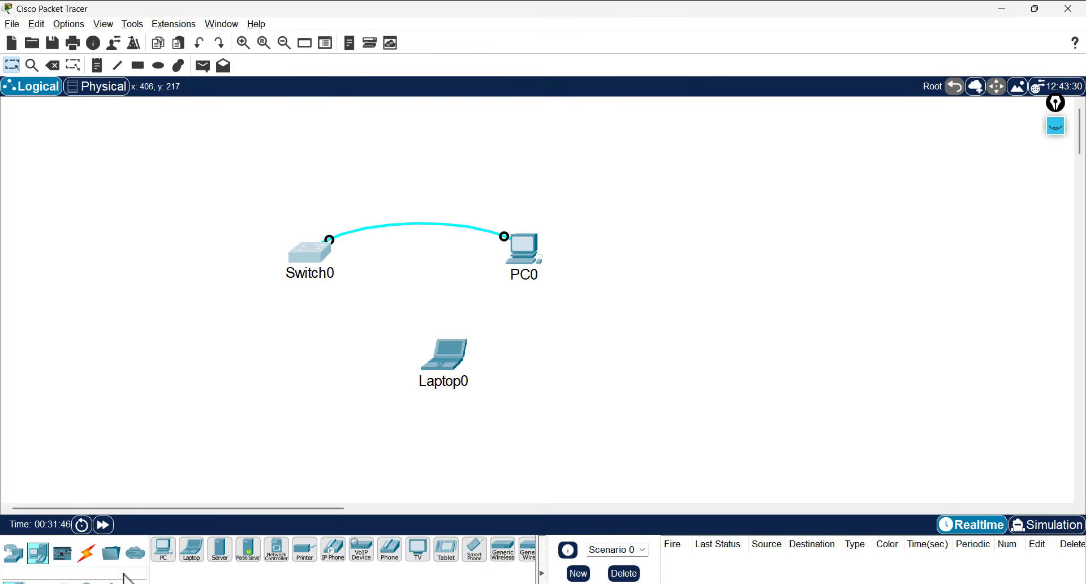
# - Cable Laptop0 FastEthernet0 to Switch0 FastEthernet0/1 with copper straight-through, then move Laptop0 left
pyautogui.click(86, 552)
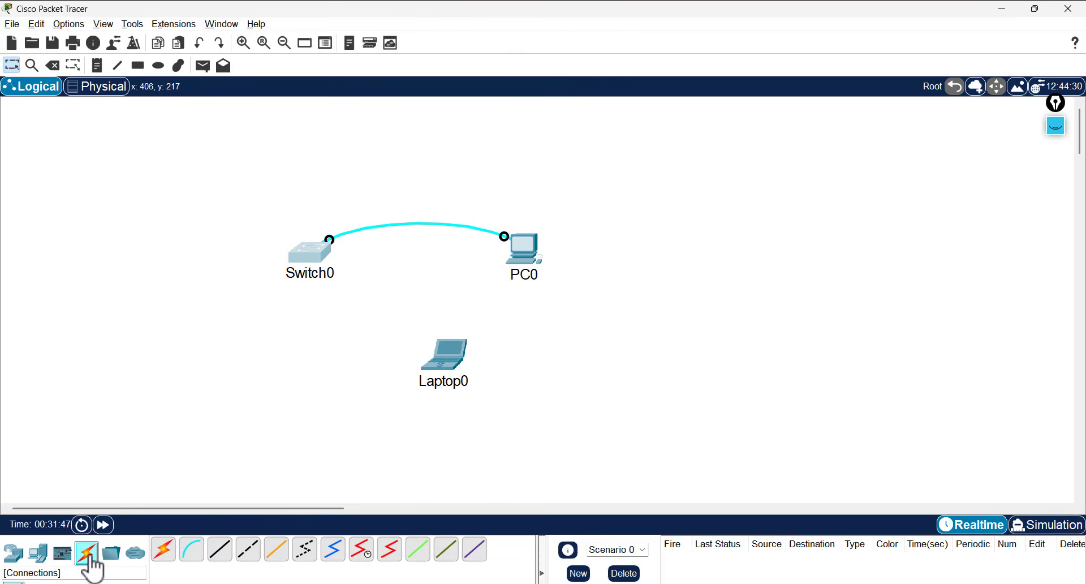
pyautogui.click(220, 552)
pyautogui.click(451, 358)
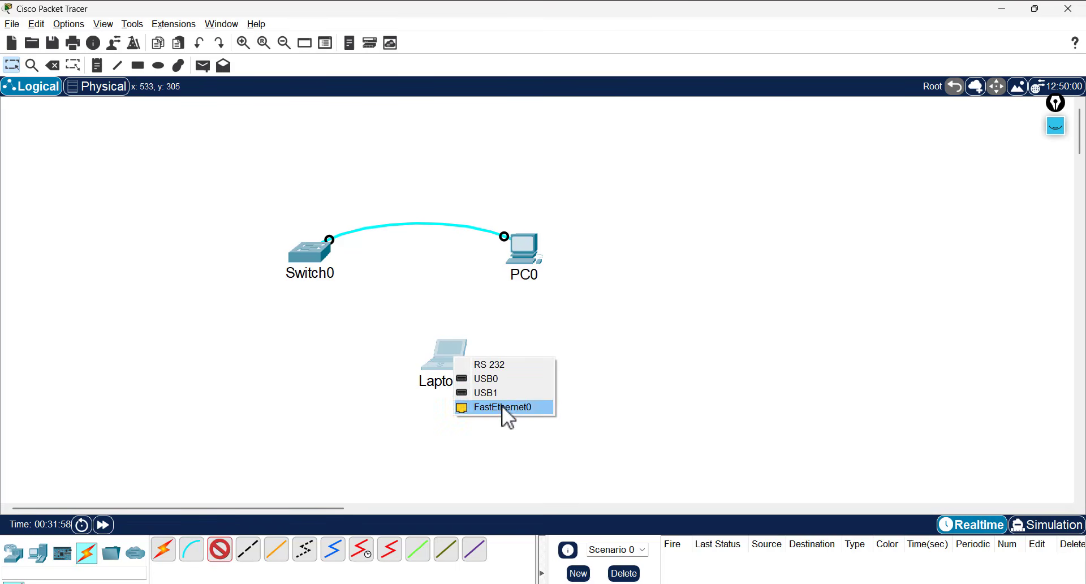
pyautogui.click(502, 405)
pyautogui.click(305, 244)
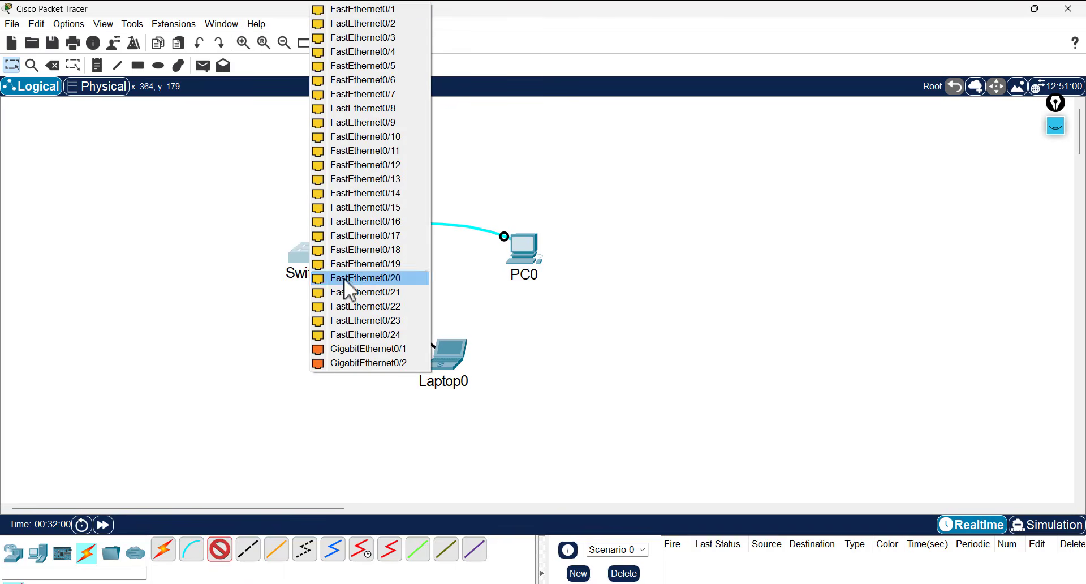
pyautogui.click(421, 9)
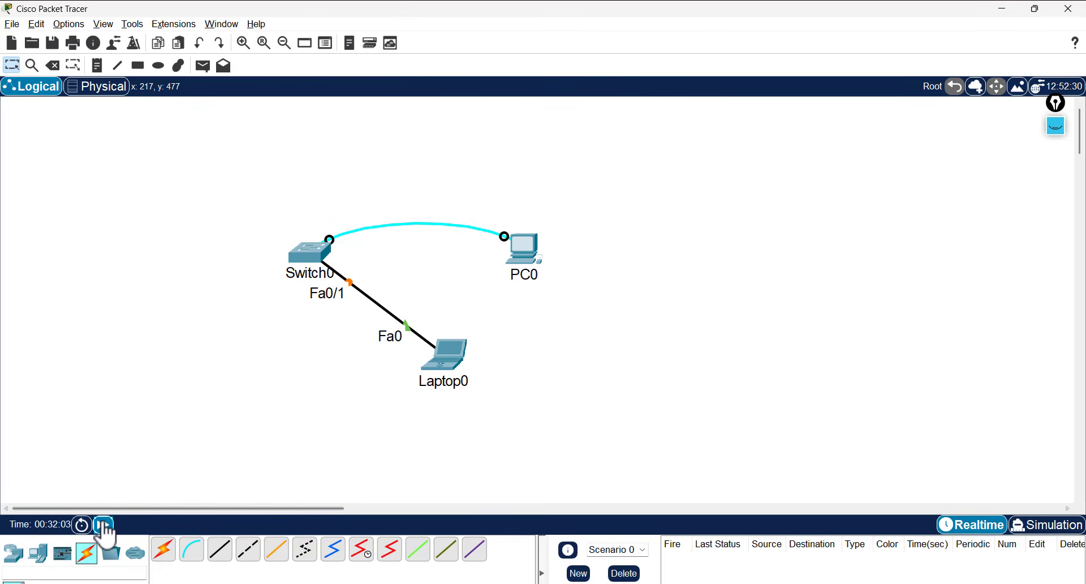
pyautogui.click(103, 525)
pyautogui.moveTo(435, 359); pyautogui.dragTo(110, 269)
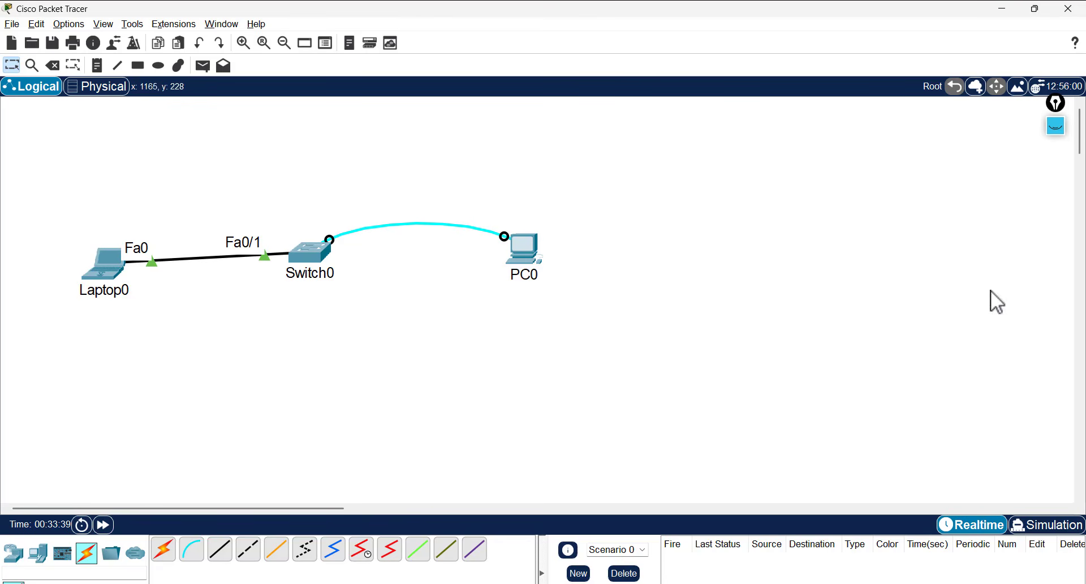
# - Ink a boxed 'iP' above Switch0, an arrow pointing up at it, and circle Fa0/1
pyautogui.click(1057, 125)
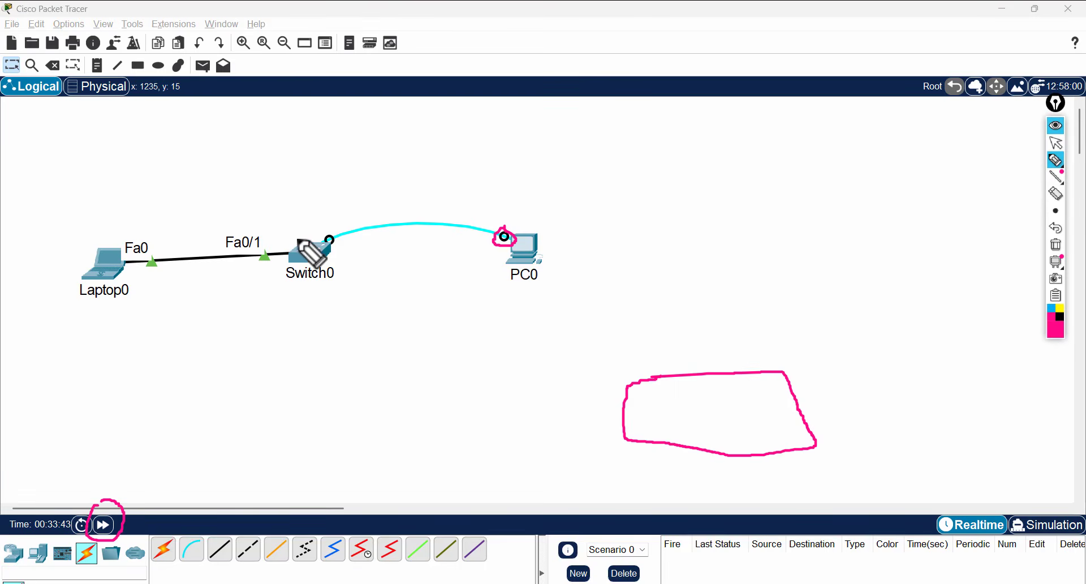
pyautogui.moveTo(299, 188); pyautogui.dragTo(301, 206)
pyautogui.click(298, 175)
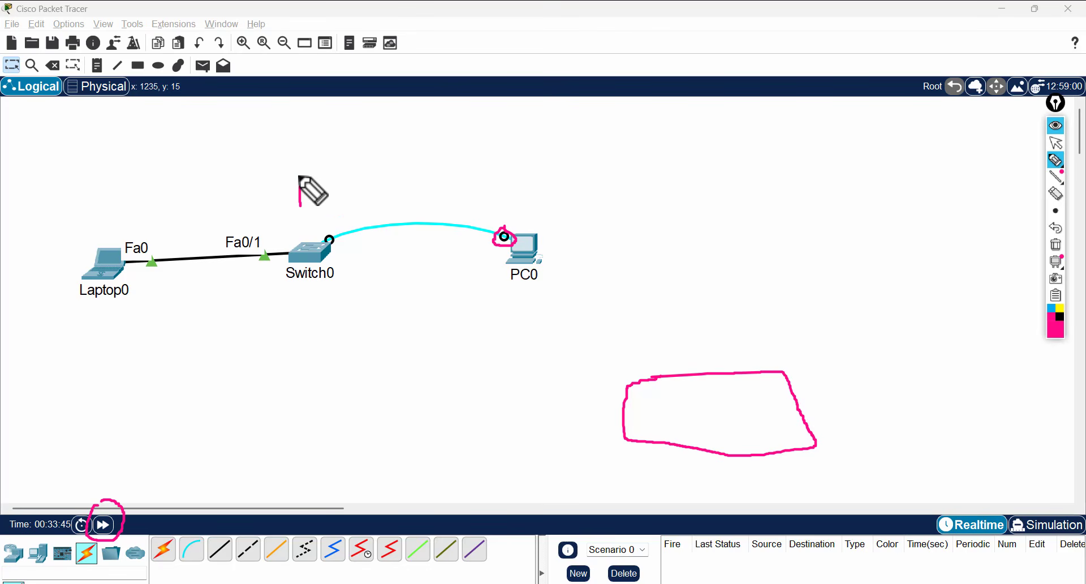
pyautogui.moveTo(314, 169); pyautogui.dragTo(313, 212)
pyautogui.moveTo(315, 170); pyautogui.dragTo(313, 196)
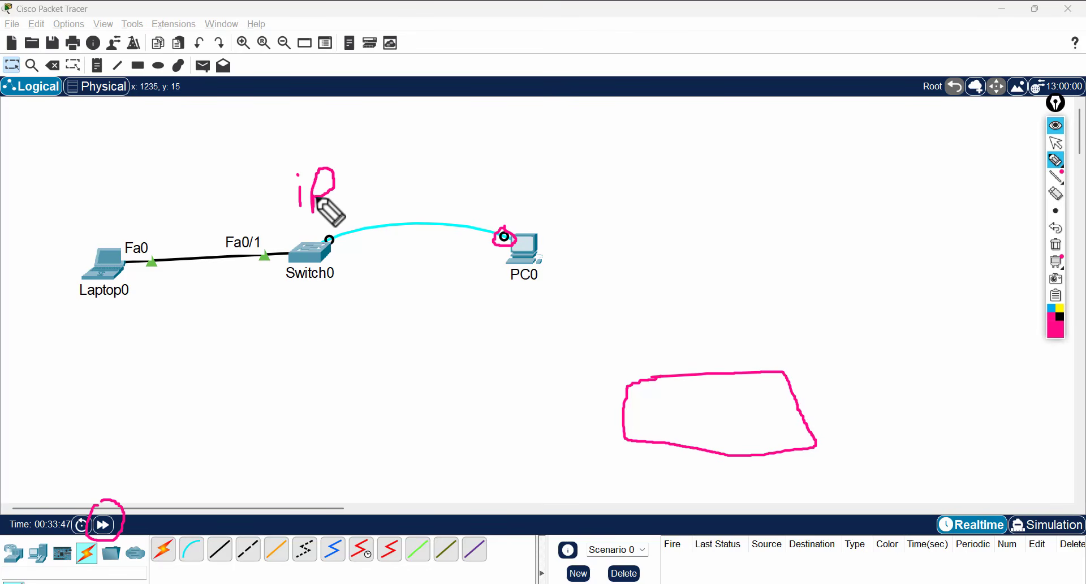
pyautogui.moveTo(335, 152); pyautogui.dragTo(270, 158)
pyautogui.moveTo(269, 157)
pyautogui.mouseDown()
pyautogui.moveTo(269, 199)
pyautogui.moveTo(347, 232)
pyautogui.mouseUp()
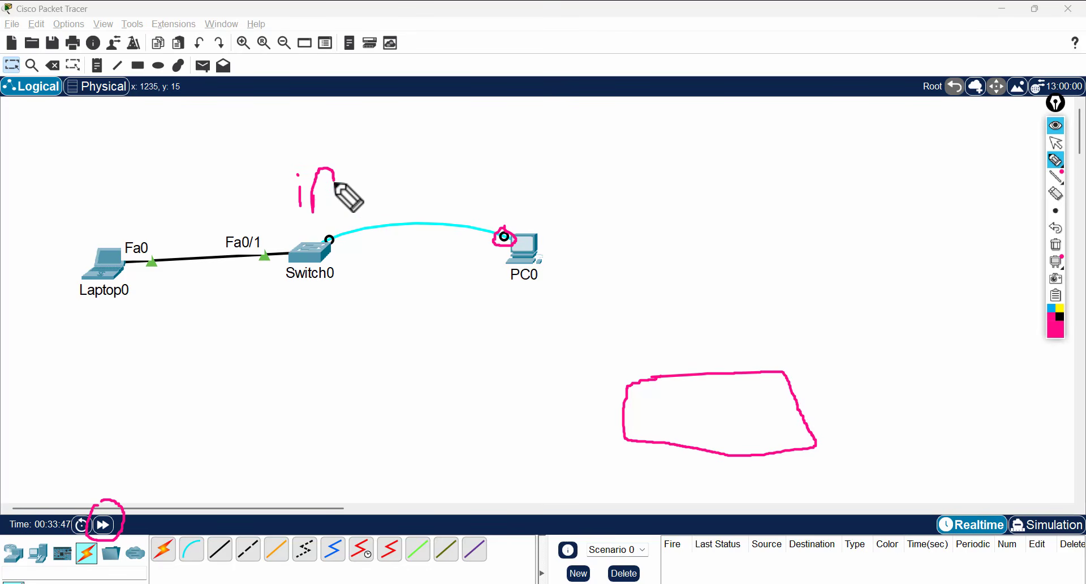
pyautogui.moveTo(334, 180); pyautogui.dragTo(314, 197)
pyautogui.moveTo(334, 152)
pyautogui.mouseDown()
pyautogui.moveTo(270, 158)
pyautogui.moveTo(347, 226)
pyautogui.moveTo(337, 150)
pyautogui.mouseUp()
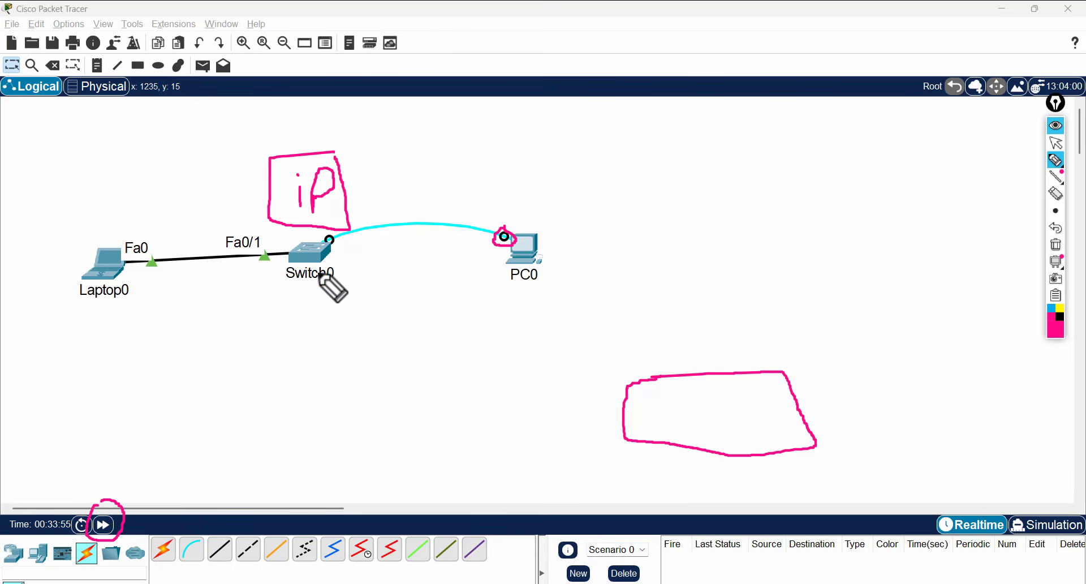
pyautogui.moveTo(302, 335)
pyautogui.mouseDown()
pyautogui.moveTo(300, 276)
pyautogui.moveTo(317, 300)
pyautogui.moveTo(297, 276)
pyautogui.mouseUp()
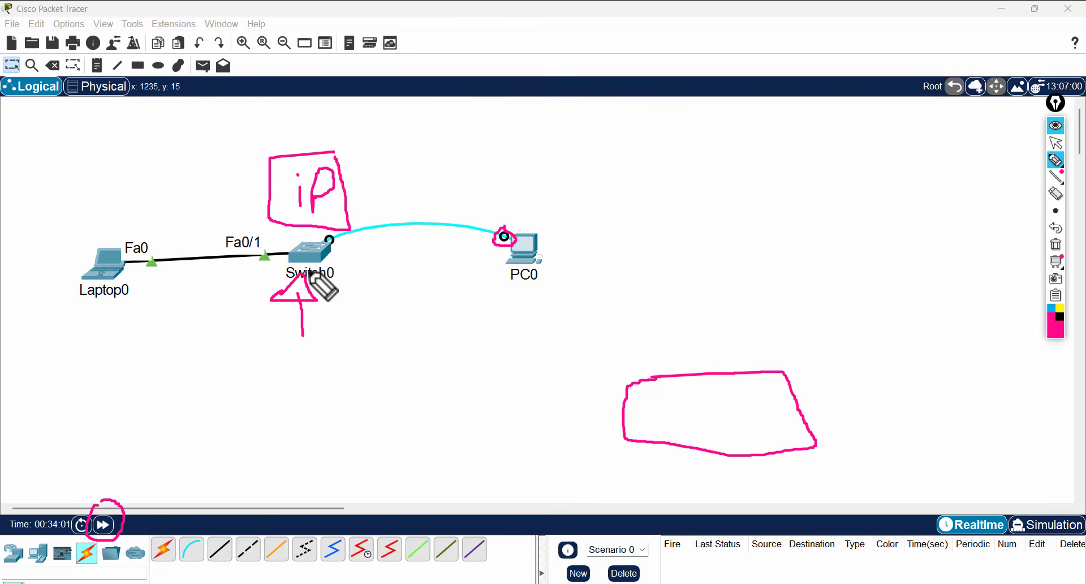
pyautogui.moveTo(300, 249)
pyautogui.mouseDown()
pyautogui.moveTo(271, 244)
pyautogui.moveTo(298, 256)
pyautogui.mouseUp()
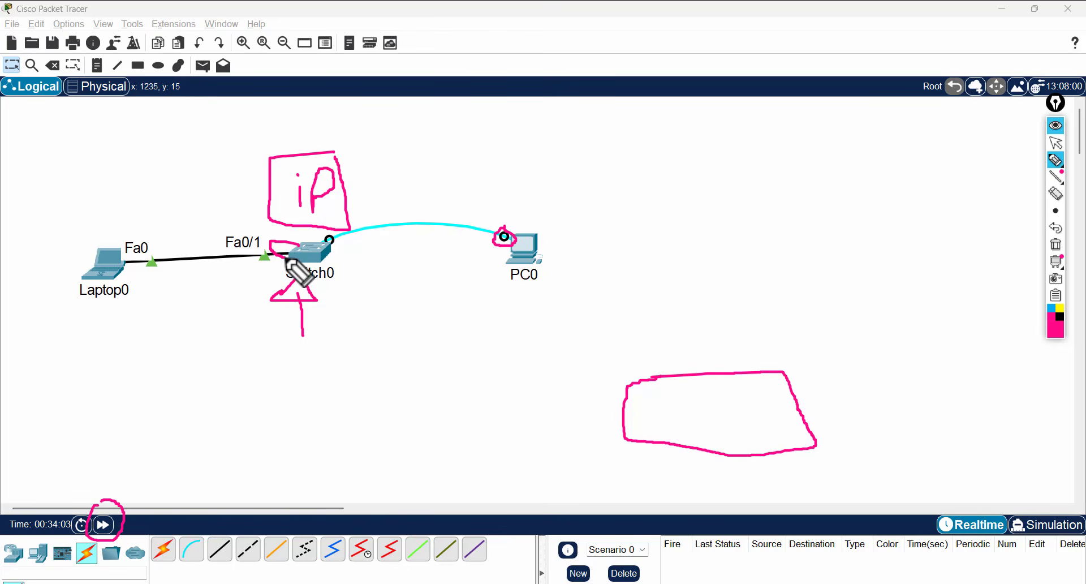
# - Clear the ink and write 'ssh' and 'TelneT' notes on the canvas
pyautogui.click(1056, 246)
pyautogui.click(641, 134)
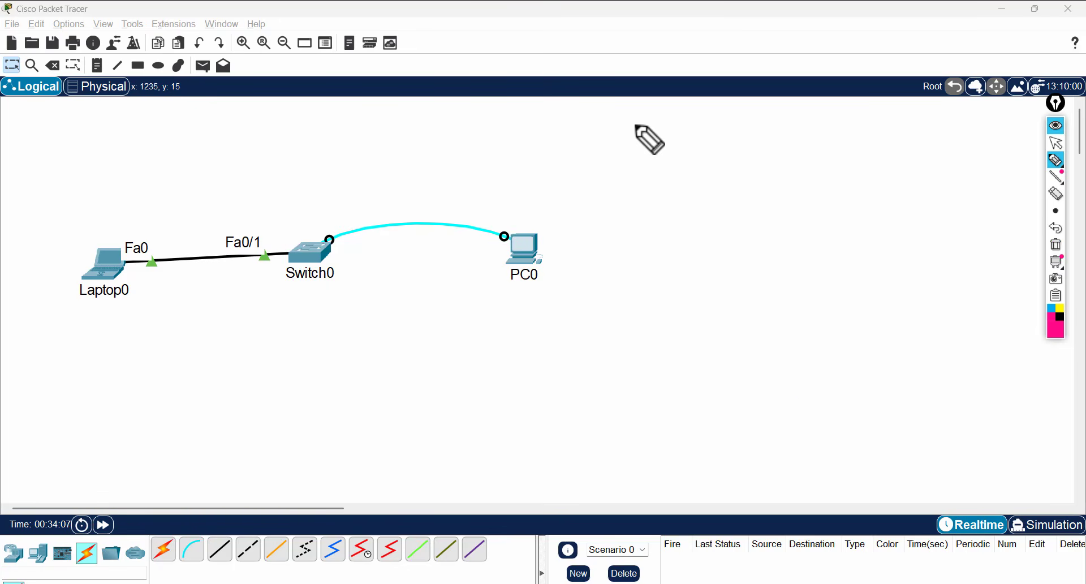
pyautogui.moveTo(640, 134); pyautogui.dragTo(620, 175)
pyautogui.moveTo(671, 133); pyautogui.dragTo(656, 176)
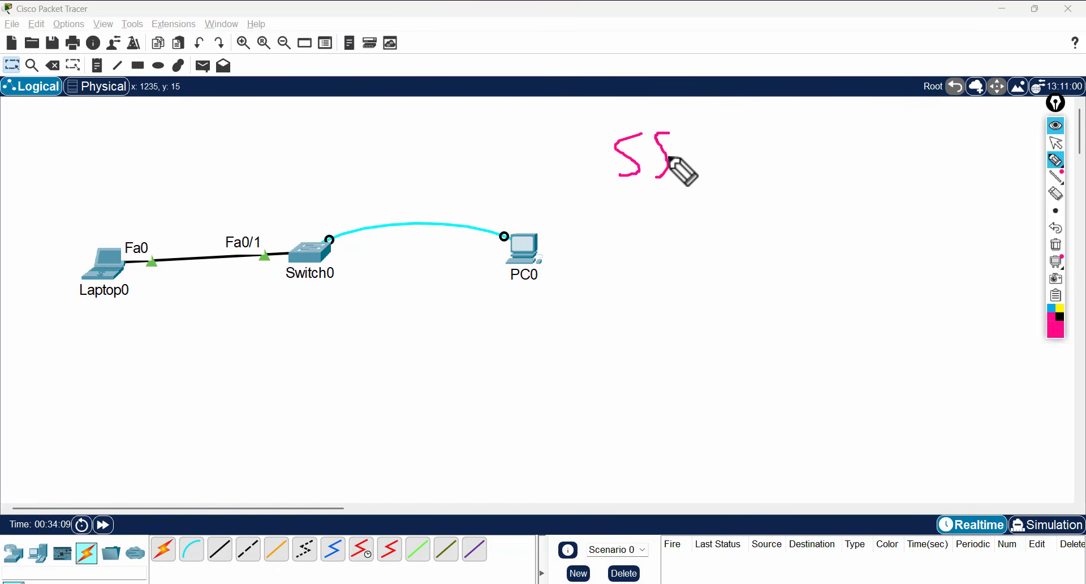
pyautogui.moveTo(695, 107)
pyautogui.mouseDown()
pyautogui.moveTo(698, 166)
pyautogui.moveTo(730, 173)
pyautogui.mouseUp()
pyautogui.moveTo(662, 222); pyautogui.dragTo(664, 296)
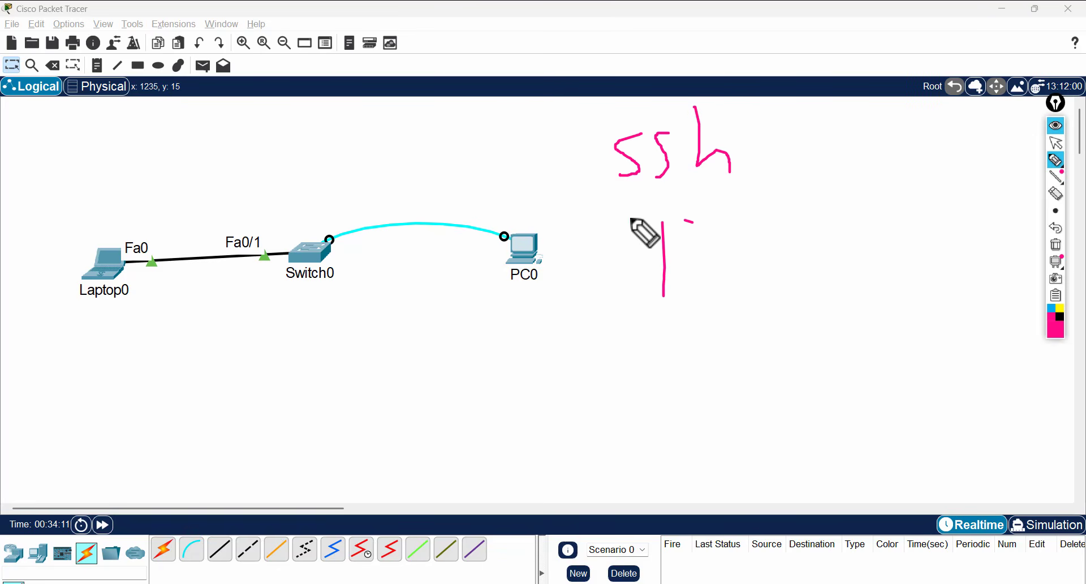
pyautogui.moveTo(628, 216); pyautogui.dragTo(693, 222)
pyautogui.moveTo(683, 256); pyautogui.dragTo(718, 276)
pyautogui.moveTo(735, 219)
pyautogui.mouseDown()
pyautogui.moveTo(736, 278)
pyautogui.moveTo(825, 251)
pyautogui.moveTo(843, 275)
pyautogui.mouseUp()
pyautogui.moveTo(857, 232); pyautogui.dragTo(862, 275)
pyautogui.moveTo(889, 202); pyautogui.dragTo(840, 201)
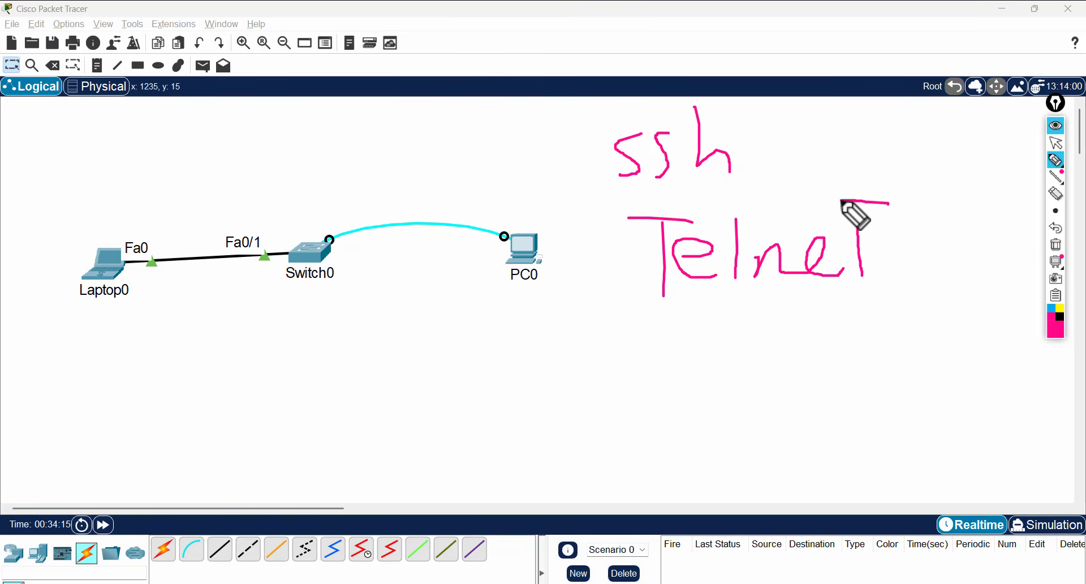
# - Add numbered notes '1 IP' and '2 conn', a boxed 'Ping', circle Switch0, then erase everything
pyautogui.moveTo(446, 327)
pyautogui.mouseDown()
pyautogui.moveTo(446, 351)
pyautogui.moveTo(430, 319)
pyautogui.moveTo(473, 356)
pyautogui.moveTo(453, 317)
pyautogui.mouseUp()
pyautogui.moveTo(513, 351)
pyautogui.mouseDown()
pyautogui.moveTo(524, 286)
pyautogui.moveTo(487, 334)
pyautogui.moveTo(497, 352)
pyautogui.mouseUp()
pyautogui.moveTo(497, 291); pyautogui.dragTo(462, 291)
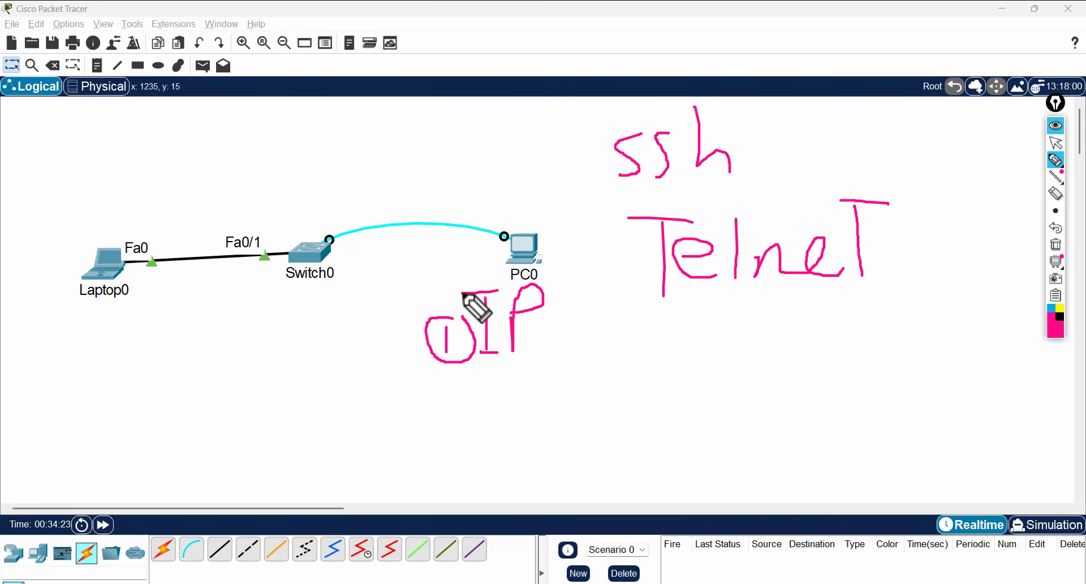
pyautogui.moveTo(447, 390)
pyautogui.mouseDown()
pyautogui.moveTo(449, 407)
pyautogui.moveTo(468, 408)
pyautogui.mouseUp()
pyautogui.moveTo(478, 365)
pyautogui.mouseDown()
pyautogui.moveTo(431, 417)
pyautogui.moveTo(486, 365)
pyautogui.mouseUp()
pyautogui.moveTo(551, 382)
pyautogui.mouseDown()
pyautogui.moveTo(554, 409)
pyautogui.moveTo(603, 393)
pyautogui.moveTo(617, 402)
pyautogui.mouseUp()
pyautogui.moveTo(695, 340)
pyautogui.mouseDown()
pyautogui.moveTo(694, 402)
pyautogui.moveTo(681, 366)
pyautogui.mouseUp()
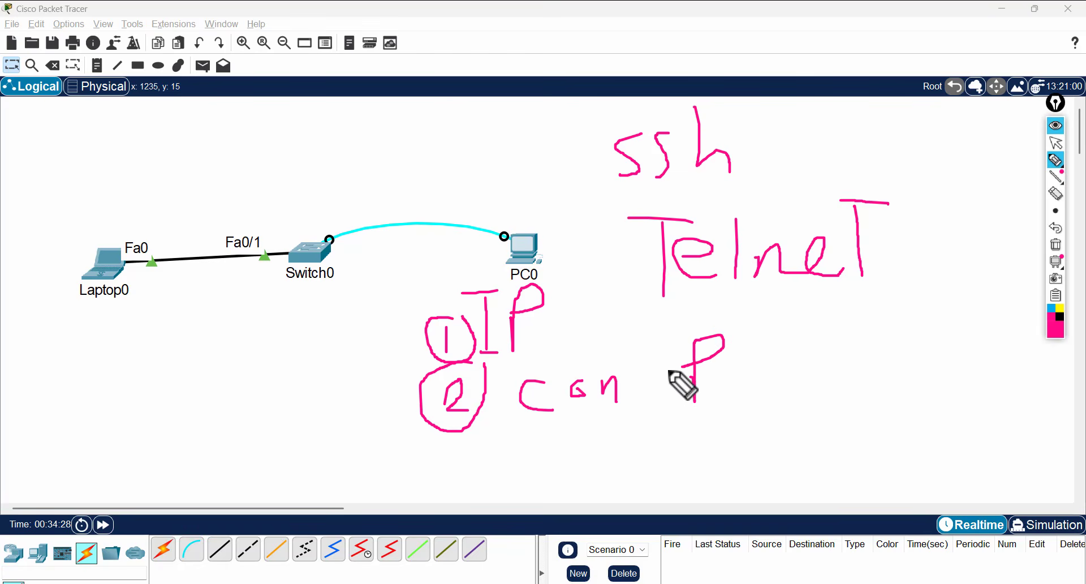
pyautogui.moveTo(633, 402); pyautogui.dragTo(661, 389)
pyautogui.moveTo(725, 370)
pyautogui.mouseDown()
pyautogui.moveTo(725, 388)
pyautogui.moveTo(773, 386)
pyautogui.mouseUp()
pyautogui.moveTo(803, 328); pyautogui.dragTo(773, 395)
pyautogui.moveTo(804, 306)
pyautogui.mouseDown()
pyautogui.moveTo(682, 321)
pyautogui.moveTo(684, 416)
pyautogui.moveTo(844, 364)
pyautogui.moveTo(798, 308)
pyautogui.mouseUp()
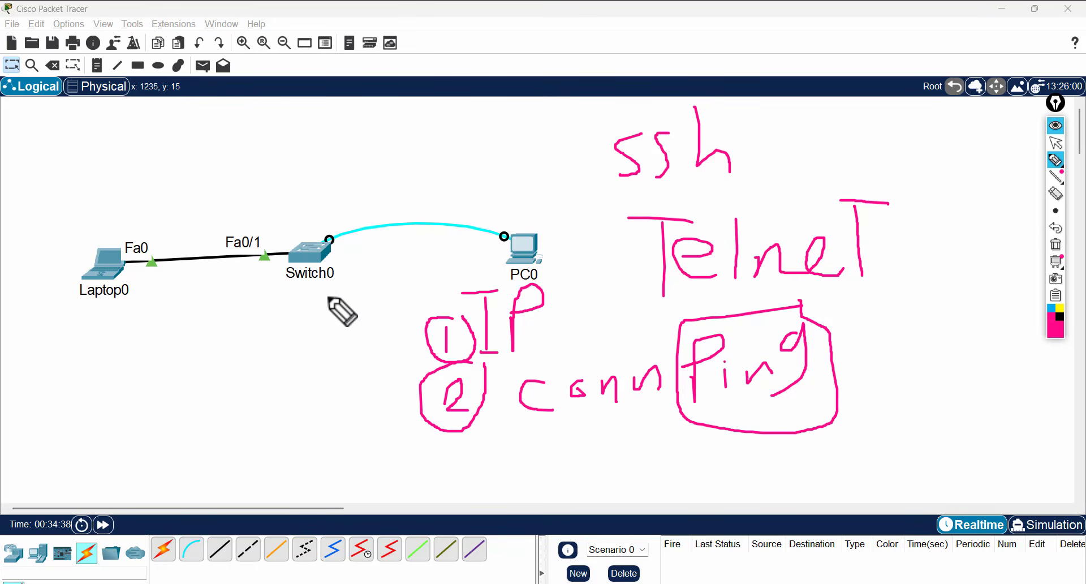
pyautogui.moveTo(347, 274)
pyautogui.mouseDown()
pyautogui.moveTo(284, 235)
pyautogui.moveTo(350, 286)
pyautogui.mouseUp()
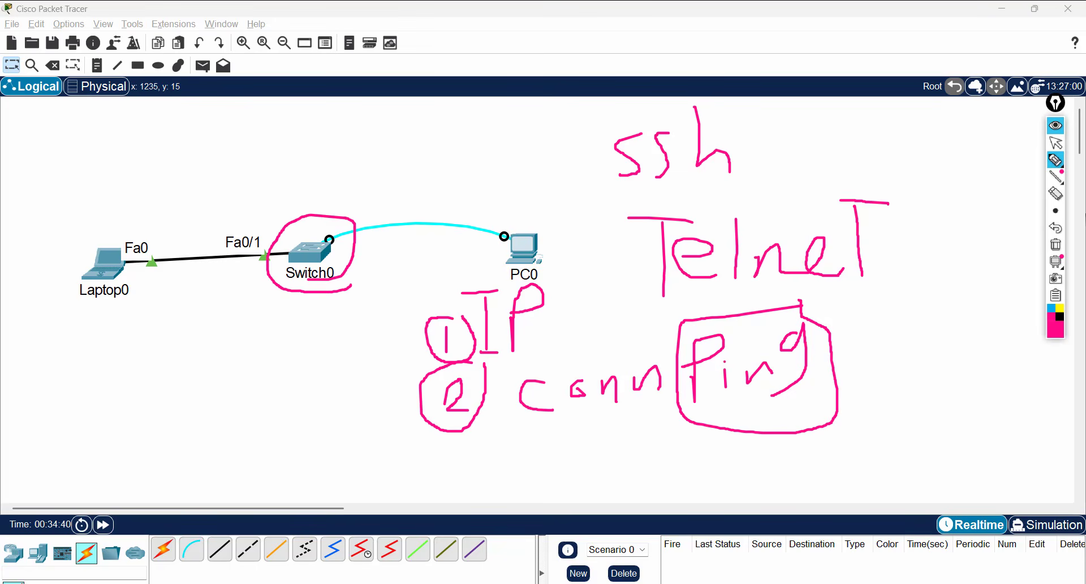
pyautogui.click(1056, 249)
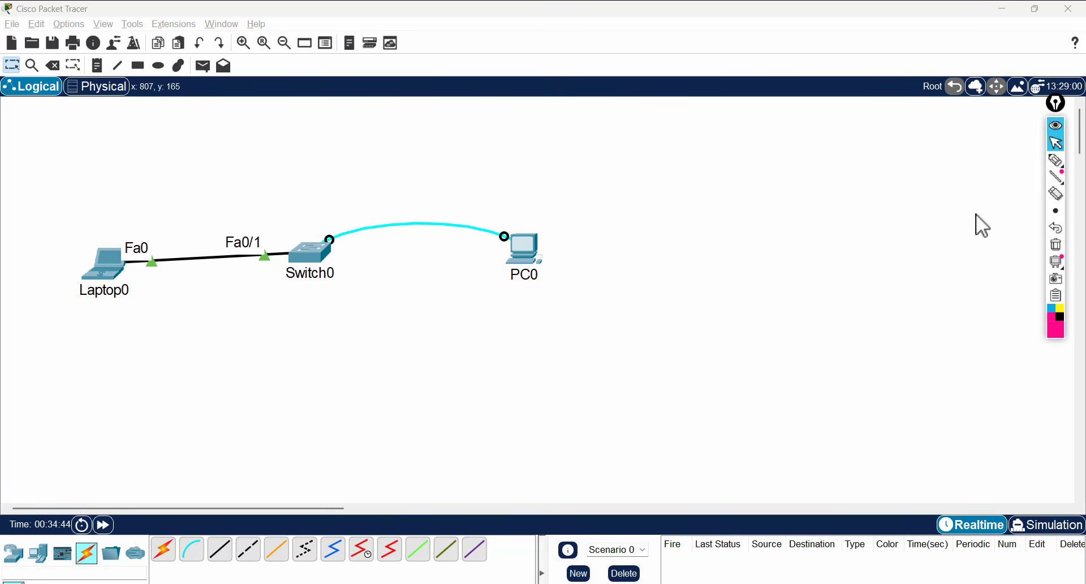
# - In PC0's terminal, give interface vlan 1 the address 192.168.1.100 255.255.255.0
pyautogui.click(1057, 143)
pyautogui.click(526, 240)
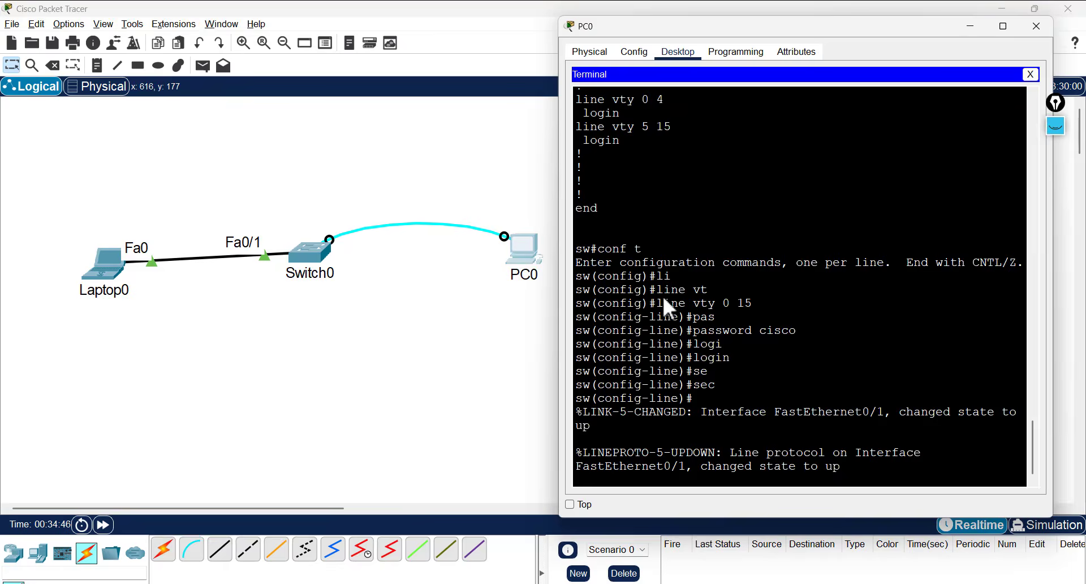
pyautogui.press('Return')
pyautogui.press('Return')
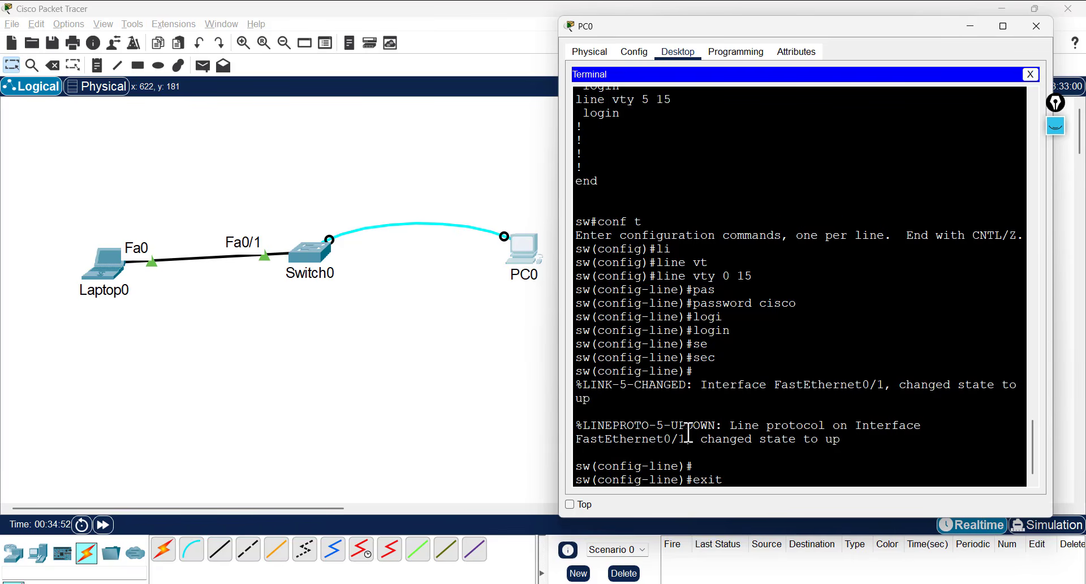
pyautogui.press('Return')
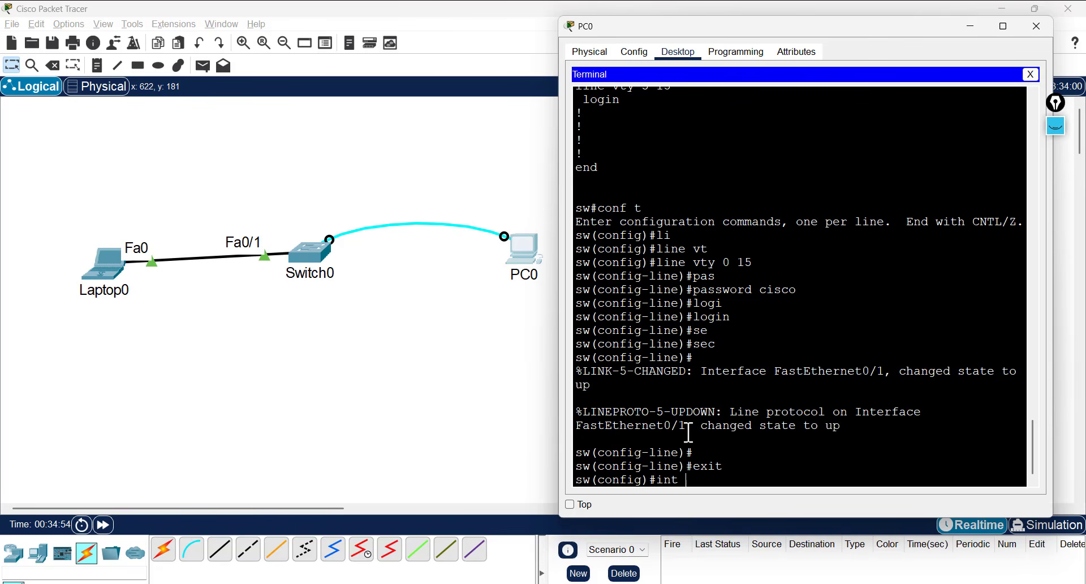
pyautogui.write('int vlan 1')
pyautogui.press('Return')
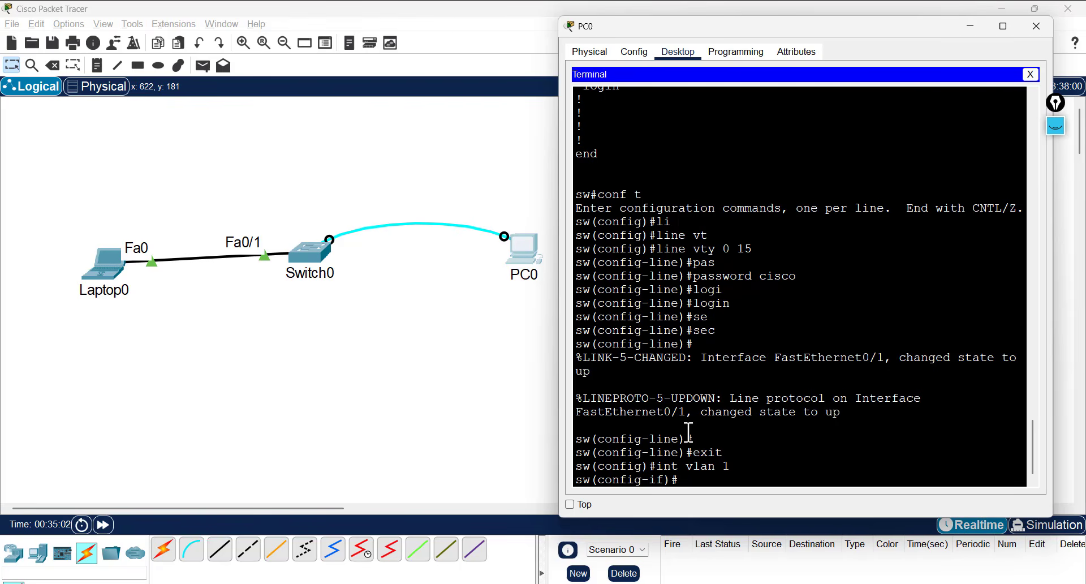
pyautogui.write('ip ad')
pyautogui.press('Tab')
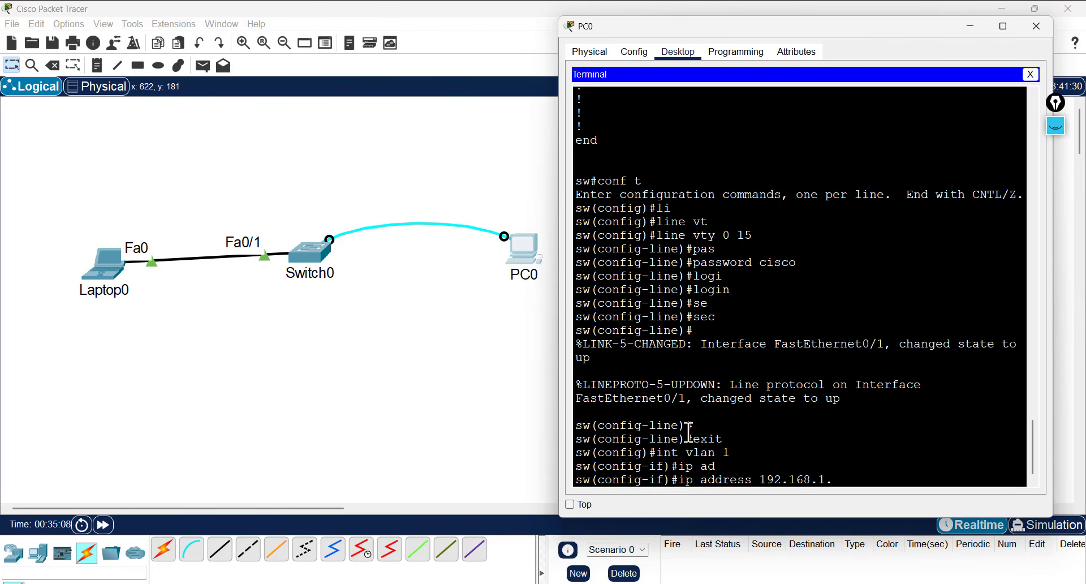
pyautogui.write('192.168.1.100 255.255.255.0')
pyautogui.press('Return')
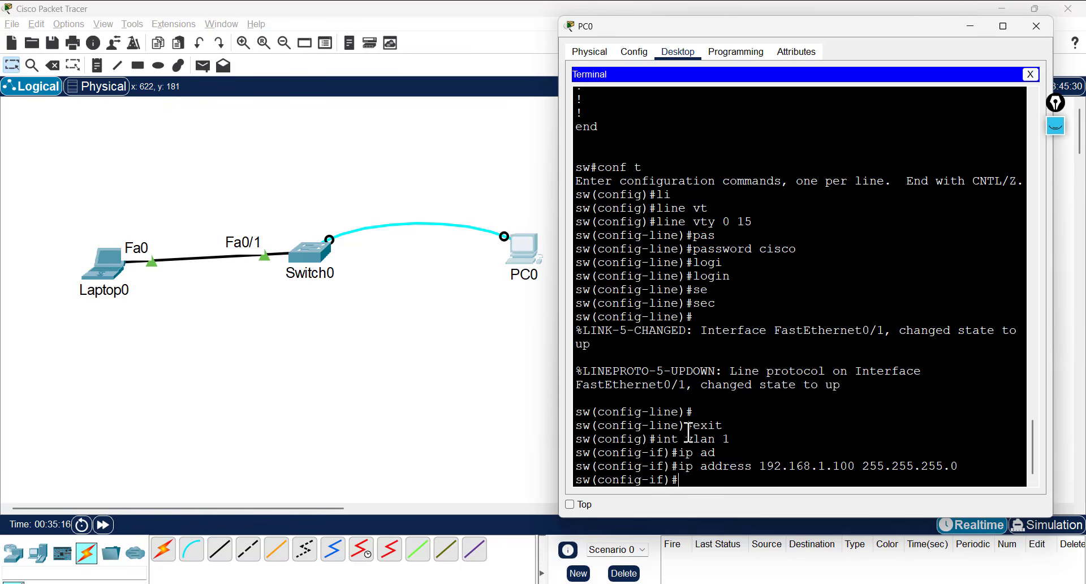
pyautogui.click(362, 310)
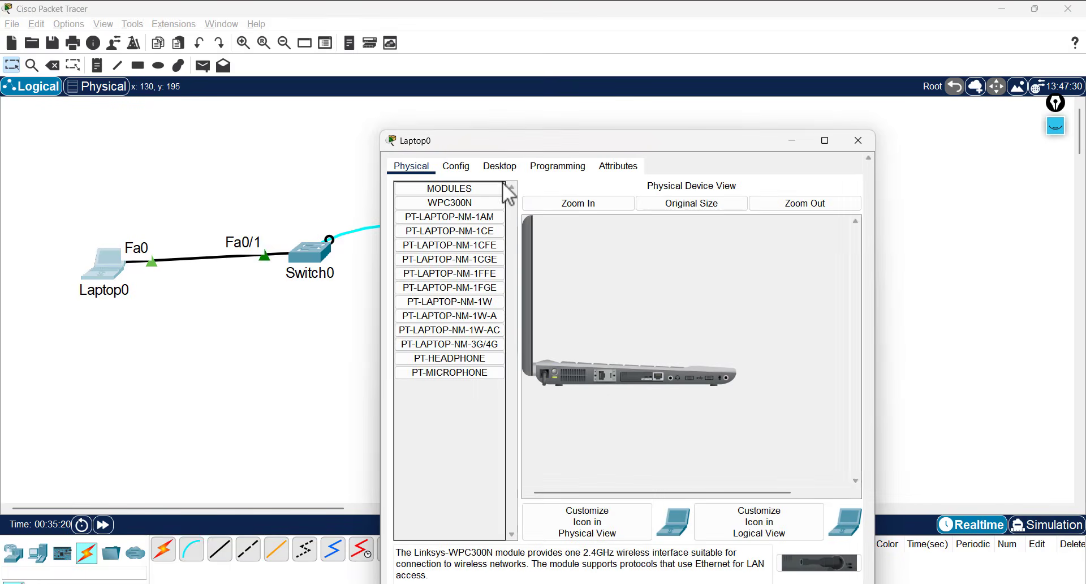
# - Set Laptop0's IPv4 address to 192.168.1.2 with mask 255.255.255.0
pyautogui.click(513, 167)
pyautogui.click(441, 221)
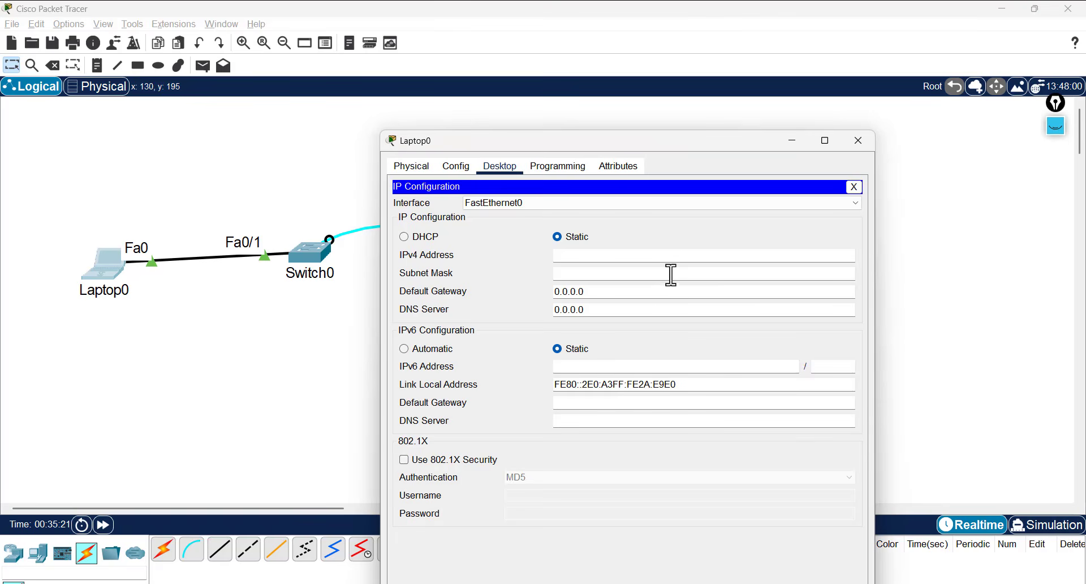
pyautogui.click(642, 253)
pyautogui.write('192.168.1.2')
pyautogui.press('Tab')
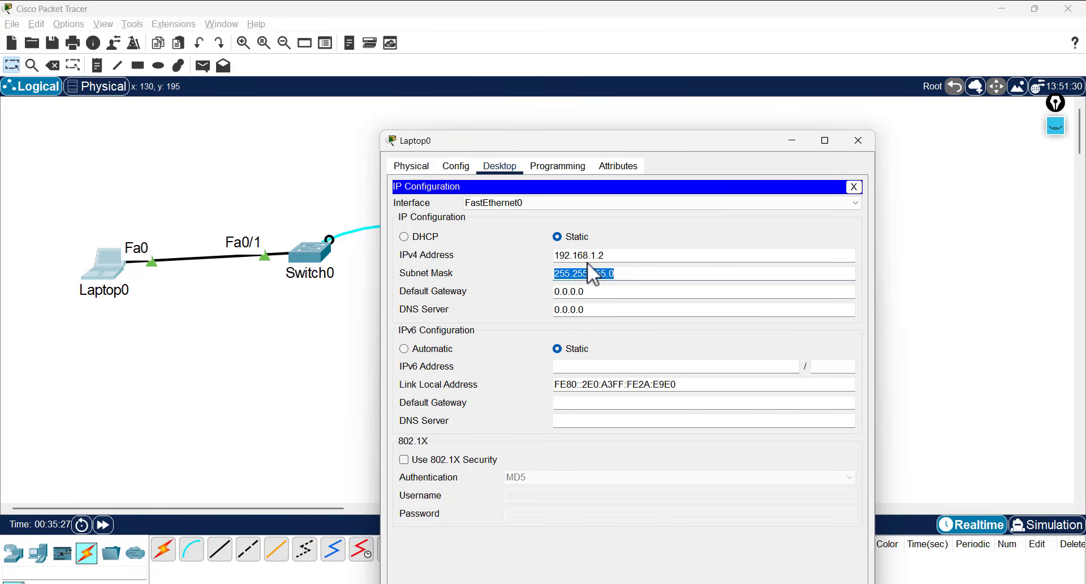
pyautogui.click(860, 142)
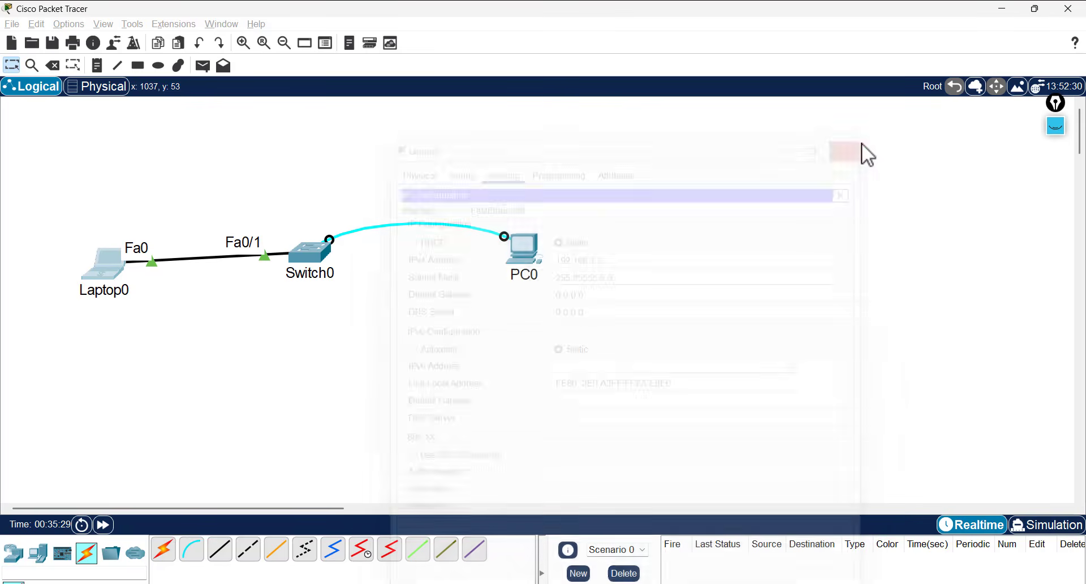
# - Send a simple ping PDU from Laptop0 to Switch0 and fire it, which fails
pyautogui.click(202, 65)
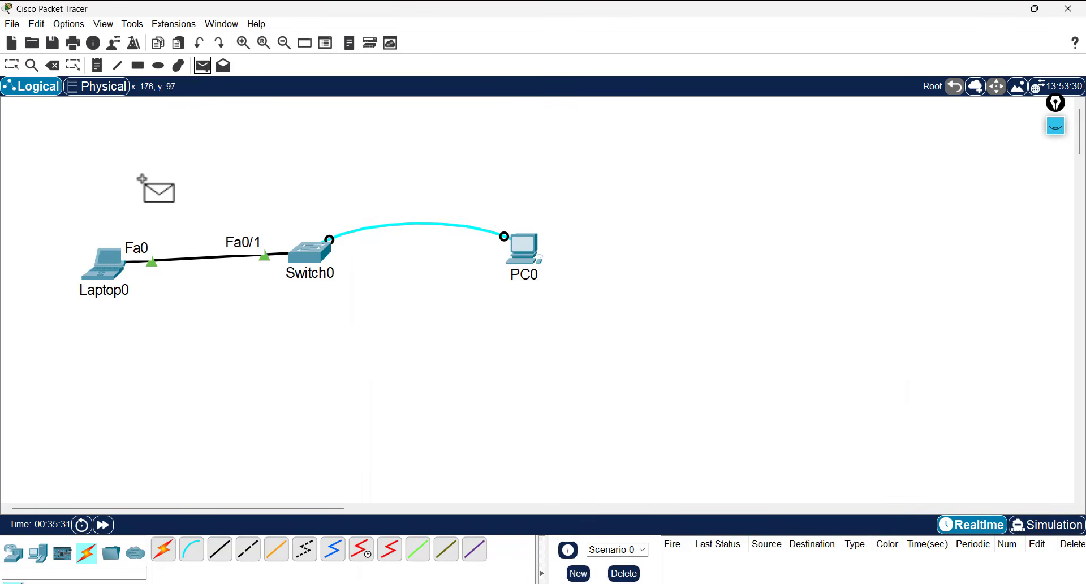
pyautogui.click(105, 259)
pyautogui.click(326, 269)
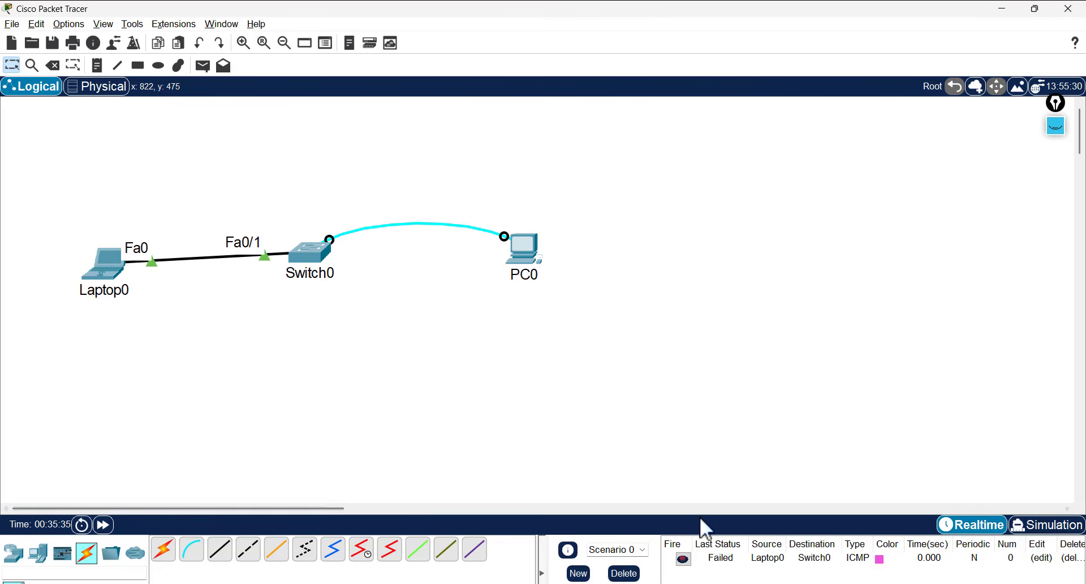
pyautogui.click(683, 559)
pyautogui.click(685, 559)
# - Run 'no sh' on the VLAN 1 interface from PC0's terminal
pyautogui.click(301, 251)
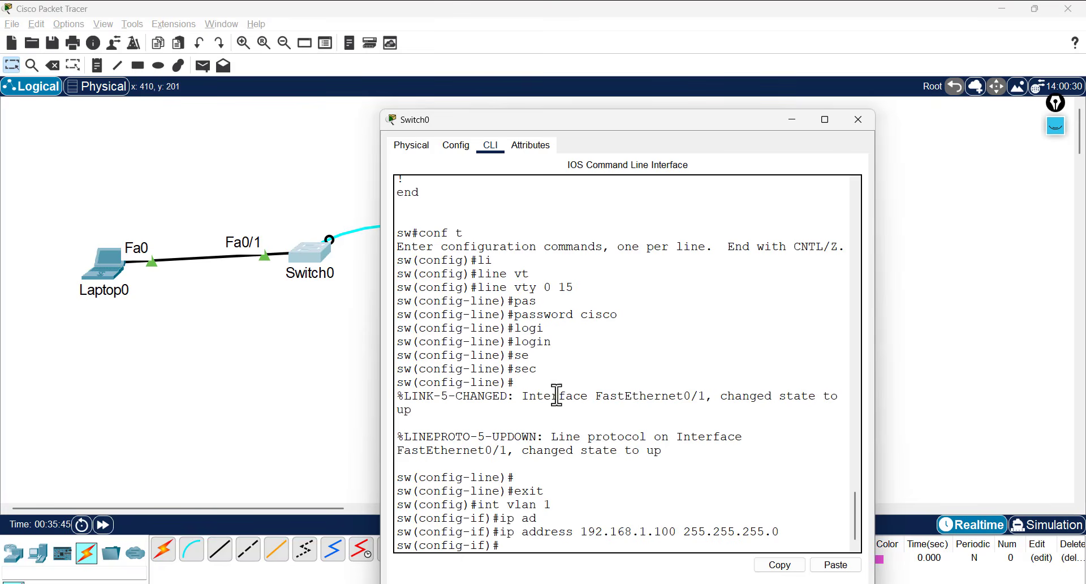
pyautogui.click(859, 119)
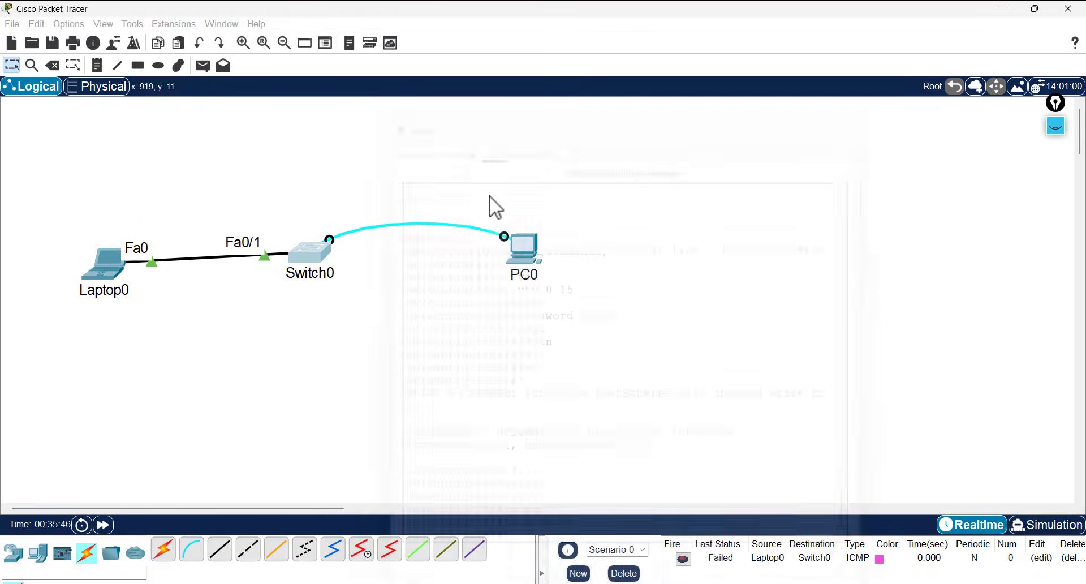
pyautogui.click(525, 245)
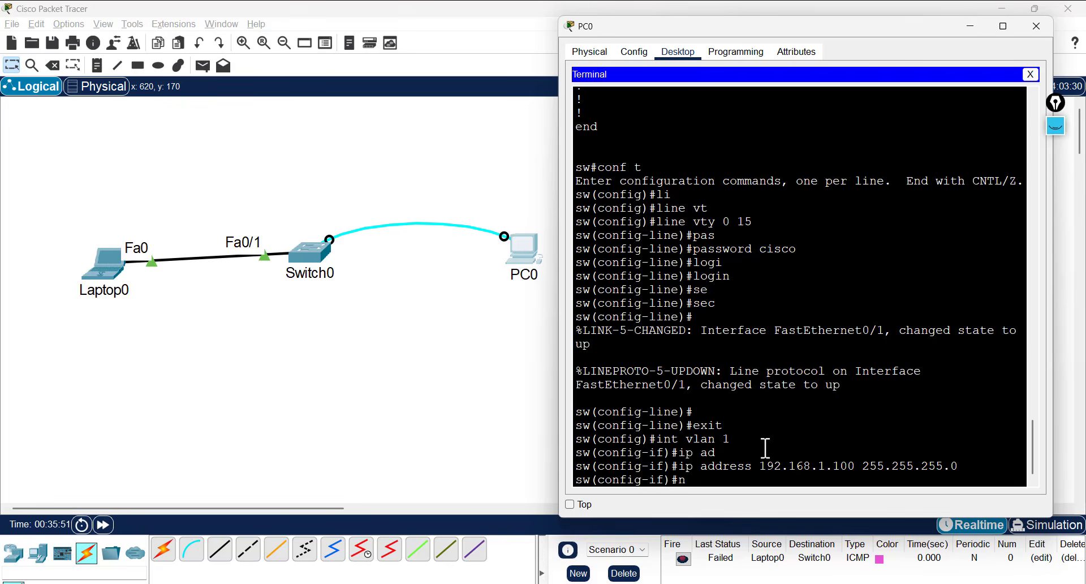
pyautogui.write('sh')
pyautogui.press('Return')
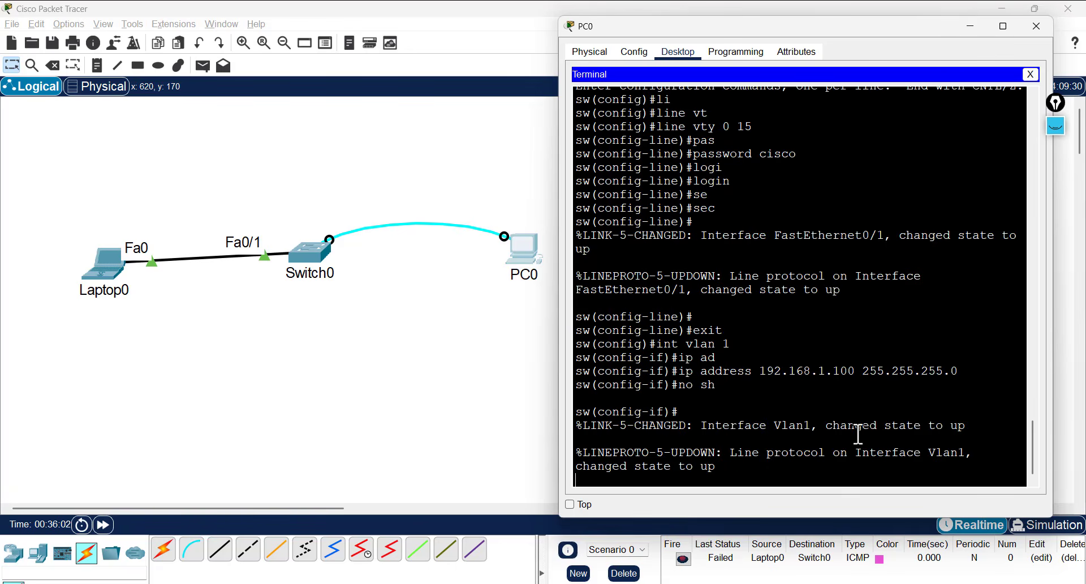
# - Highlight the 'no' keyword and the Vlan1 changed-state-to-up messages
pyautogui.moveTo(826, 427); pyautogui.dragTo(937, 425)
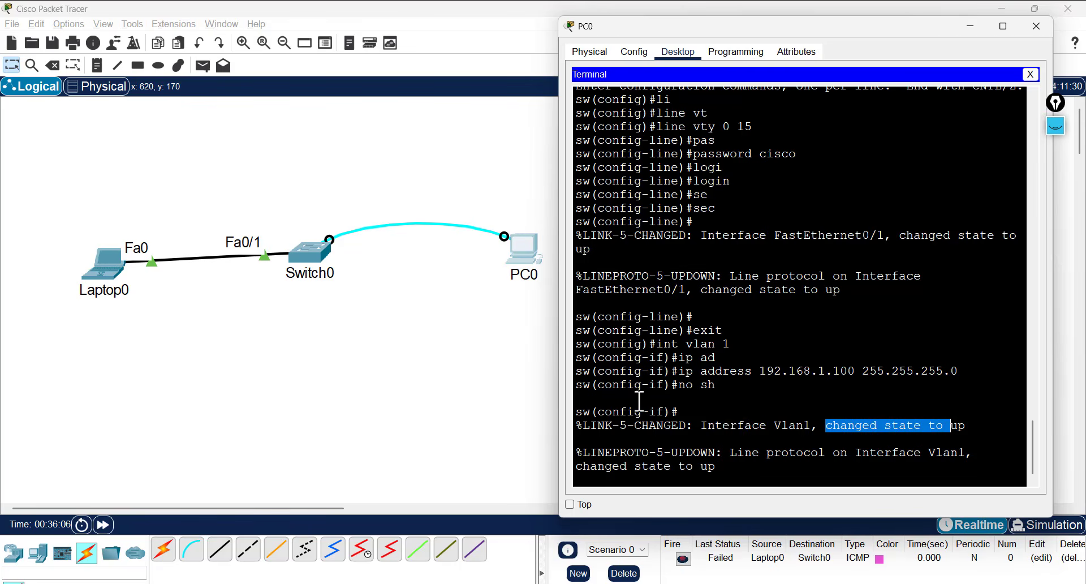
pyautogui.moveTo(694, 387); pyautogui.dragTo(679, 387)
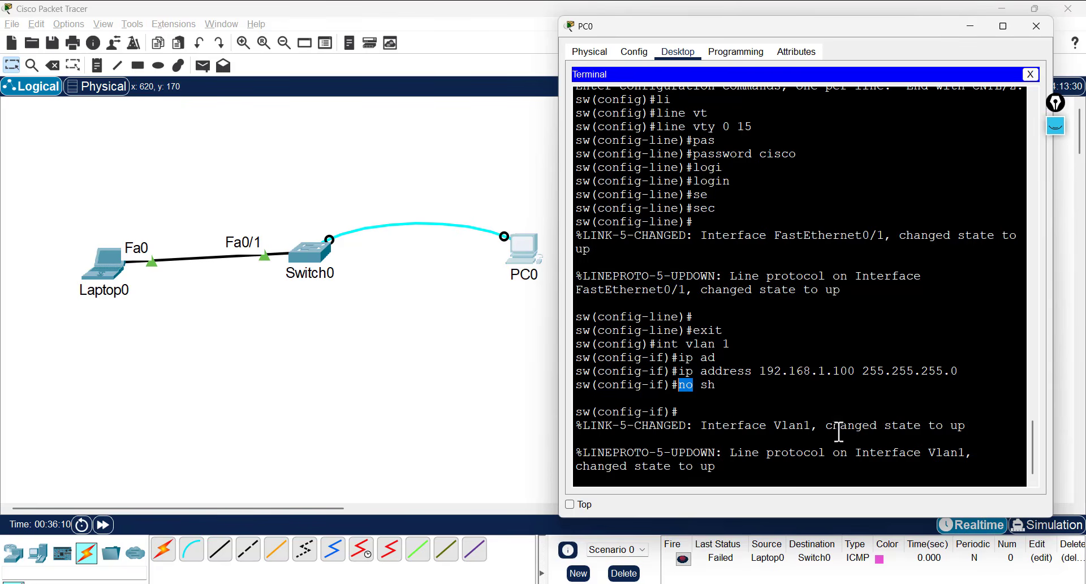
pyautogui.moveTo(827, 426); pyautogui.dragTo(968, 428)
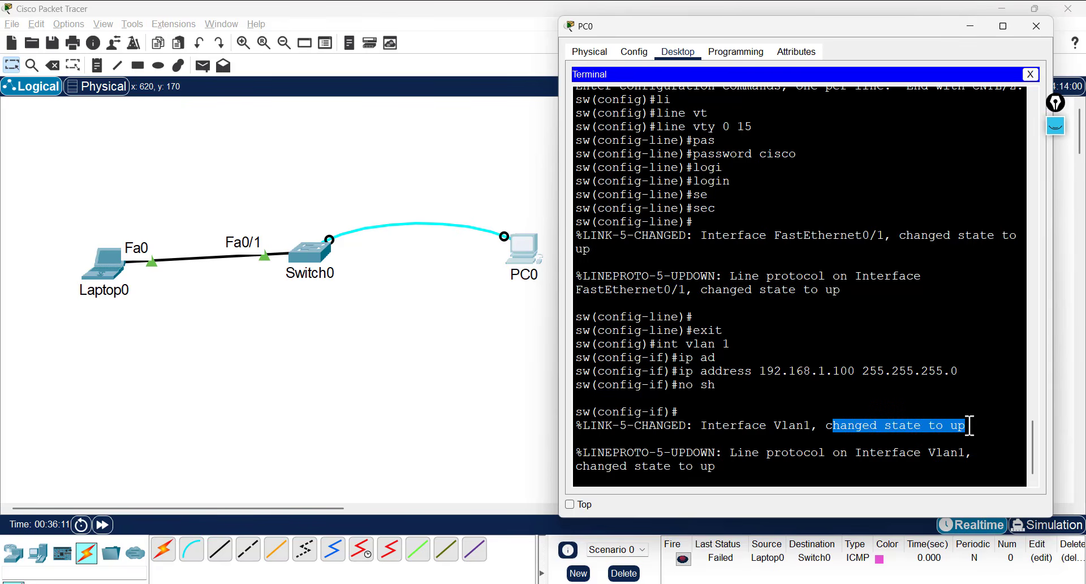
pyautogui.click(909, 453)
pyautogui.press('Return')
pyautogui.press('Return')
pyautogui.press('Return')
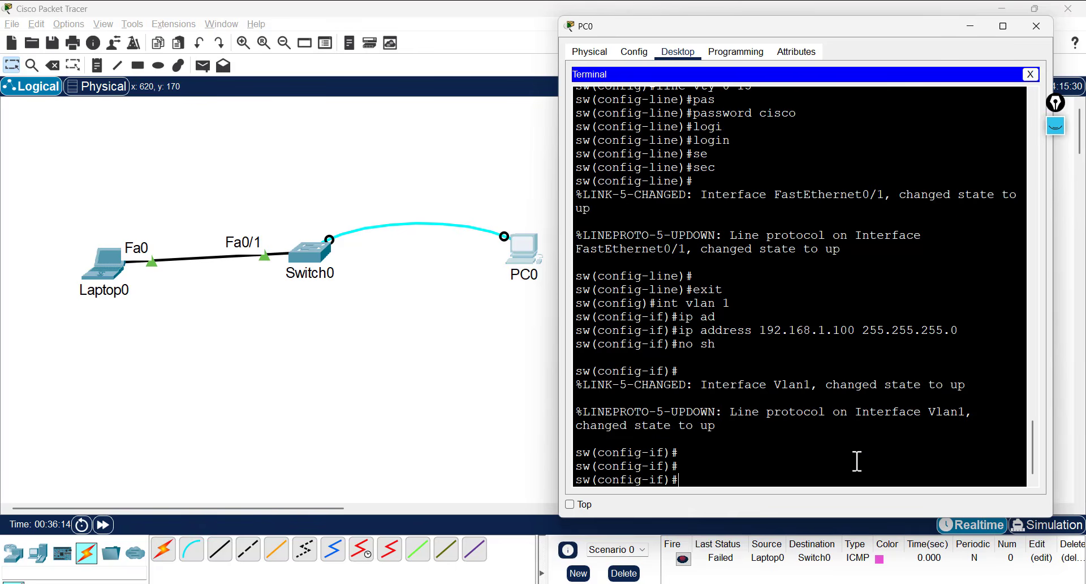
pyautogui.moveTo(824, 385); pyautogui.dragTo(711, 389)
# - Refire the old PDU, delete it, and send a new simple ping from Laptop0 to Switch0
pyautogui.click(449, 382)
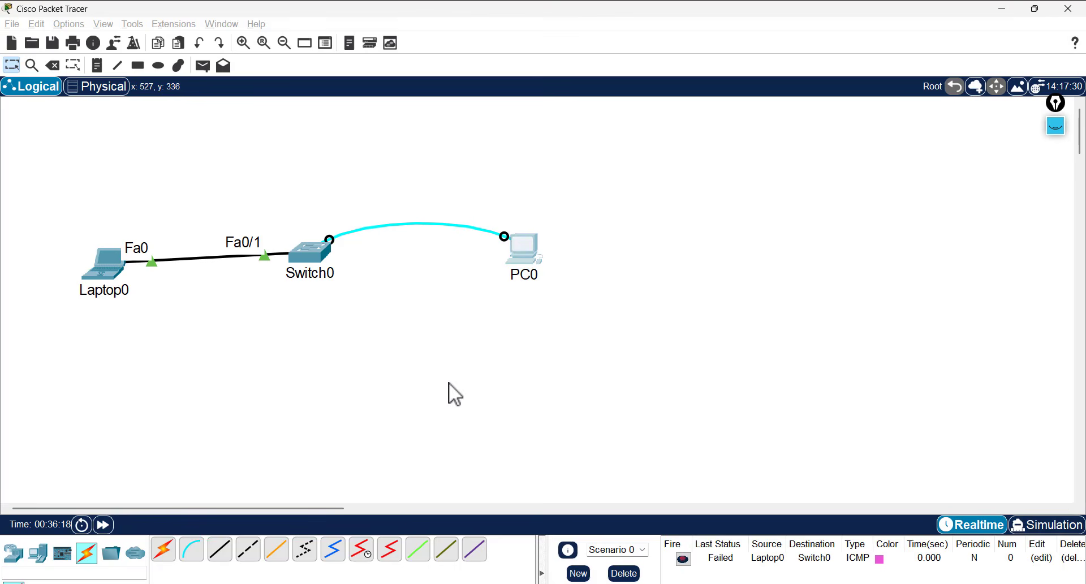
pyautogui.click(684, 559)
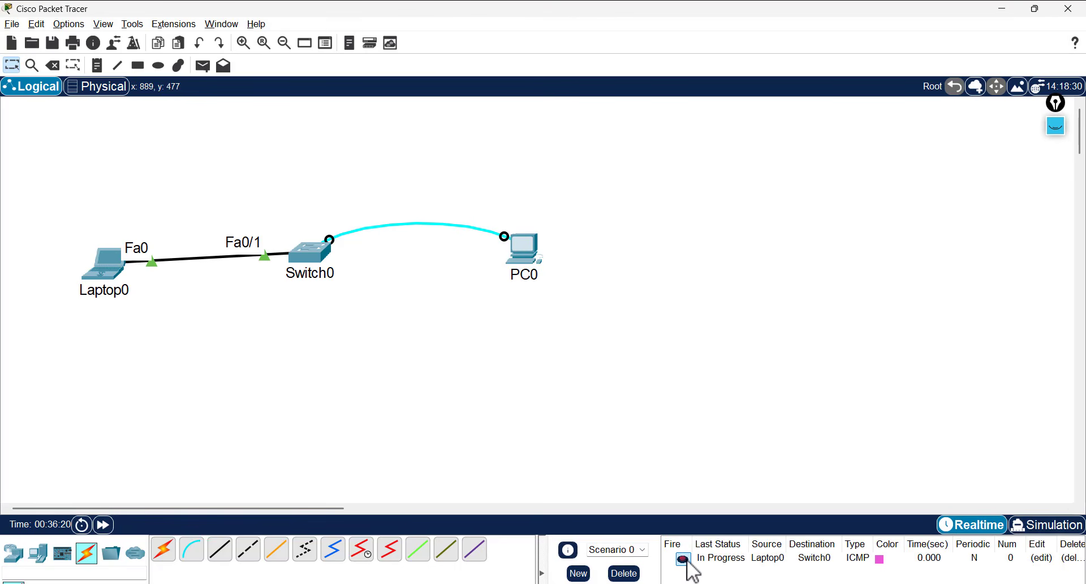
pyautogui.click(683, 559)
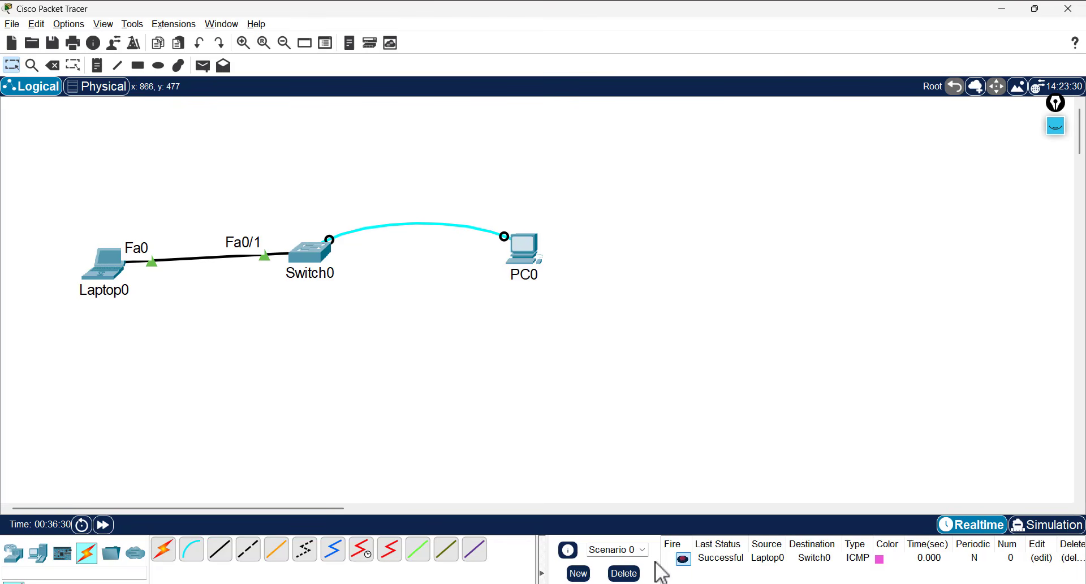
pyautogui.click(632, 573)
pyautogui.click(202, 65)
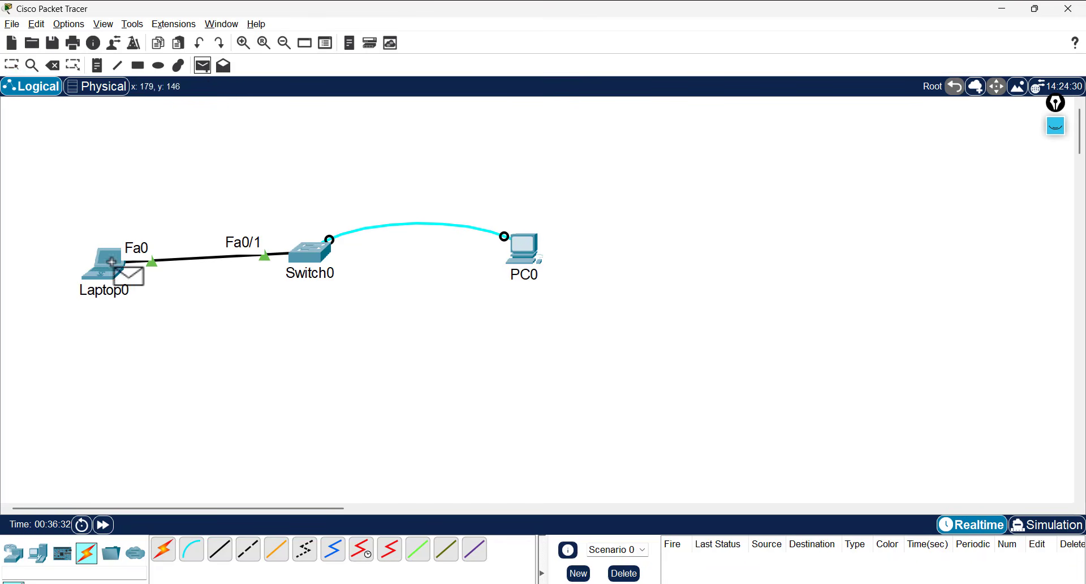
pyautogui.click(105, 265)
pyautogui.click(309, 253)
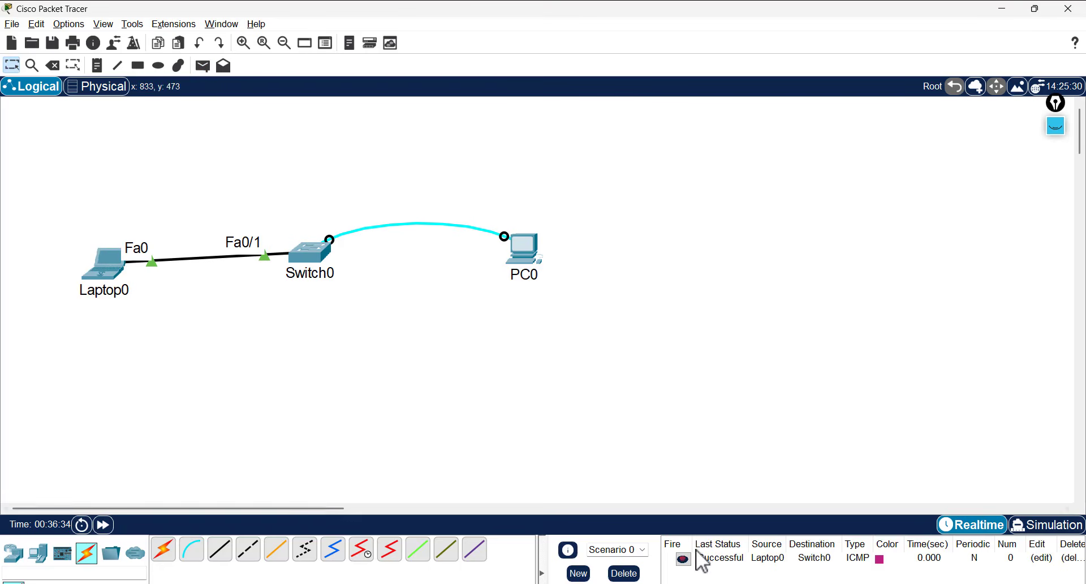
# - Underline the Successful status in pink, clear the markup, and open Laptop0's window
pyautogui.click(1054, 132)
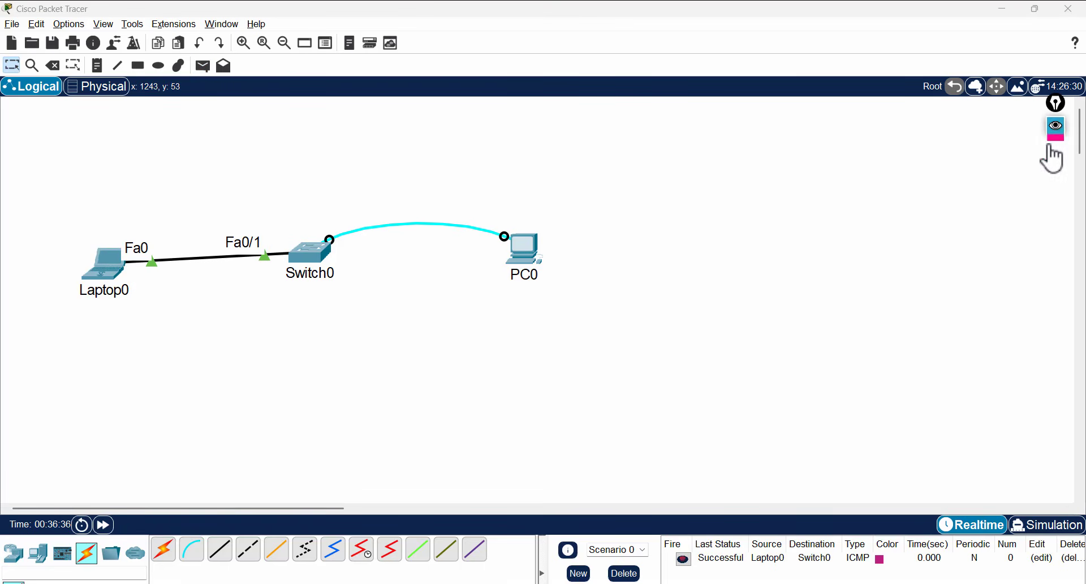
pyautogui.click(1056, 161)
pyautogui.moveTo(693, 570); pyautogui.dragTo(757, 566)
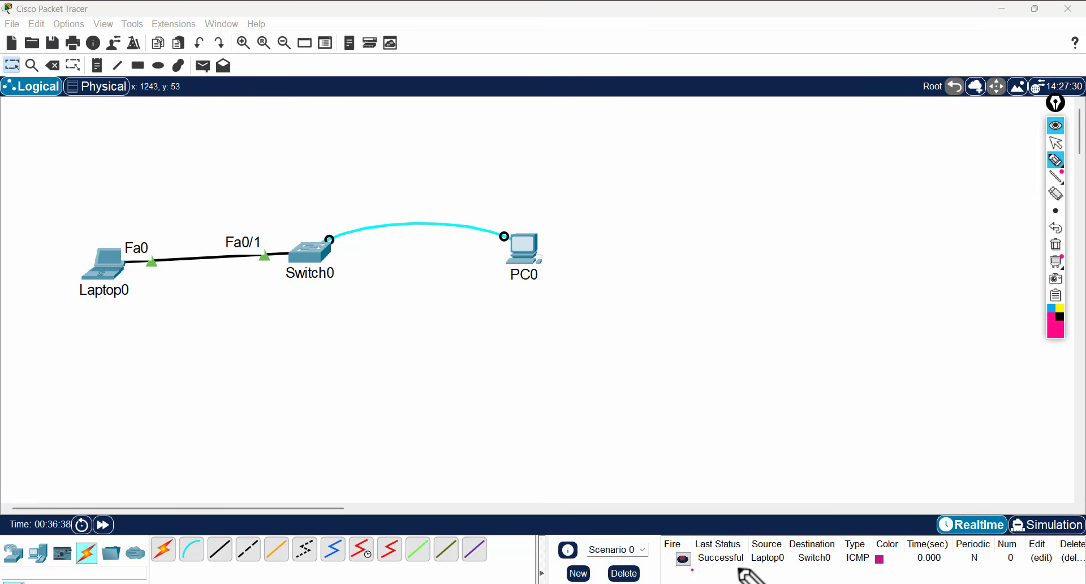
pyautogui.click(1056, 120)
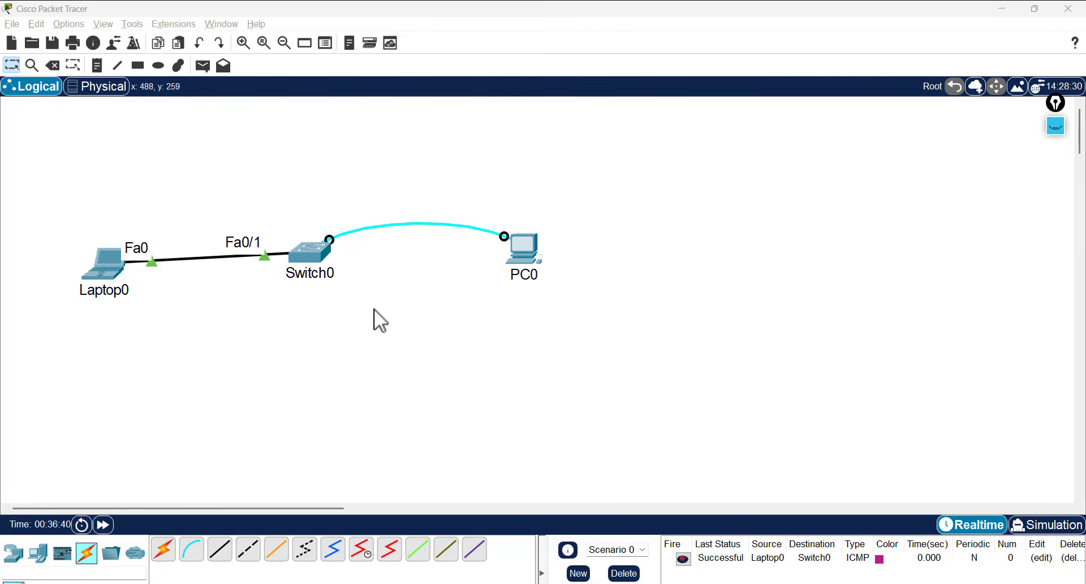
pyautogui.click(118, 280)
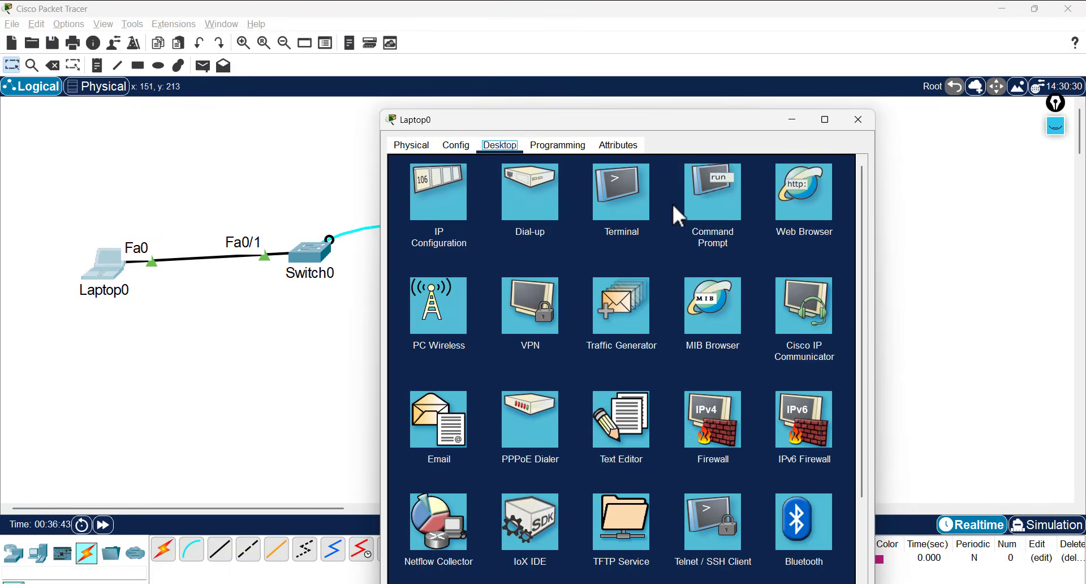
# - Run 'ping 192.168.1.100' in Laptop0's Command Prompt, highlight the replies, then close the window
pyautogui.click(686, 205)
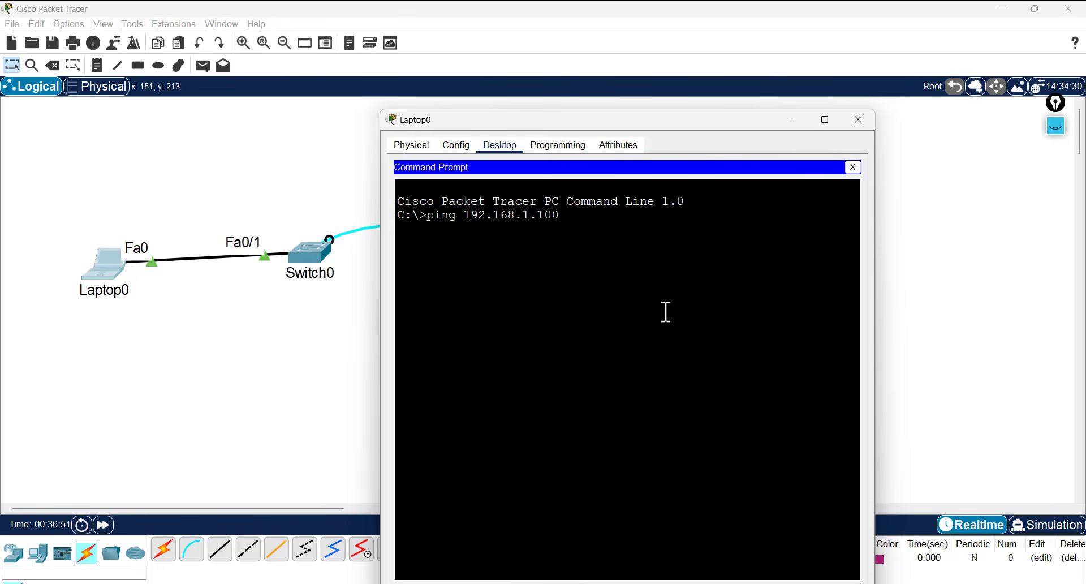
pyautogui.write('ping 192.168.1.100')
pyautogui.press('Return')
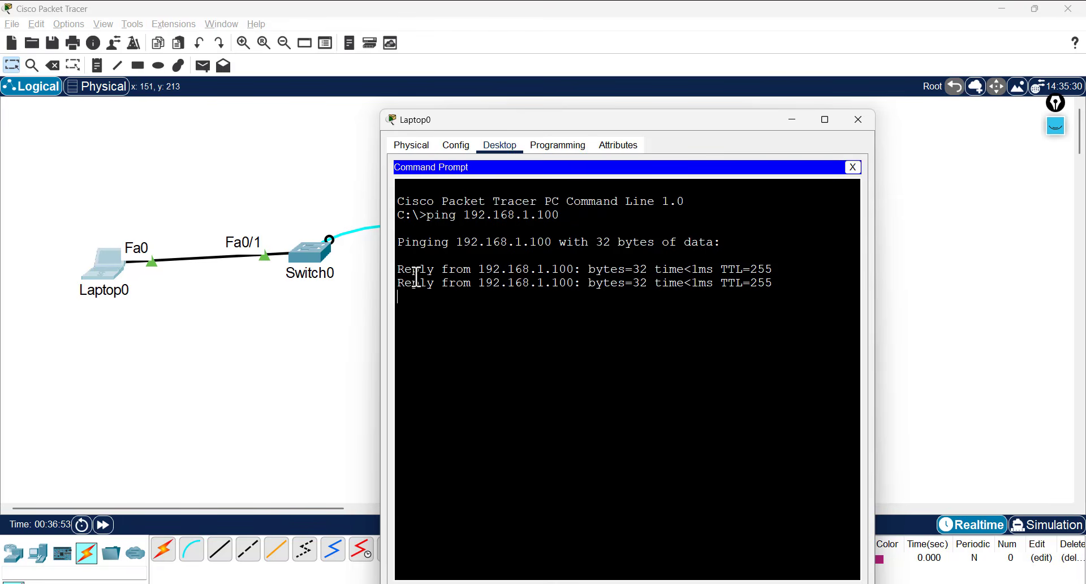
pyautogui.moveTo(417, 281); pyautogui.dragTo(391, 265)
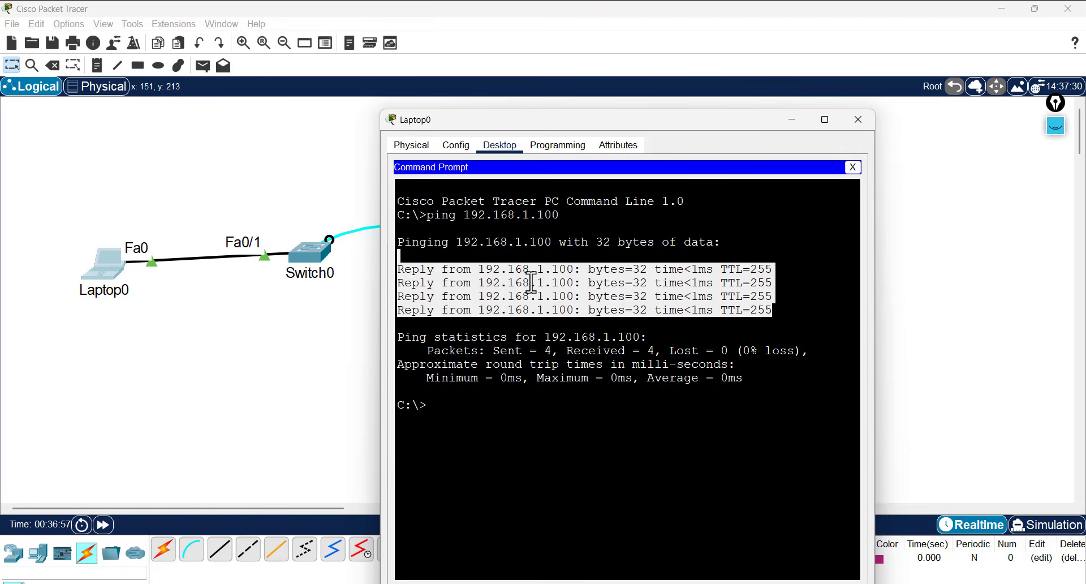
pyautogui.click(857, 119)
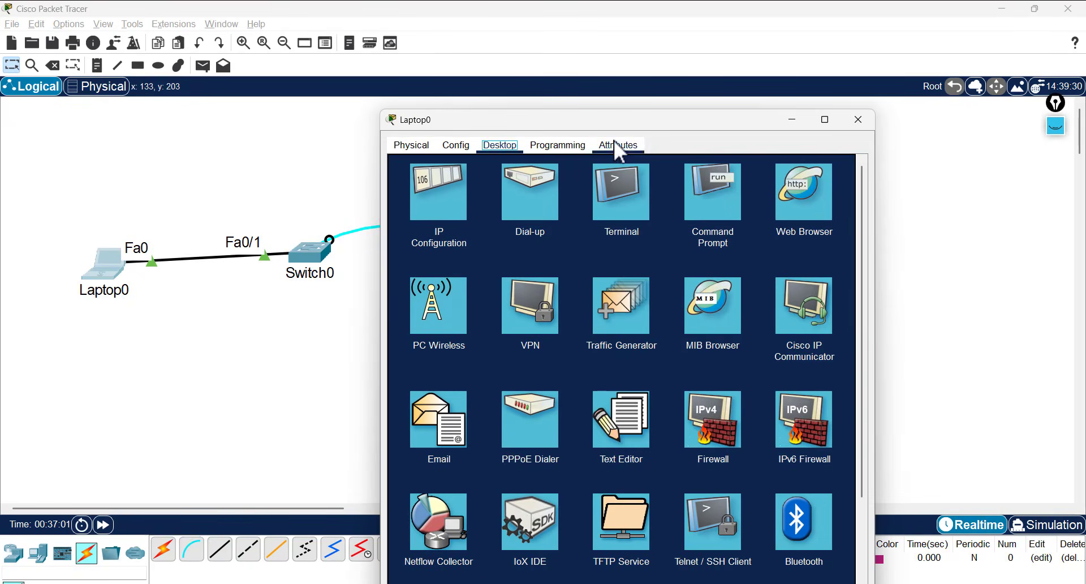
# - Open Laptop0's Terminal, accept the default port settings, then close it
pyautogui.moveTo(619, 120); pyautogui.dragTo(727, 81)
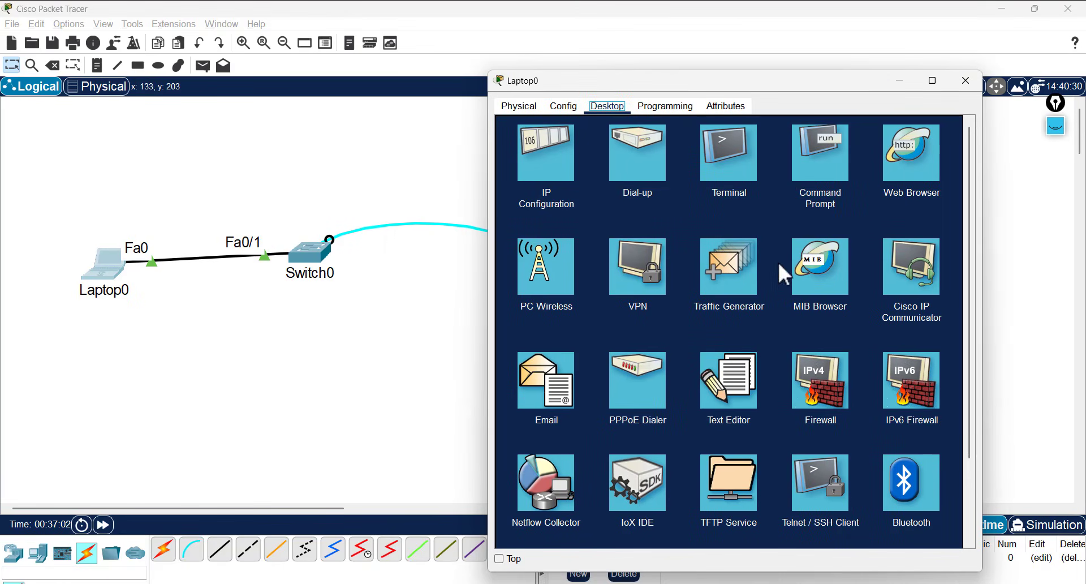
pyautogui.click(725, 160)
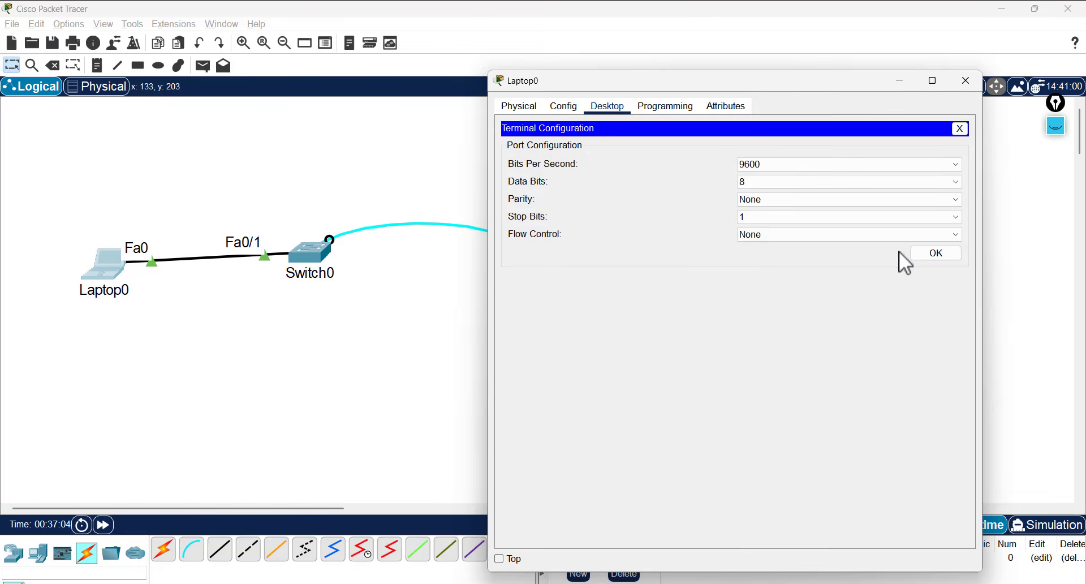
pyautogui.click(929, 250)
pyautogui.click(960, 129)
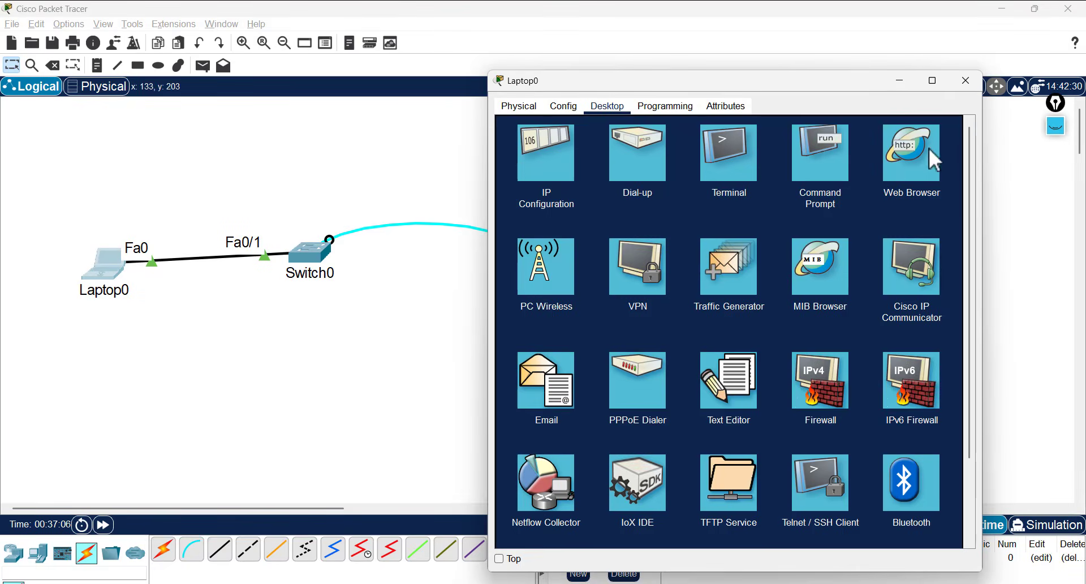
pyautogui.scroll(-3, 882, 283)
pyautogui.scroll(3, 905, 447)
# - Open Laptop0's Telnet / SSH Client and set the connection type to Telnet
pyautogui.click(813, 471)
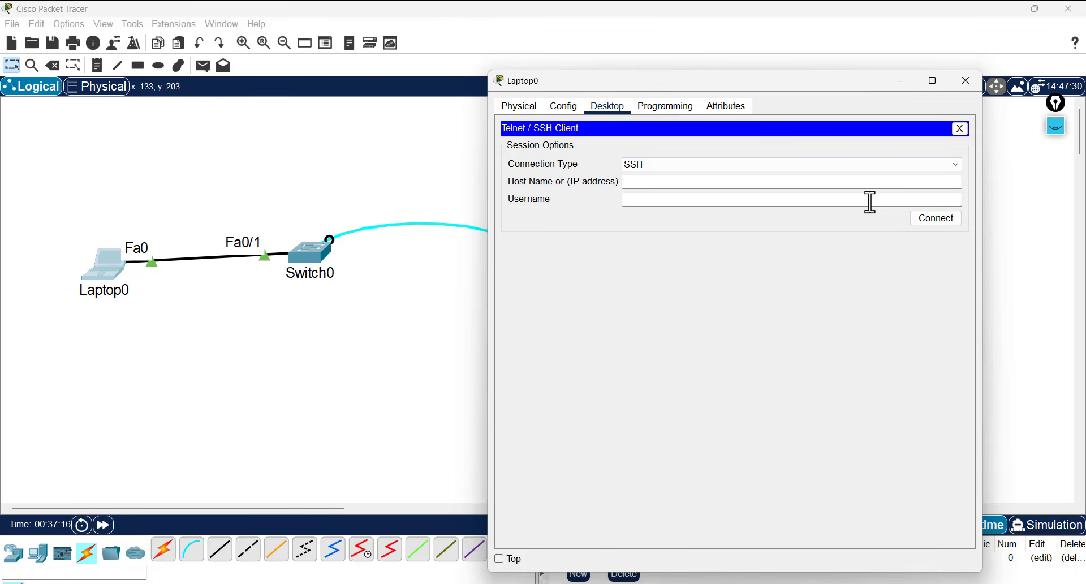
pyautogui.click(957, 163)
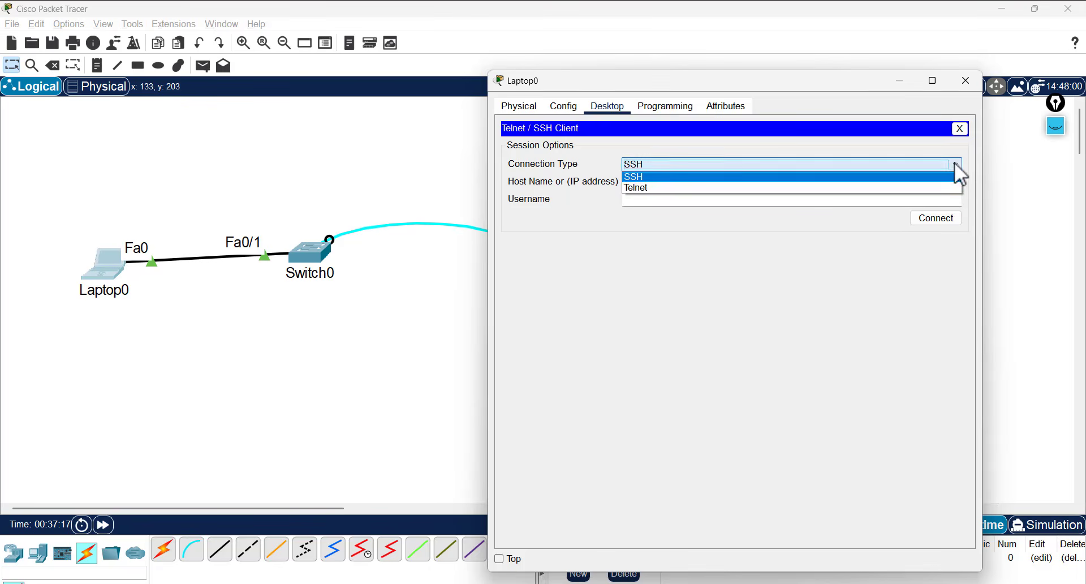
pyautogui.click(640, 146)
pyautogui.click(675, 162)
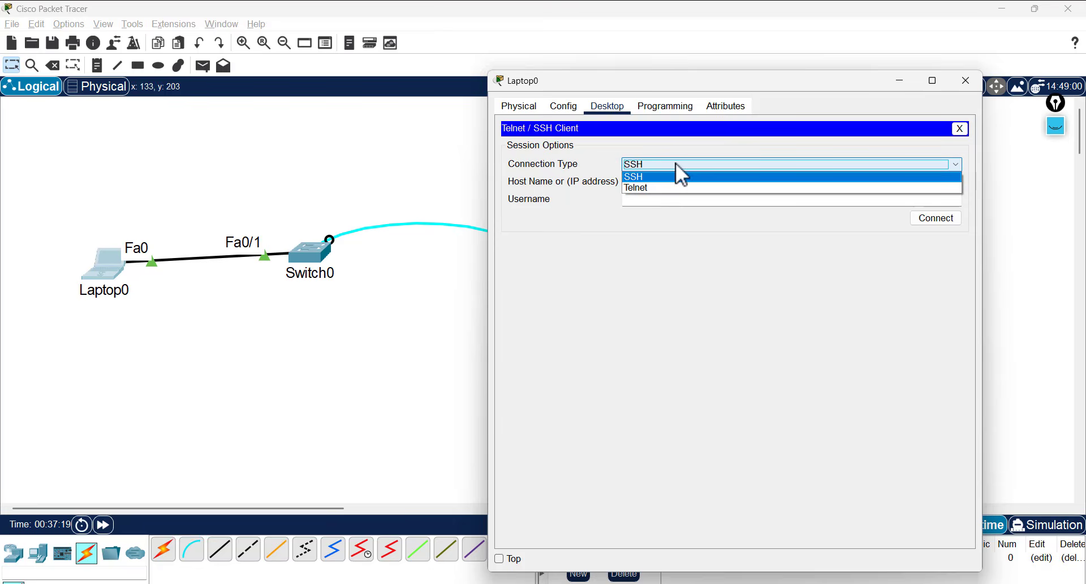
pyautogui.click(639, 188)
pyautogui.click(641, 183)
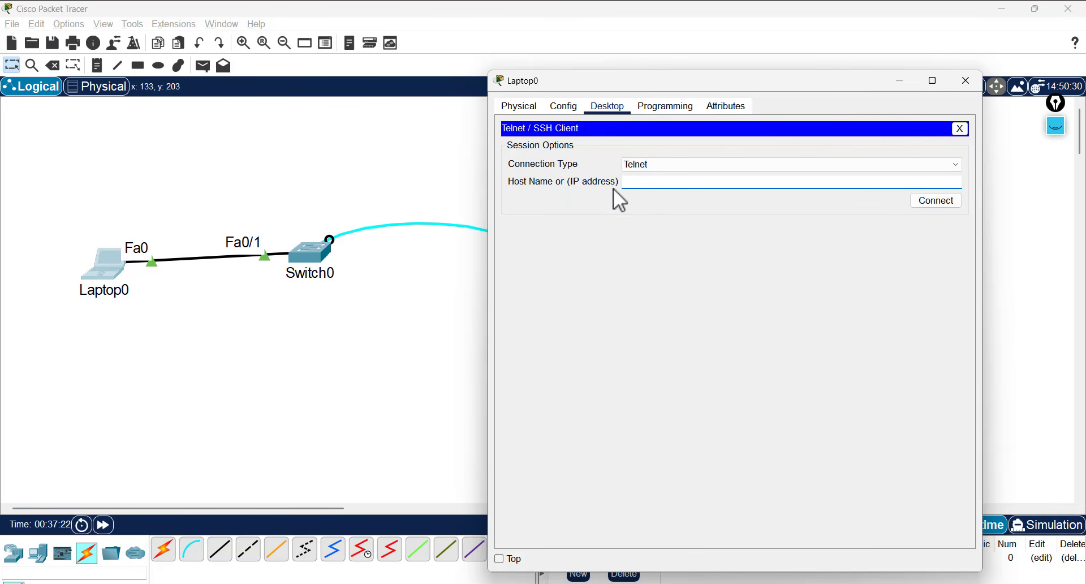
# - Telnet from Laptop0 to 192.168.1.100 and log in with the line password
pyautogui.write('192.168.1.100')
pyautogui.click(944, 202)
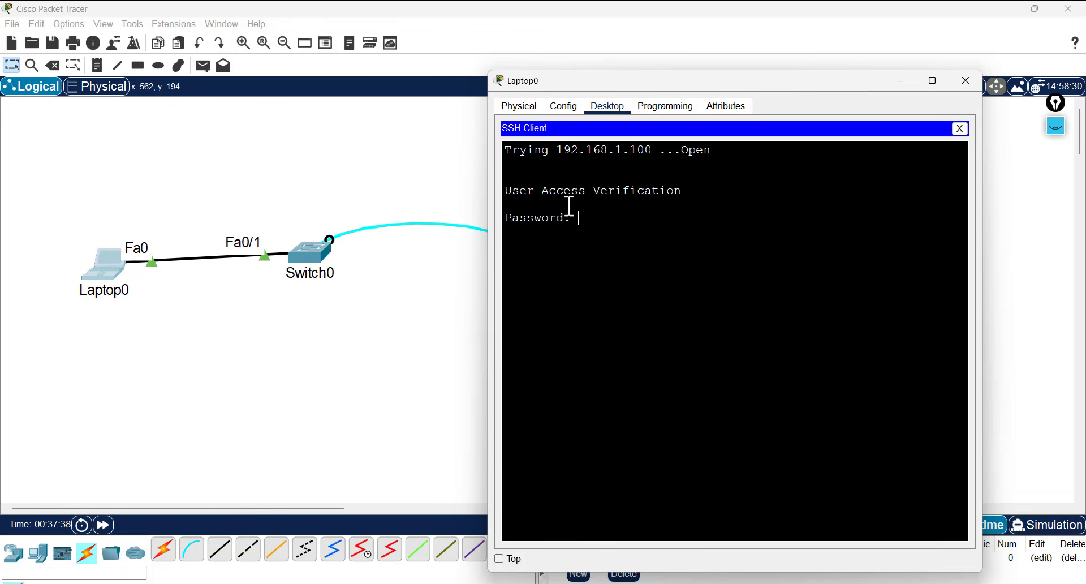
pyautogui.tripleClick(556, 189)
pyautogui.doubleClick(555, 189)
pyautogui.click(572, 220)
pyautogui.press('Return')
# - Run en and enter the enable password to reach the sw# prompt
pyautogui.write('en')
pyautogui.press('Return')
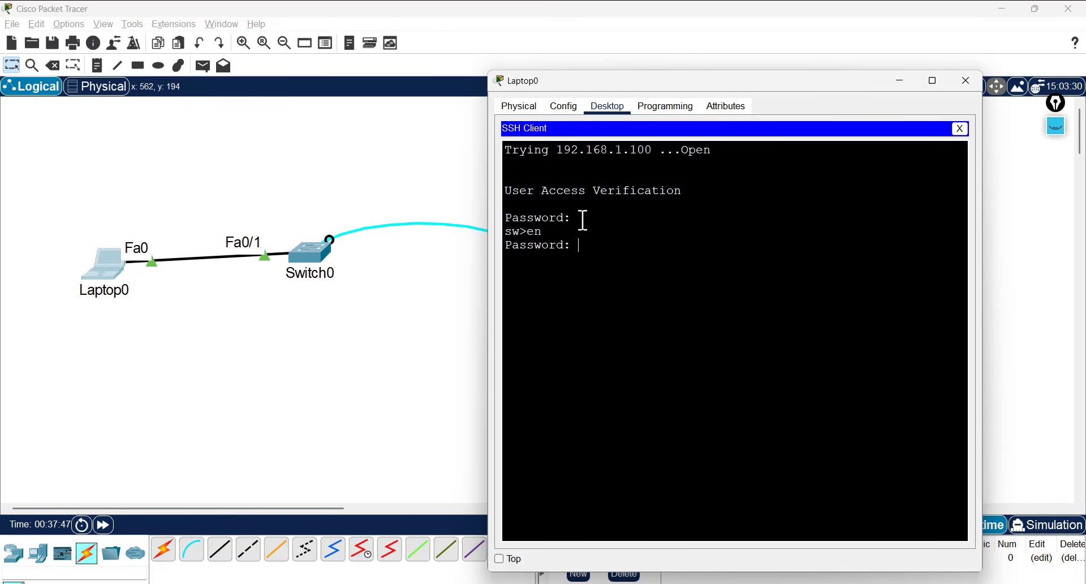
pyautogui.press('Return')
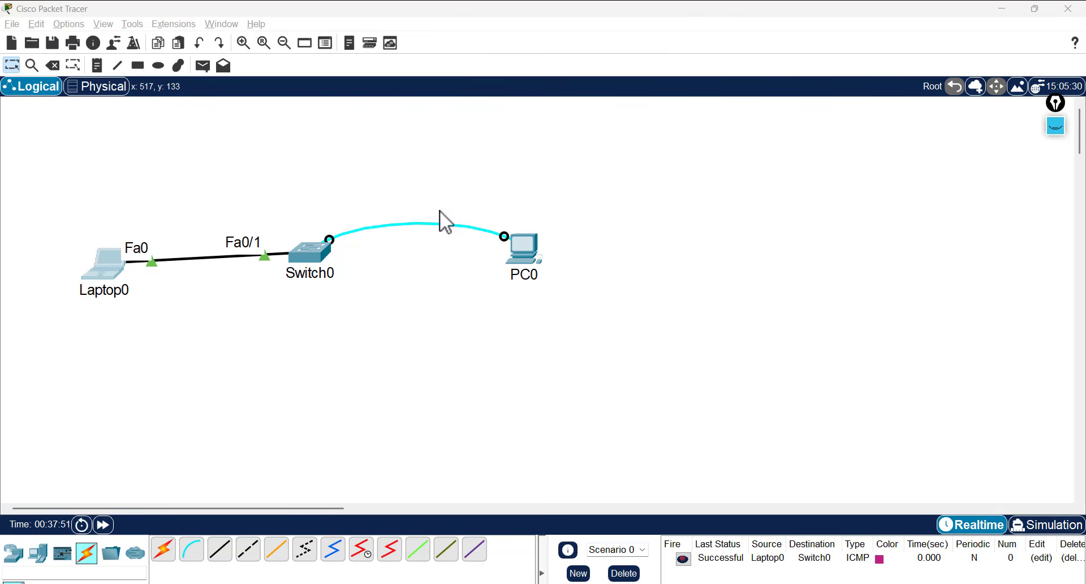
# - Move Switch0 higher on the canvas and place Laptop0 beneath it
pyautogui.click(440, 212)
pyautogui.moveTo(383, 258); pyautogui.dragTo(380, 262)
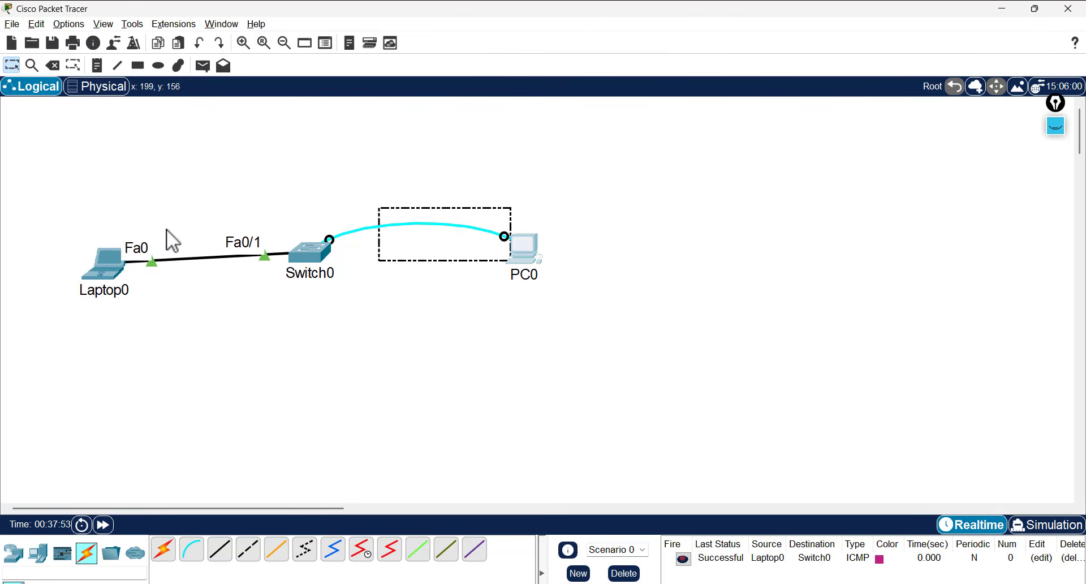
pyautogui.click(100, 272)
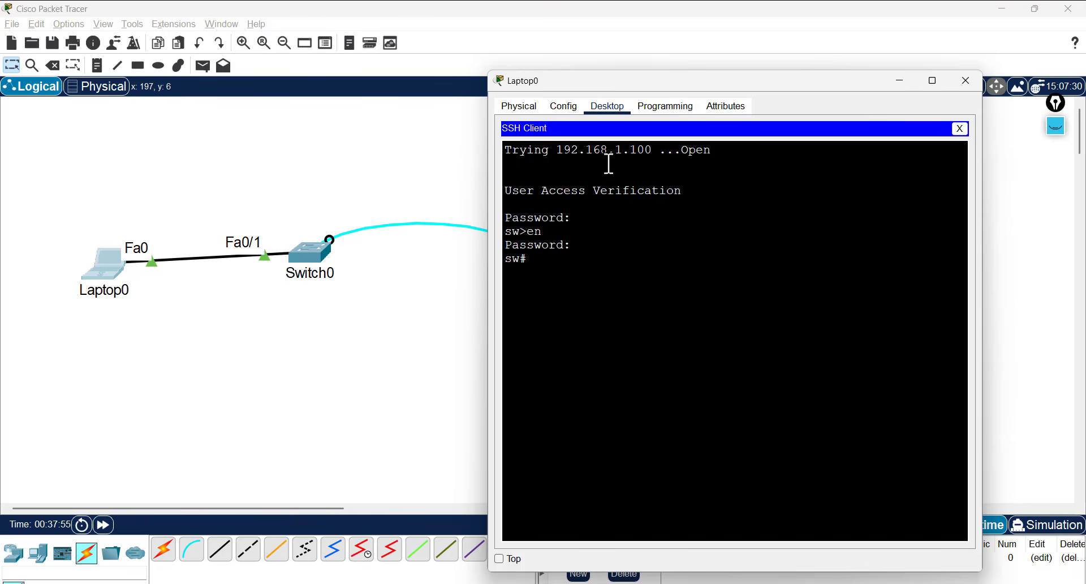
pyautogui.click(505, 176)
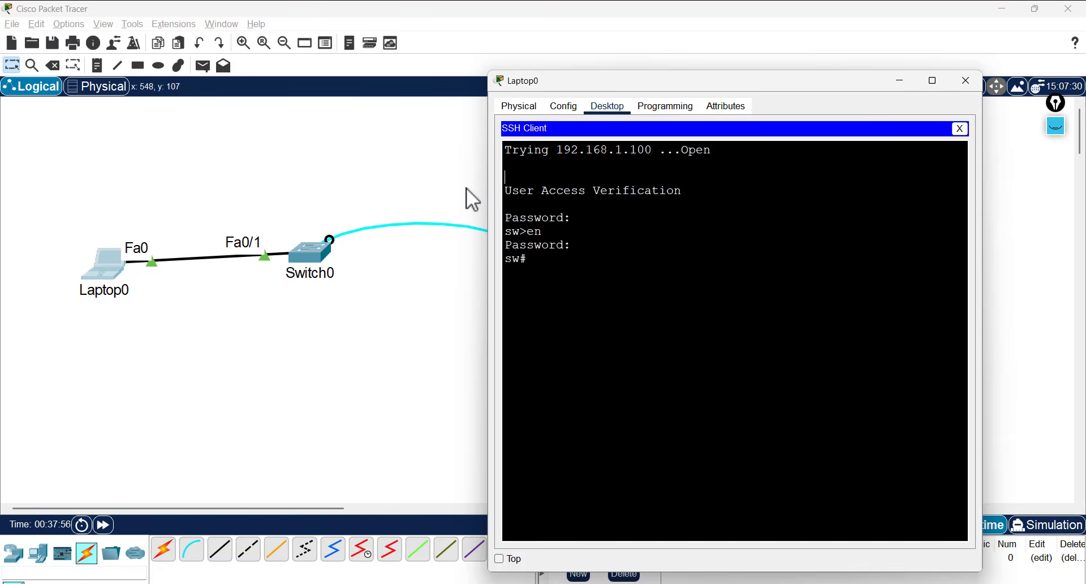
pyautogui.click(354, 206)
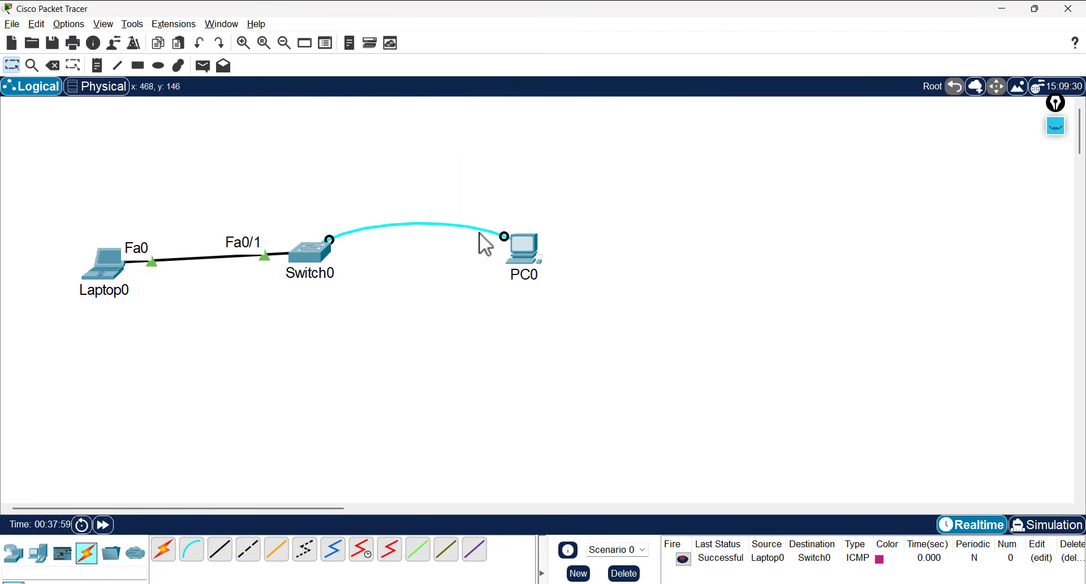
pyautogui.moveTo(584, 177); pyautogui.dragTo(361, 323)
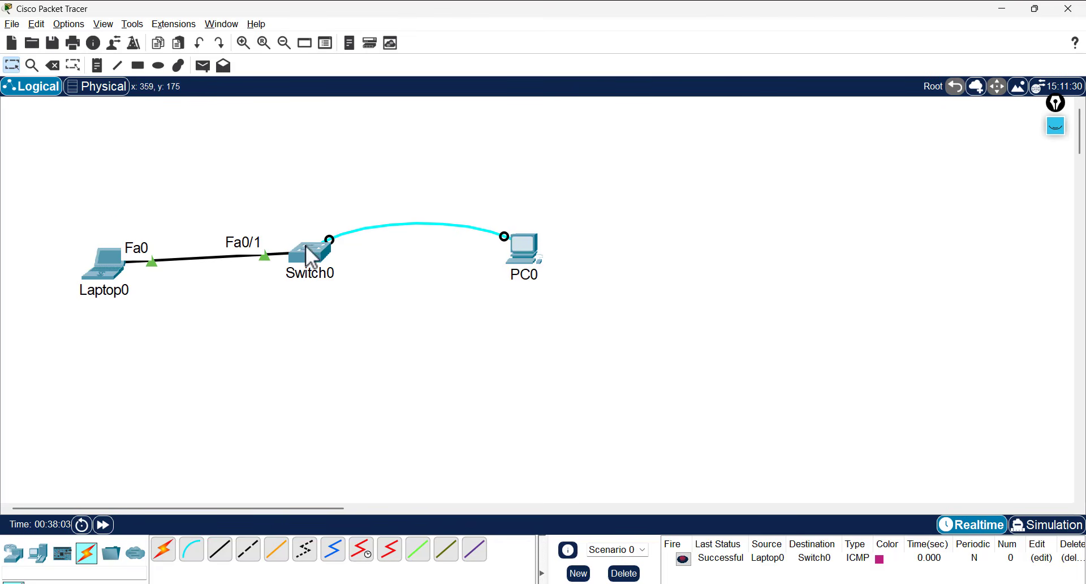
pyautogui.moveTo(310, 252); pyautogui.dragTo(309, 182)
pyautogui.moveTo(97, 264); pyautogui.dragTo(291, 318)
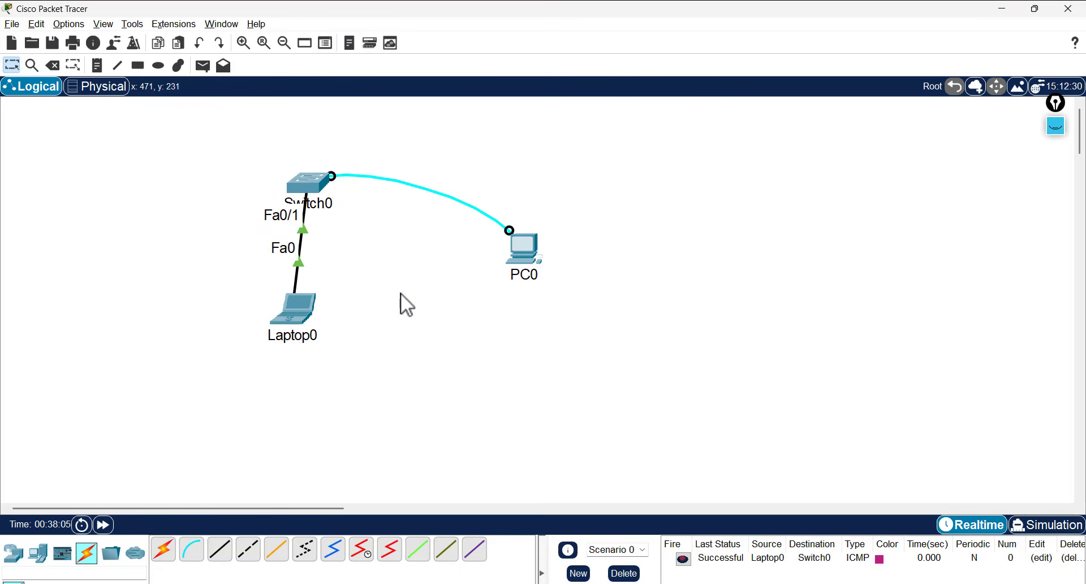
pyautogui.press('super')
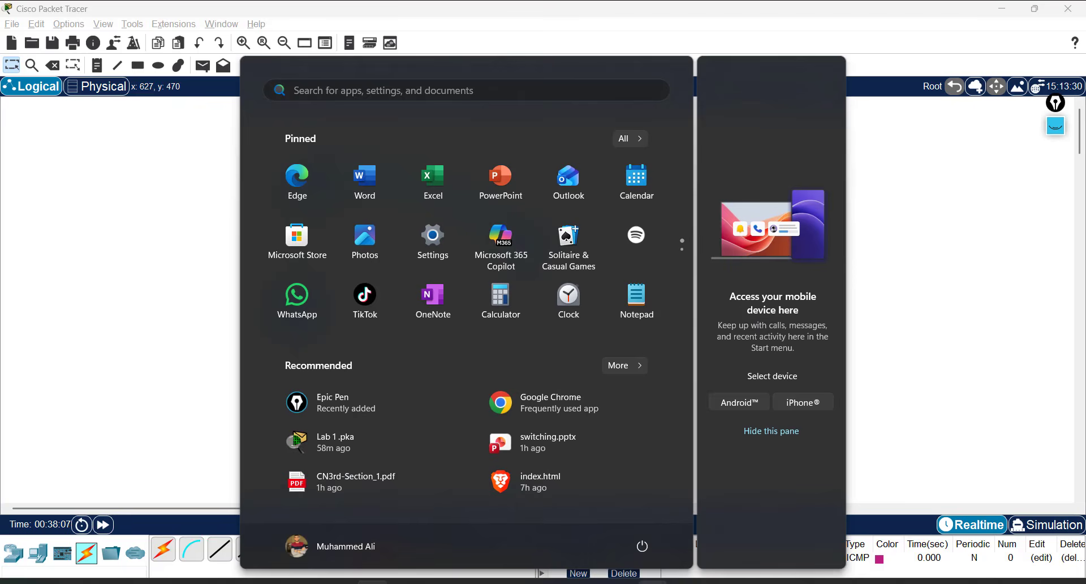
# - Restore the PT Activity instructions window, move it right, widen it, and scroll to the top
pyautogui.click(430, 498)
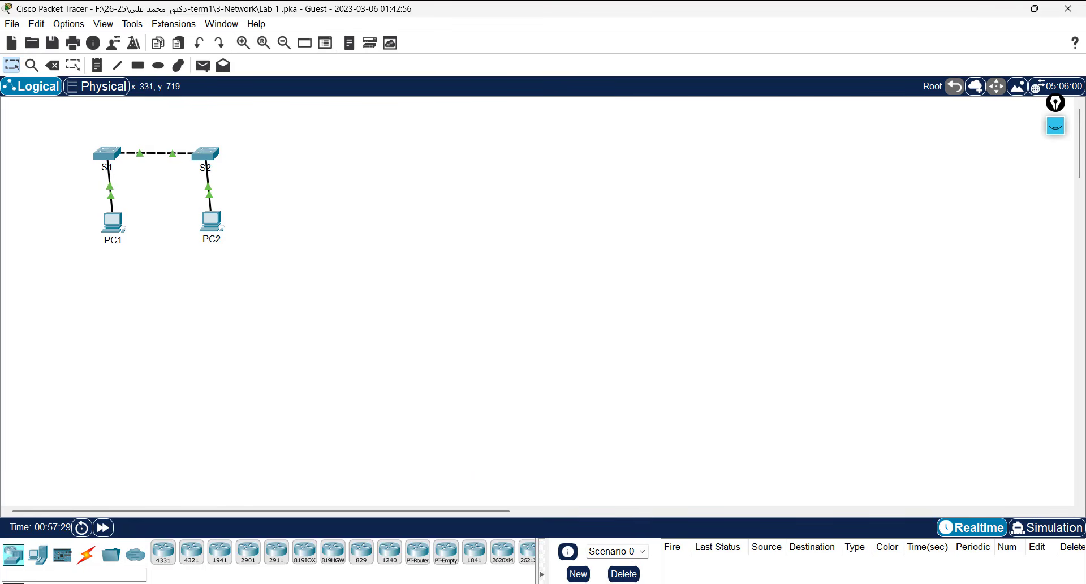
pyautogui.press('super')
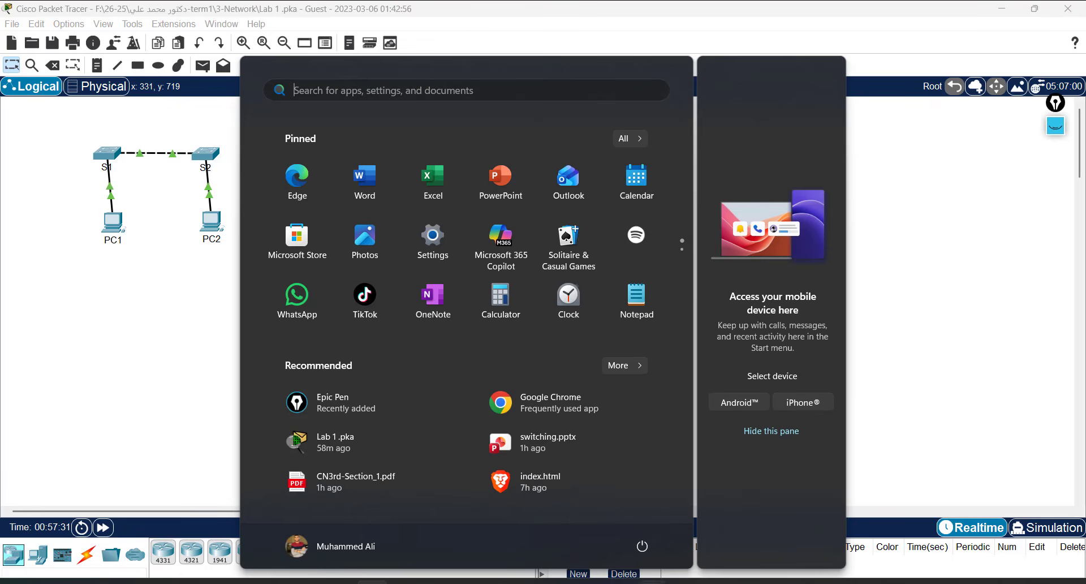
pyautogui.click(594, 527)
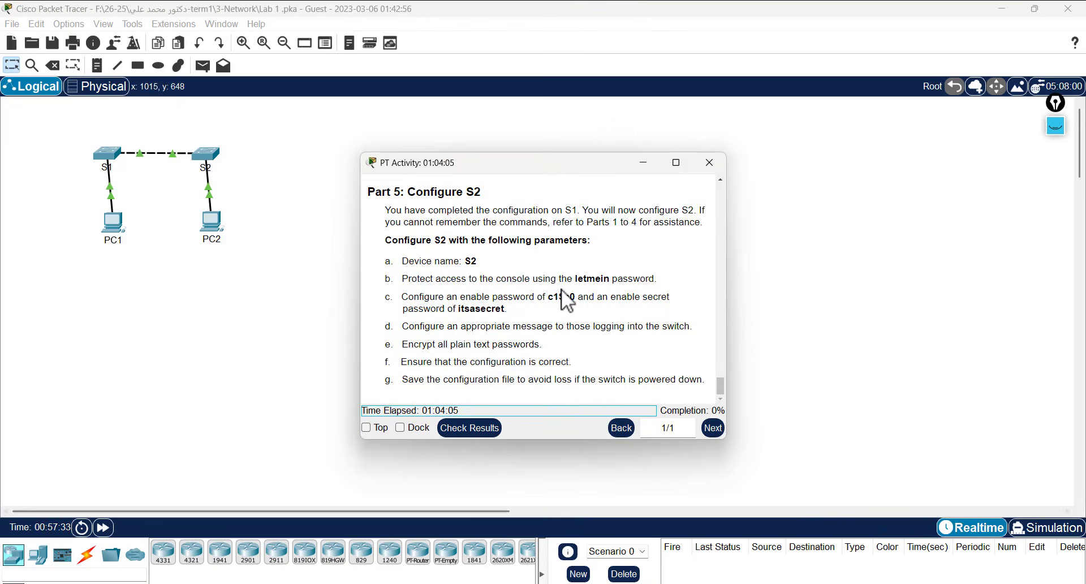
pyautogui.moveTo(538, 162); pyautogui.dragTo(659, 91)
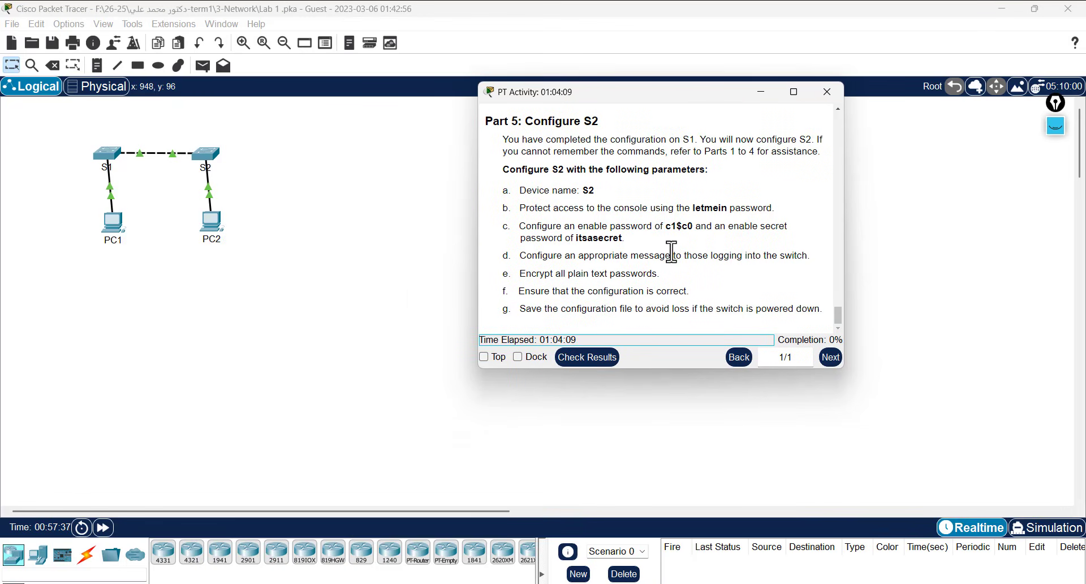
pyautogui.scroll(4, 672, 252)
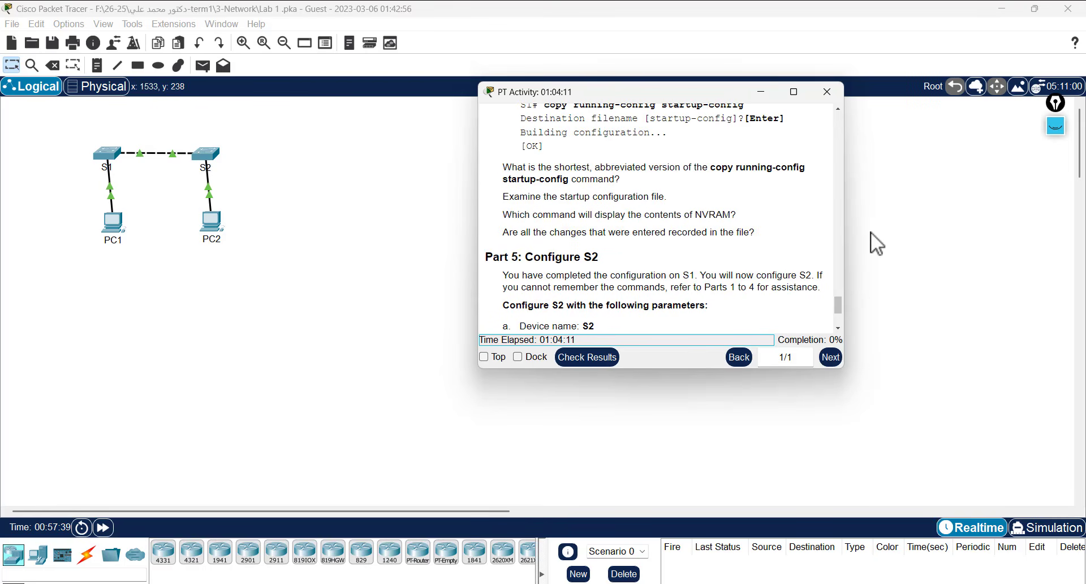
pyautogui.moveTo(848, 236); pyautogui.dragTo(1051, 215)
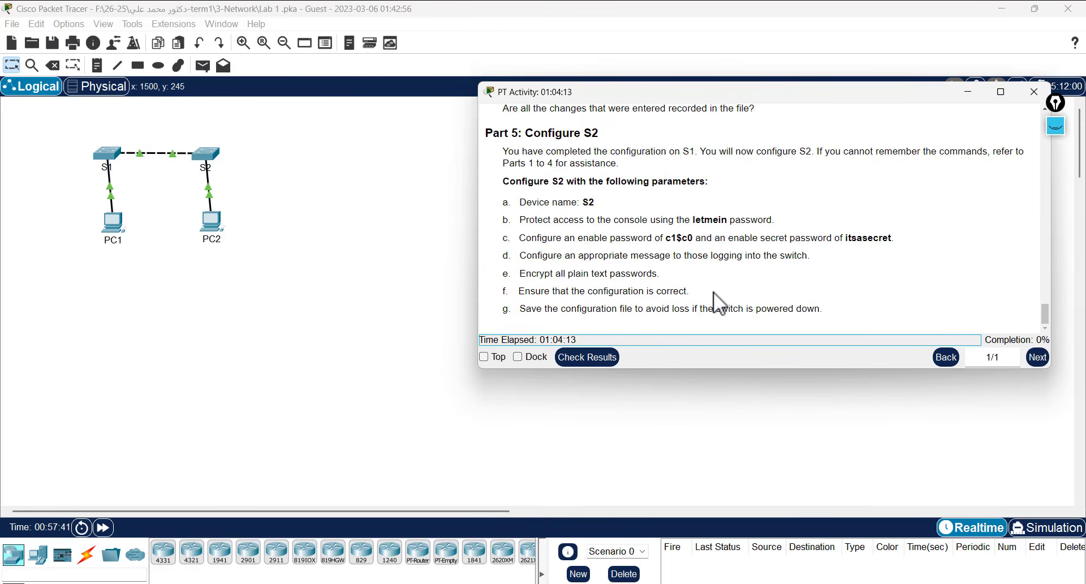
pyautogui.moveTo(461, 262); pyautogui.dragTo(393, 262)
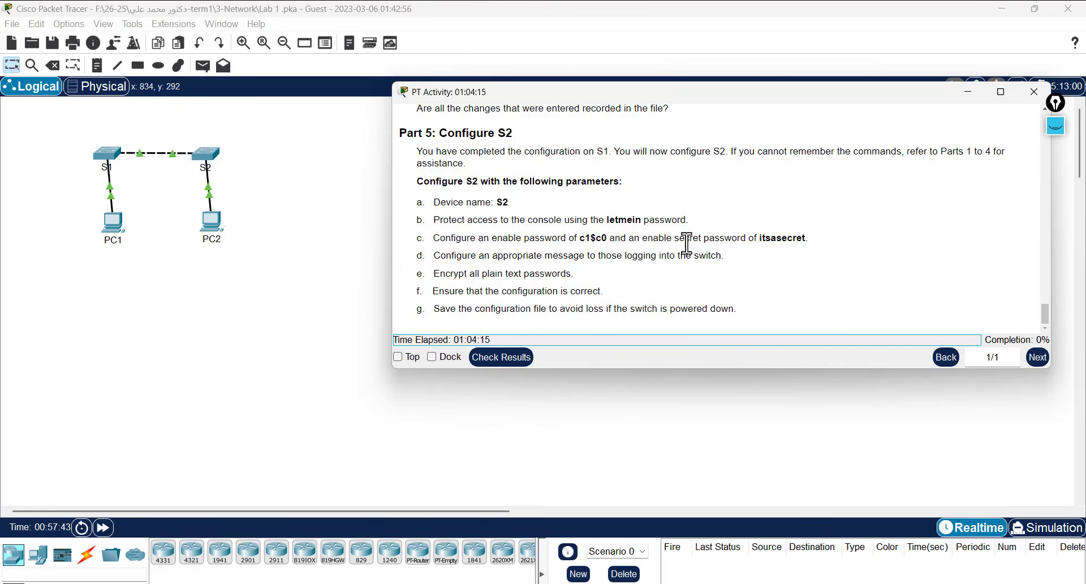
pyautogui.scroll(10, 693, 253)
pyautogui.scroll(5, 693, 253)
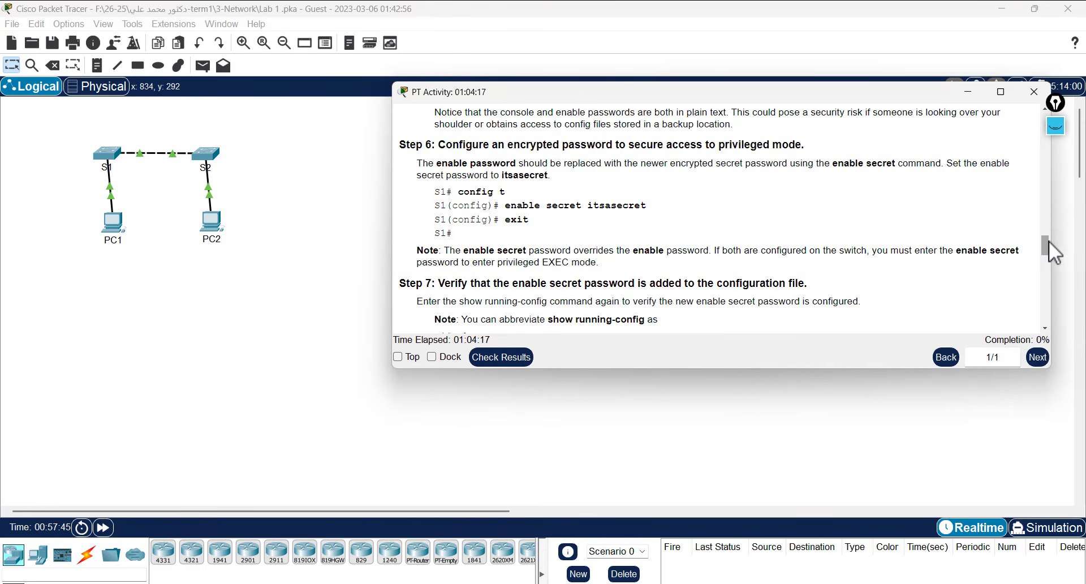
pyautogui.moveTo(1046, 243); pyautogui.dragTo(1081, 145)
pyautogui.scroll(5, 654, 176)
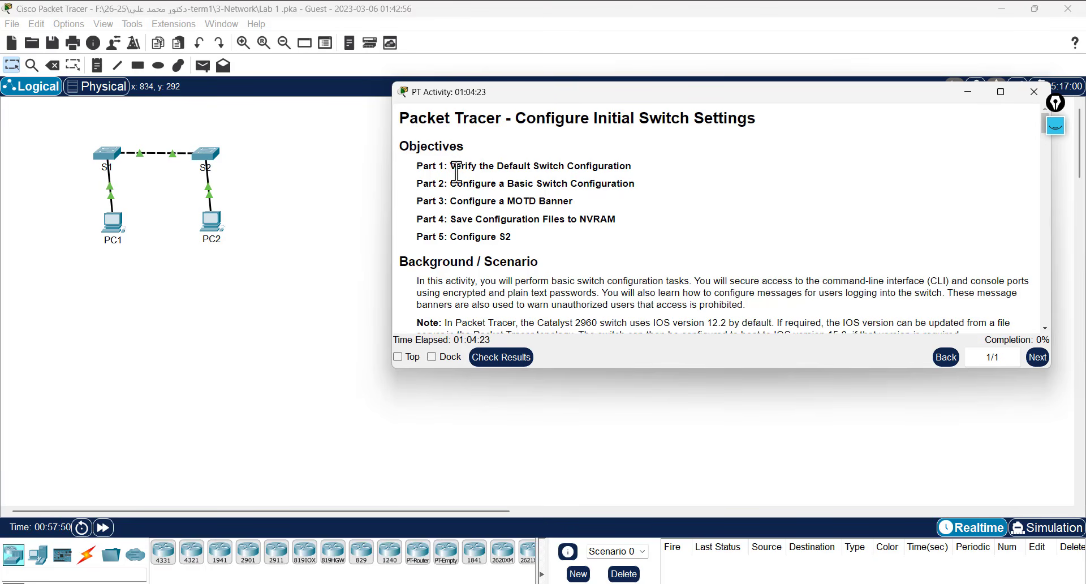
# - Highlight the Part 1–4 objectives while reading, including MOTD and saving to NVRAM
pyautogui.moveTo(456, 167); pyautogui.dragTo(634, 169)
pyautogui.tripleClick(473, 184)
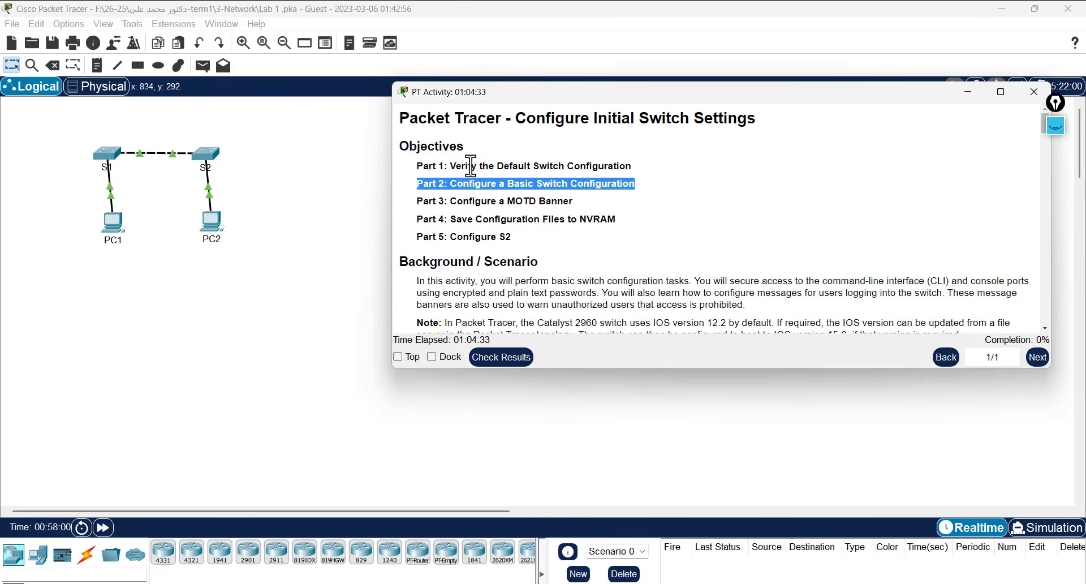
pyautogui.doubleClick(468, 165)
pyautogui.doubleClick(473, 183)
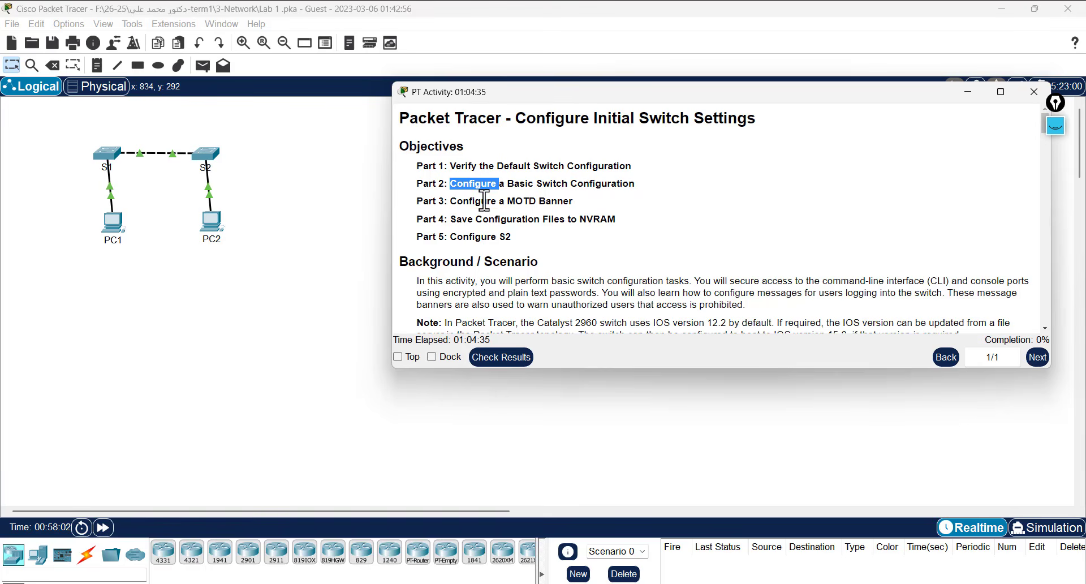
pyautogui.doubleClick(484, 201)
pyautogui.moveTo(537, 197); pyautogui.dragTo(513, 201)
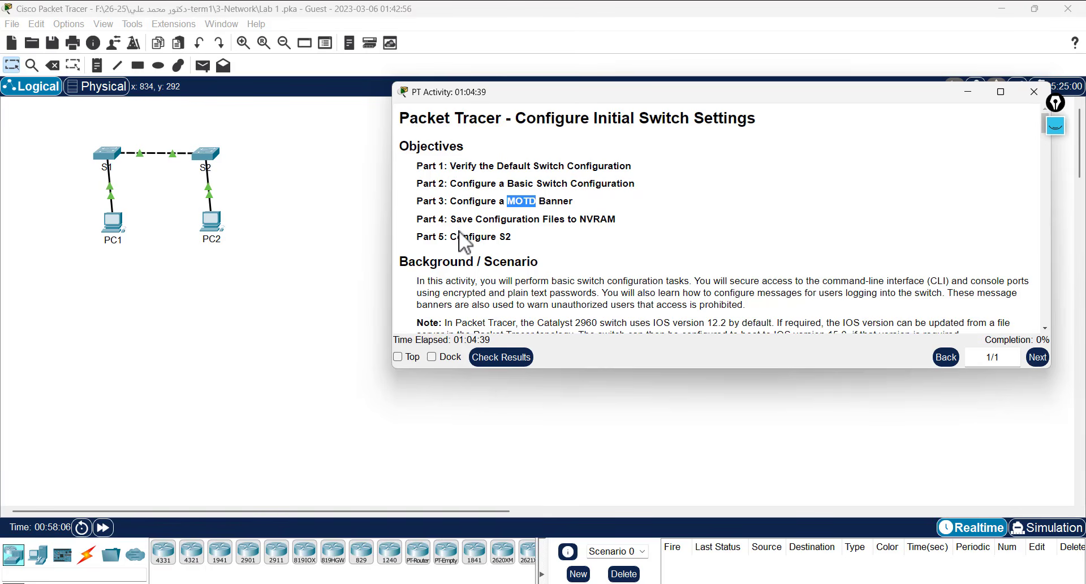
pyautogui.moveTo(457, 219); pyautogui.dragTo(614, 218)
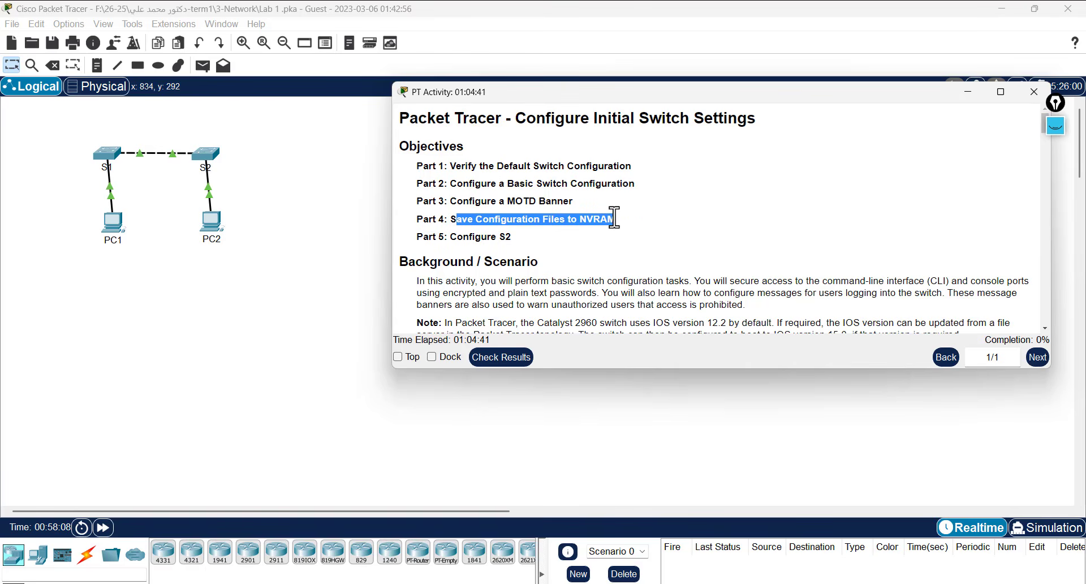
# - Scroll down through the activity instructions toward Part 2
pyautogui.scroll(-7, 626, 270)
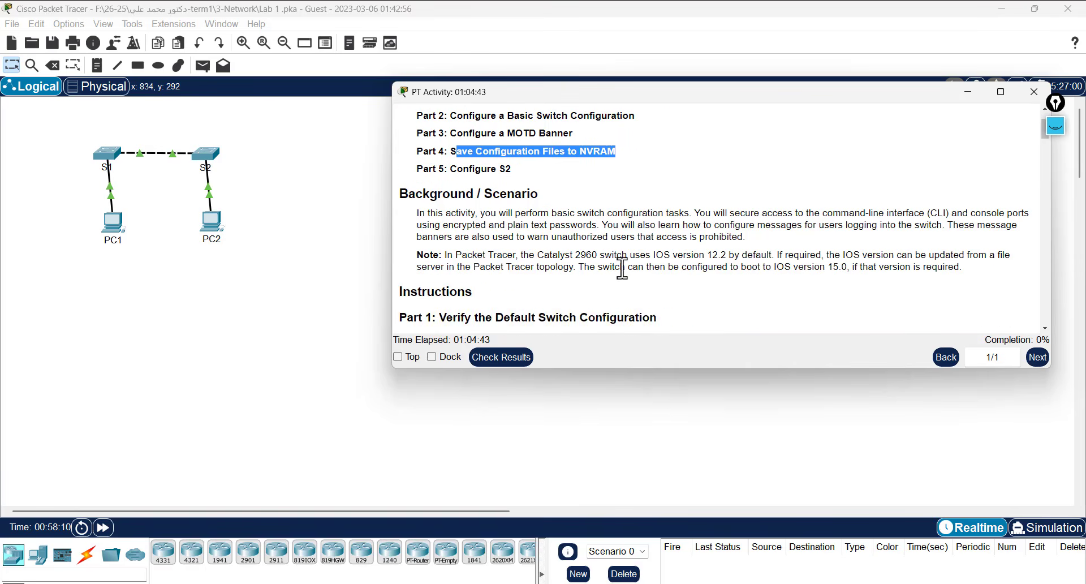
pyautogui.scroll(6, 626, 269)
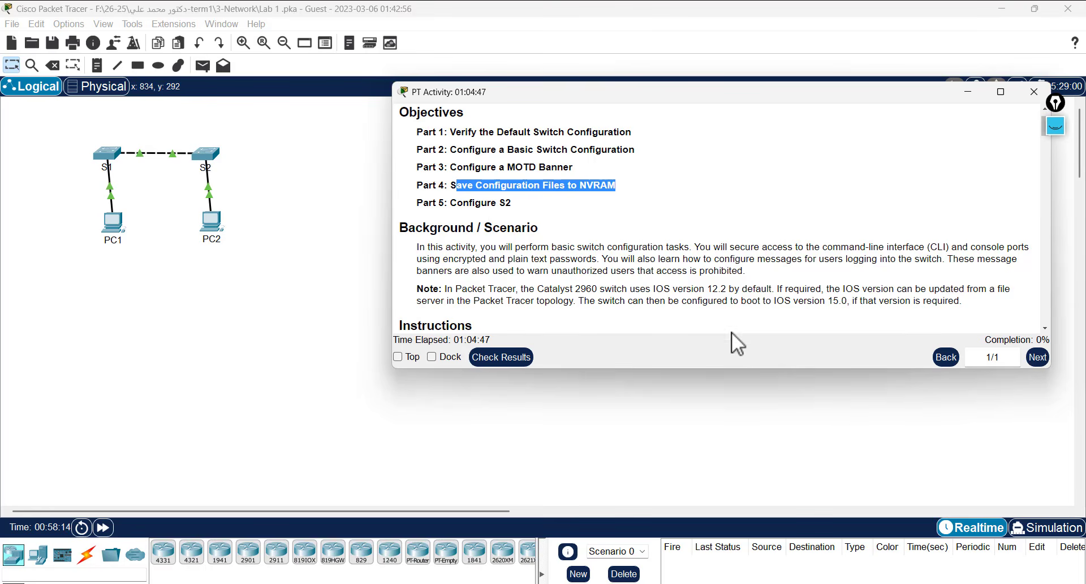
pyautogui.scroll(-3, 539, 295)
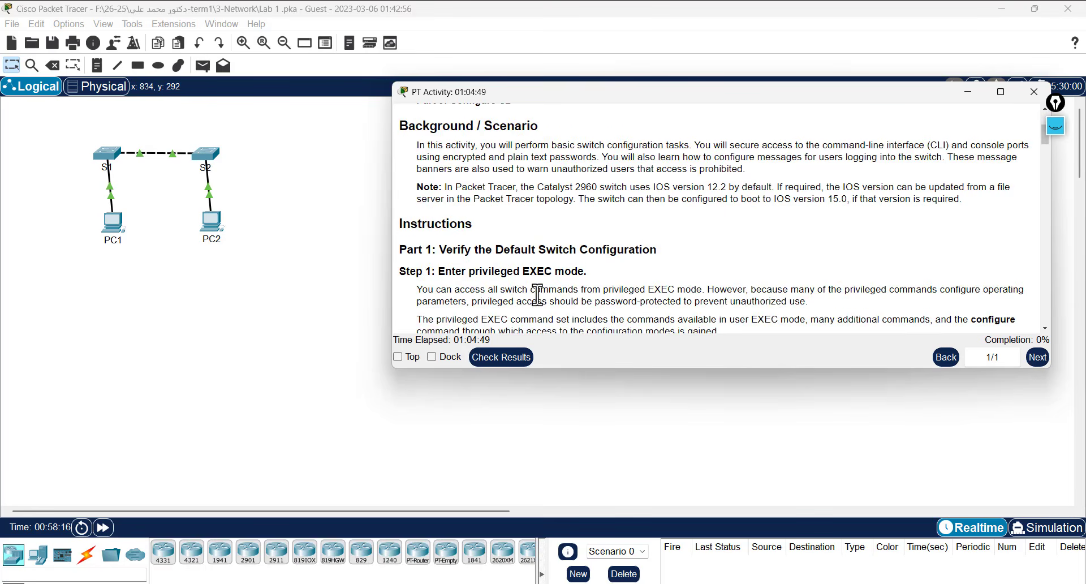
pyautogui.scroll(-3, 519, 287)
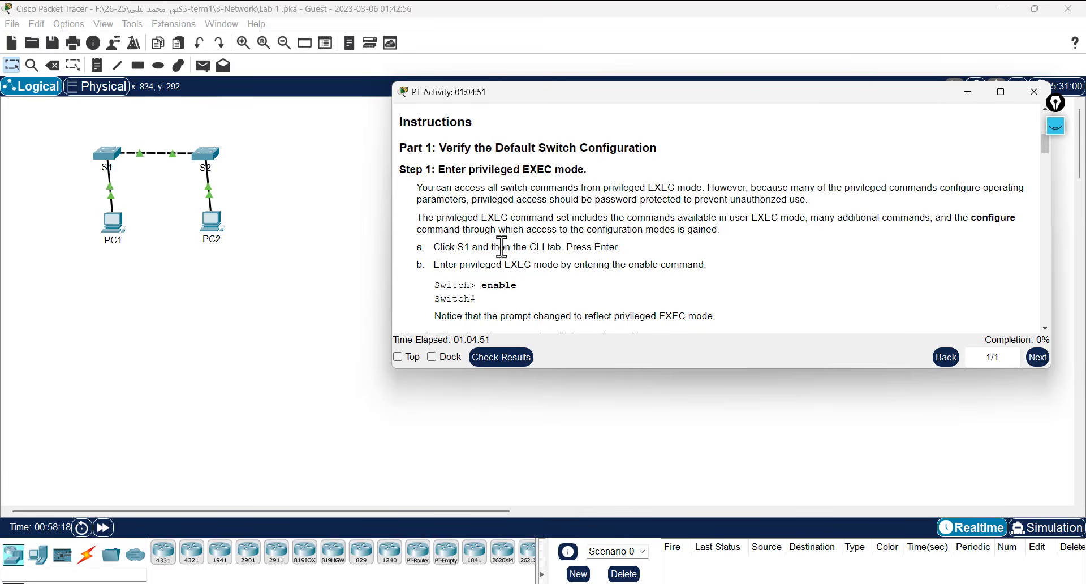
pyautogui.scroll(-1, 505, 243)
pyautogui.scroll(1, 490, 153)
pyautogui.moveTo(439, 151); pyautogui.dragTo(467, 152)
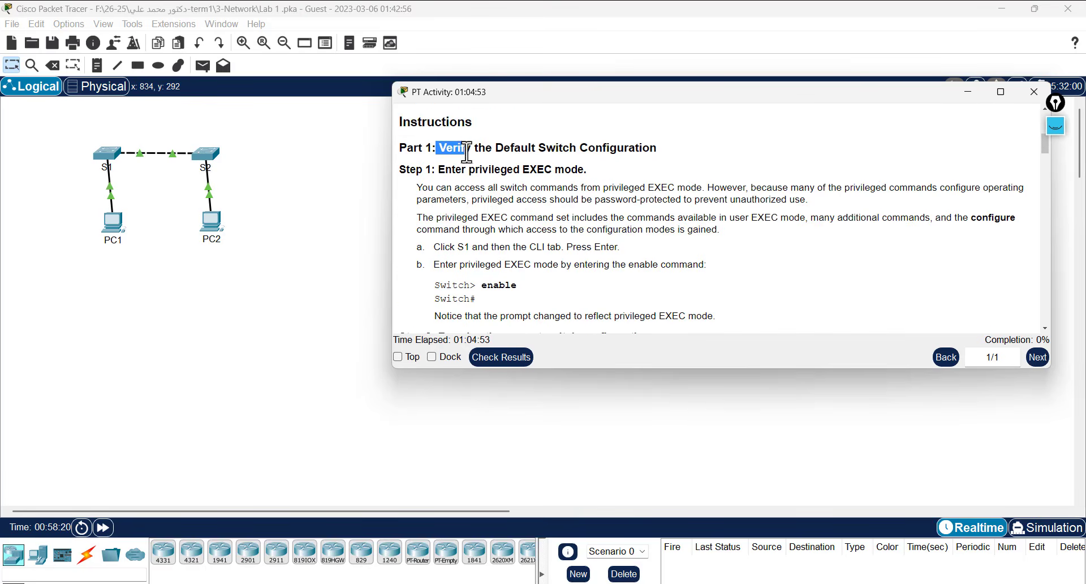
pyautogui.scroll(-2, 535, 247)
pyautogui.scroll(-1, 539, 254)
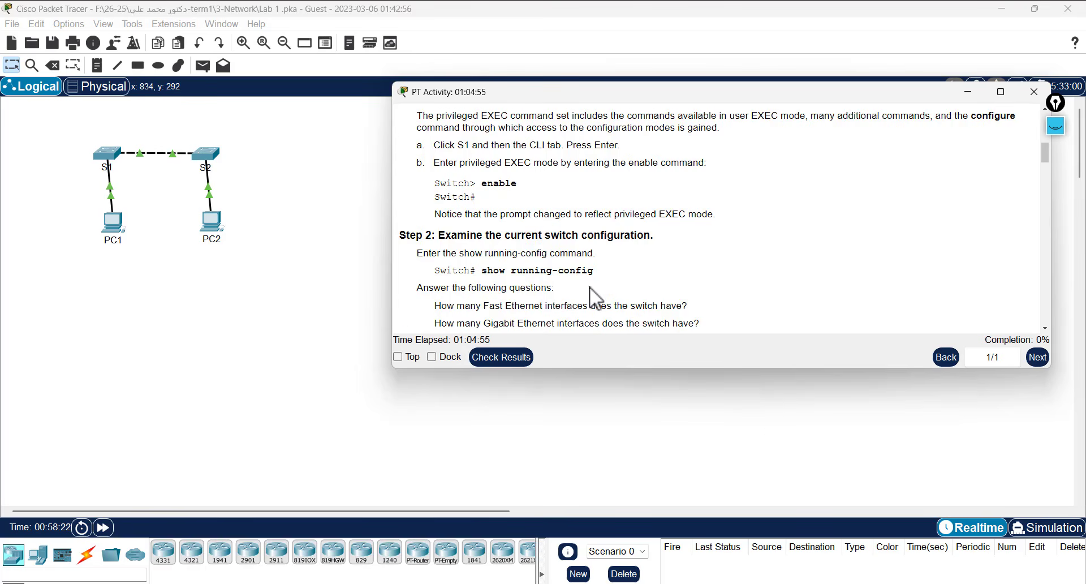
pyautogui.scroll(-3, 602, 292)
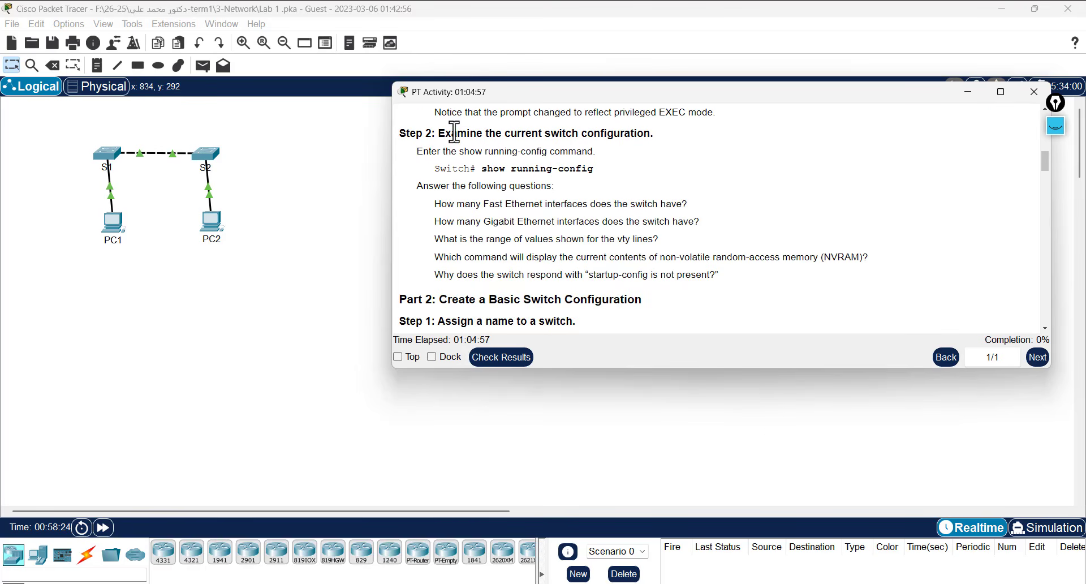
# - Highlight the show running-config command and the Part 2 and Step 1 headings
pyautogui.moveTo(446, 133); pyautogui.dragTo(643, 148)
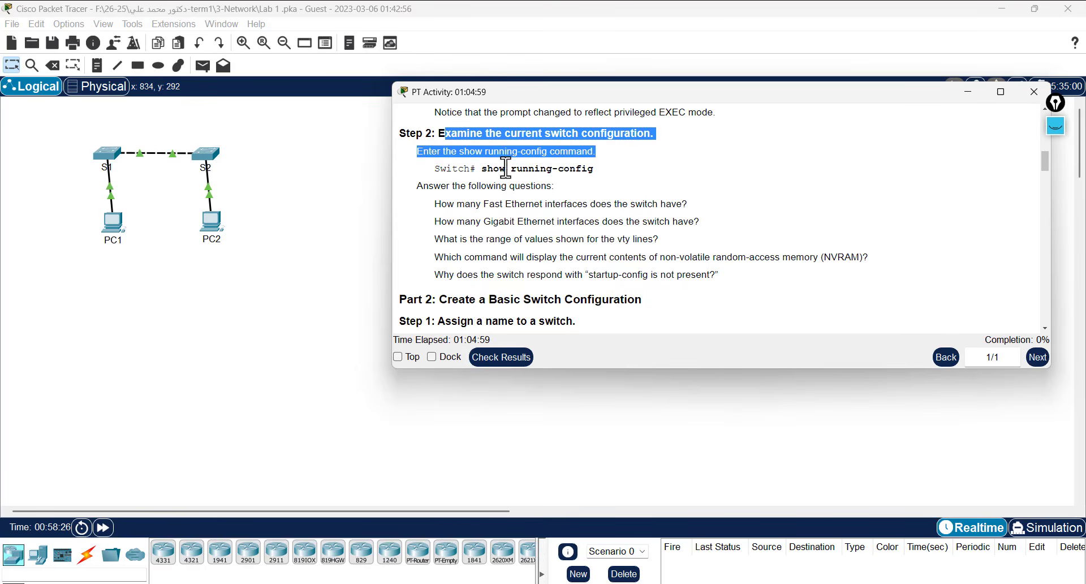
pyautogui.click(553, 169)
pyautogui.moveTo(477, 170); pyautogui.dragTo(600, 168)
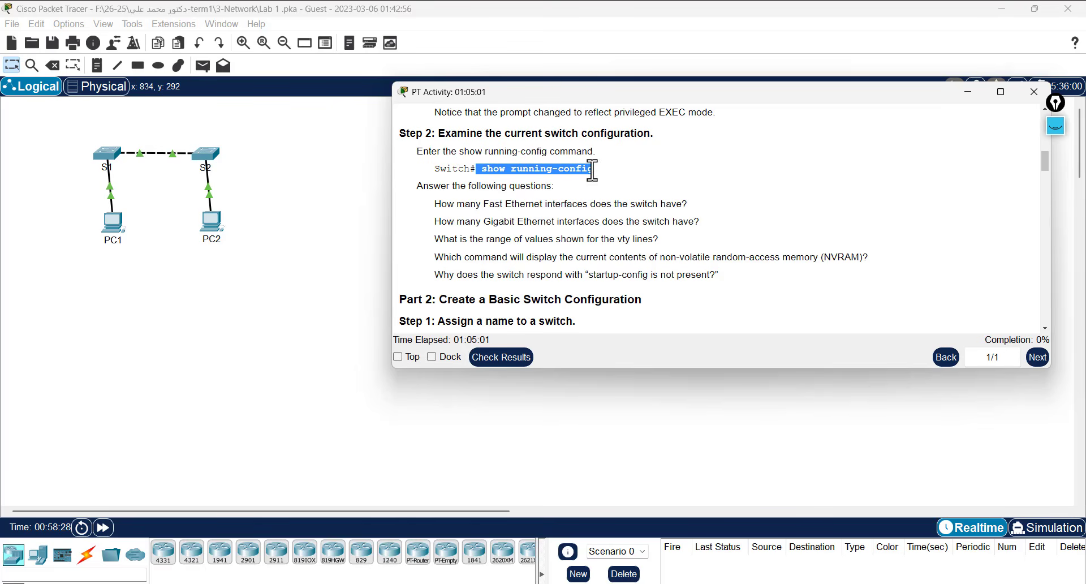
pyautogui.scroll(-4, 616, 172)
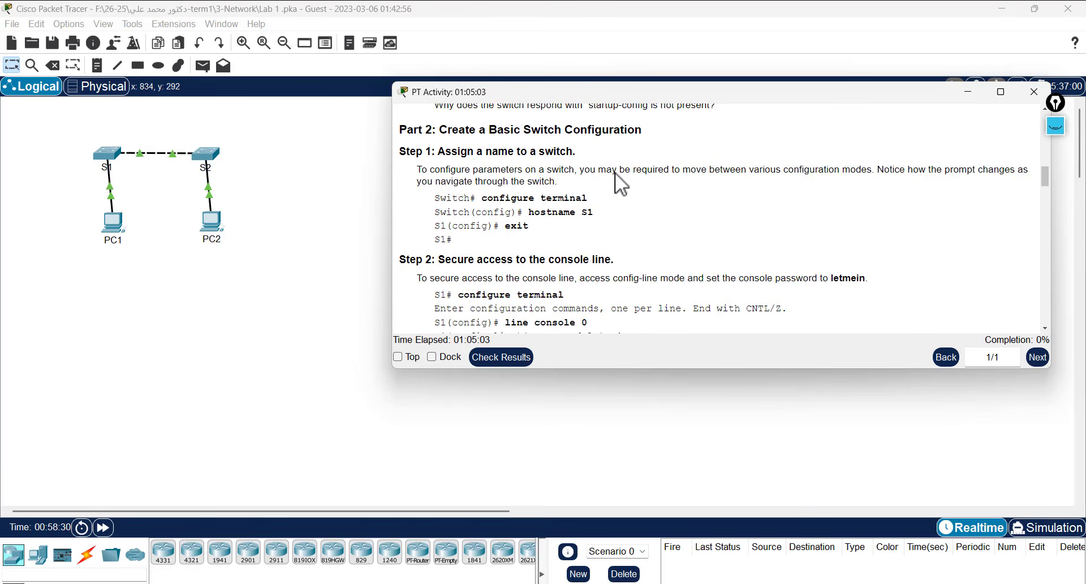
pyautogui.scroll(1, 616, 173)
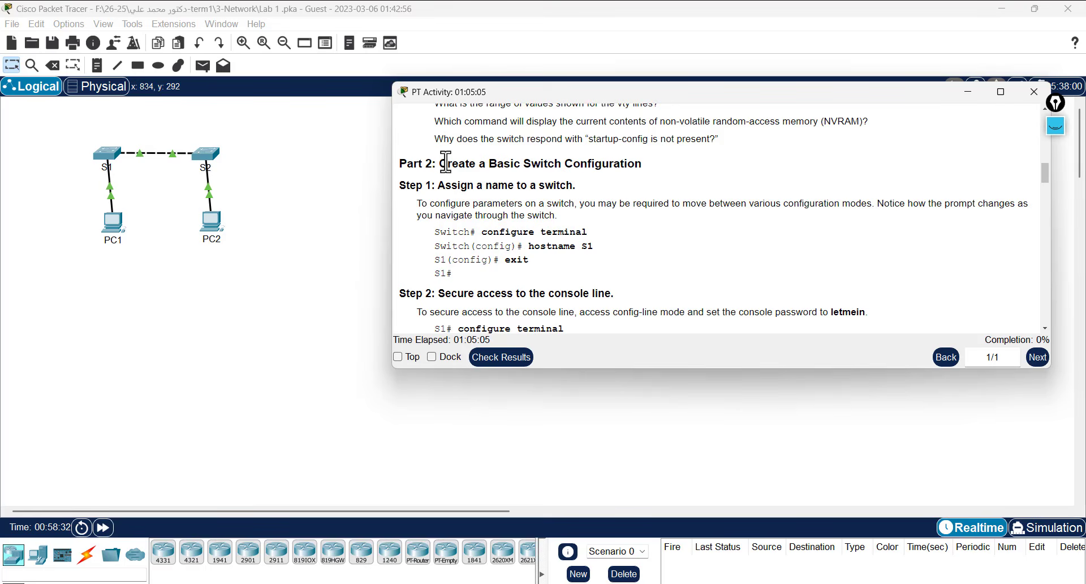
pyautogui.moveTo(446, 163); pyautogui.dragTo(716, 195)
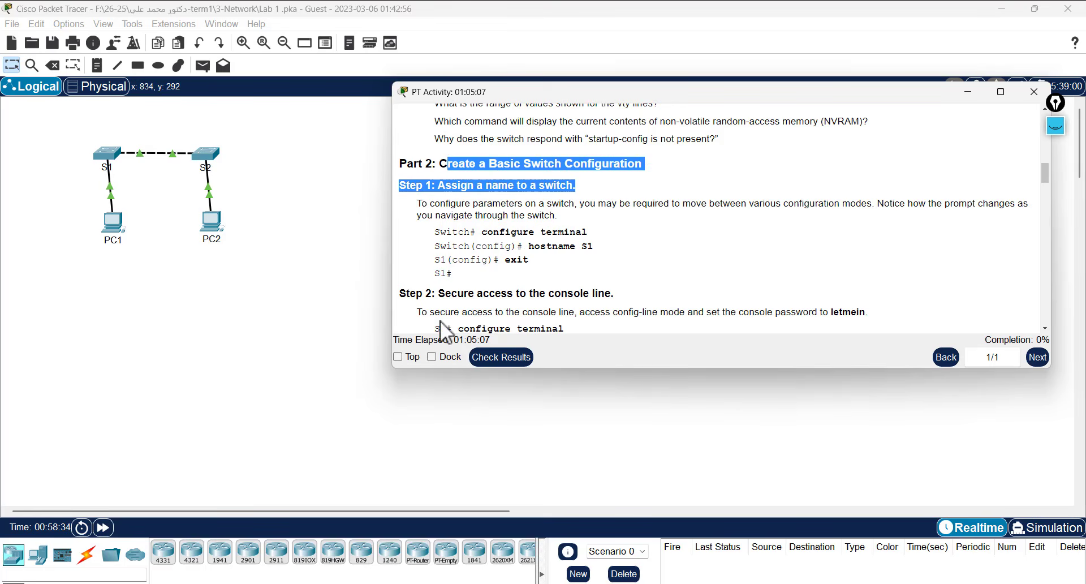
# - Narrow the activity window, keep it always on top, make it taller, and open S1
pyautogui.moveTo(390, 305); pyautogui.dragTo(499, 324)
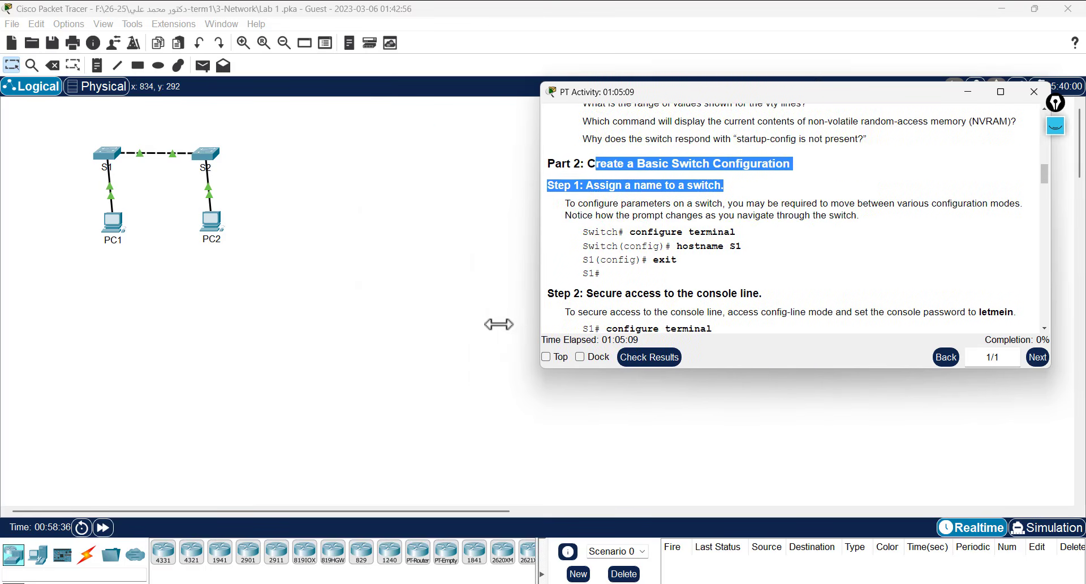
pyautogui.click(500, 357)
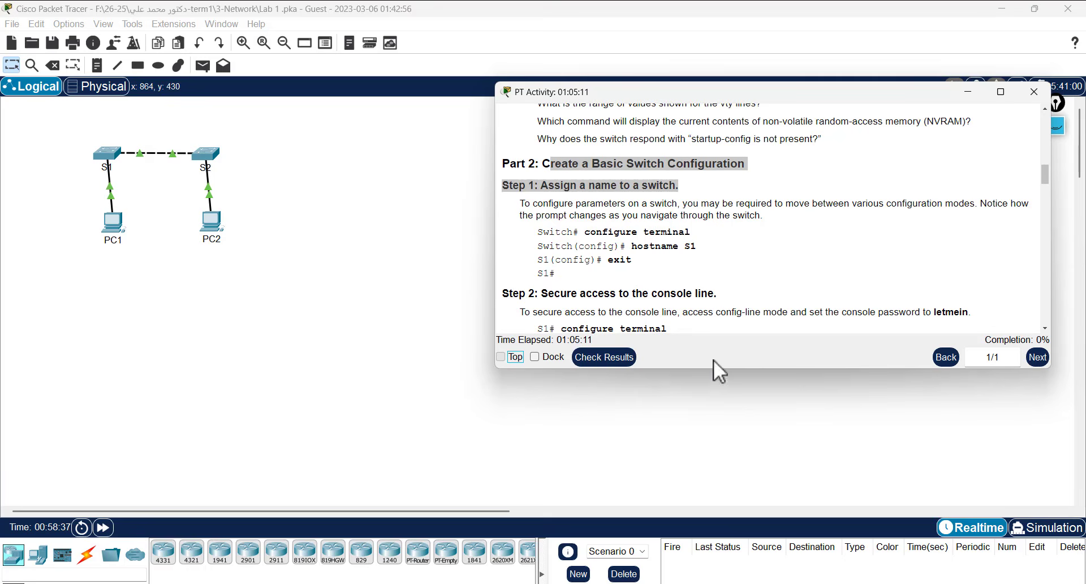
pyautogui.moveTo(727, 368); pyautogui.dragTo(736, 506)
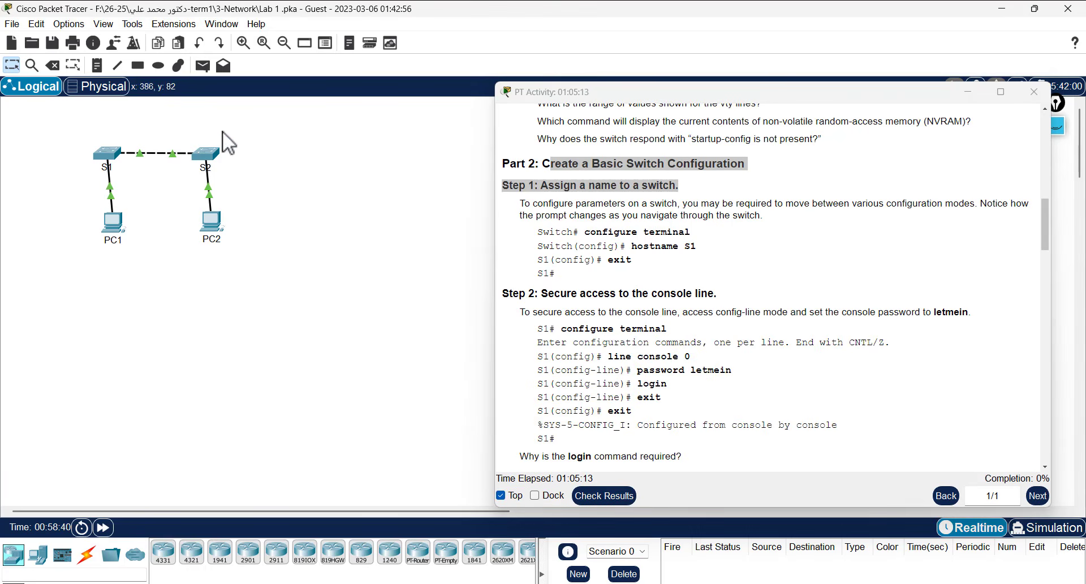
pyautogui.scroll(-2, 654, 289)
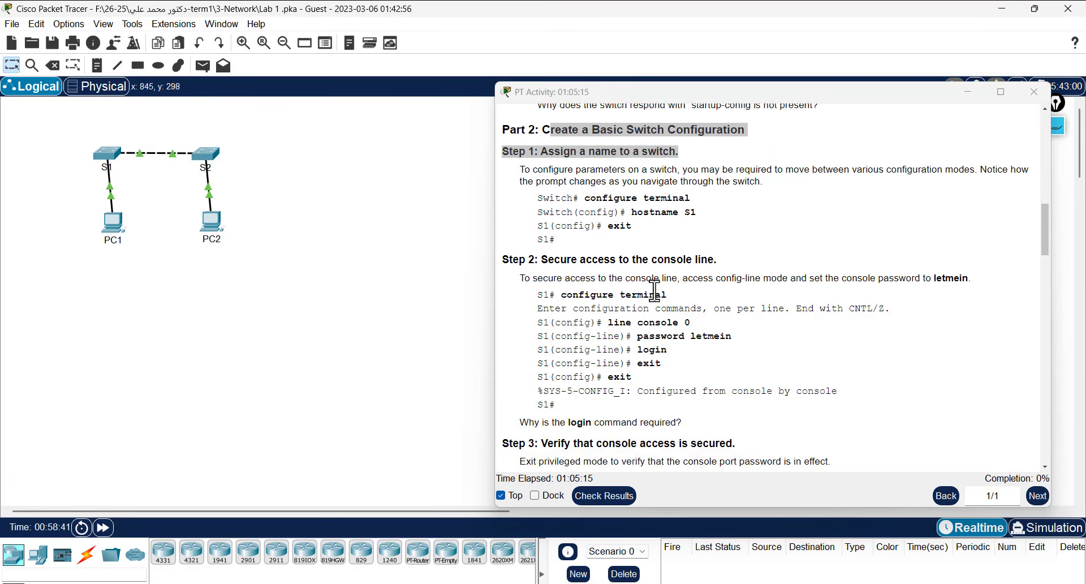
pyautogui.scroll(3, 651, 283)
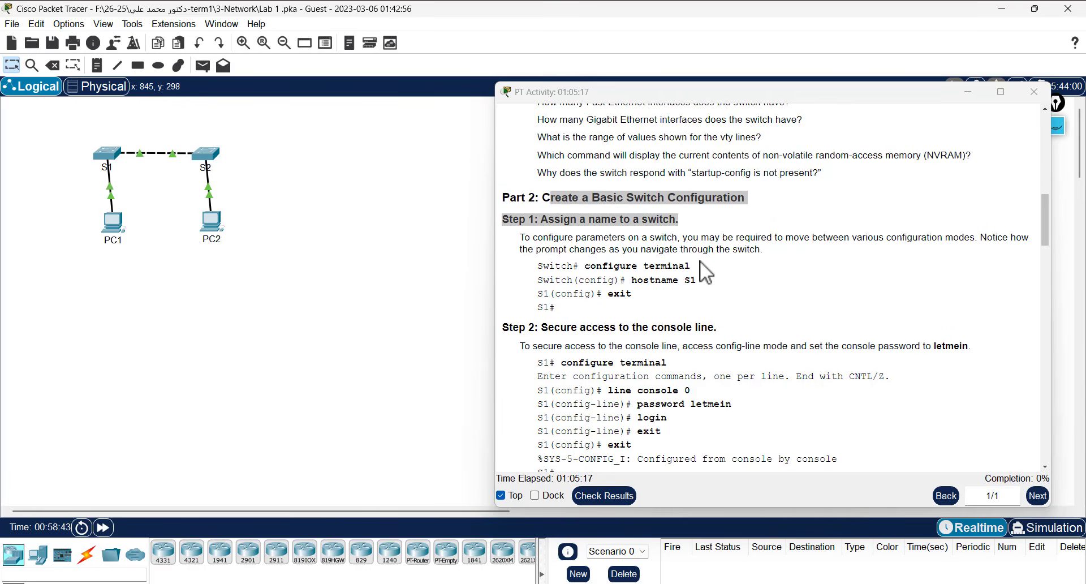
pyautogui.click(103, 158)
# - Move the S1 window aside and enter global configuration mode with en and conf t
pyautogui.moveTo(419, 141); pyautogui.dragTo(174, 105)
pyautogui.press('Return')
pyautogui.press('Return')
pyautogui.press('Return')
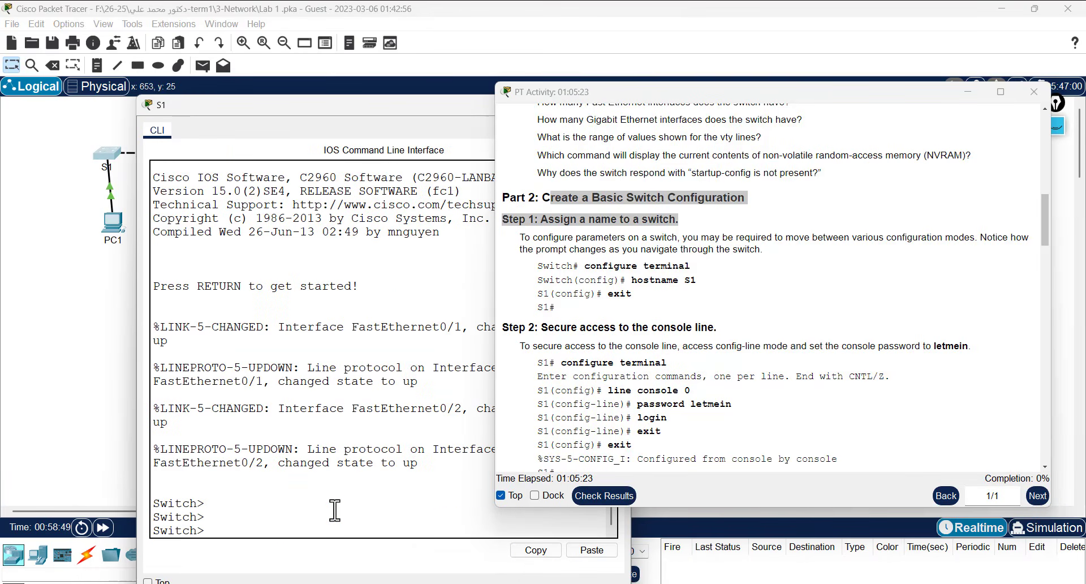
pyautogui.write('en')
pyautogui.press('Return')
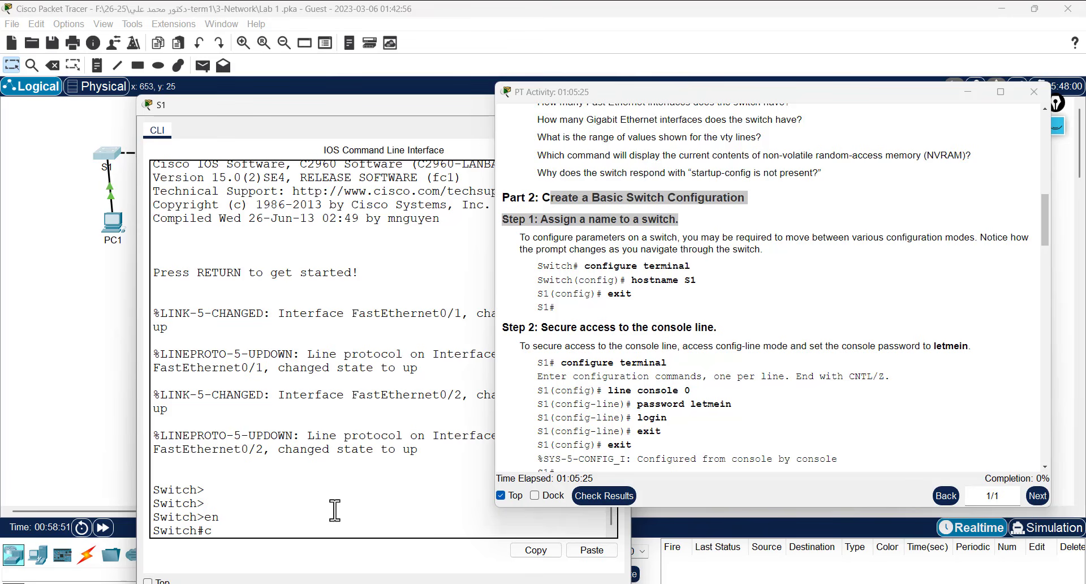
pyautogui.write('conf t')
pyautogui.press('Return')
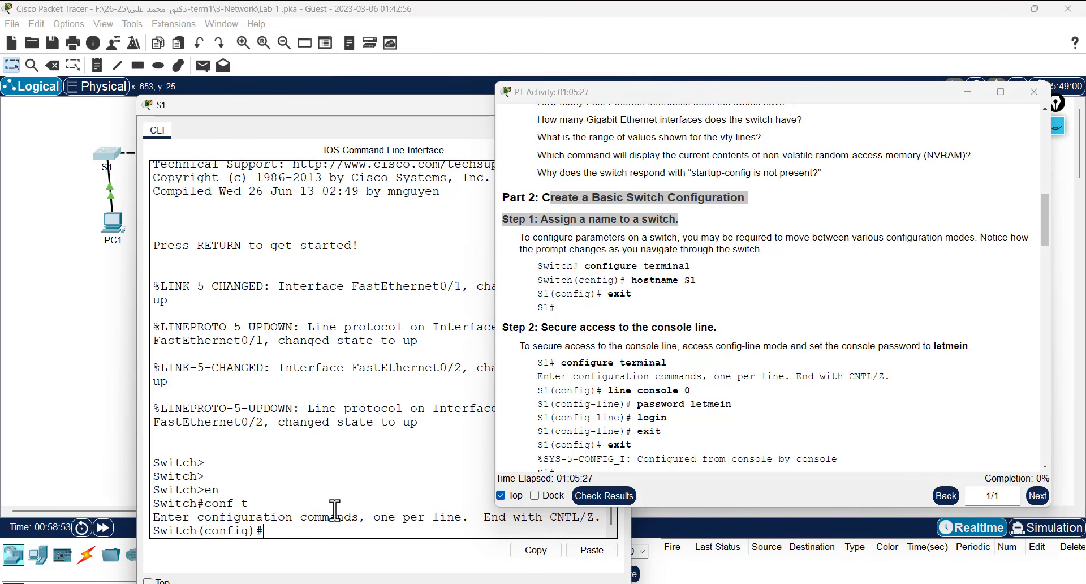
# - Rename the switch to S1 with the hostname command
pyautogui.write('hos')
pyautogui.press('Tab')
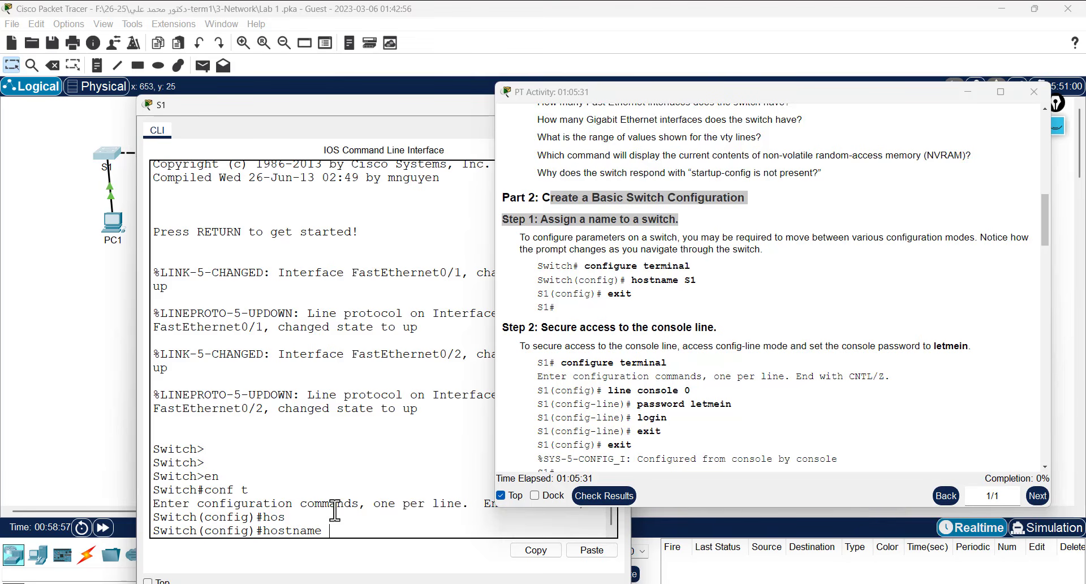
pyautogui.write('S1')
pyautogui.press('Return')
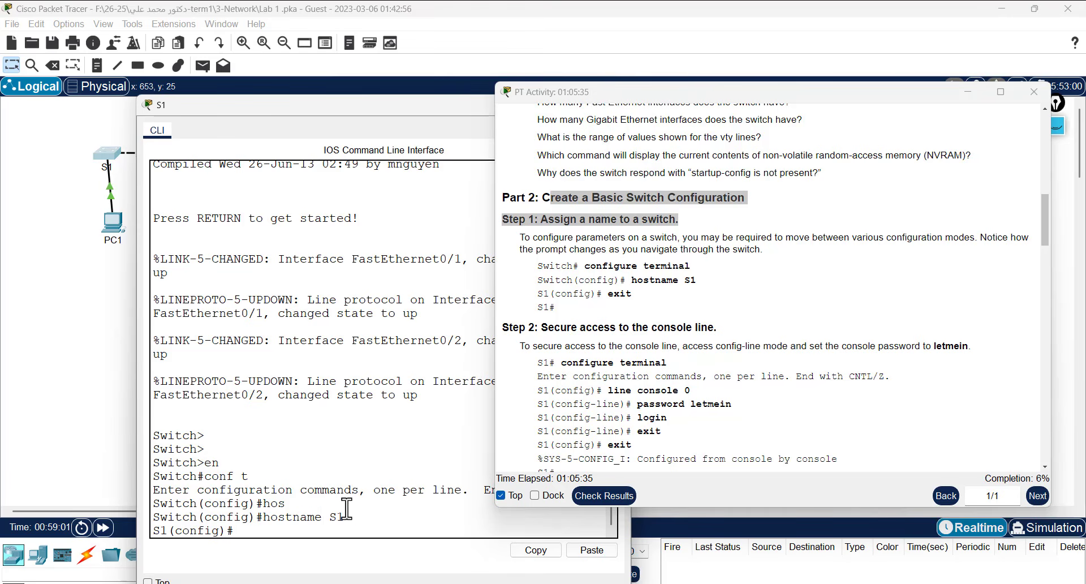
pyautogui.moveTo(342, 503); pyautogui.dragTo(369, 517)
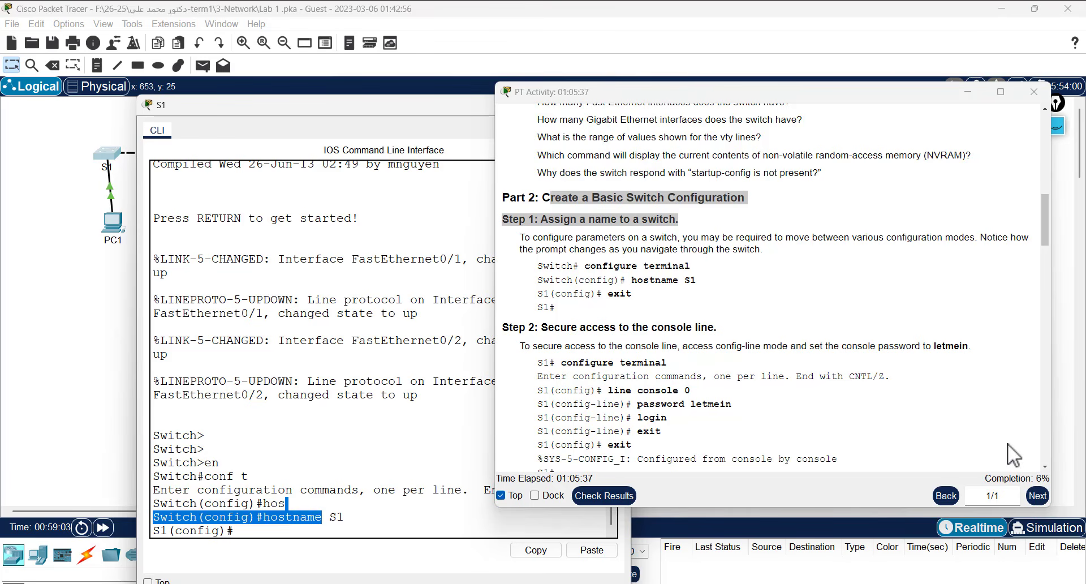
pyautogui.scroll(-2, 642, 368)
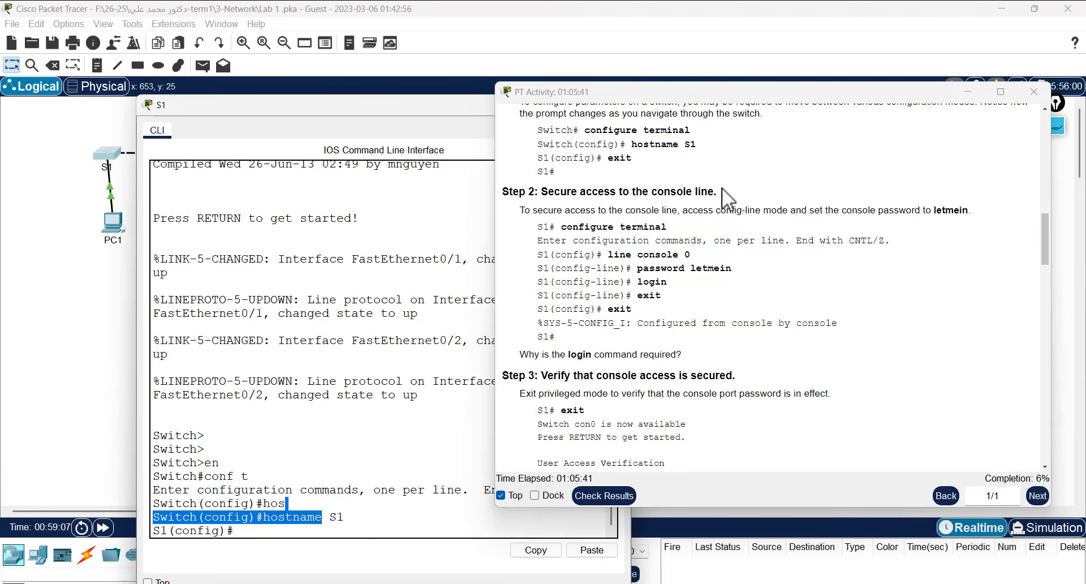
pyautogui.click(687, 209)
pyautogui.moveTo(293, 102); pyautogui.dragTo(317, 59)
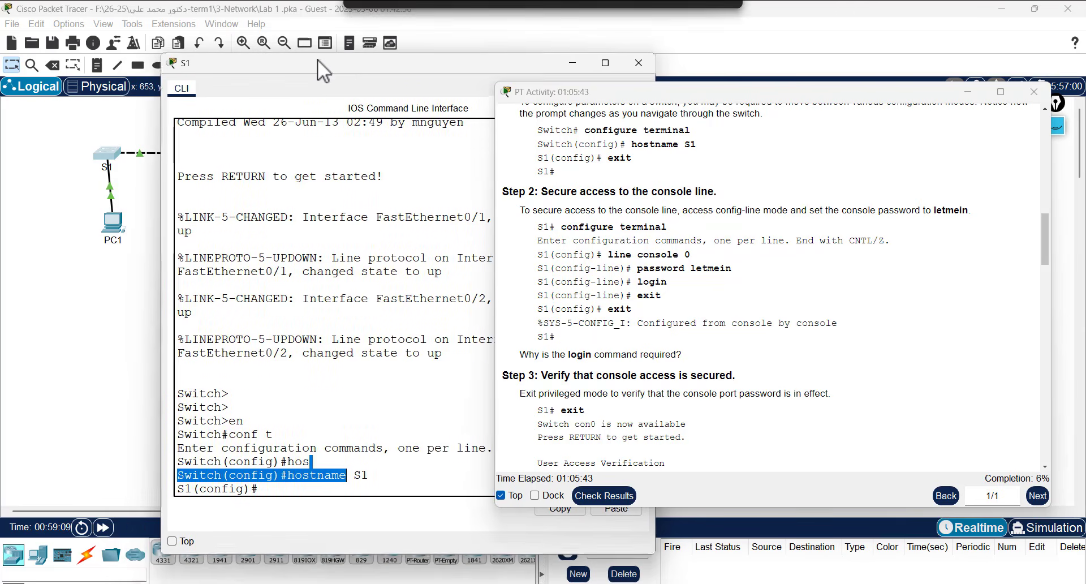
pyautogui.click(399, 420)
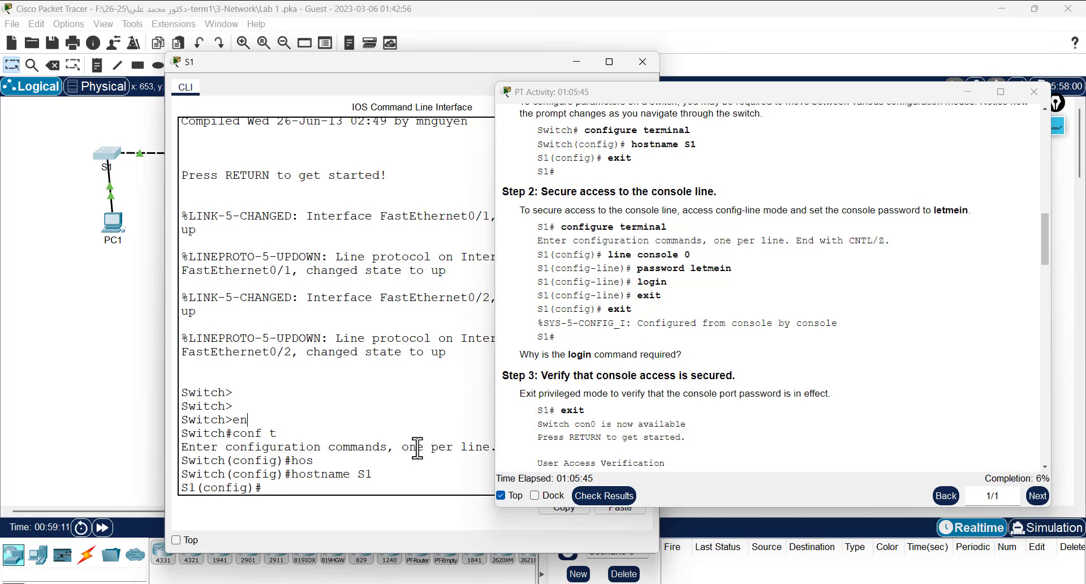
pyautogui.press('Return')
pyautogui.press('Return')
pyautogui.press('Return')
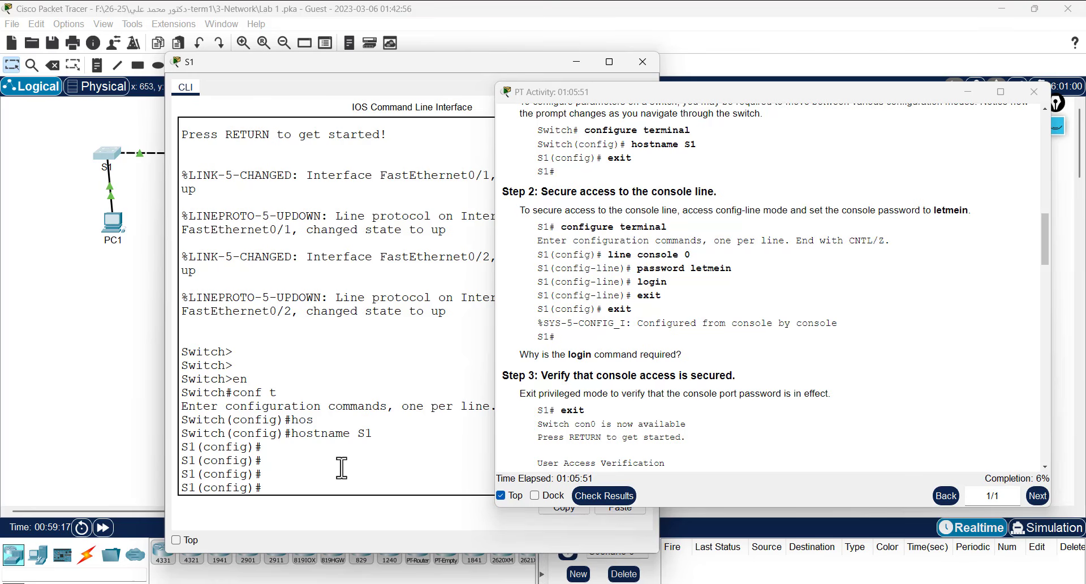
# - Enter configuration mode for line console 0
pyautogui.write('lin')
pyautogui.press('Tab')
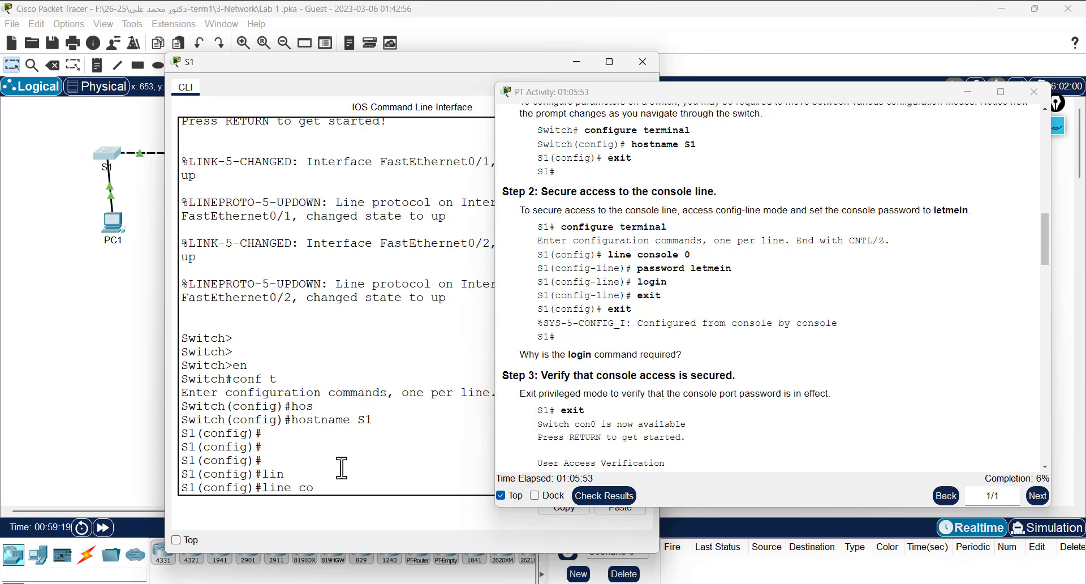
pyautogui.write('co')
pyautogui.press('Tab')
pyautogui.write('0')
pyautogui.press('Return')
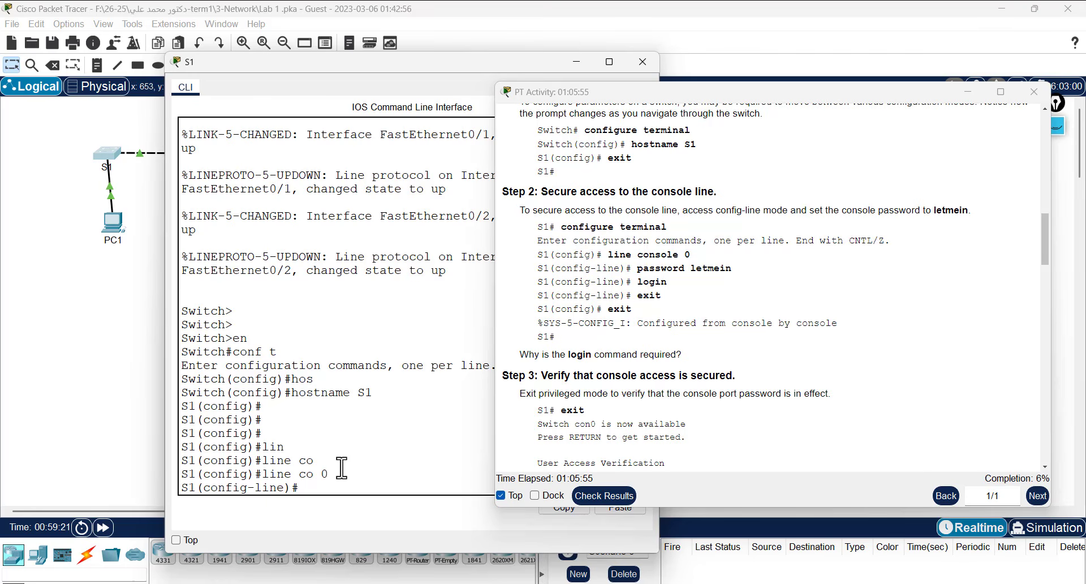
# - Set the console line password by pasting it from the lab instructions
pyautogui.write('pas')
pyautogui.press('Tab')
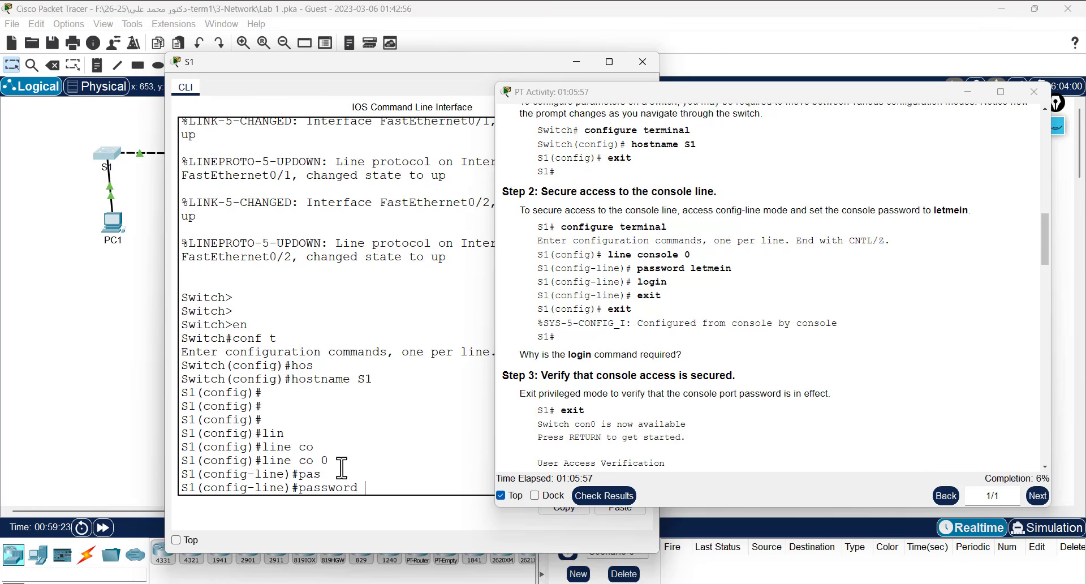
pyautogui.doubleClick(726, 267)
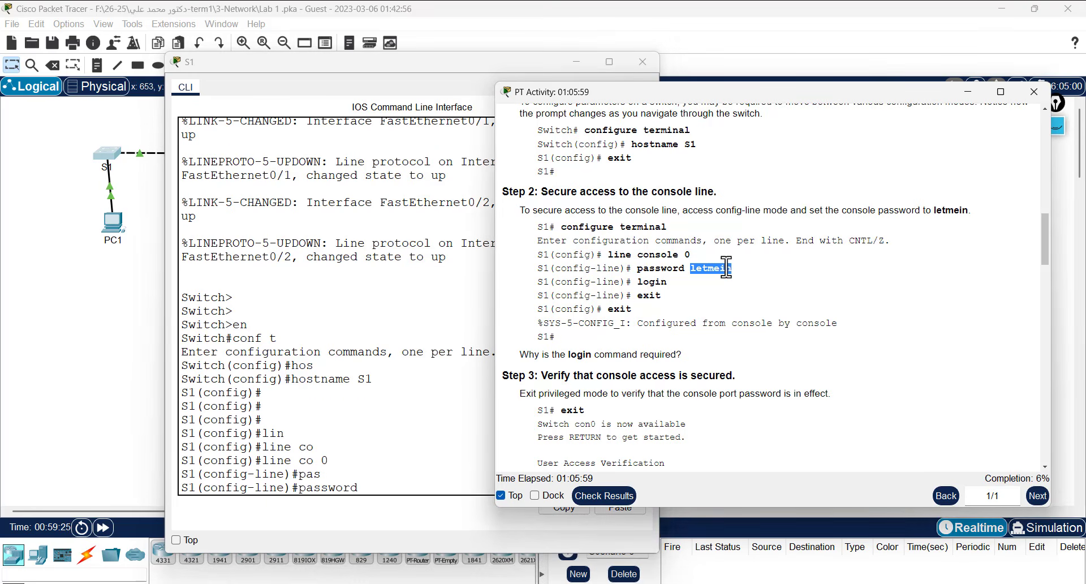
pyautogui.rightClick(726, 267)
pyautogui.click(758, 272)
pyautogui.rightClick(379, 491)
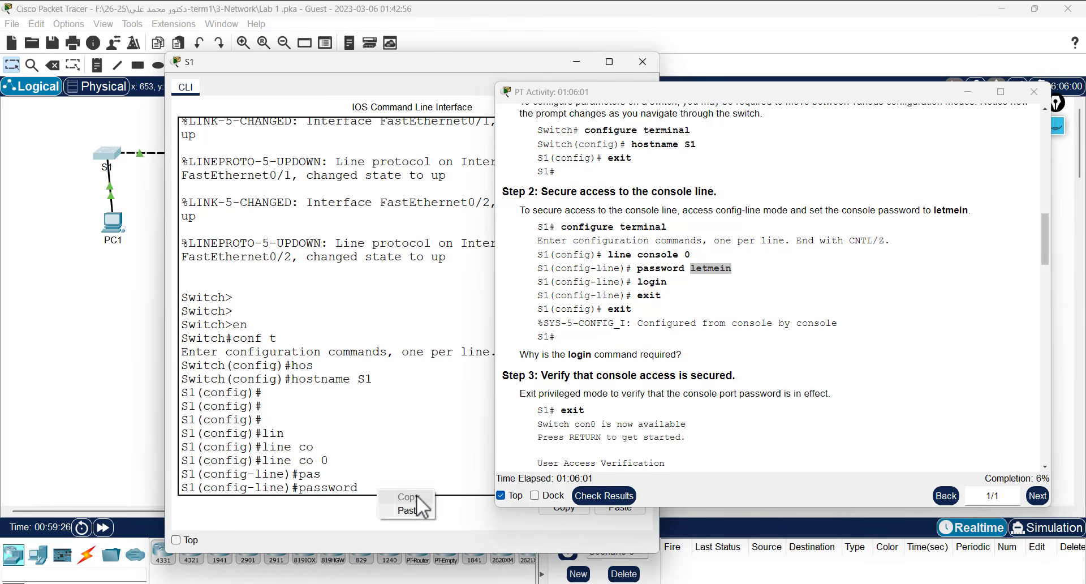
pyautogui.click(408, 510)
pyautogui.press('Return')
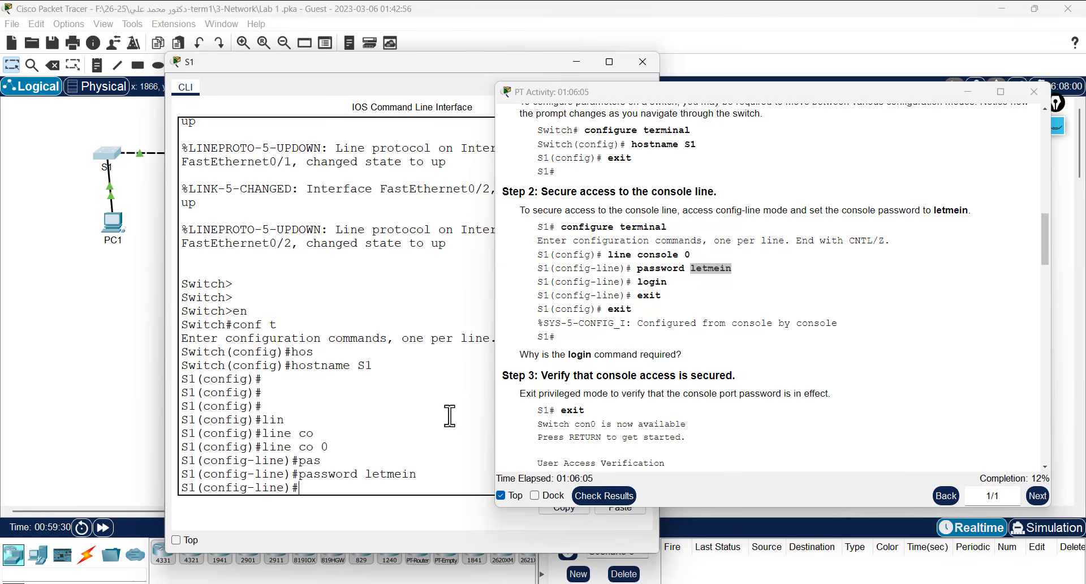
# - Require login on the console line
pyautogui.write('logi')
pyautogui.press('Tab')
pyautogui.press('Return')
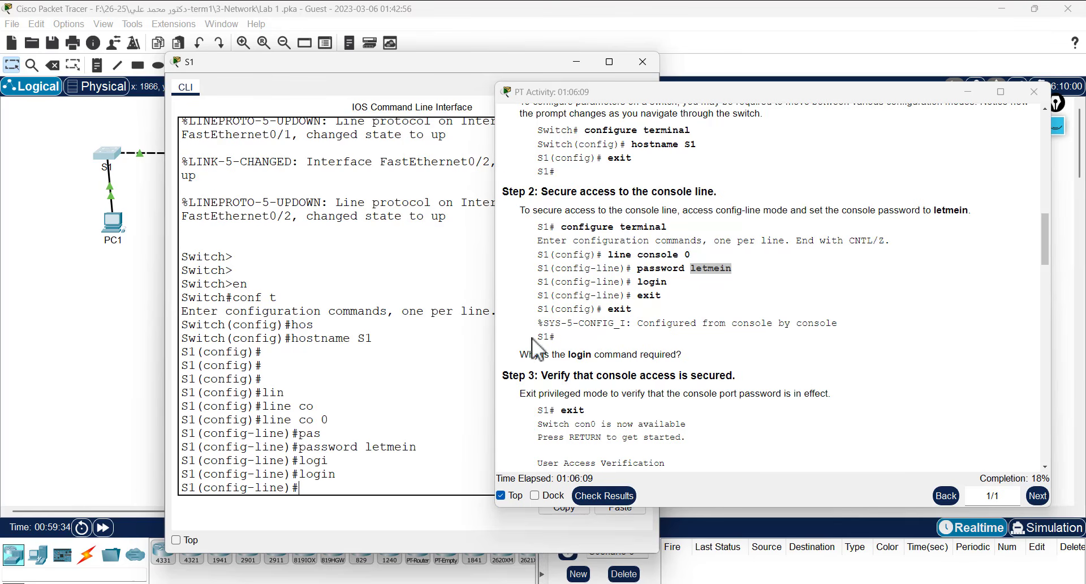
pyautogui.scroll(-3, 600, 326)
pyautogui.scroll(-2, 609, 218)
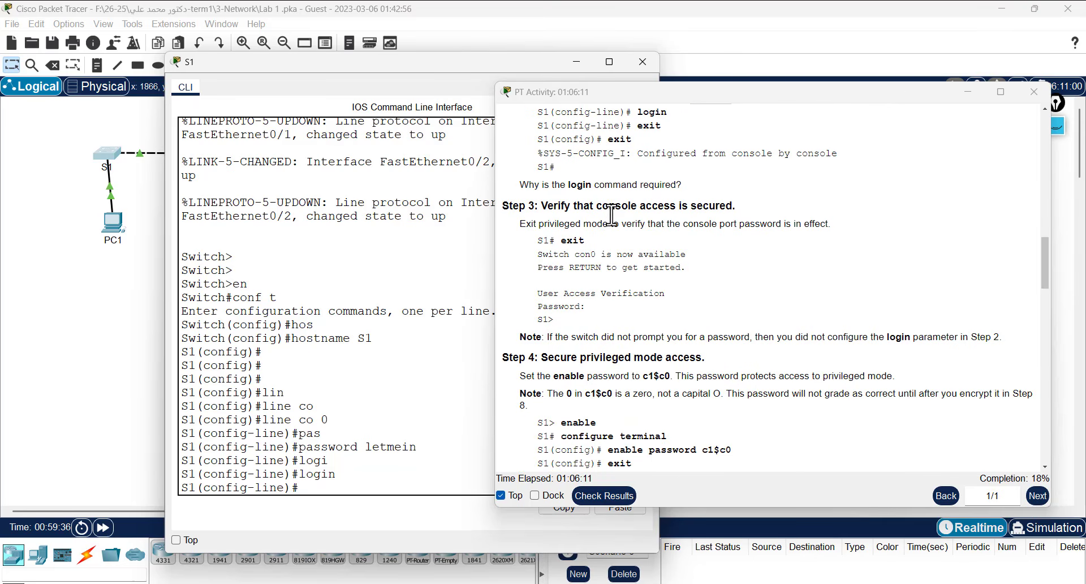
pyautogui.moveTo(536, 184); pyautogui.dragTo(640, 184)
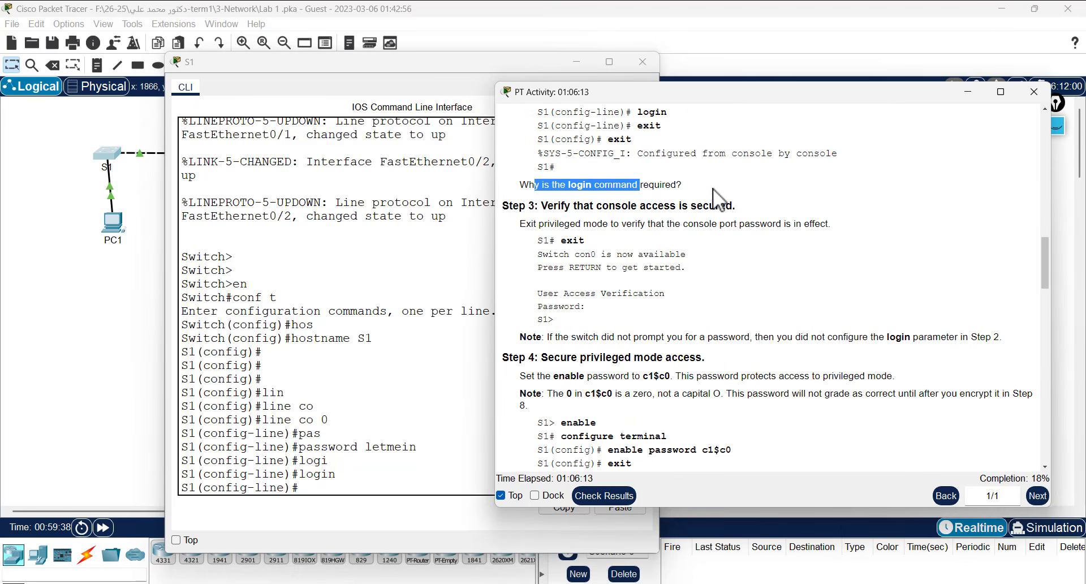
pyautogui.click(757, 173)
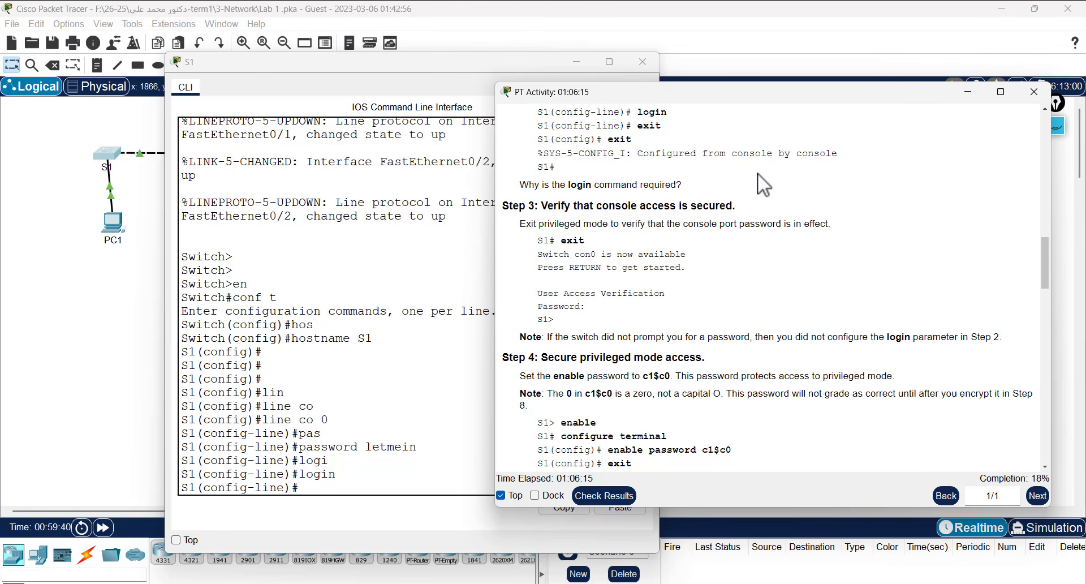
pyautogui.moveTo(519, 185); pyautogui.dragTo(692, 192)
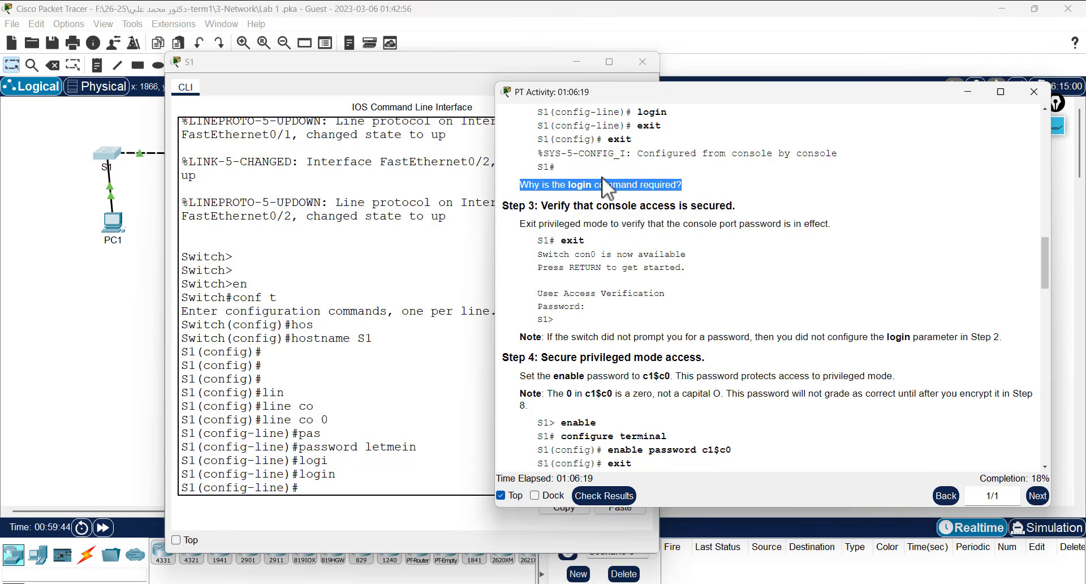
pyautogui.scroll(-1, 632, 231)
pyautogui.scroll(1, 634, 231)
pyautogui.moveTo(542, 207); pyautogui.dragTo(576, 209)
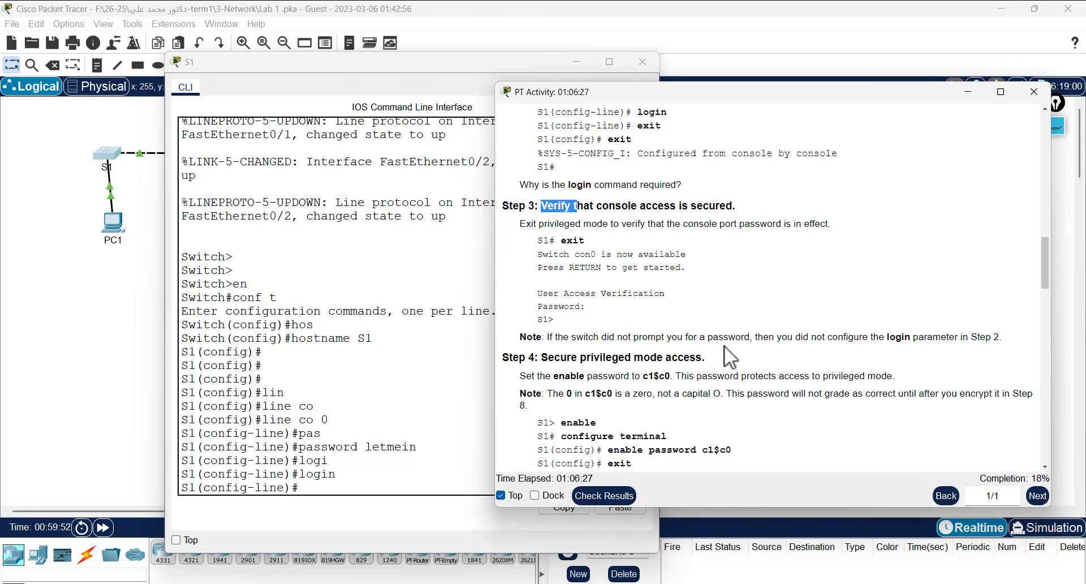
pyautogui.scroll(-4, 725, 345)
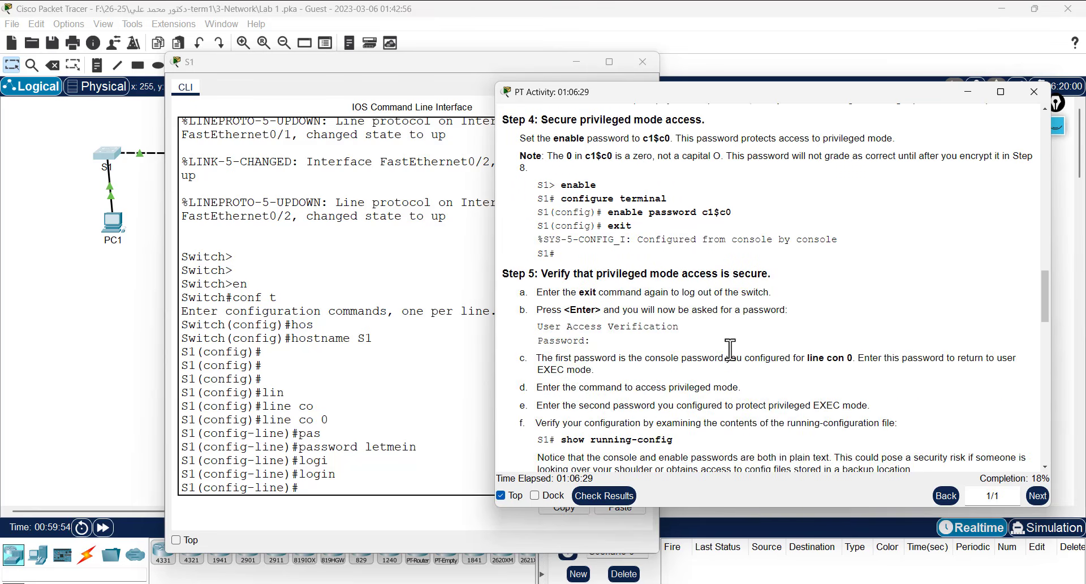
pyautogui.scroll(1, 696, 306)
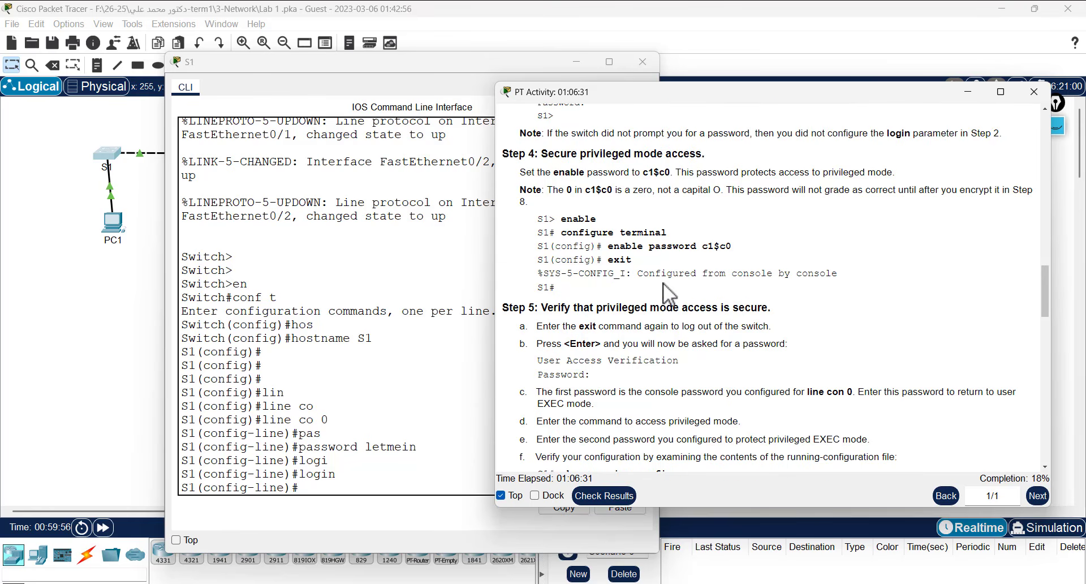
pyautogui.moveTo(562, 219); pyautogui.dragTo(608, 247)
pyautogui.scroll(-1, 628, 275)
pyautogui.scroll(-6, 714, 263)
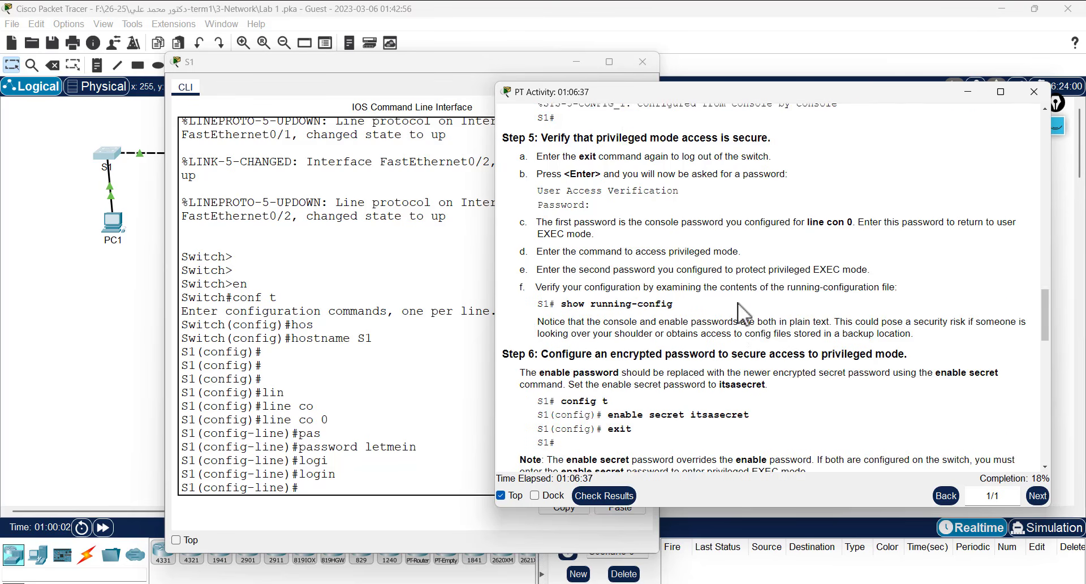
pyautogui.scroll(-2, 753, 302)
pyautogui.scroll(1, 757, 311)
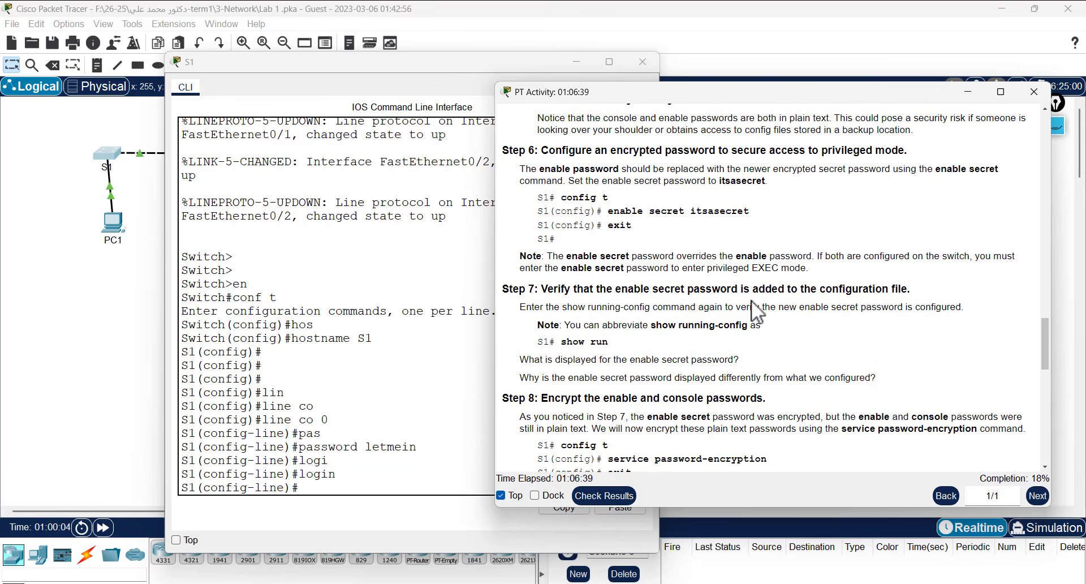
pyautogui.scroll(1, 607, 215)
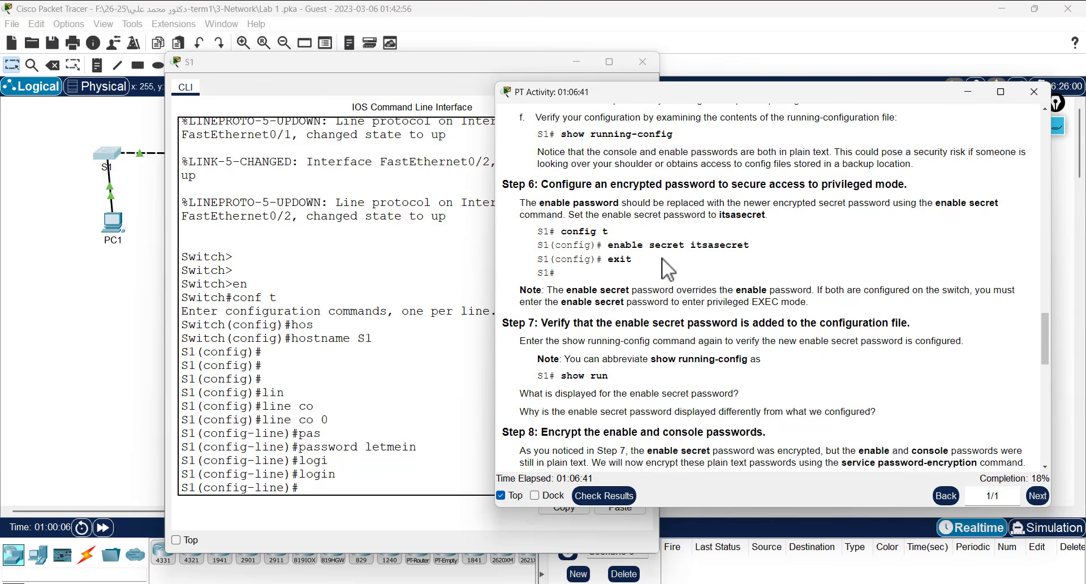
pyautogui.scroll(1, 668, 270)
pyautogui.moveTo(604, 279); pyautogui.dragTo(758, 286)
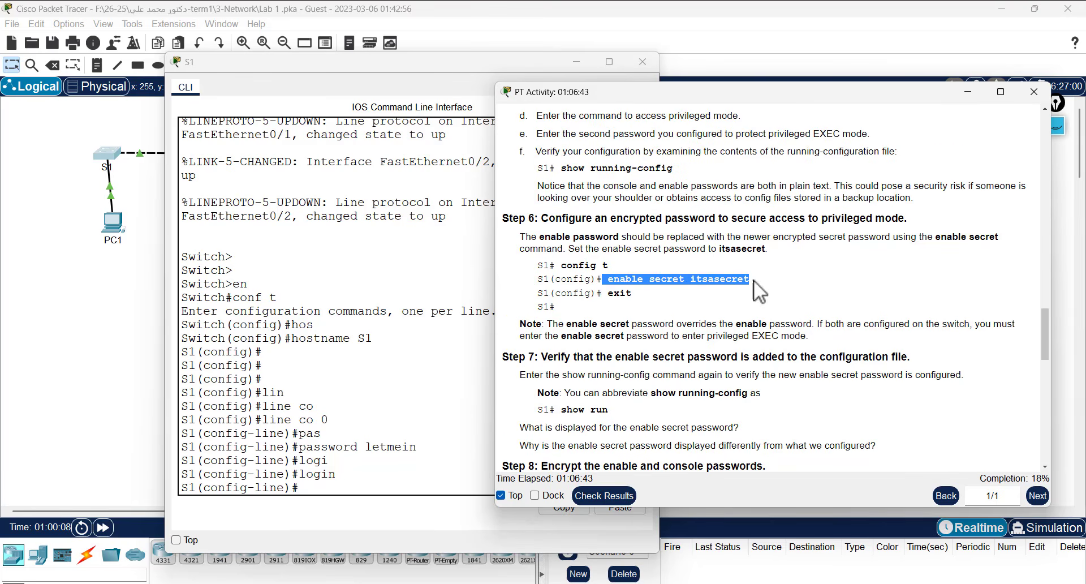
pyautogui.click(348, 435)
pyautogui.scroll(8, 760, 373)
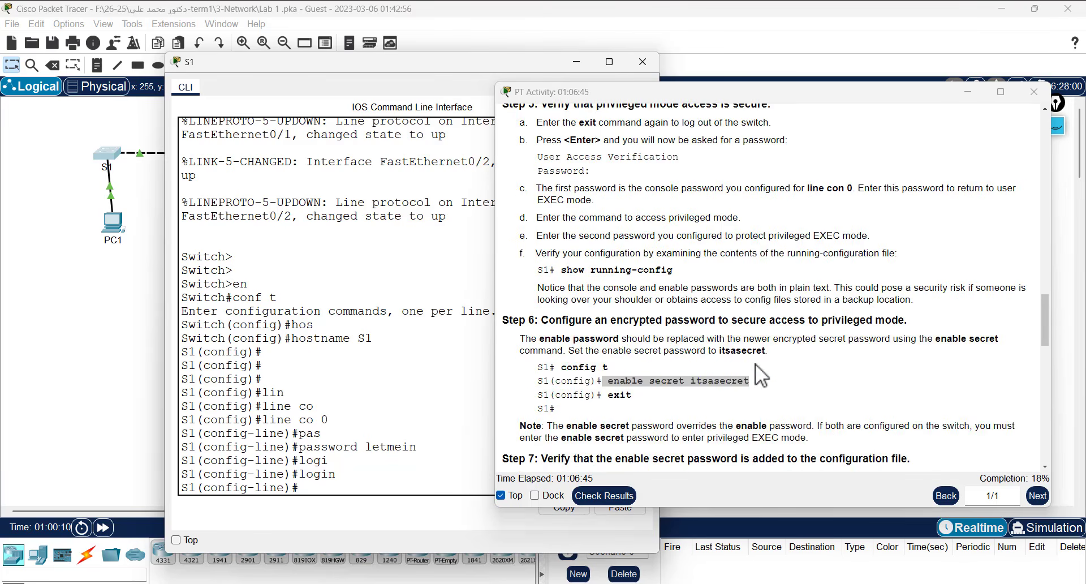
pyautogui.scroll(-7, 760, 380)
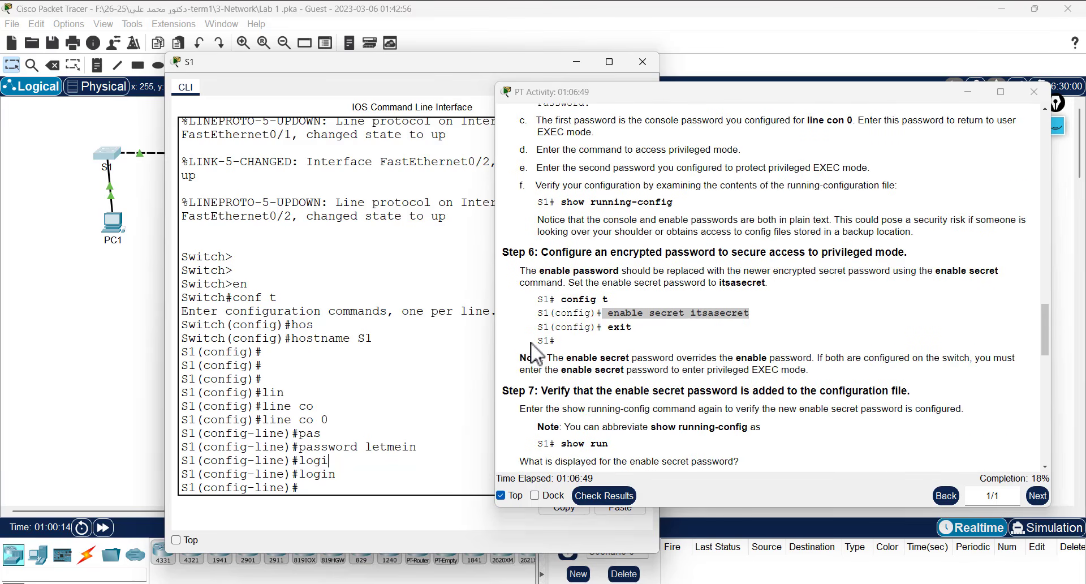
pyautogui.click(593, 344)
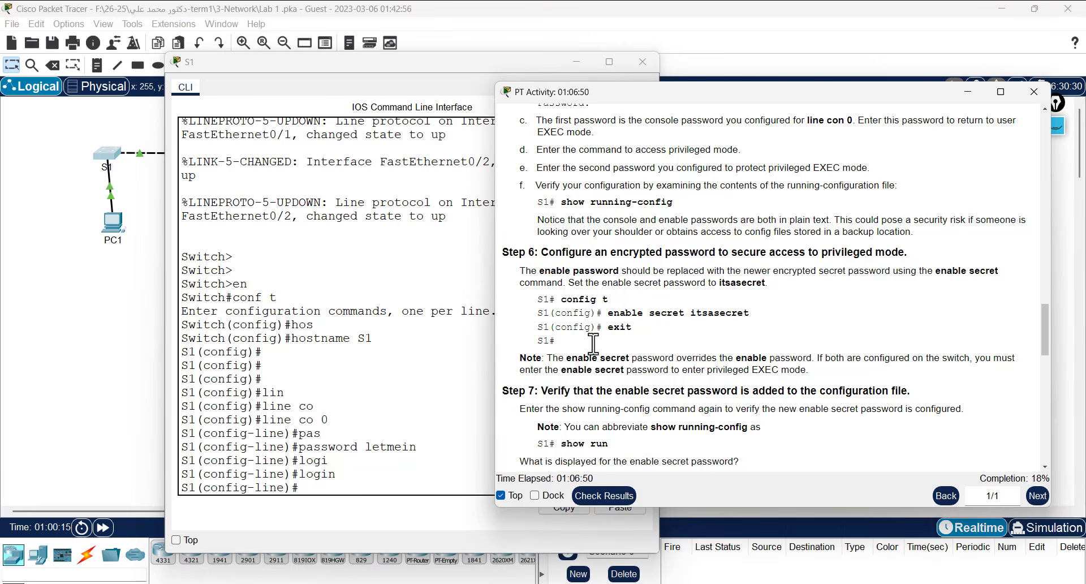
# - Exit line configuration back to global configuration mode
pyautogui.click(357, 438)
pyautogui.press('Return')
pyautogui.write('exi')
pyautogui.press('Return')
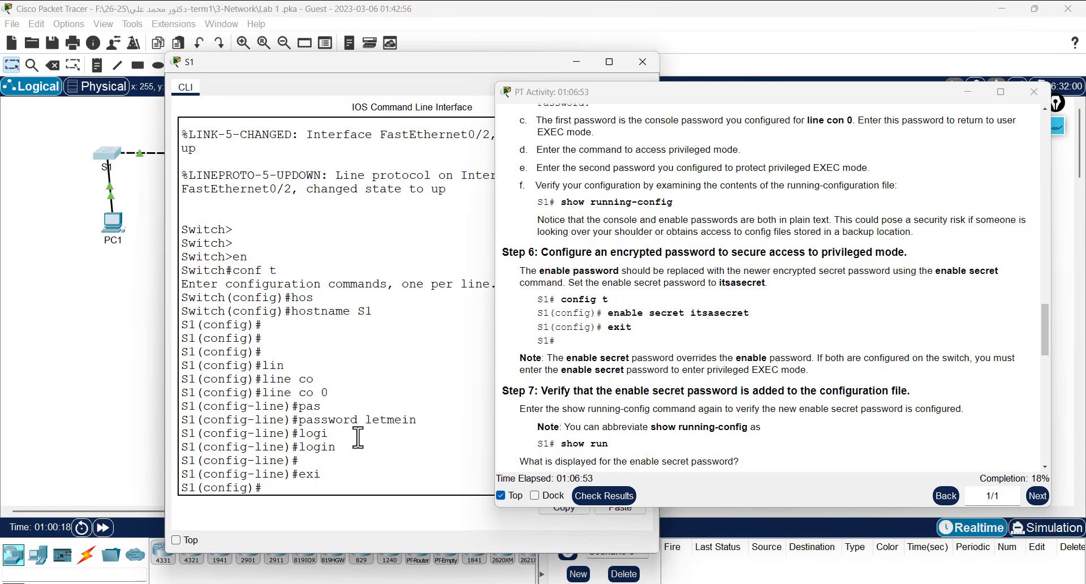
# - Build the enable secret command with tab completion, then recall it after an incomplete attempt
pyautogui.write('t')
pyautogui.press('Tab')
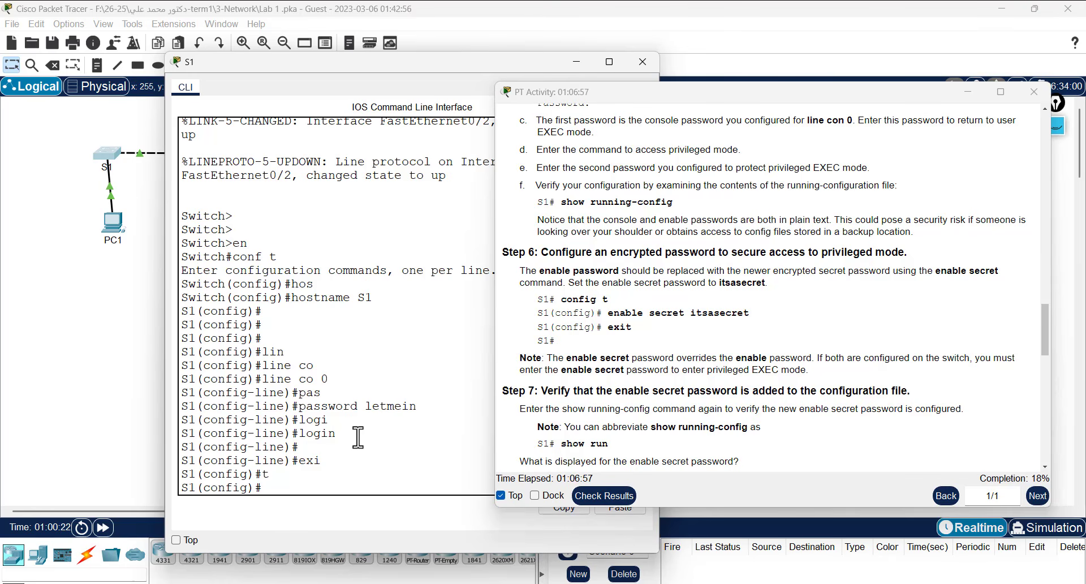
pyautogui.write('n')
pyautogui.press('Tab')
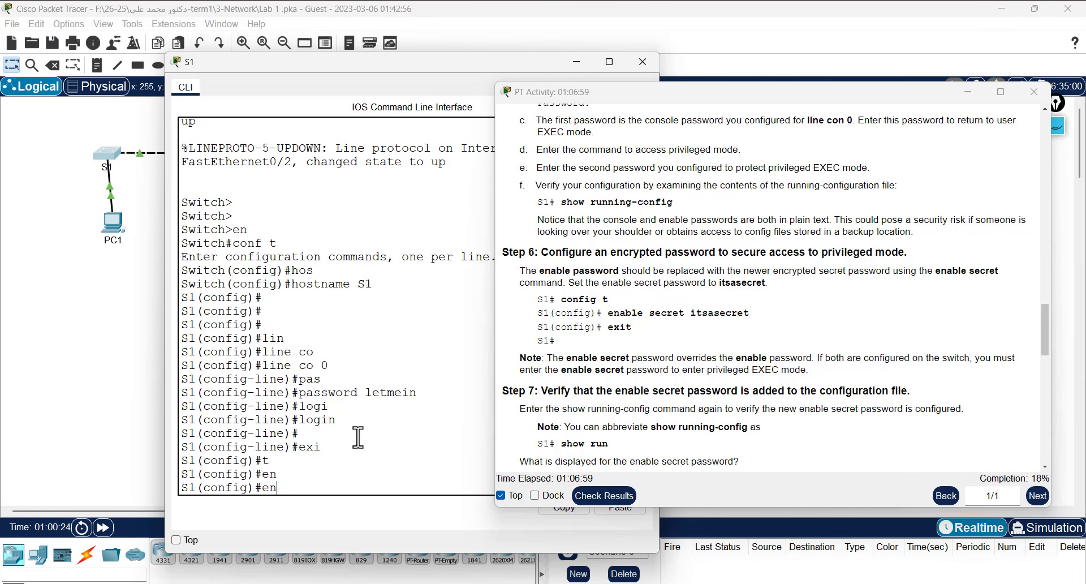
pyautogui.write('a')
pyautogui.press('Tab')
pyautogui.write('pas')
pyautogui.press('Tab')
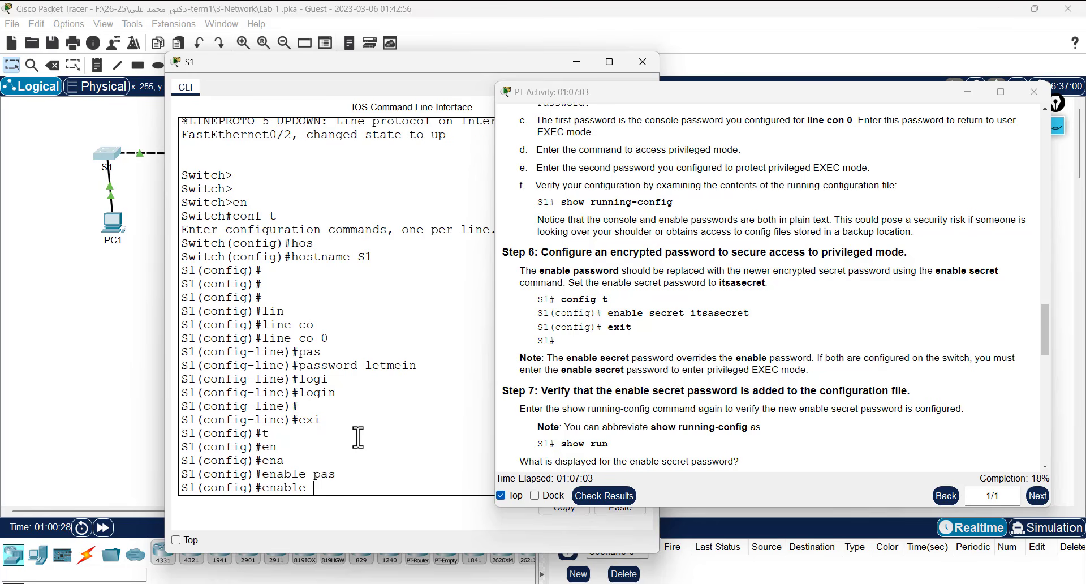
pyautogui.press('Tab')
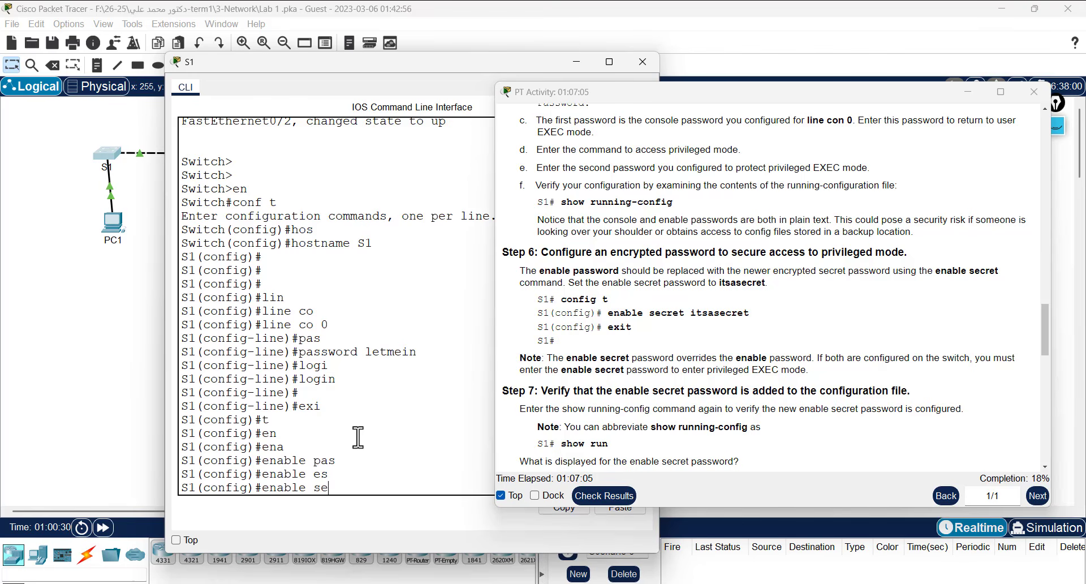
pyautogui.press('Tab')
pyautogui.press('Return')
pyautogui.press('Up')
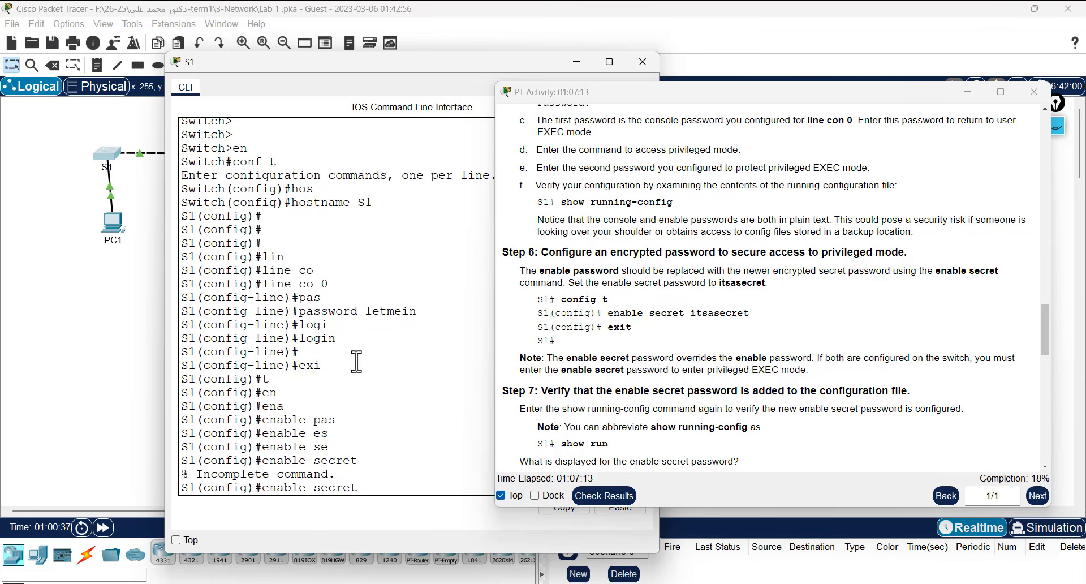
# - Paste the Step 6 secret after enable secret and apply it
pyautogui.doubleClick(711, 313)
pyautogui.rightClick(710, 315)
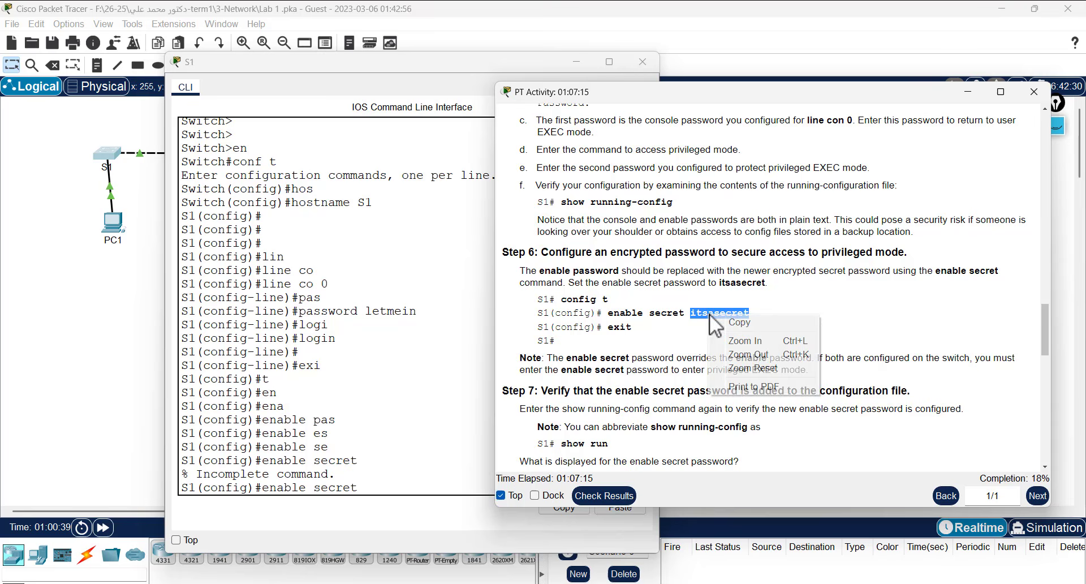
pyautogui.click(737, 322)
pyautogui.click(422, 486)
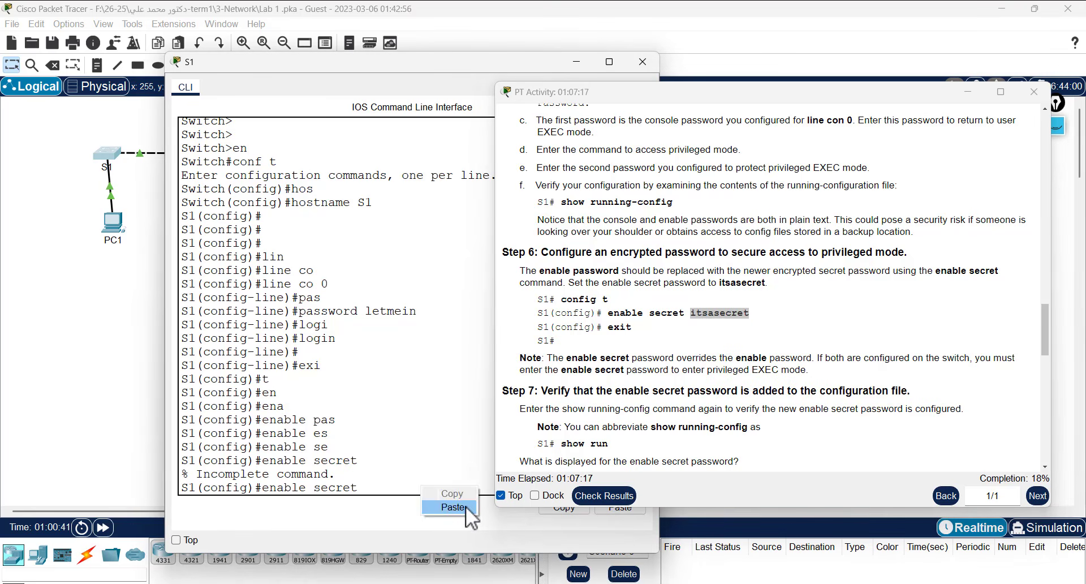
pyautogui.click(467, 506)
pyautogui.press('Return')
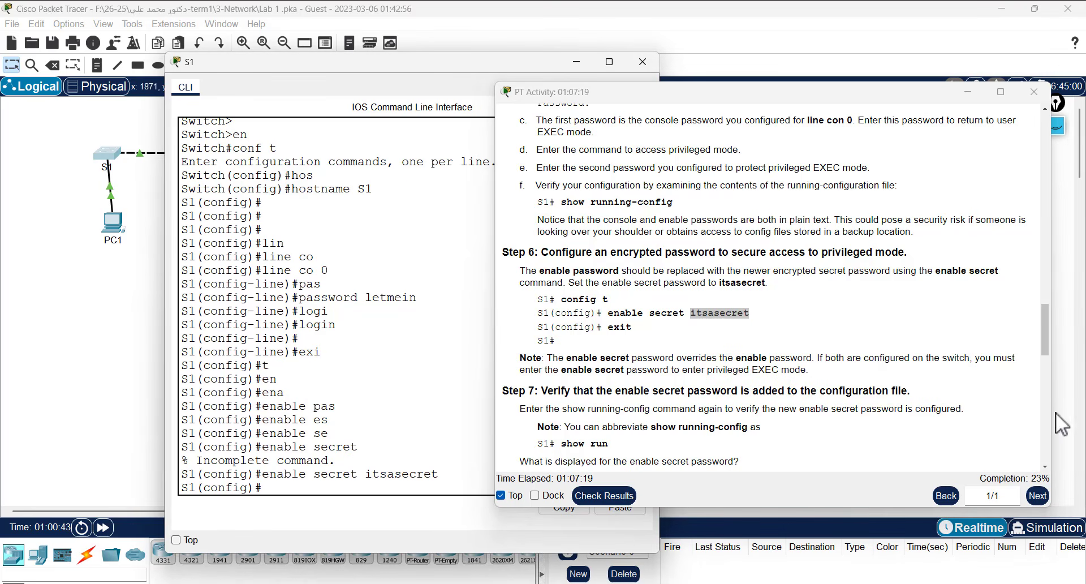
# - Exit global configuration back to privileged mode
pyautogui.scroll(-1, 721, 370)
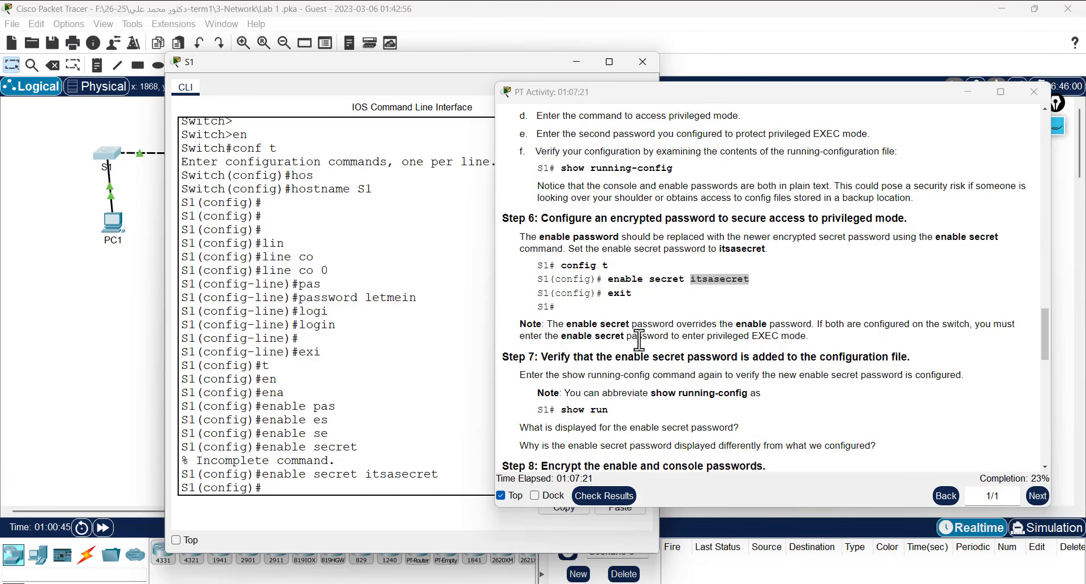
pyautogui.moveTo(568, 325); pyautogui.dragTo(631, 325)
pyautogui.click(328, 484)
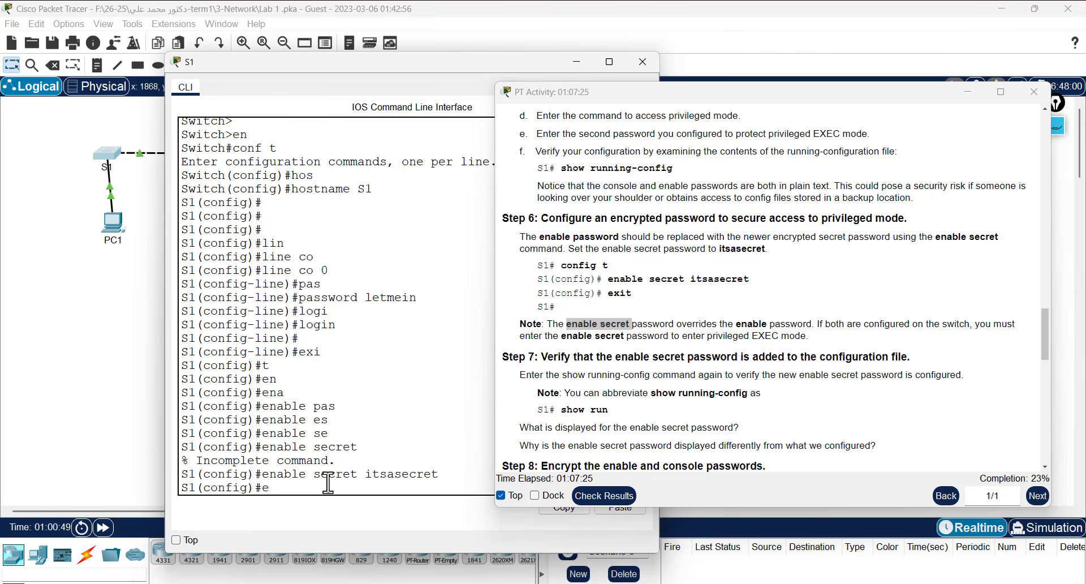
pyautogui.write('exi')
pyautogui.press('Return')
pyautogui.write('t')
pyautogui.press('Return')
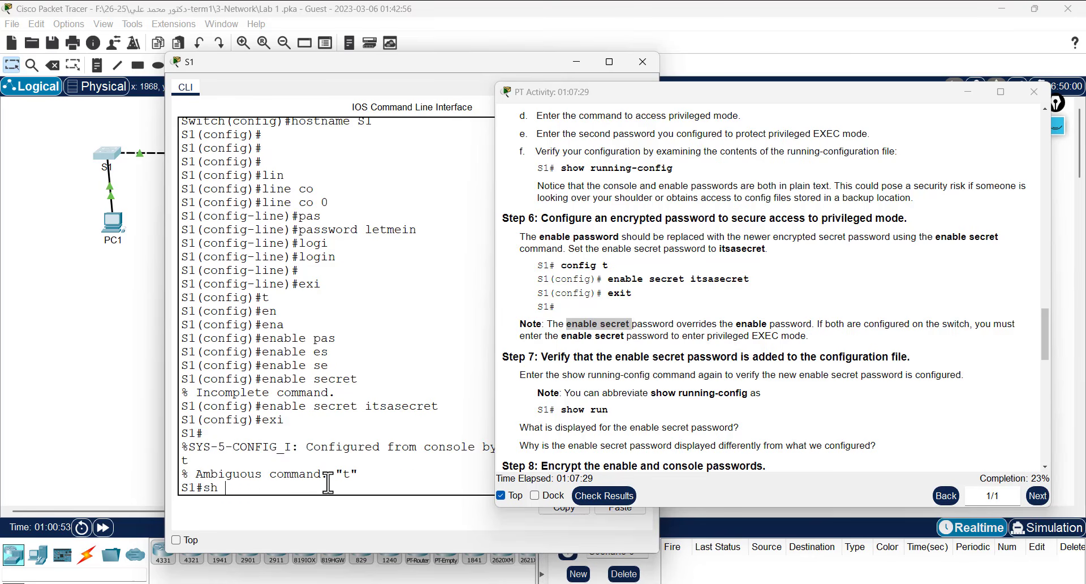
# - Run show running-config on S1, using tab completion
pyautogui.write('sh re')
pyautogui.press('Tab')
pyautogui.write('u')
pyautogui.press('Tab')
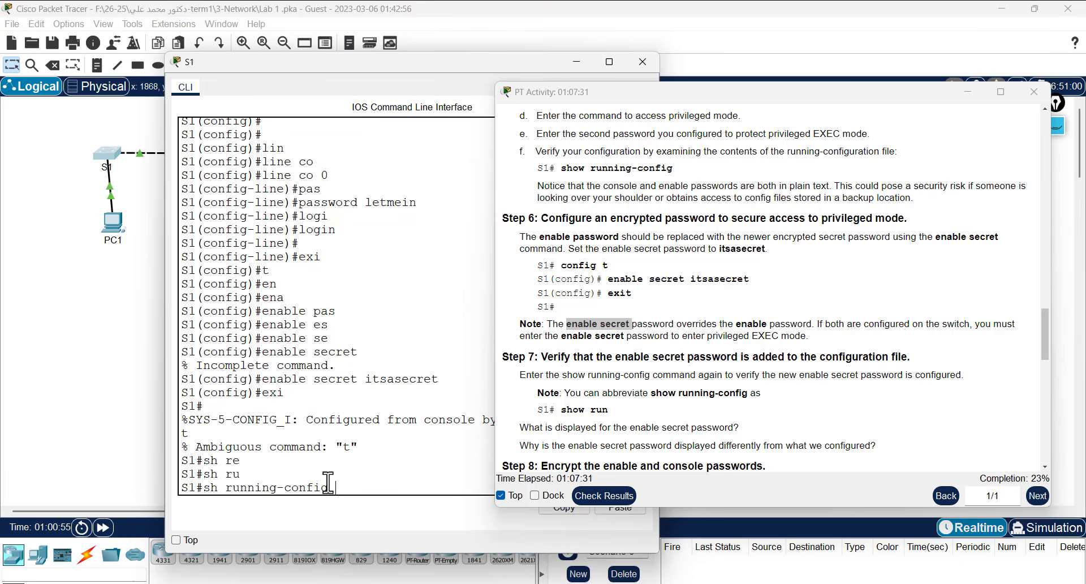
pyautogui.press('Return')
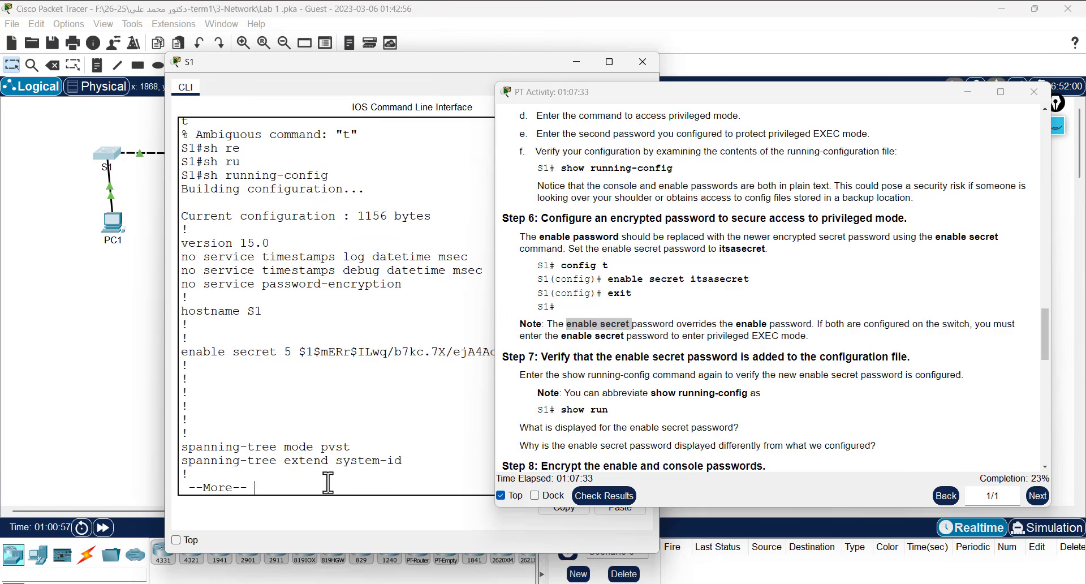
# - Move the S1 console left, highlight the type 5 enable secret hash, and scroll up to Step 4
pyautogui.moveTo(376, 60); pyautogui.dragTo(257, 58)
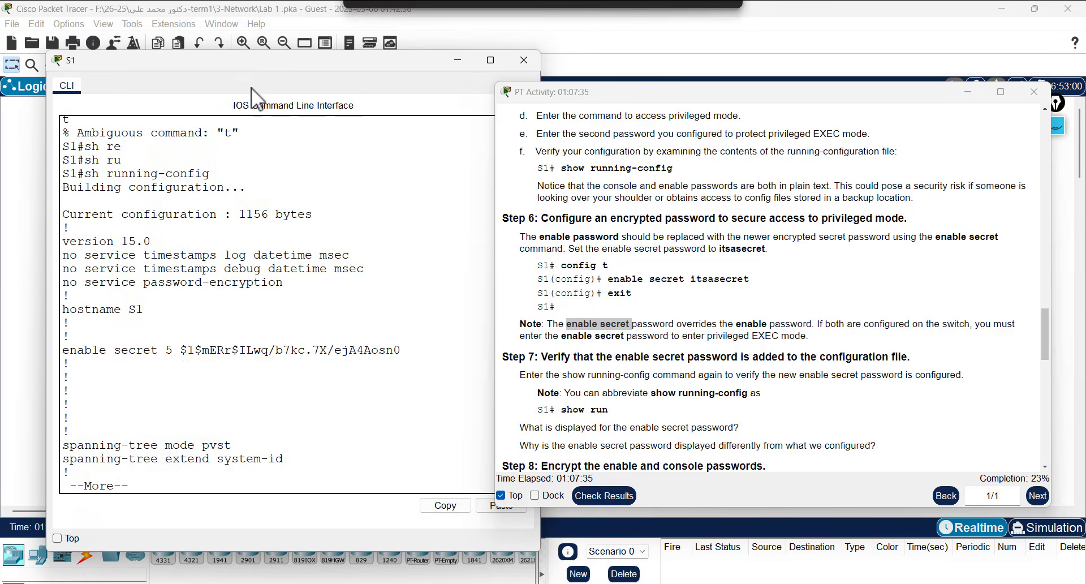
pyautogui.moveTo(179, 356); pyautogui.dragTo(413, 353)
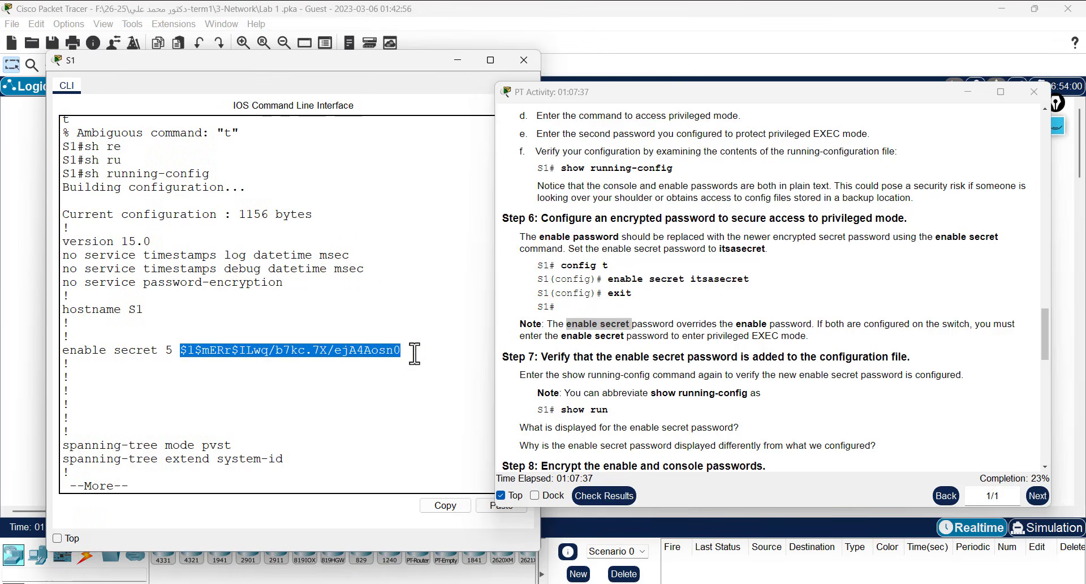
pyautogui.scroll(5, 702, 328)
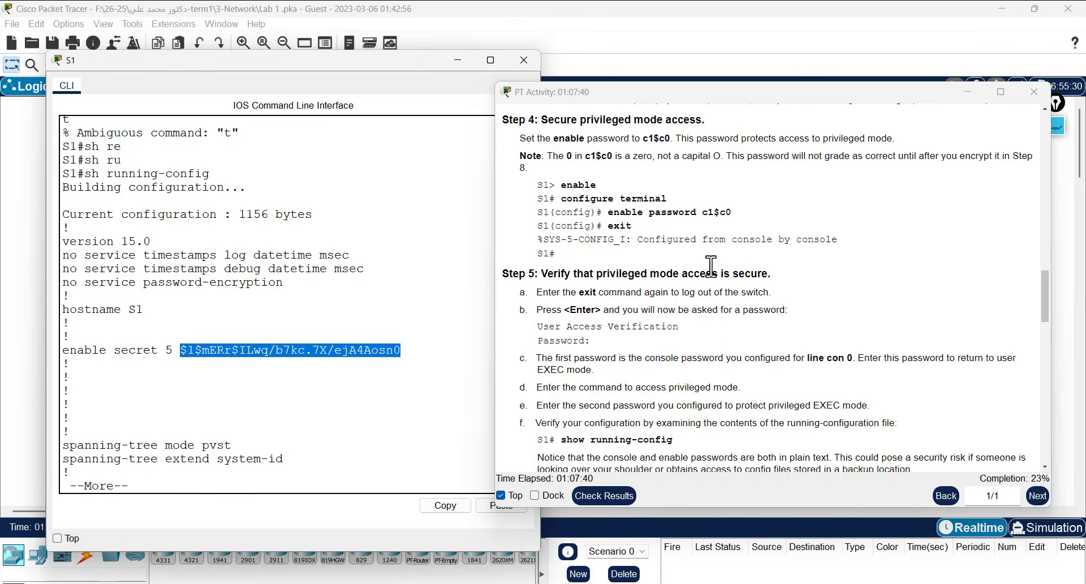
pyautogui.moveTo(732, 213); pyautogui.dragTo(604, 212)
pyautogui.click(723, 205)
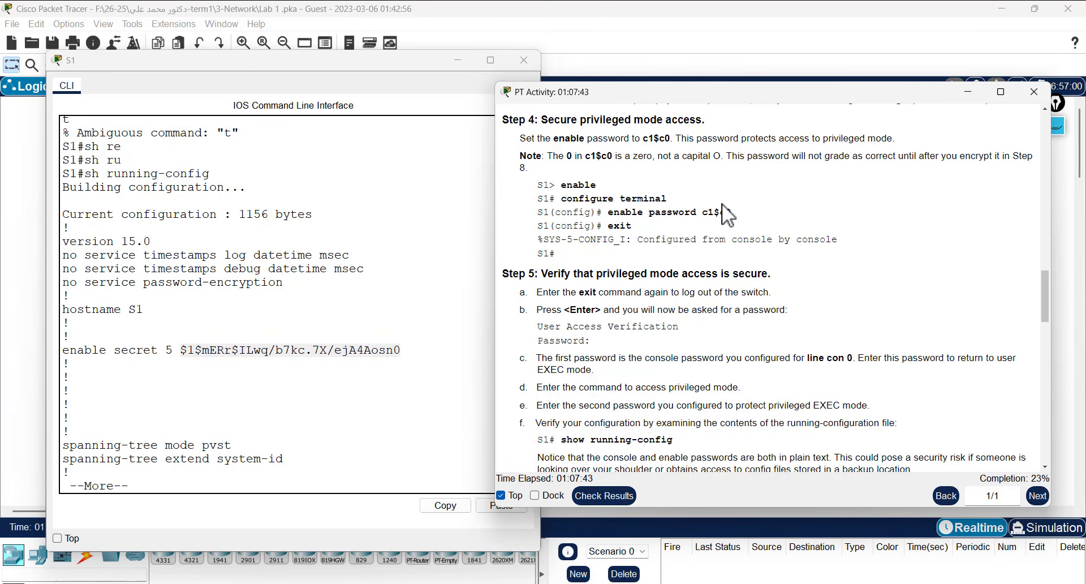
# - Copy the Step 4 enable password command and page through the rest of the configuration
pyautogui.moveTo(735, 213); pyautogui.dragTo(607, 214)
pyautogui.rightClick(623, 216)
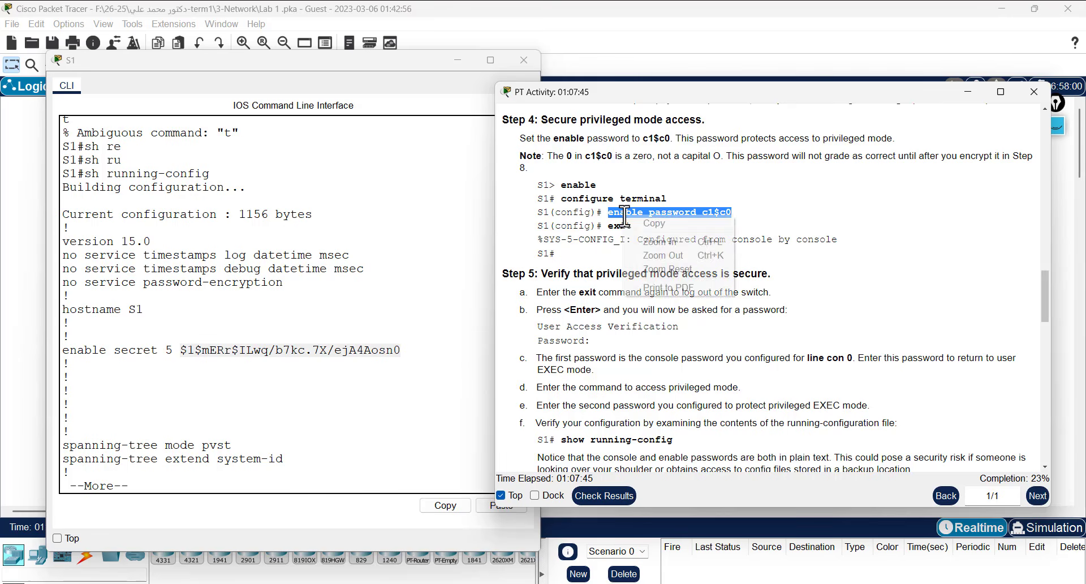
pyautogui.click(628, 223)
pyautogui.click(366, 388)
pyautogui.press('space')
pyautogui.press('Return')
pyautogui.press('Return')
pyautogui.press('Return')
pyautogui.press('Return')
pyautogui.press('Return')
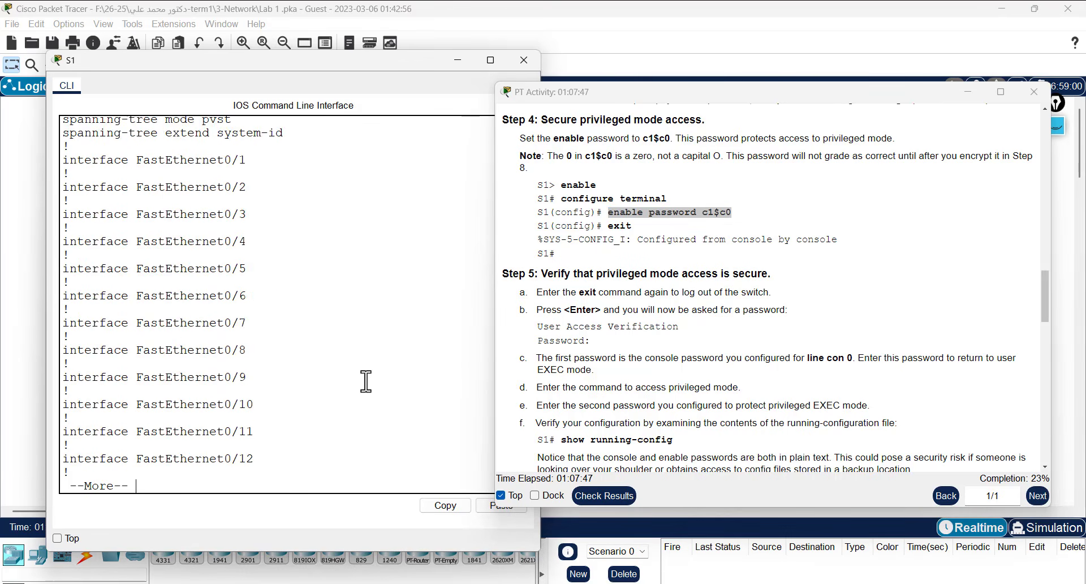
pyautogui.press('space')
pyautogui.press('space')
pyautogui.press('space')
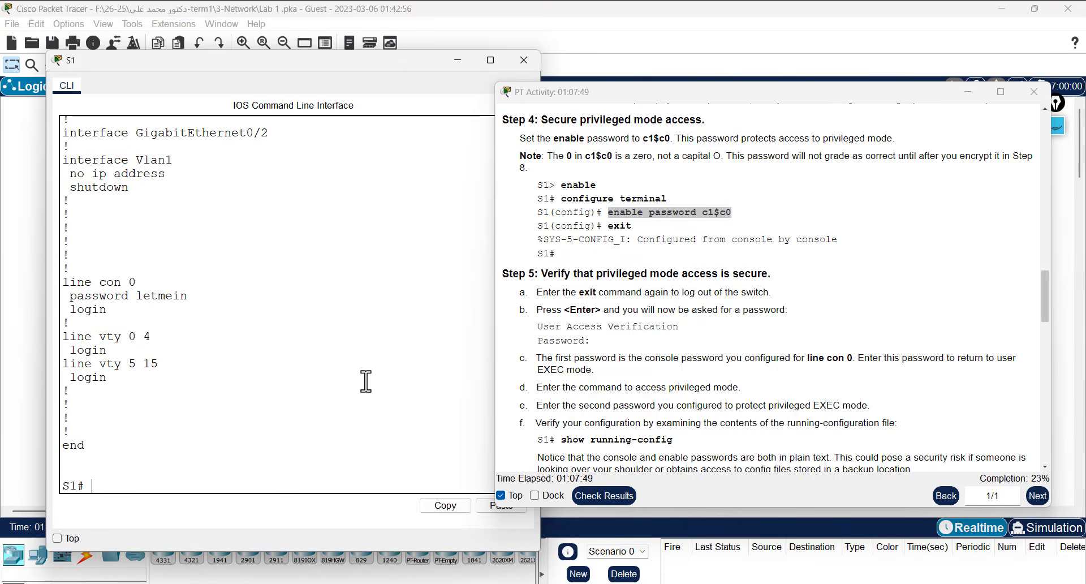
# - In conf t, paste the enable password command, exit, and rerun show running-config
pyautogui.write('conf t')
pyautogui.press('Return')
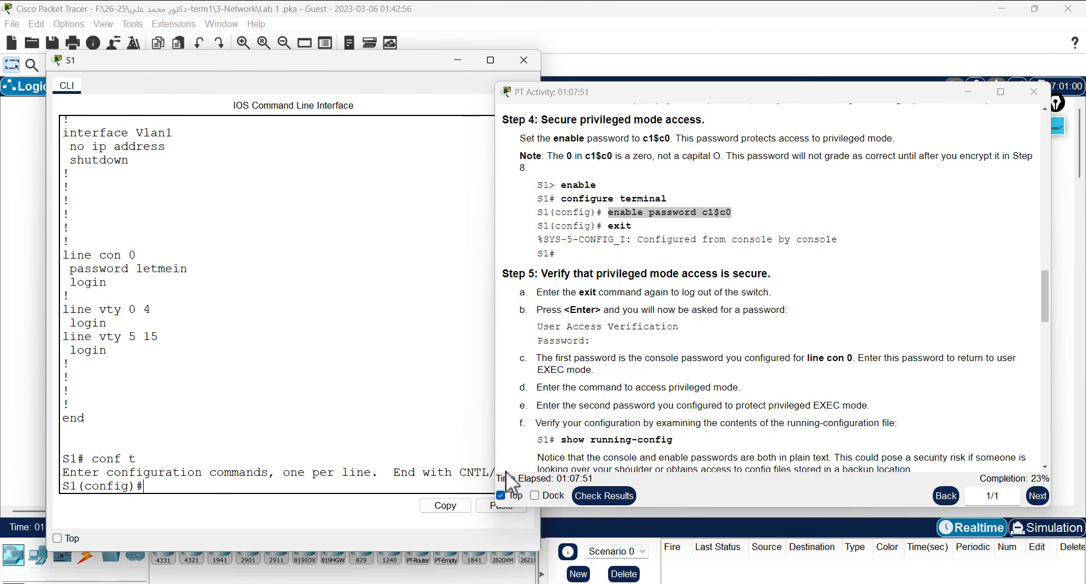
pyautogui.click(482, 510)
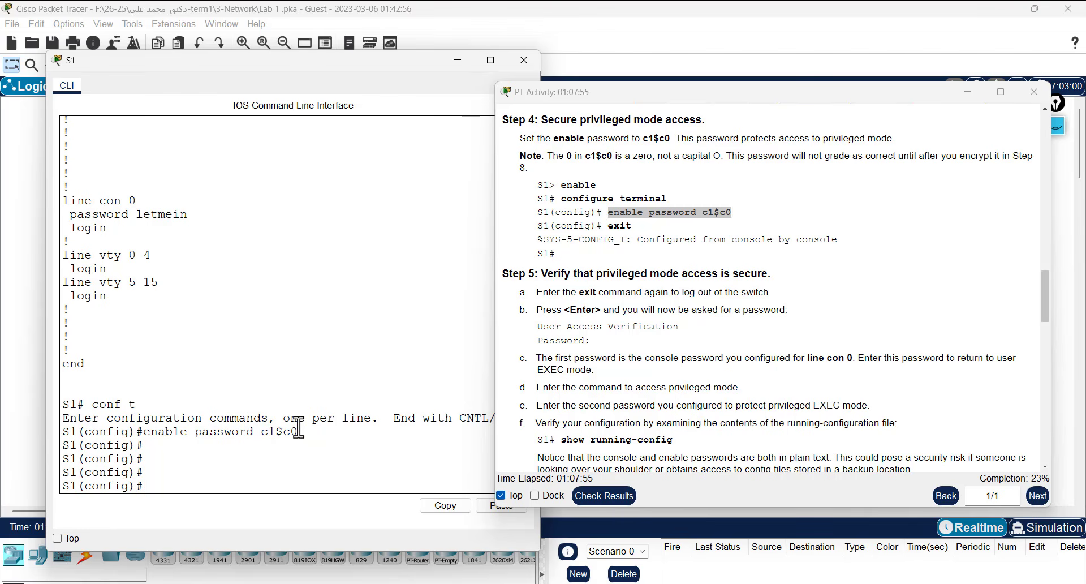
pyautogui.write('exit')
pyautogui.press('Return')
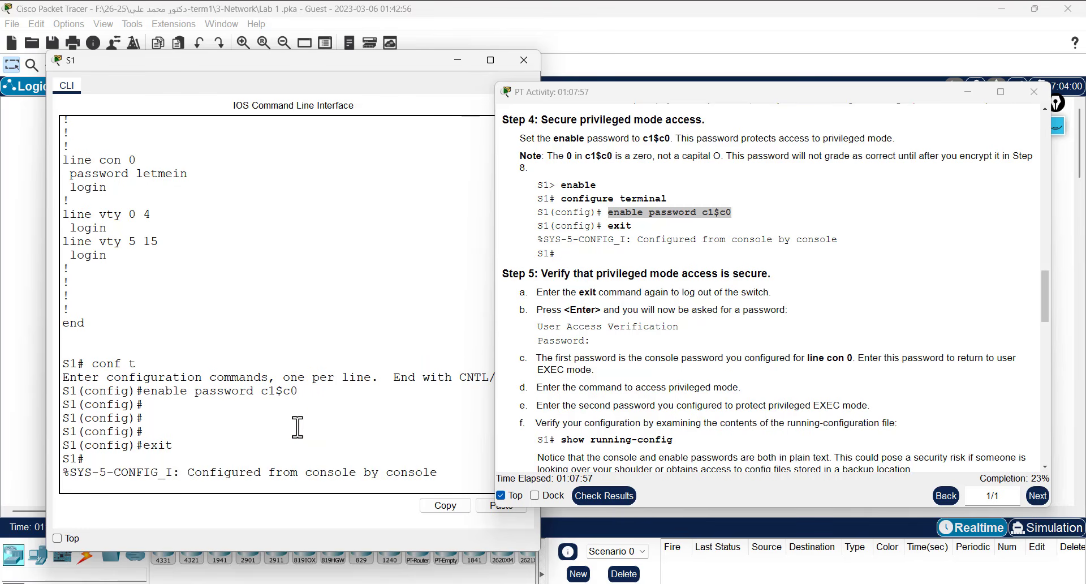
pyautogui.press('Up')
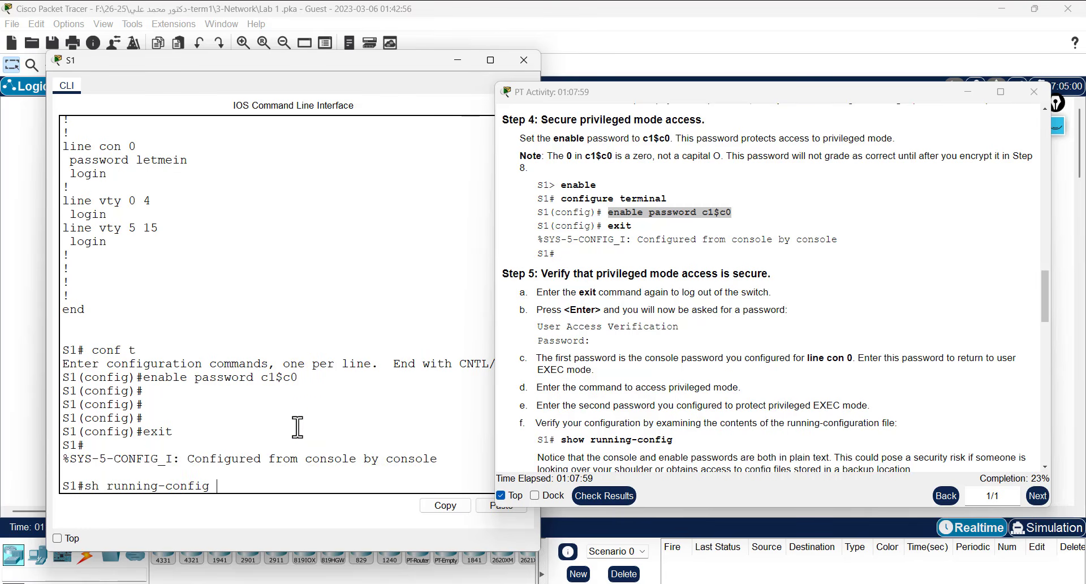
pyautogui.press('Return')
# - Highlight the enable secret 5 hash and plain-text enable password lines to compare them
pyautogui.doubleClick(184, 366)
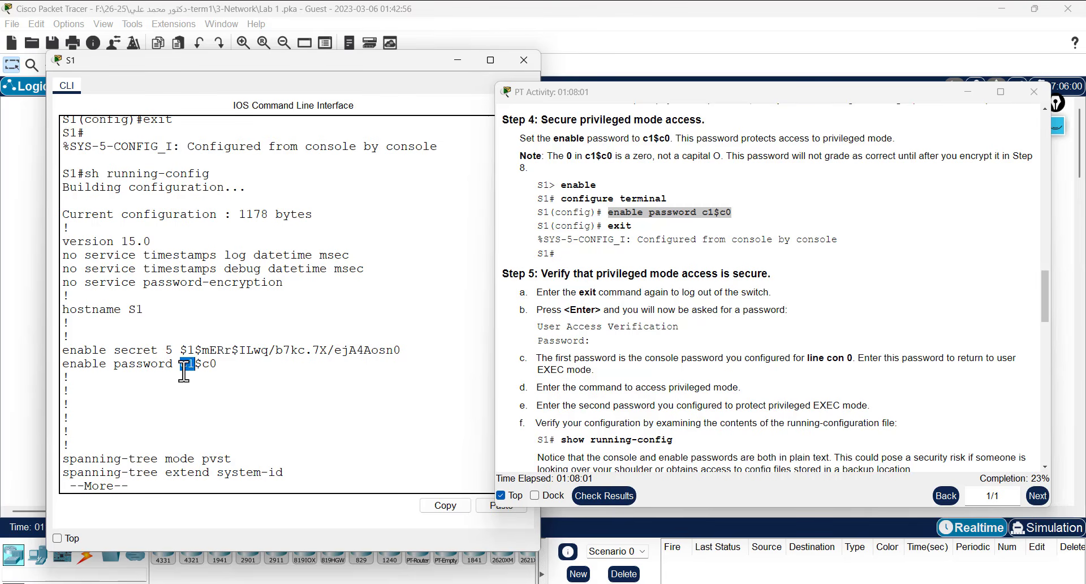
pyautogui.moveTo(218, 362); pyautogui.dragTo(403, 356)
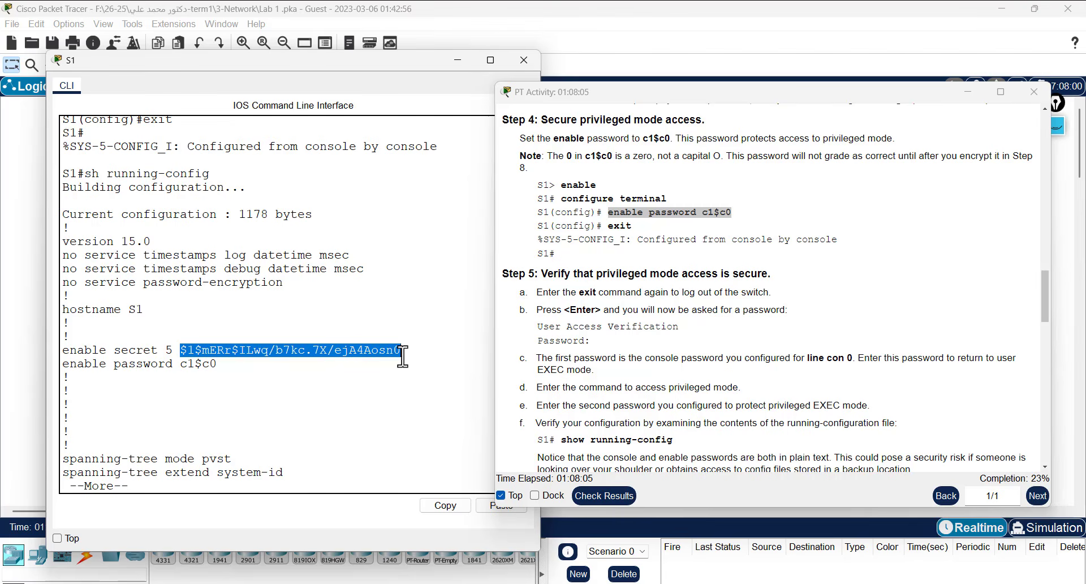
pyautogui.tripleClick(402, 355)
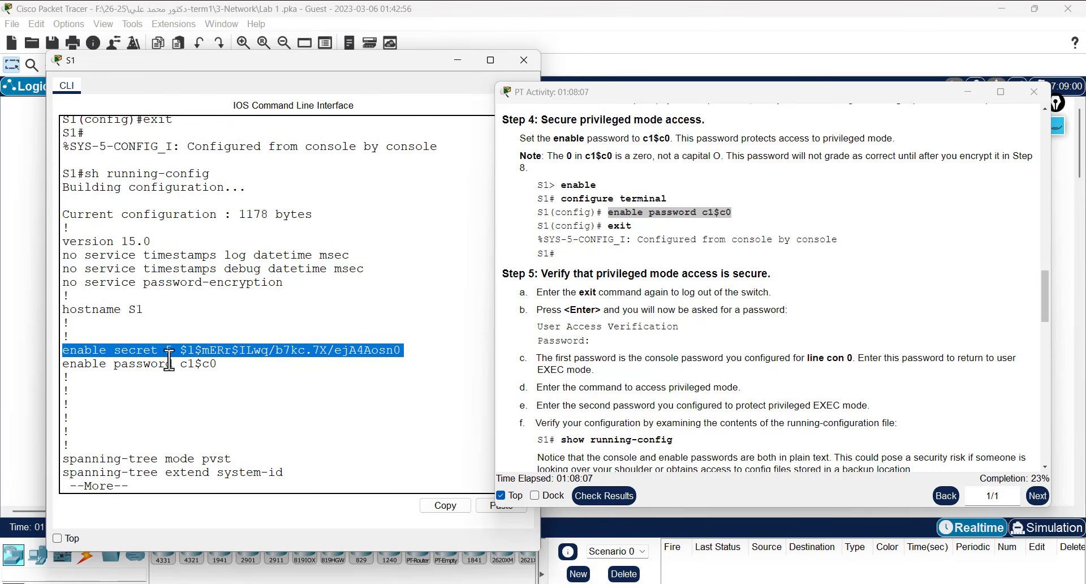
pyautogui.click(221, 365)
pyautogui.tripleClick(184, 354)
pyautogui.doubleClick(122, 351)
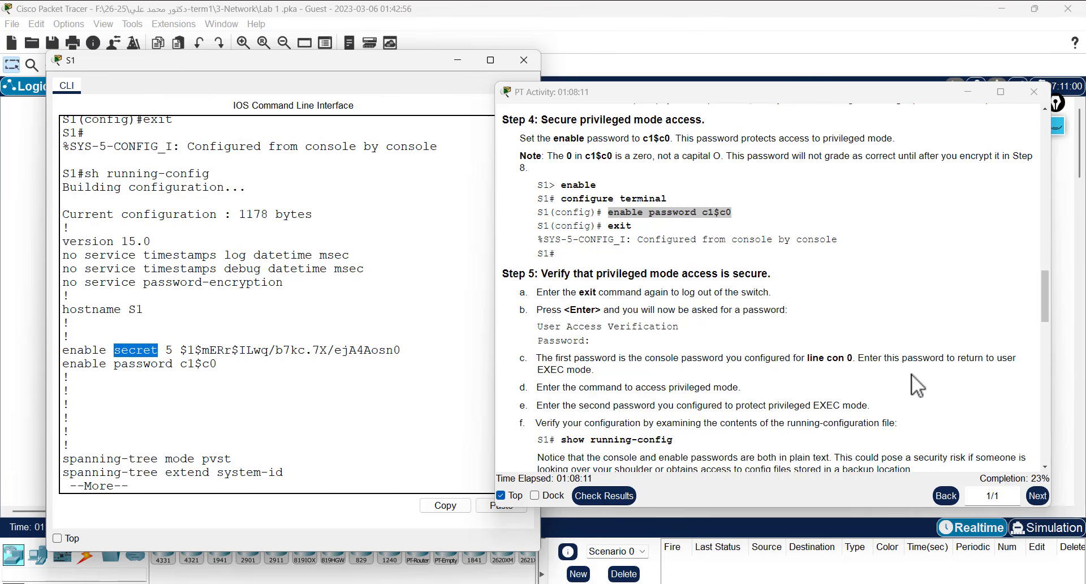
pyautogui.click(702, 336)
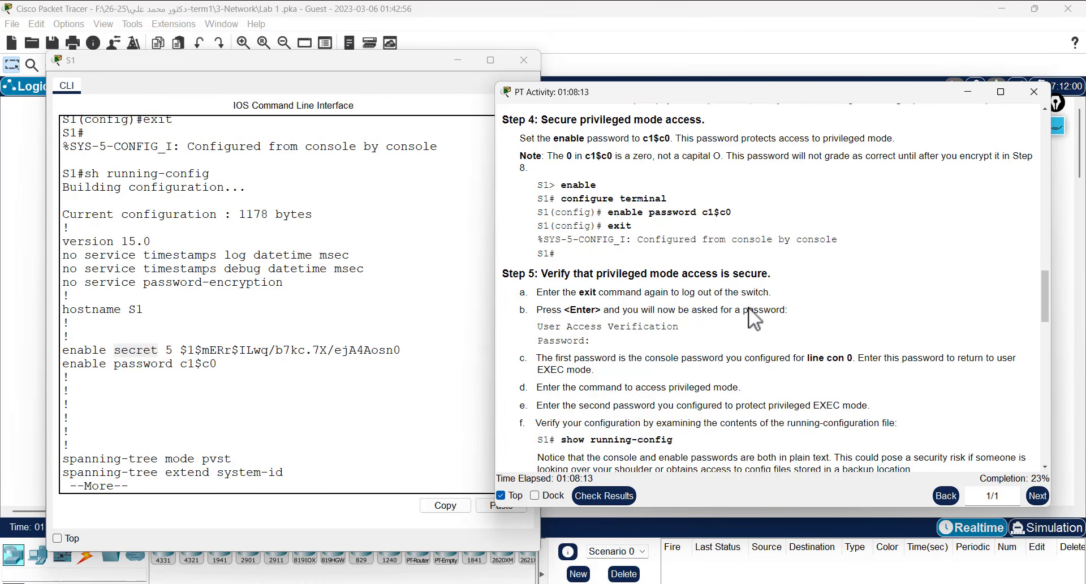
pyautogui.scroll(-5, 716, 316)
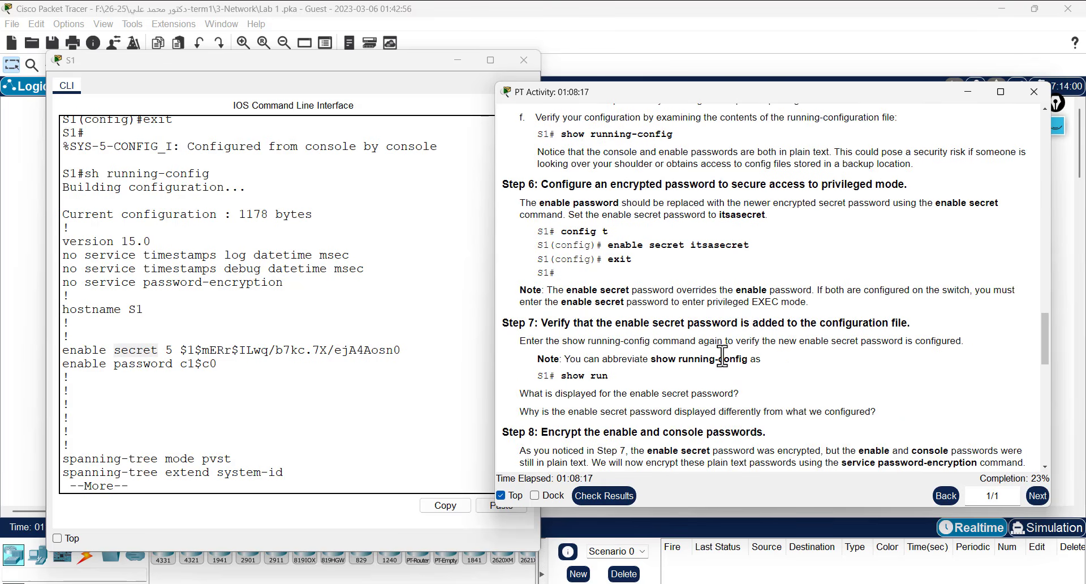
pyautogui.scroll(-1, 723, 356)
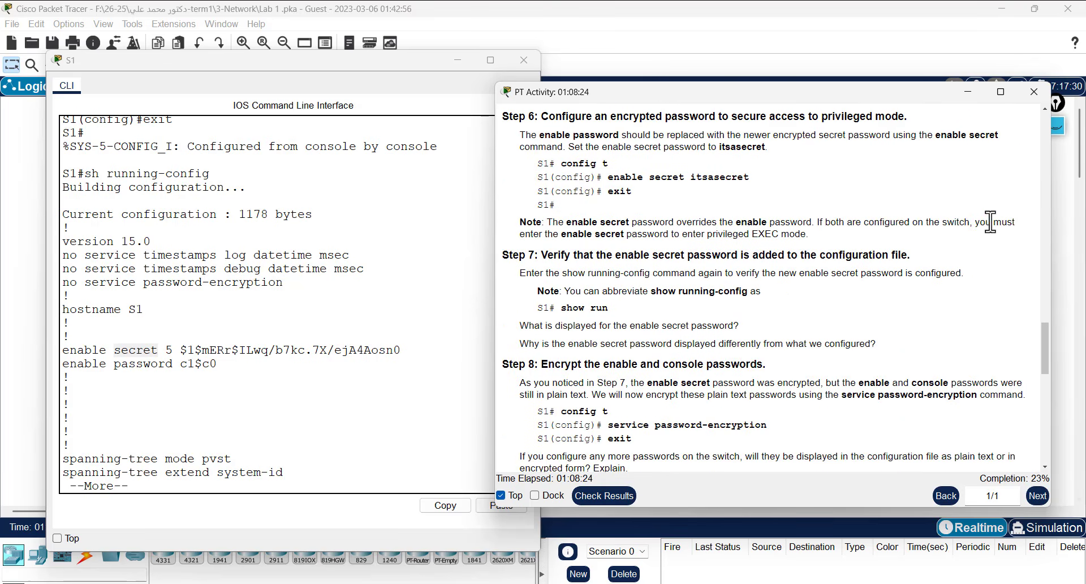
pyautogui.moveTo(986, 222); pyautogui.dragTo(1033, 235)
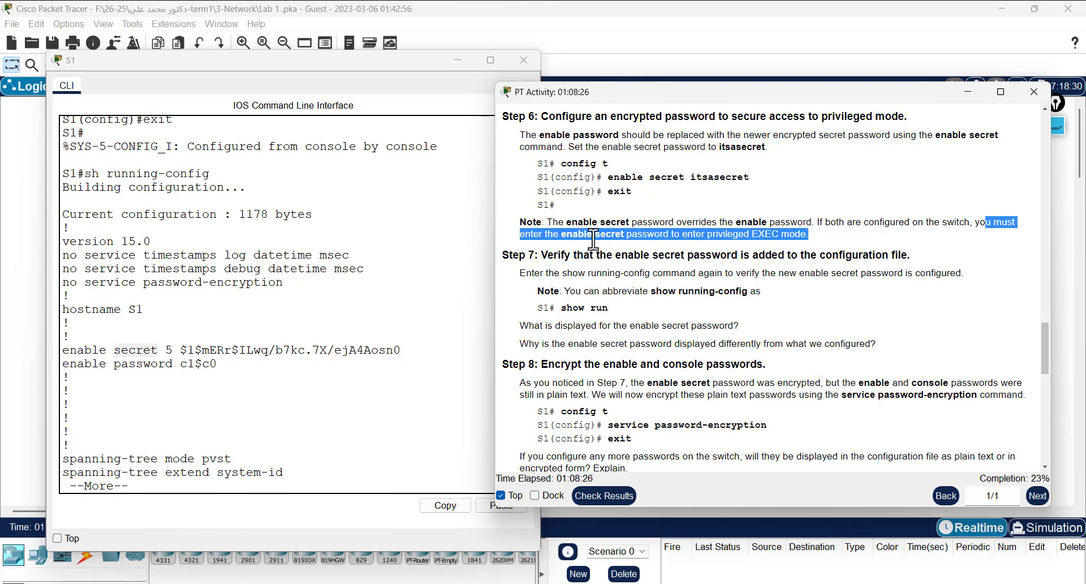
pyautogui.click(614, 333)
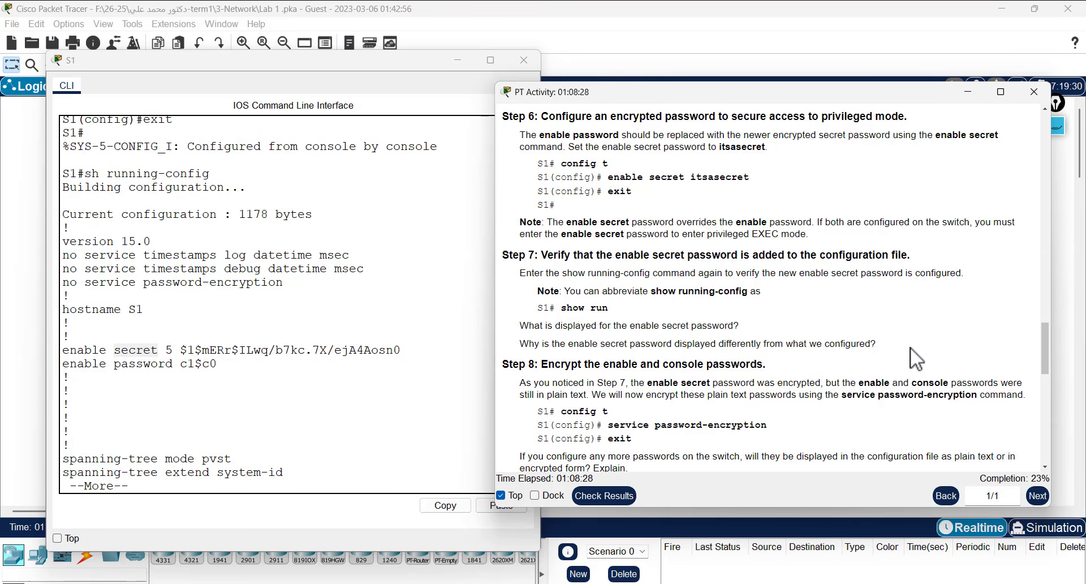
pyautogui.scroll(-1, 911, 347)
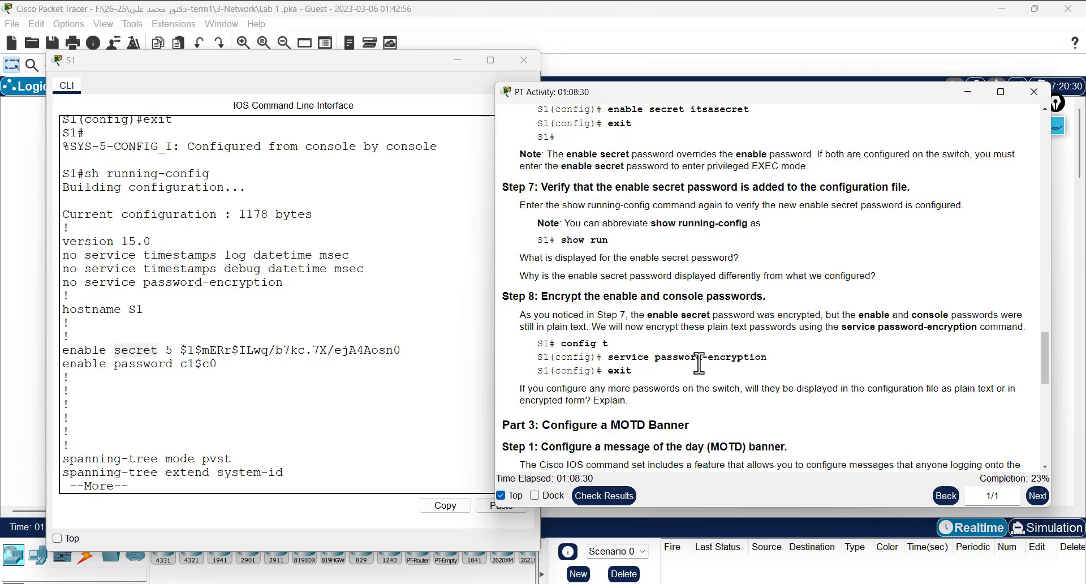
pyautogui.scroll(-3, 757, 338)
pyautogui.moveTo(614, 255); pyautogui.dragTo(823, 253)
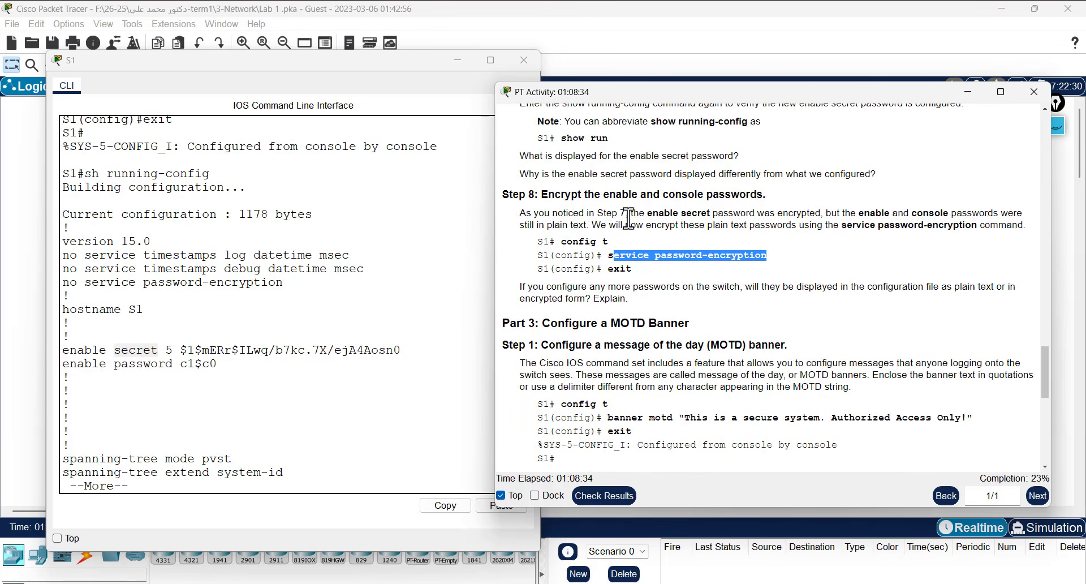
pyautogui.scroll(-3, 734, 243)
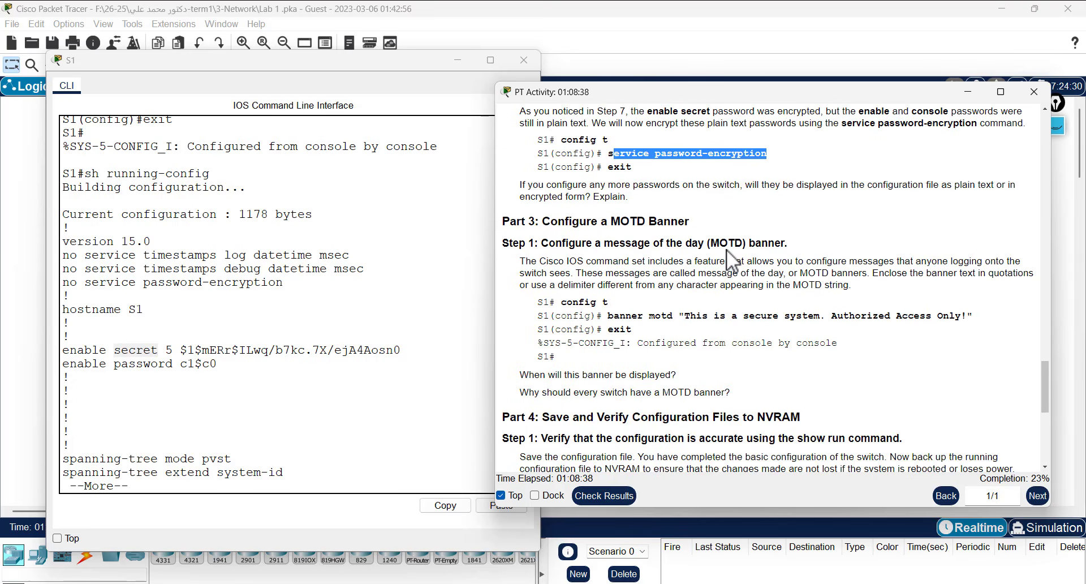
pyautogui.scroll(-1, 726, 249)
pyautogui.scroll(-2, 727, 249)
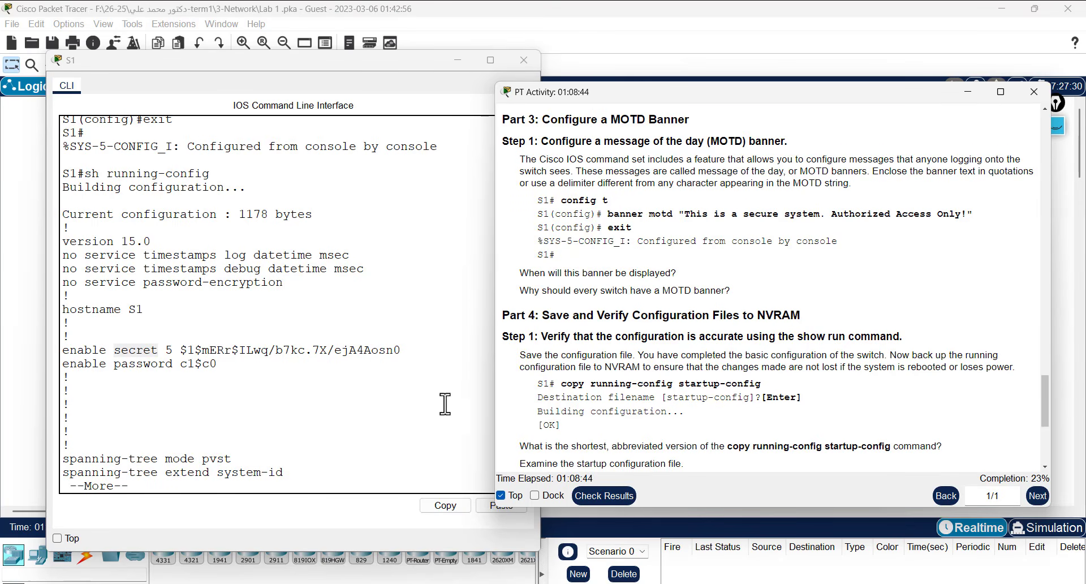
# - Finish paging the running configuration and enter global configuration mode with conf t
pyautogui.click(384, 466)
pyautogui.press('Return')
pyautogui.press('Return')
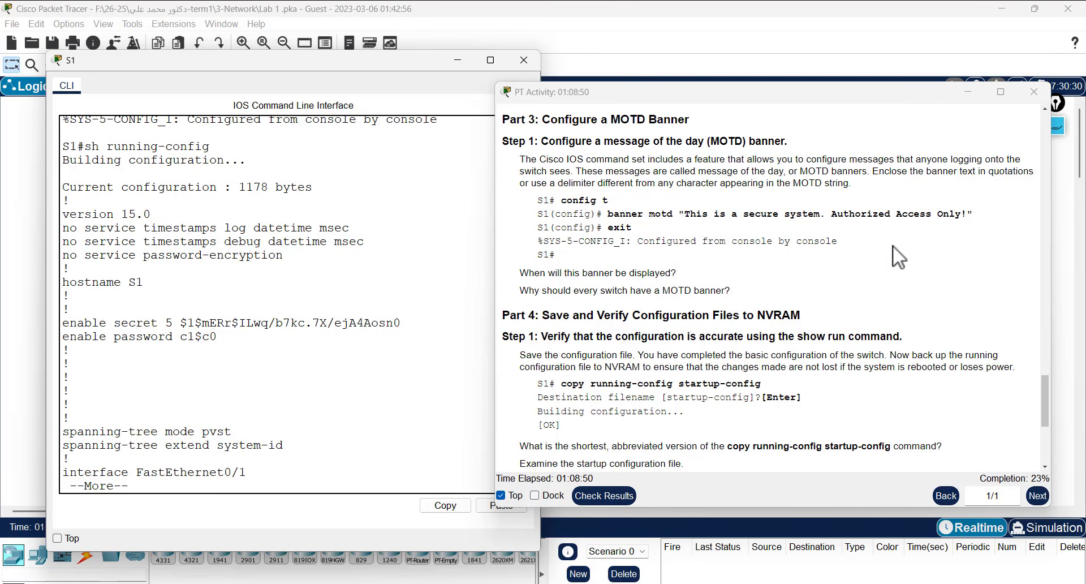
pyautogui.press('space')
pyautogui.press('space')
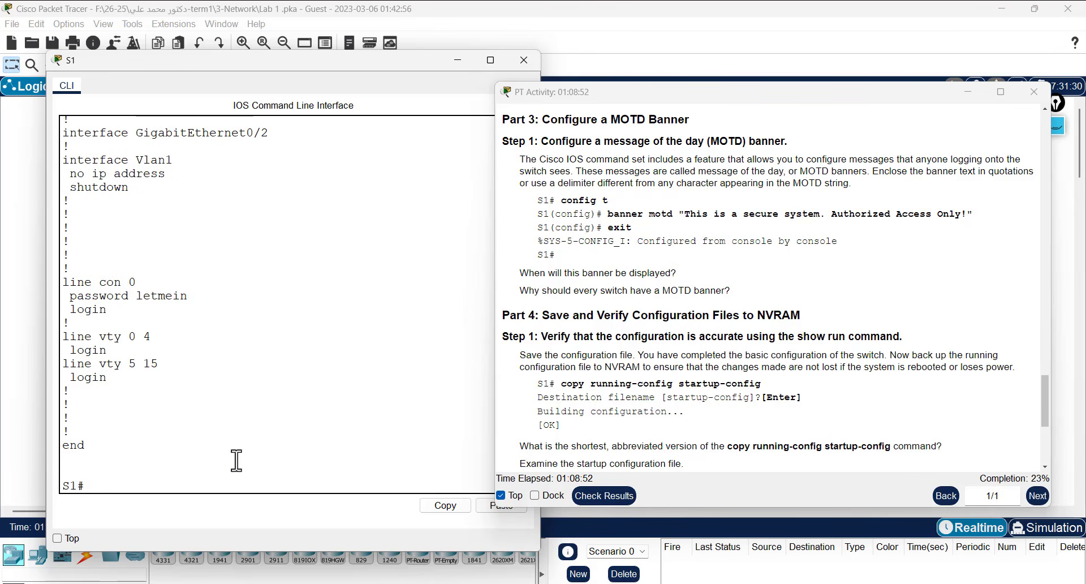
pyautogui.write('conf t')
pyautogui.press('Return')
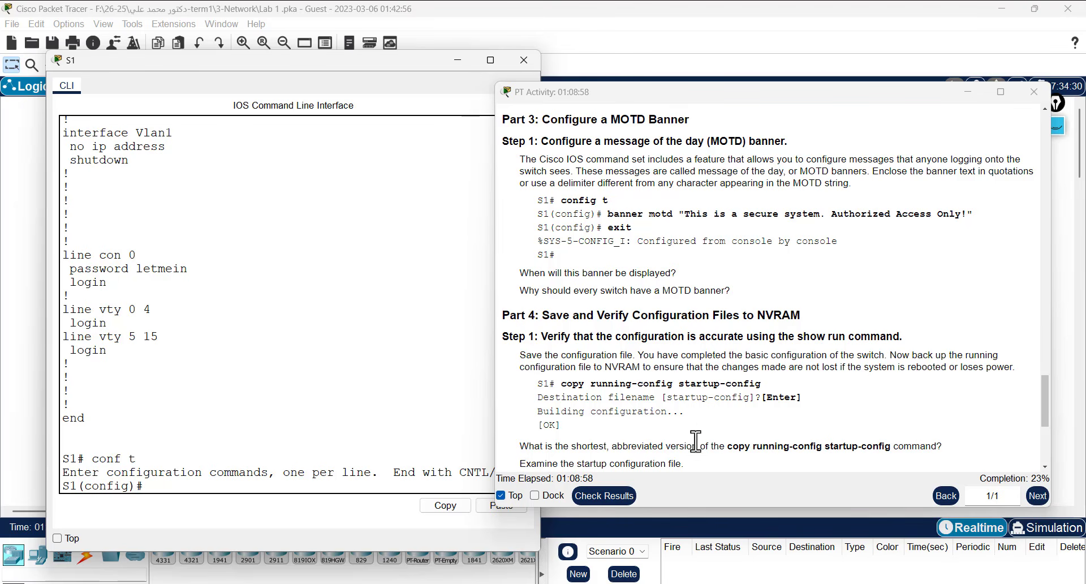
# - Set banner motd to the copied text "This is a secure system. Authorized Access Only!"
pyautogui.write('ban')
pyautogui.press('Tab')
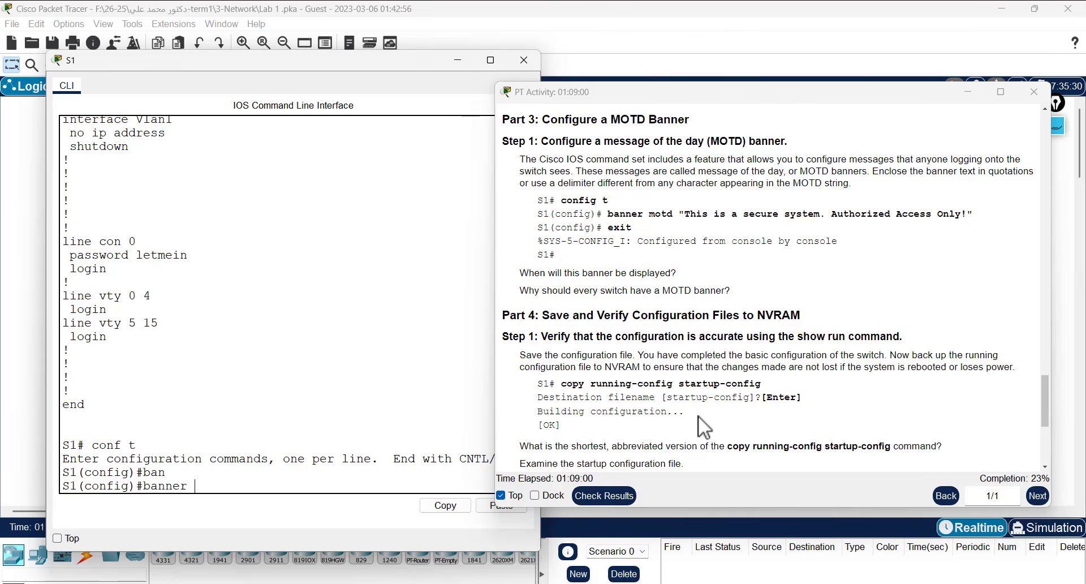
pyautogui.write('mo')
pyautogui.press('Tab')
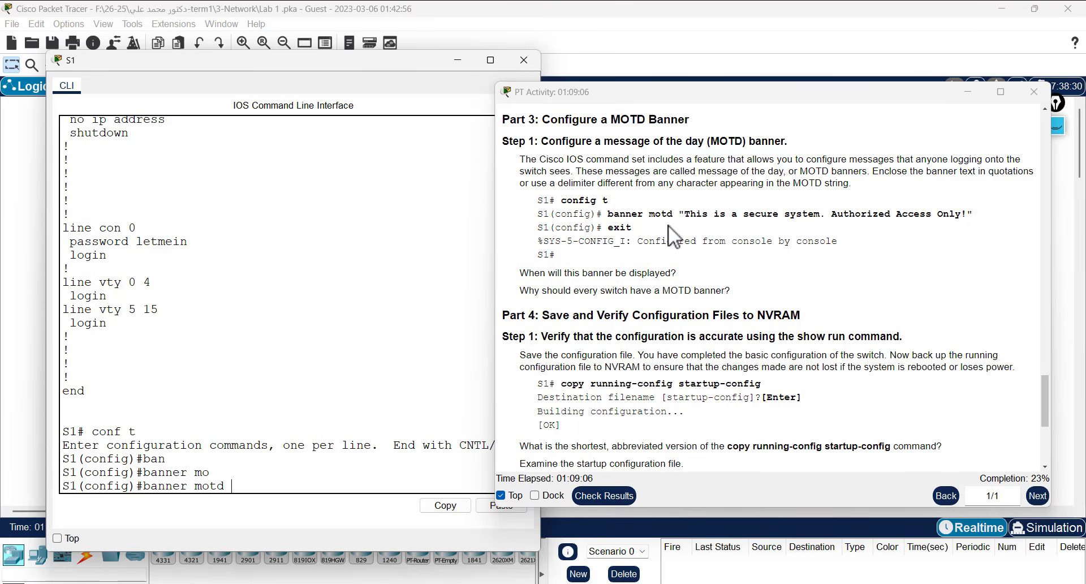
pyautogui.moveTo(681, 213); pyautogui.dragTo(973, 214)
pyautogui.rightClick(974, 214)
pyautogui.click(979, 221)
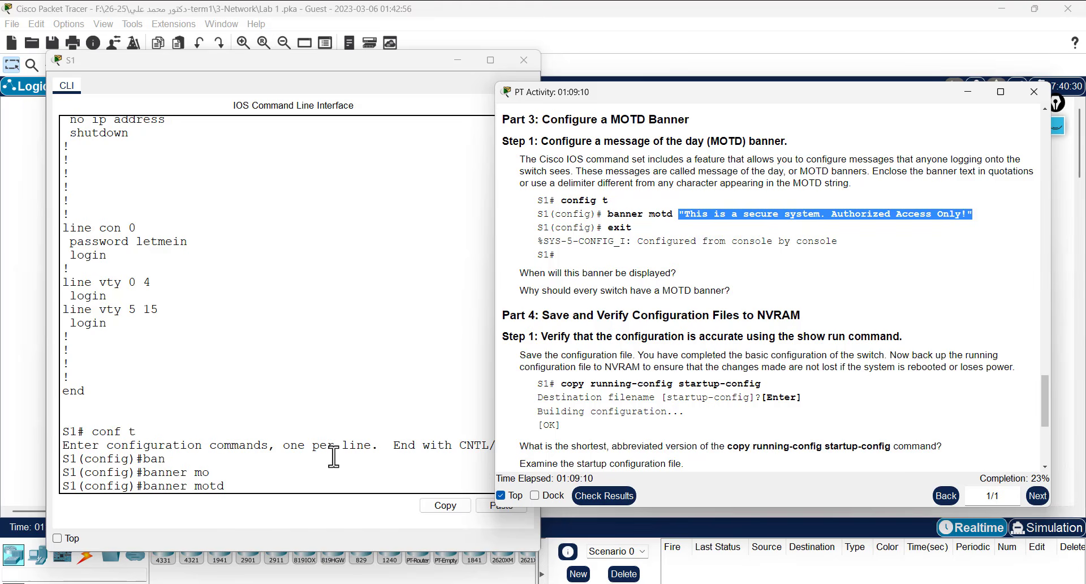
pyautogui.click(315, 485)
pyautogui.rightClick(315, 485)
pyautogui.click(342, 506)
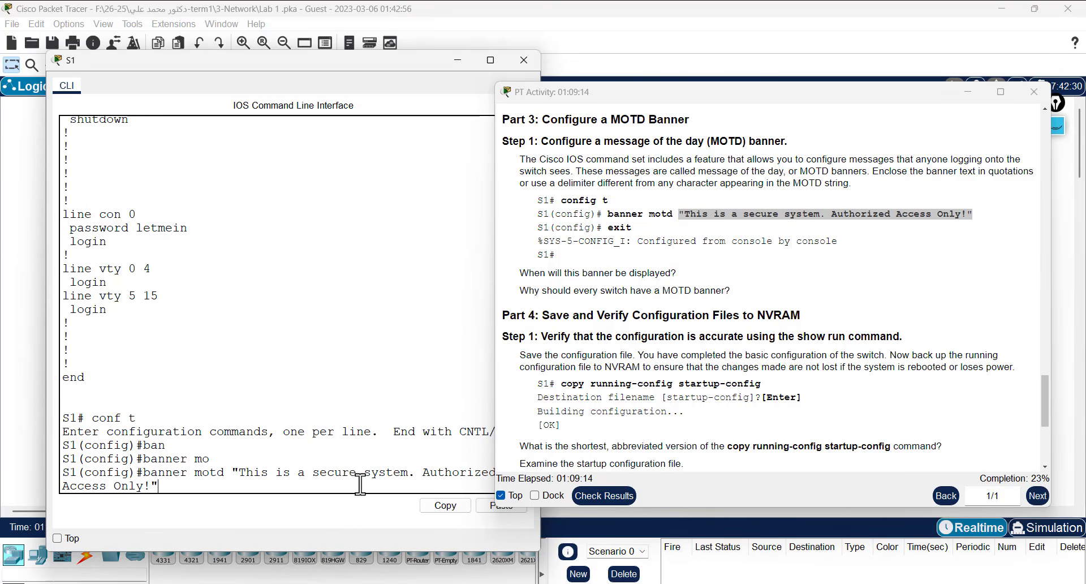
pyautogui.press('Return')
pyautogui.press('Return')
pyautogui.press('Return')
pyautogui.press('Return')
# - Exit configuration mode and log out of the S1 console session
pyautogui.write('exit')
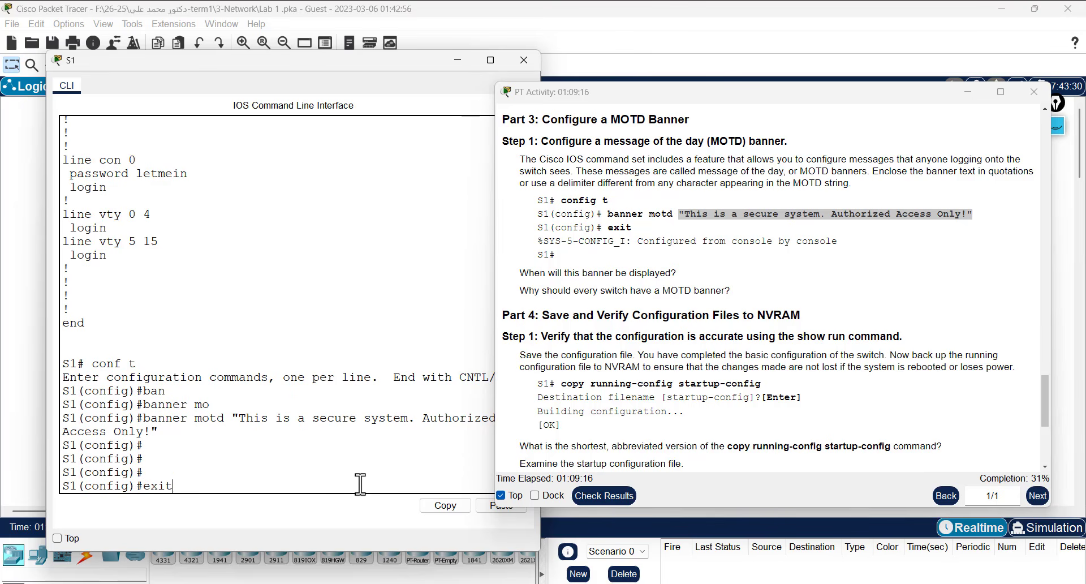
pyautogui.press('Return')
pyautogui.write('exit')
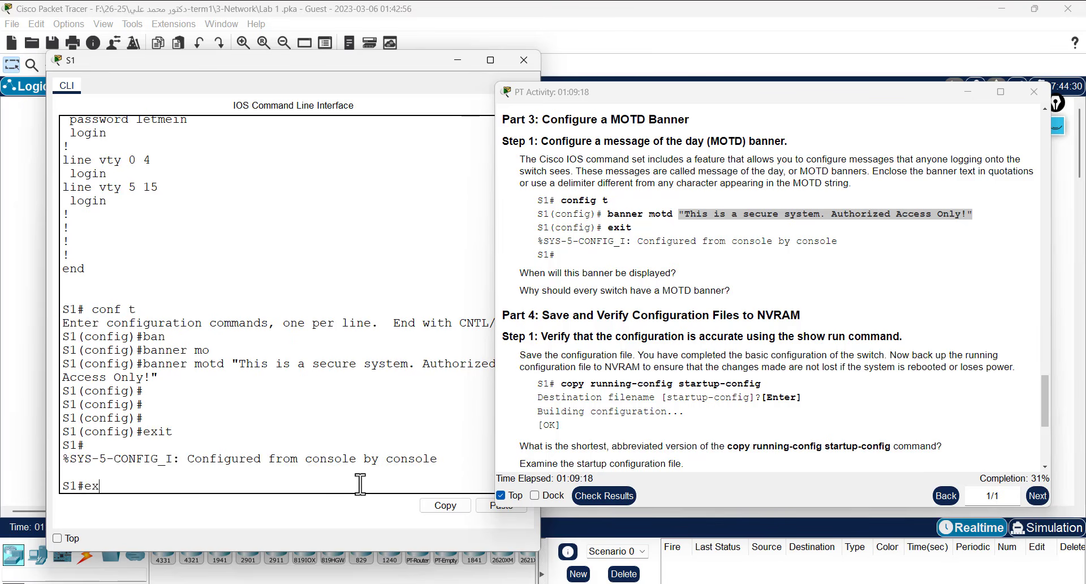
pyautogui.press('Return')
pyautogui.press('Return')
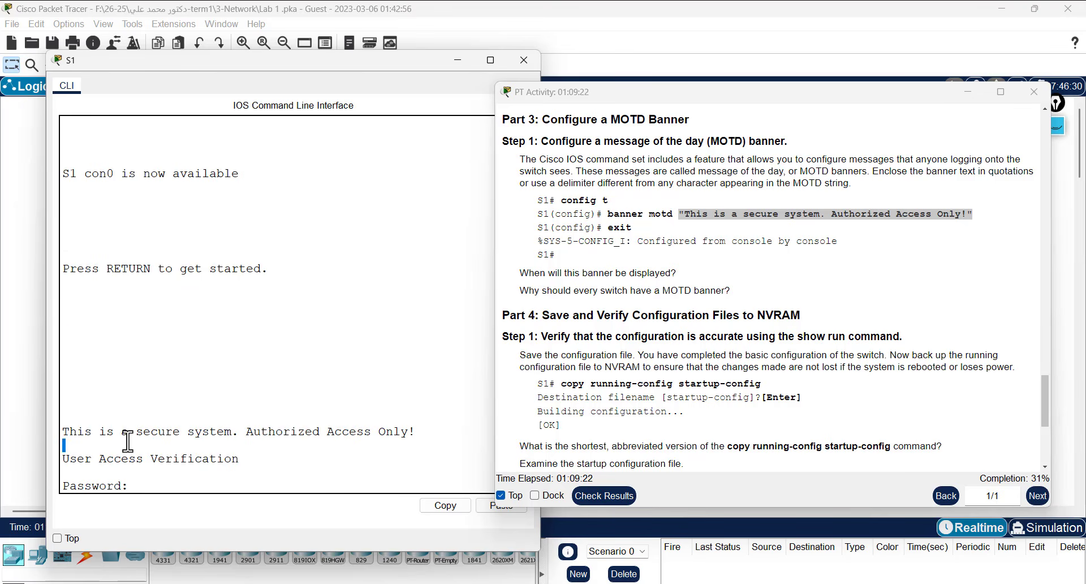
pyautogui.doubleClick(142, 432)
pyautogui.tripleClick(211, 431)
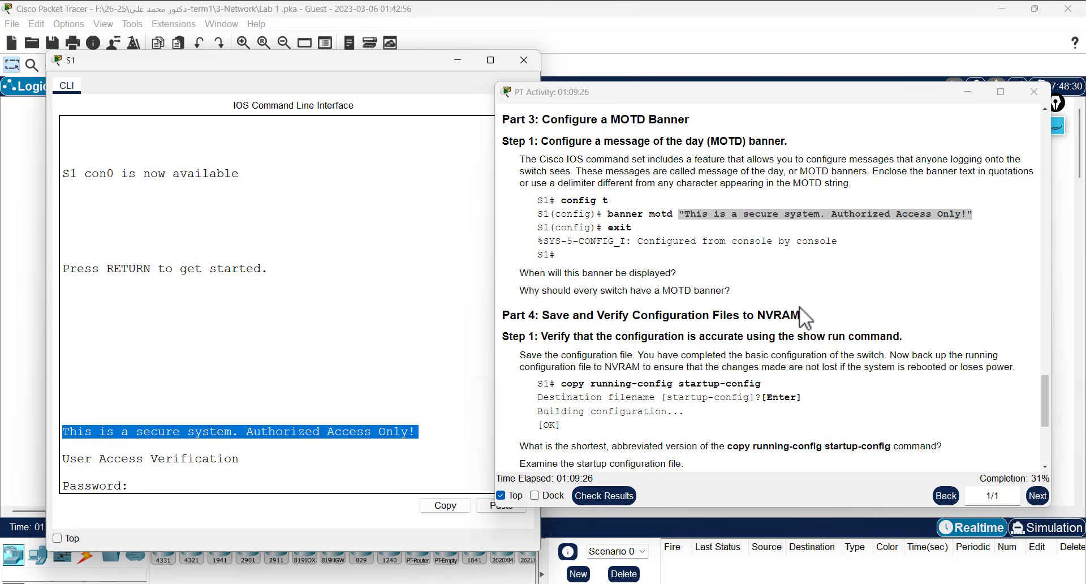
pyautogui.scroll(-1, 799, 306)
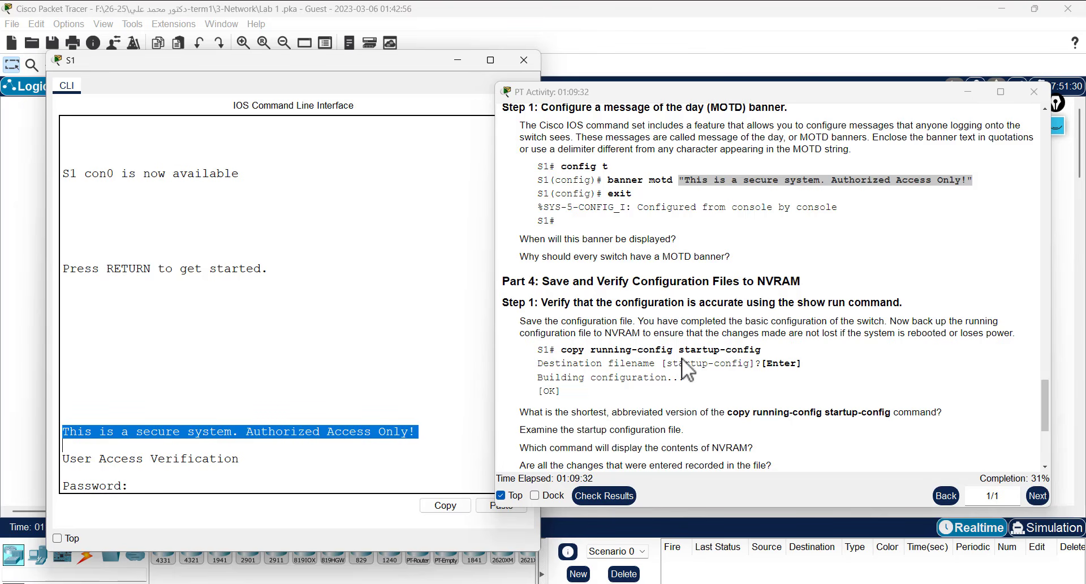
pyautogui.scroll(1, 702, 179)
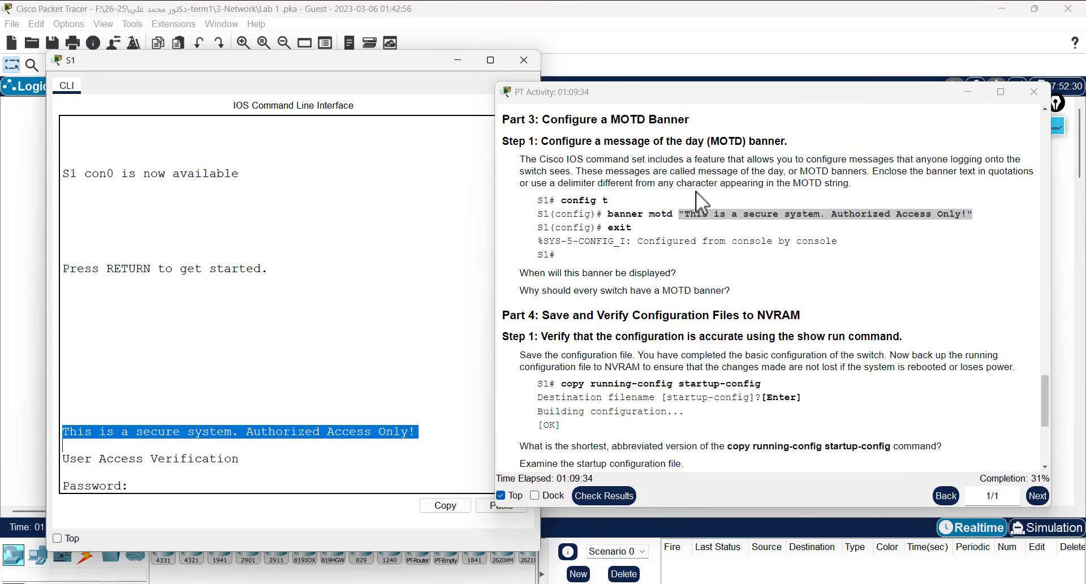
pyautogui.scroll(1, 705, 191)
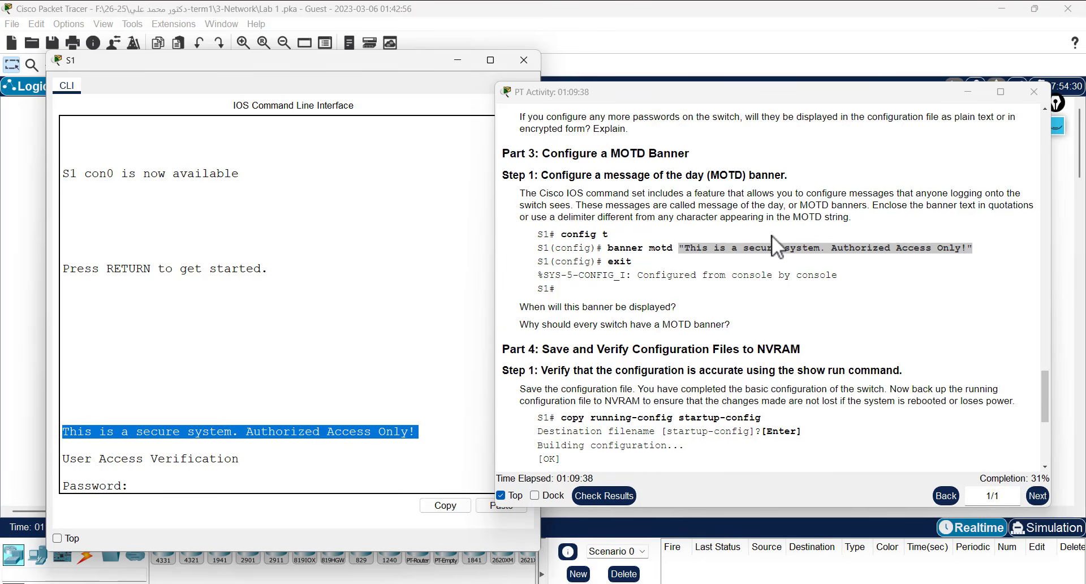
pyautogui.scroll(-8, 770, 249)
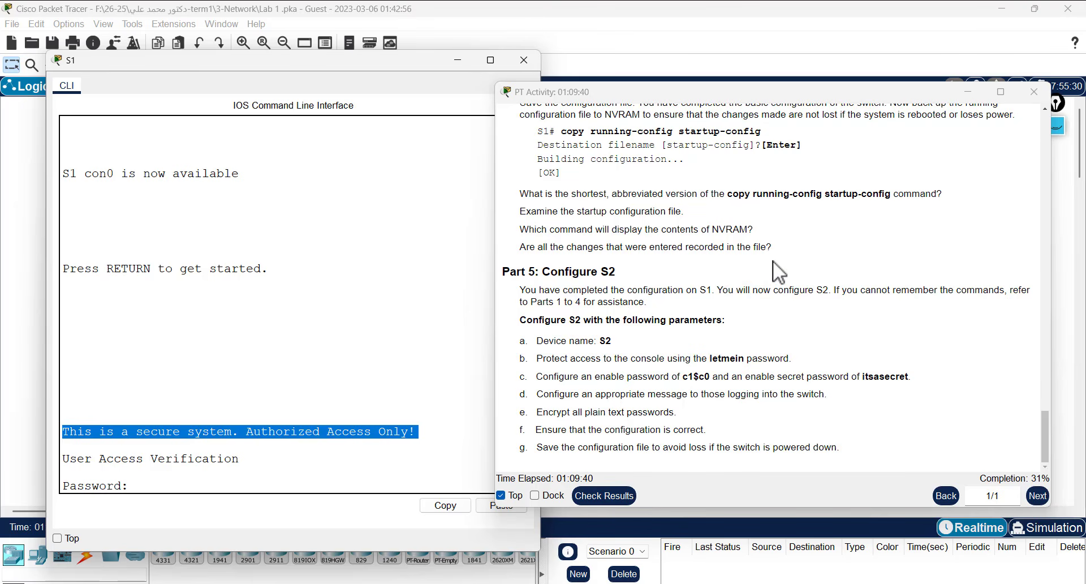
pyautogui.scroll(2, 778, 272)
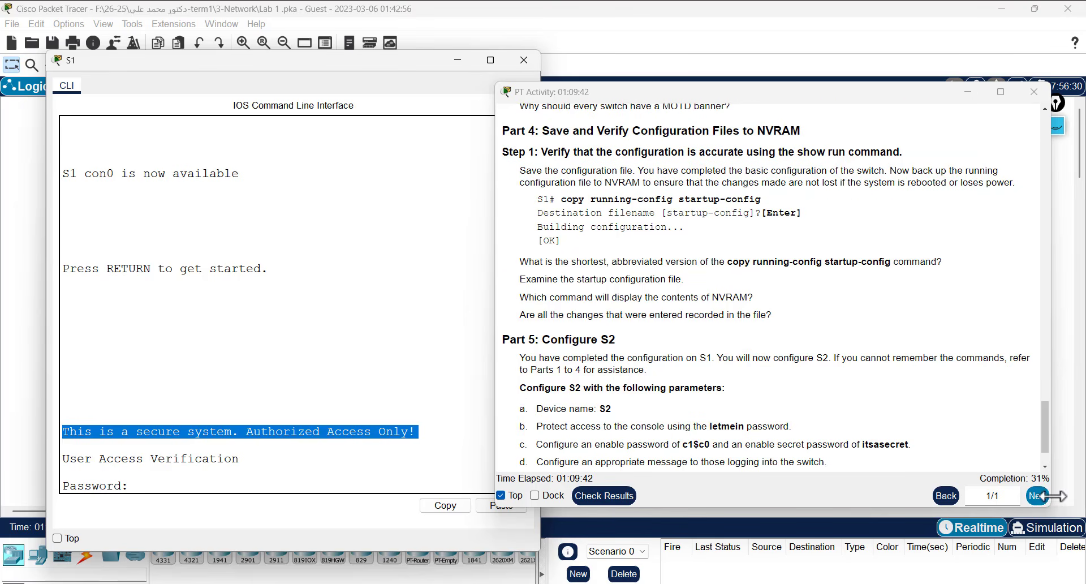
# - Close the S1 CLI and review the 23/72 assessment items, noting S2's unconfigured rows
pyautogui.click(521, 61)
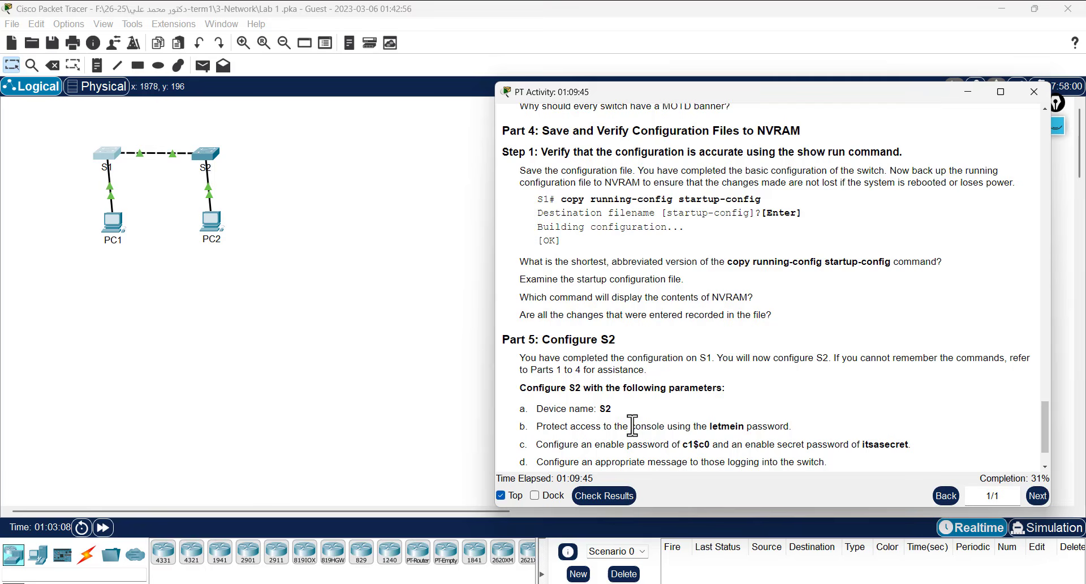
pyautogui.click(603, 503)
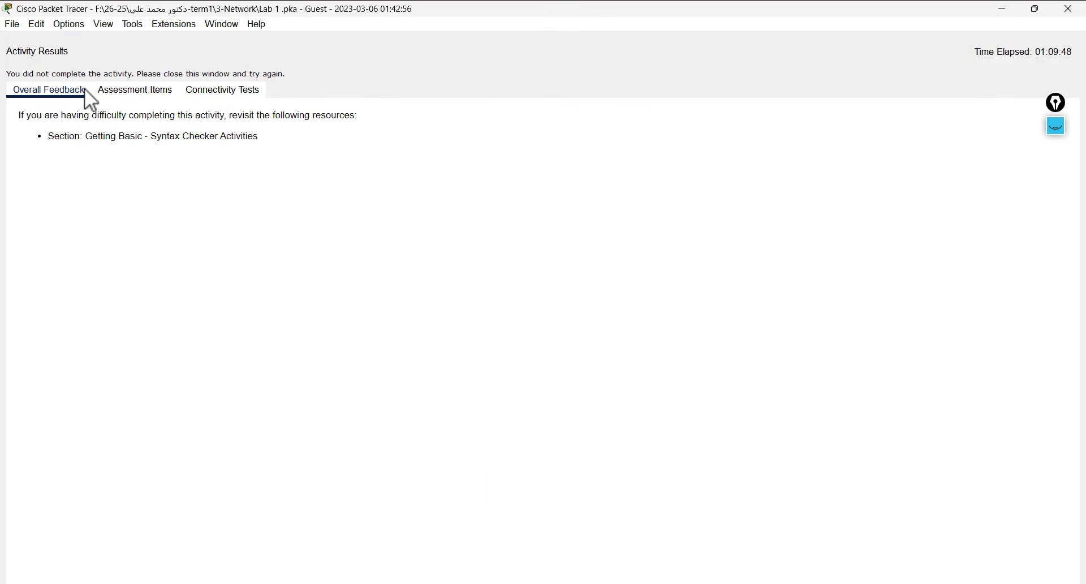
pyautogui.click(100, 88)
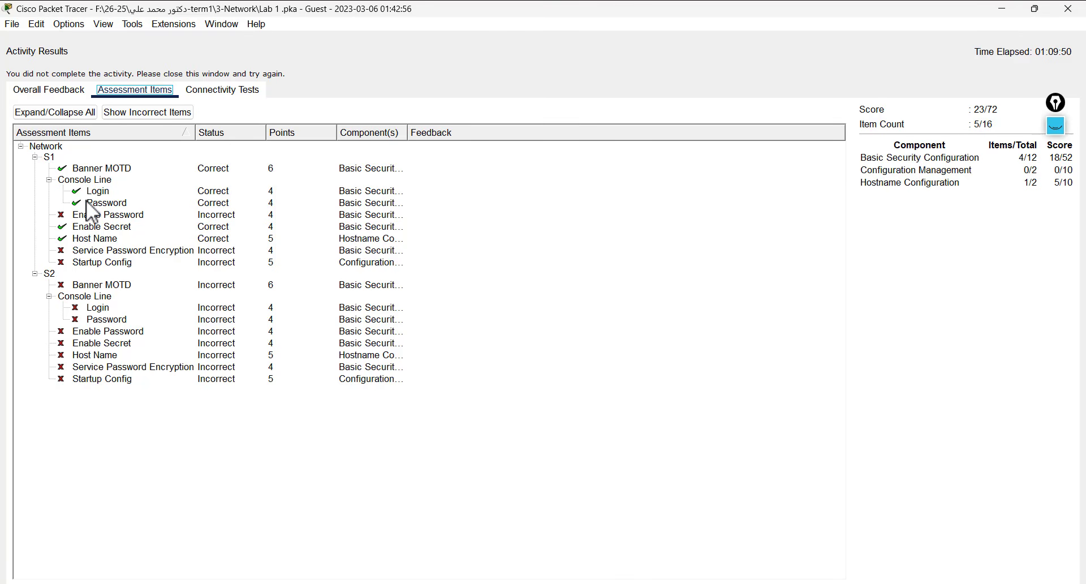
pyautogui.moveTo(78, 249); pyautogui.dragTo(98, 367)
pyautogui.click(1056, 583)
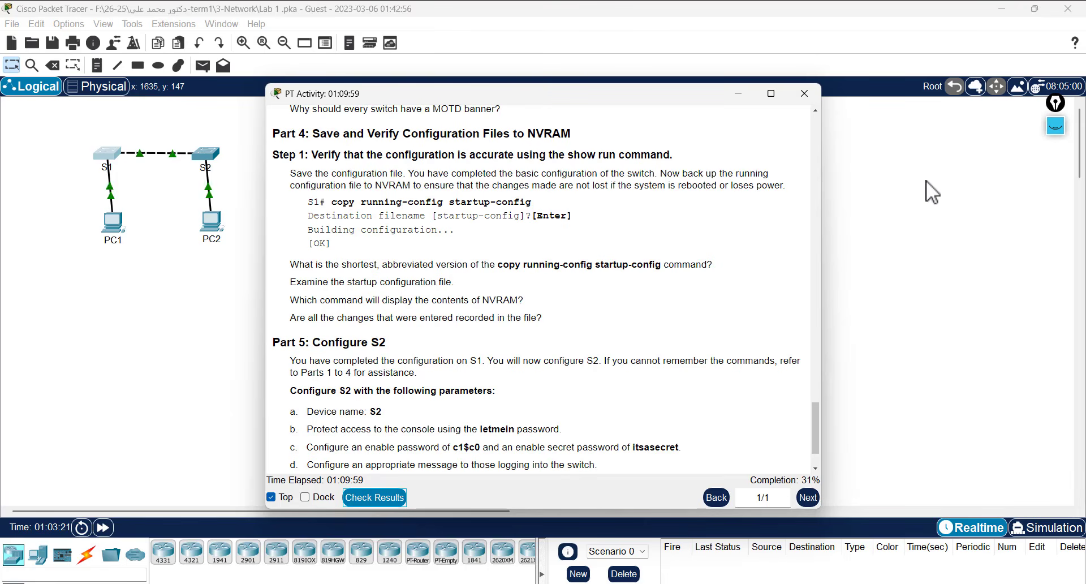
pyautogui.click(897, 225)
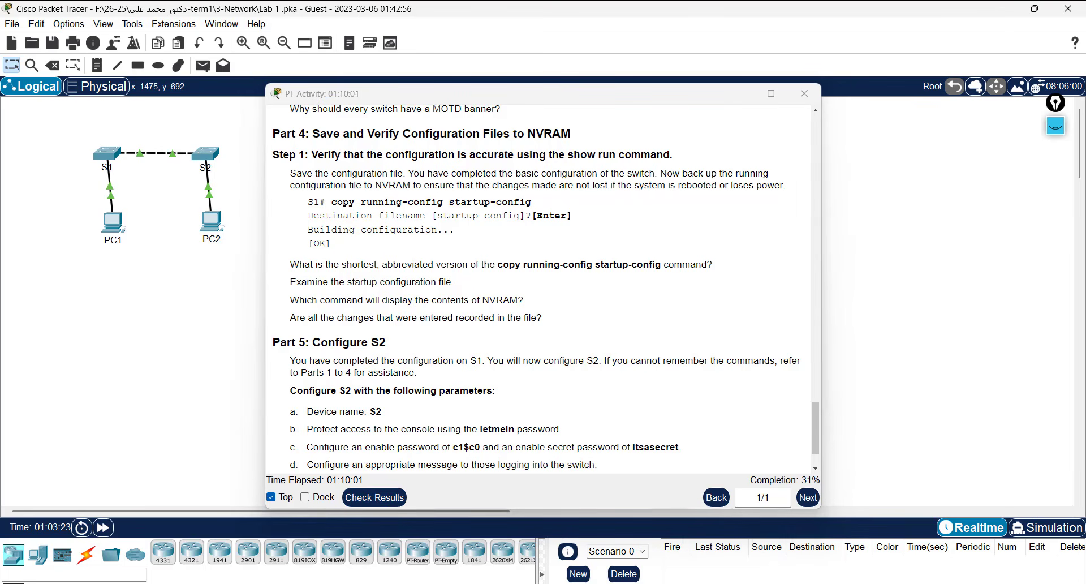